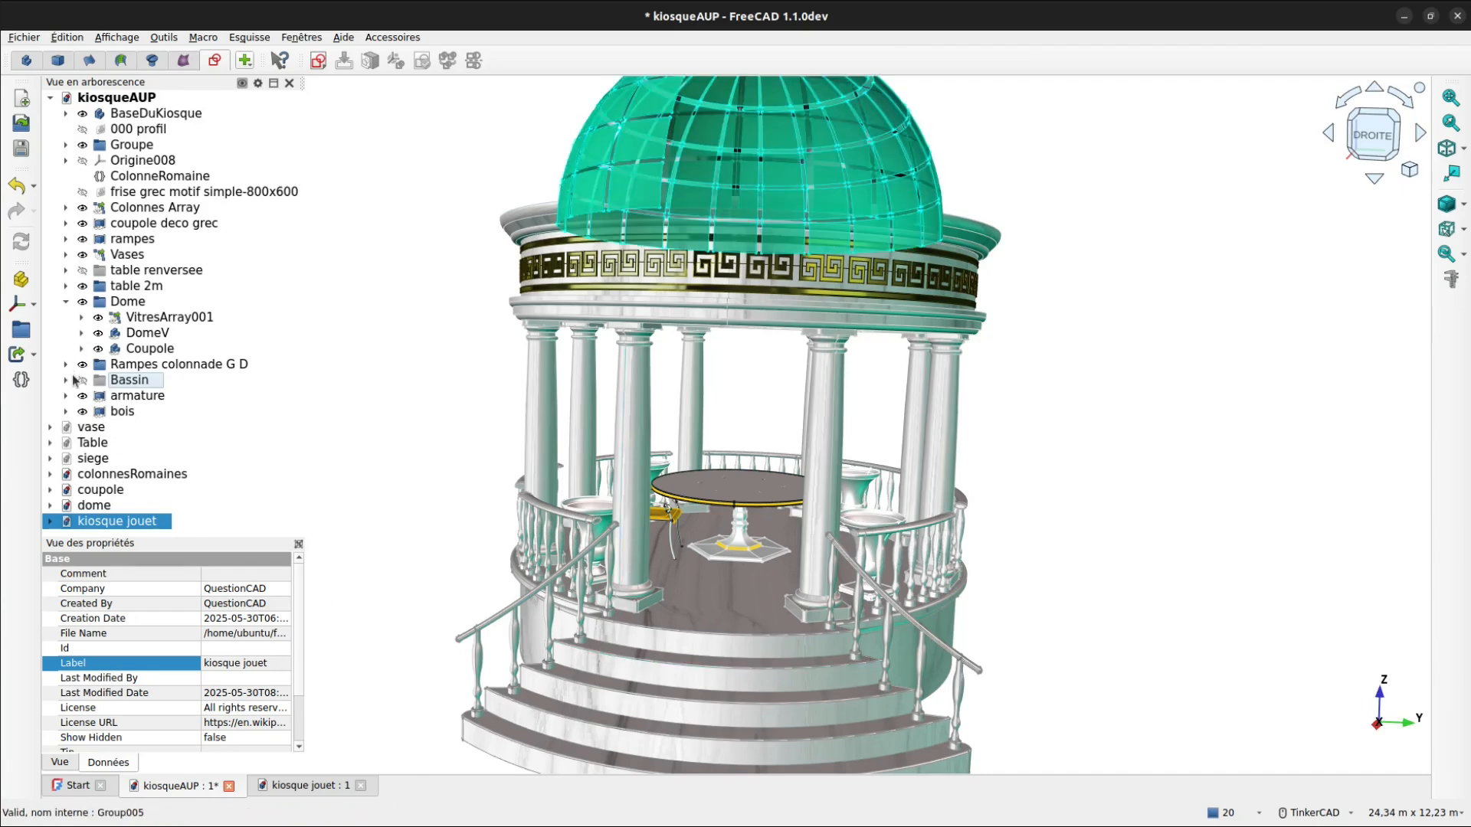
- Show the Bassin group around the kiosk, and examine the miniature kiosk standing on the table in the kiosque jouet document
{"action": "left_click", "coordinate": [82, 381]}
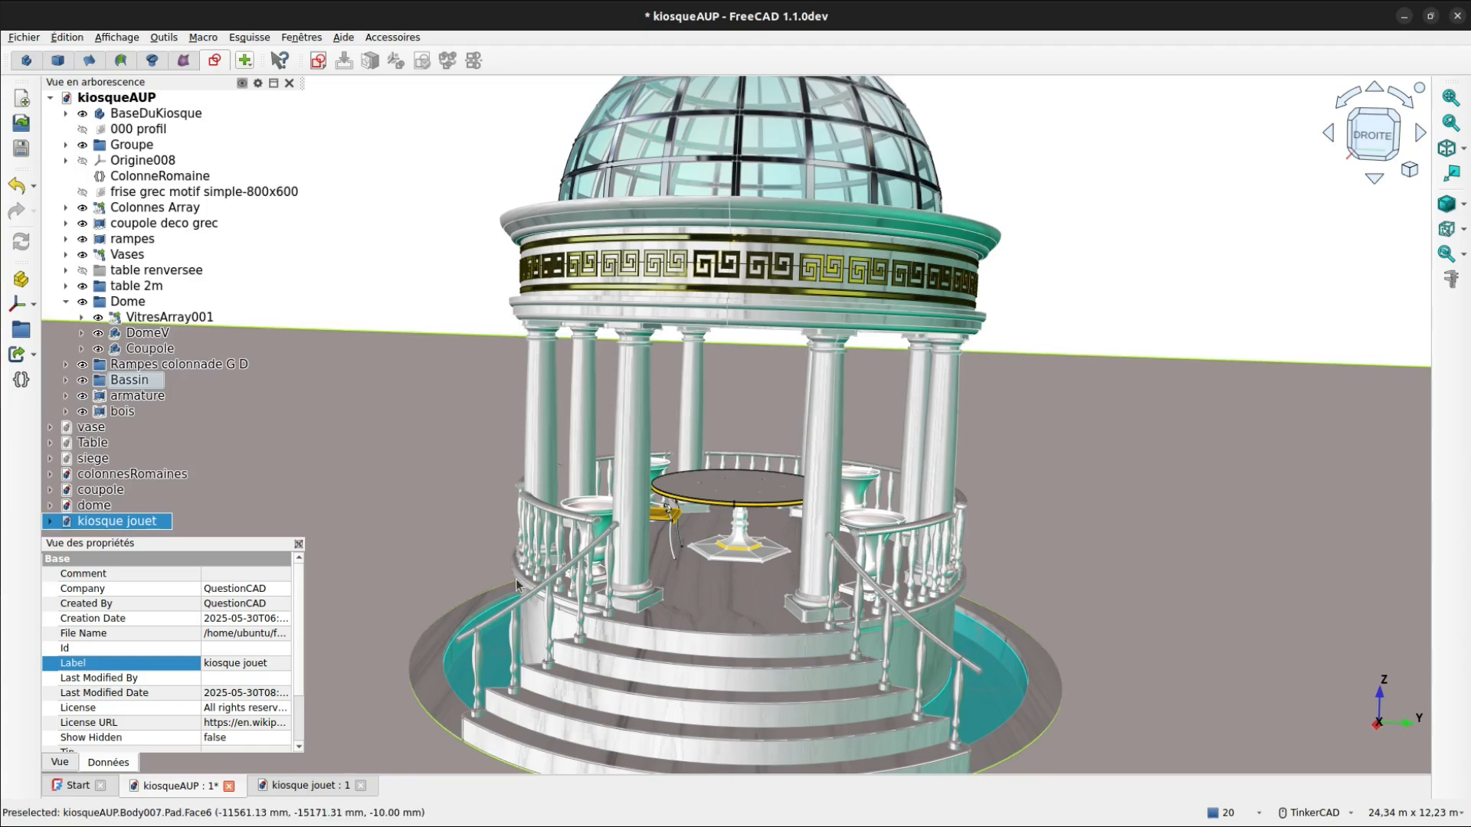
{"action": "right_click_drag", "start_coordinate": [643, 617], "coordinate": [789, 618]}
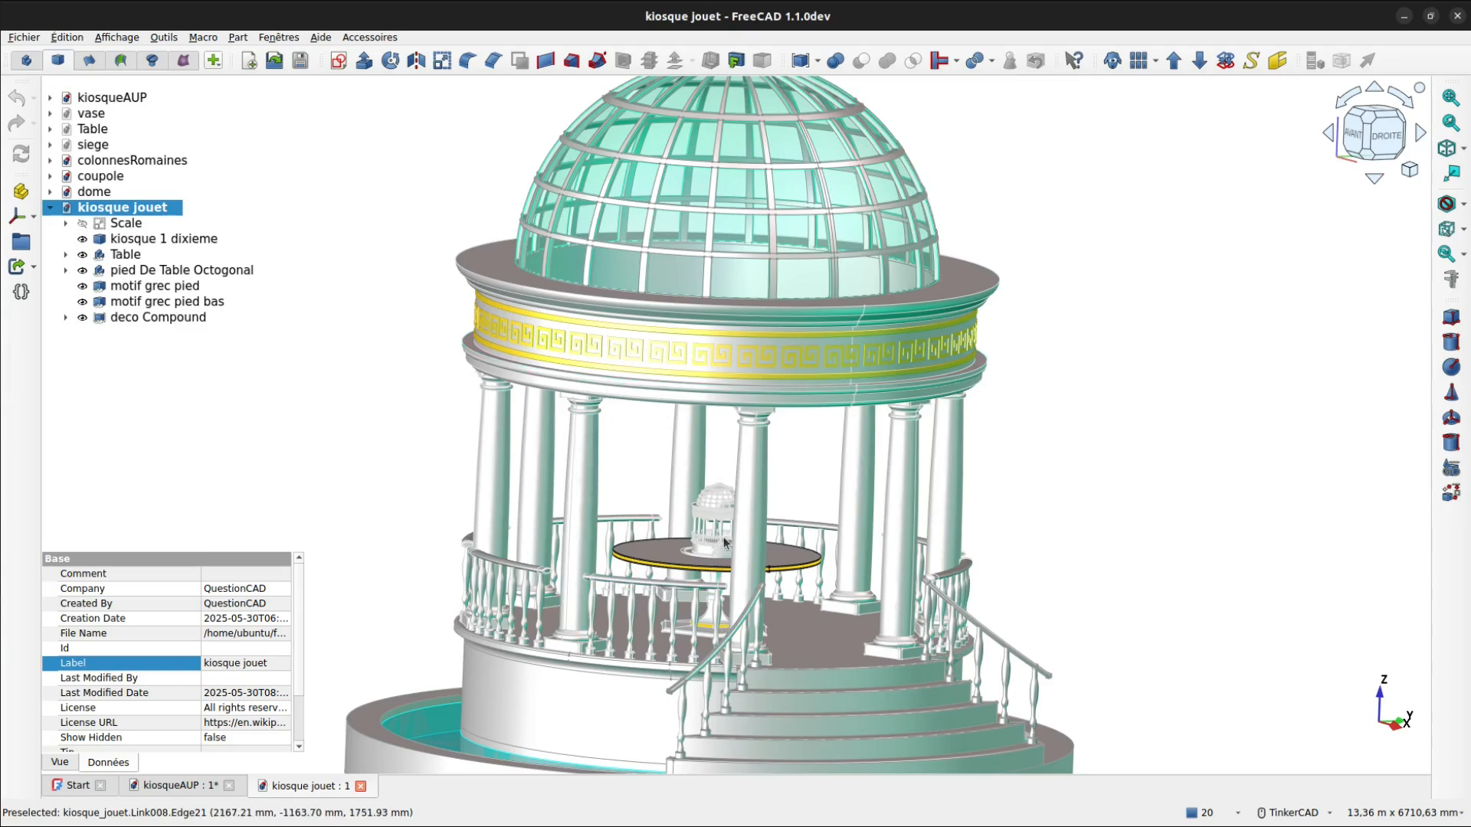
{"action": "scroll", "coordinate": [709, 536], "scroll_direction": "up", "scroll_amount": 5}
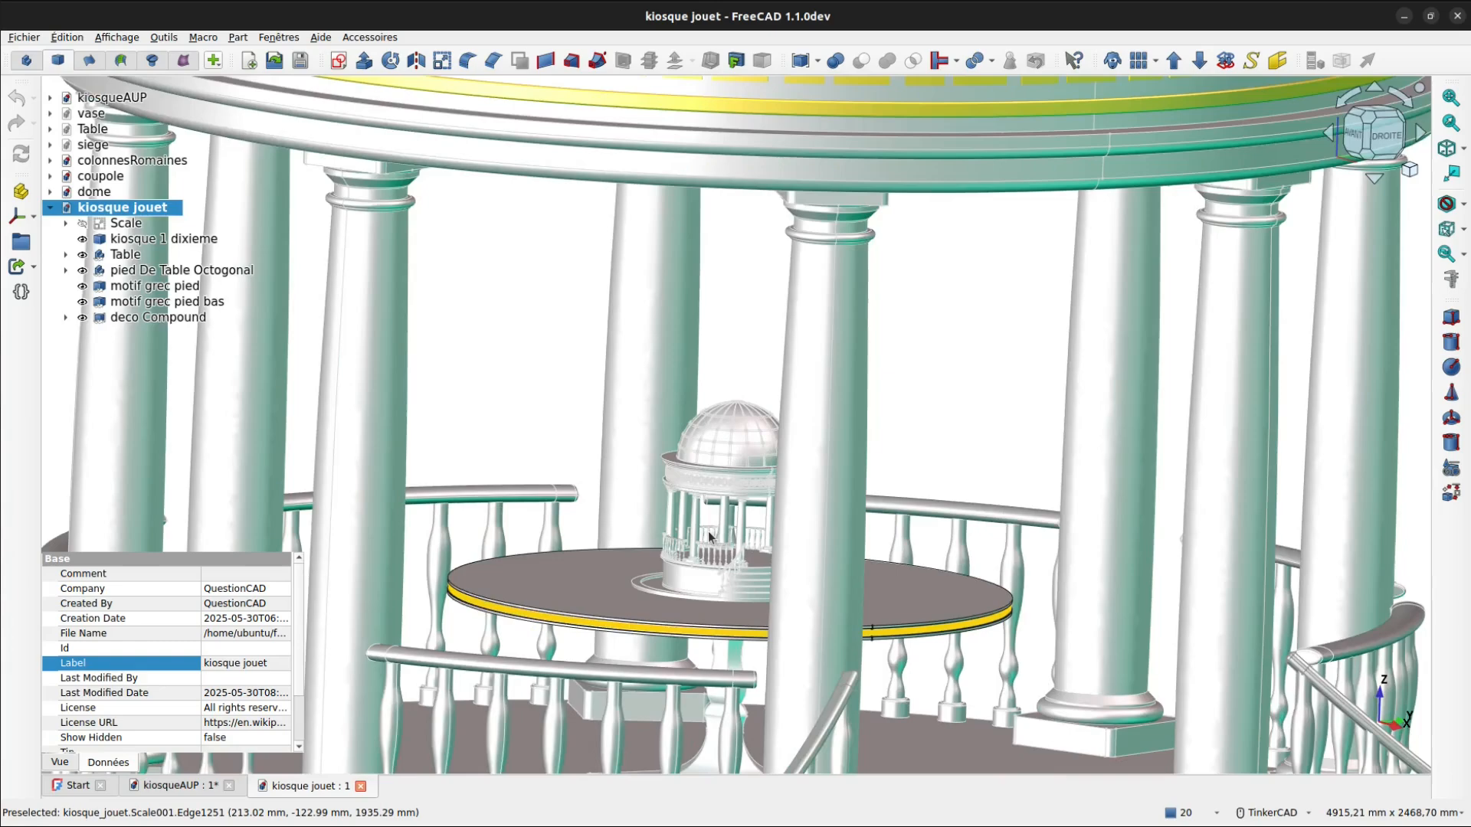
{"action": "scroll", "coordinate": [709, 536], "scroll_direction": "up", "scroll_amount": 2}
{"action": "scroll", "coordinate": [708, 534], "scroll_direction": "up", "scroll_amount": 2}
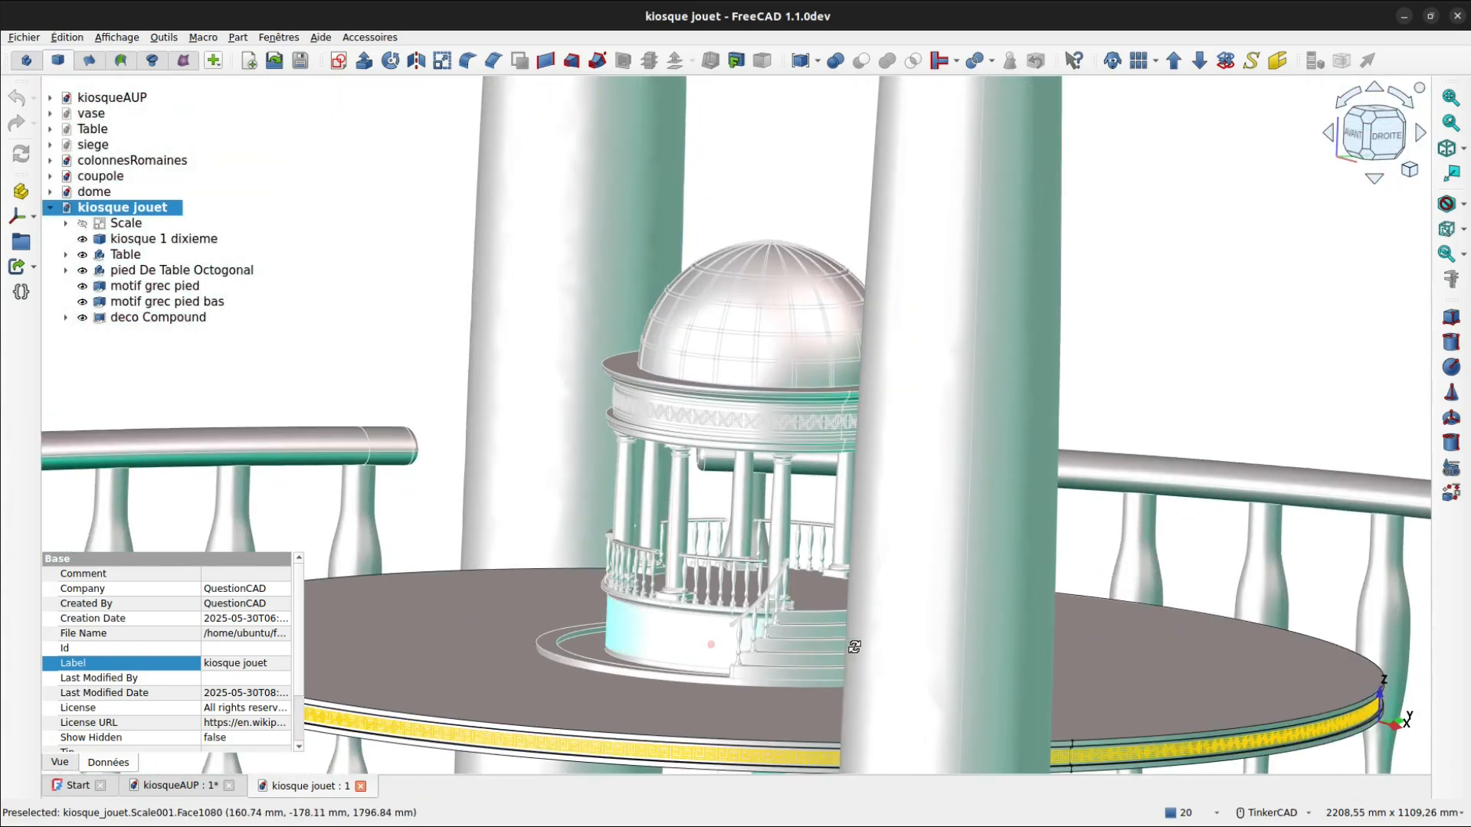
{"action": "right_click_drag", "start_coordinate": [832, 644], "coordinate": [873, 652]}
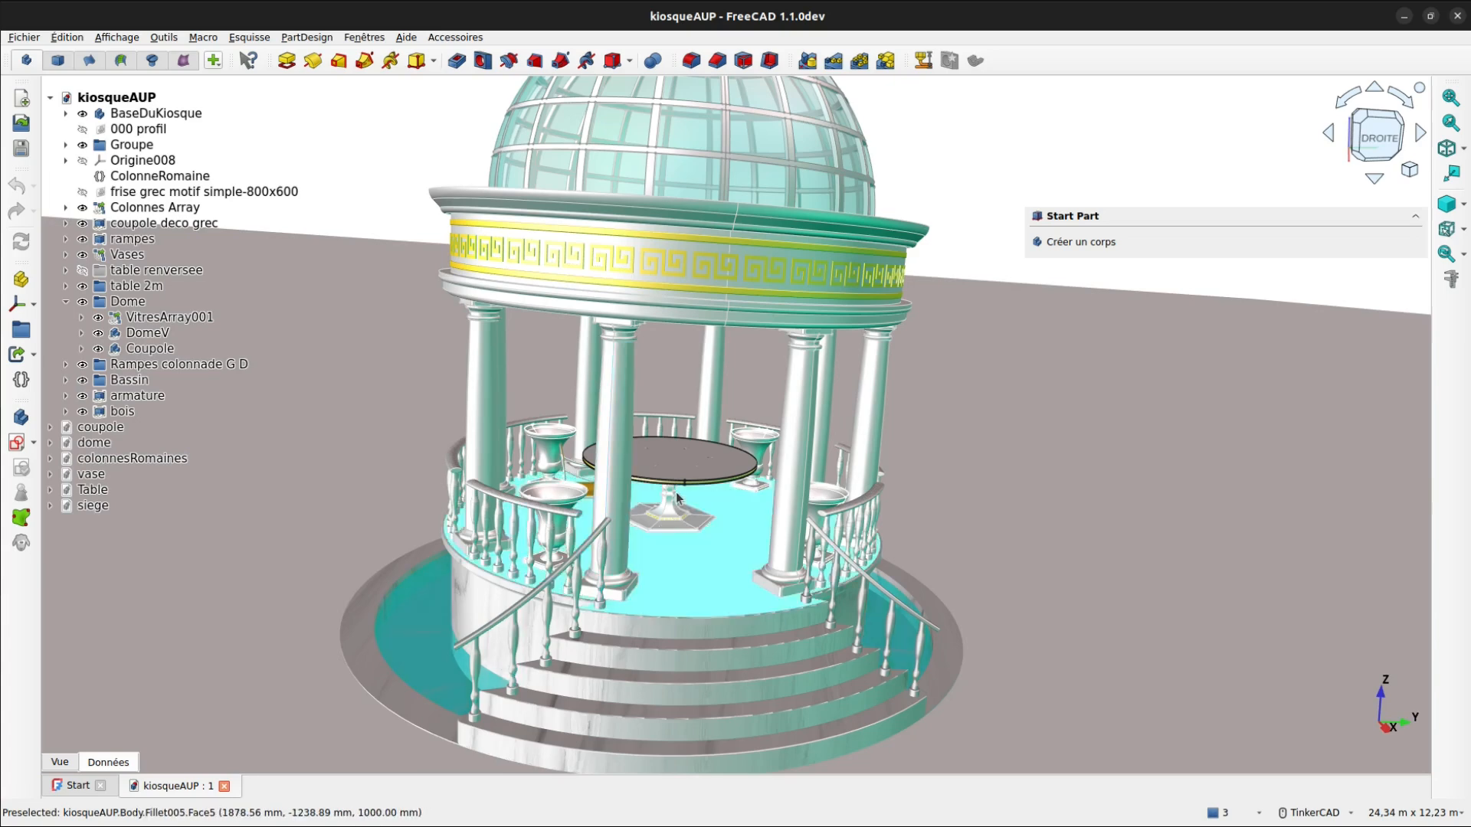
- Hide the table 2m group and show the table renversee group in its place to inspect the other table version
{"action": "right_click_drag", "start_coordinate": [671, 463], "coordinate": [667, 453]}
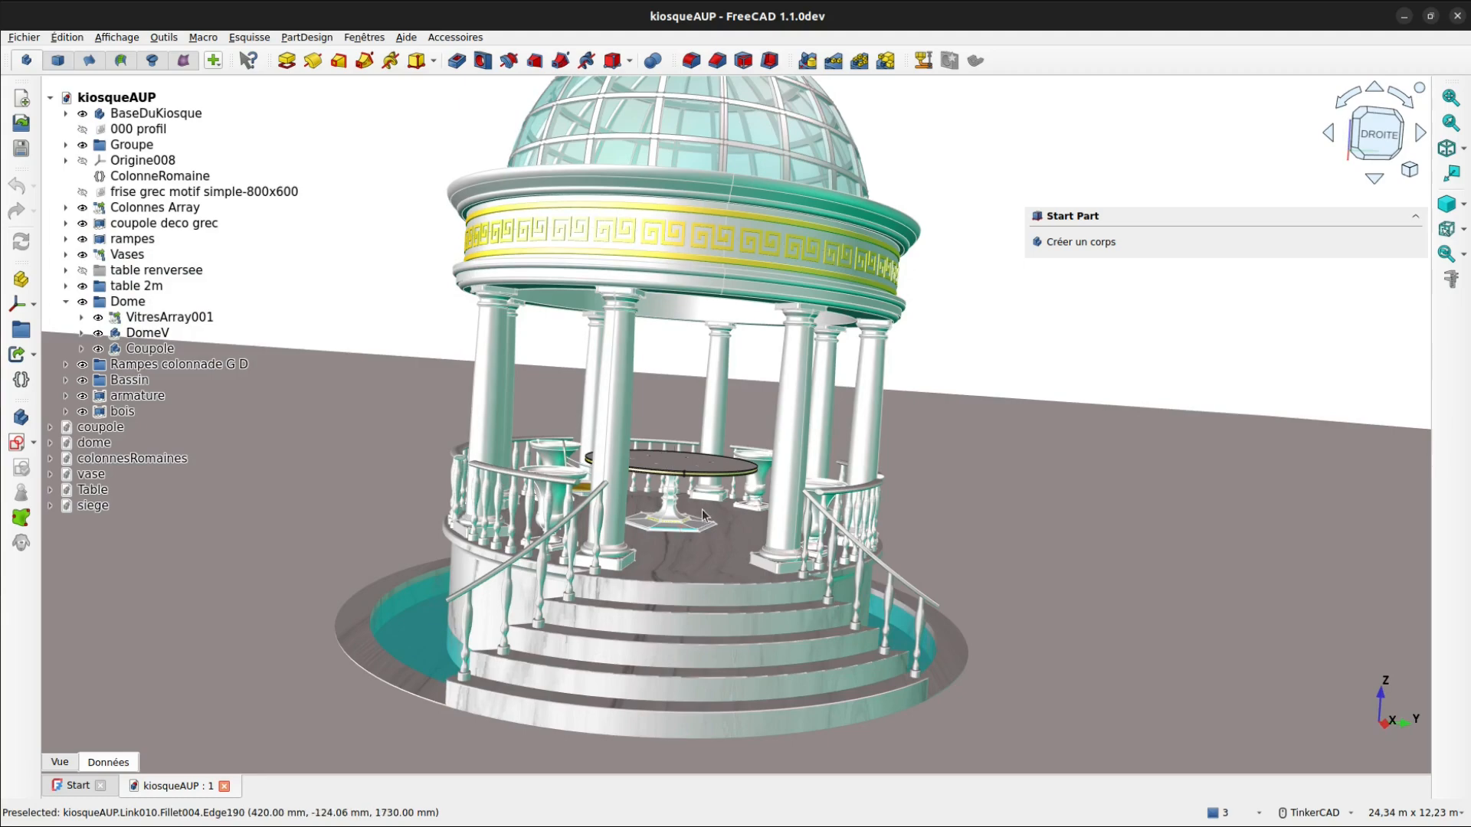
{"action": "scroll", "coordinate": [666, 510], "scroll_direction": "up", "scroll_amount": 5}
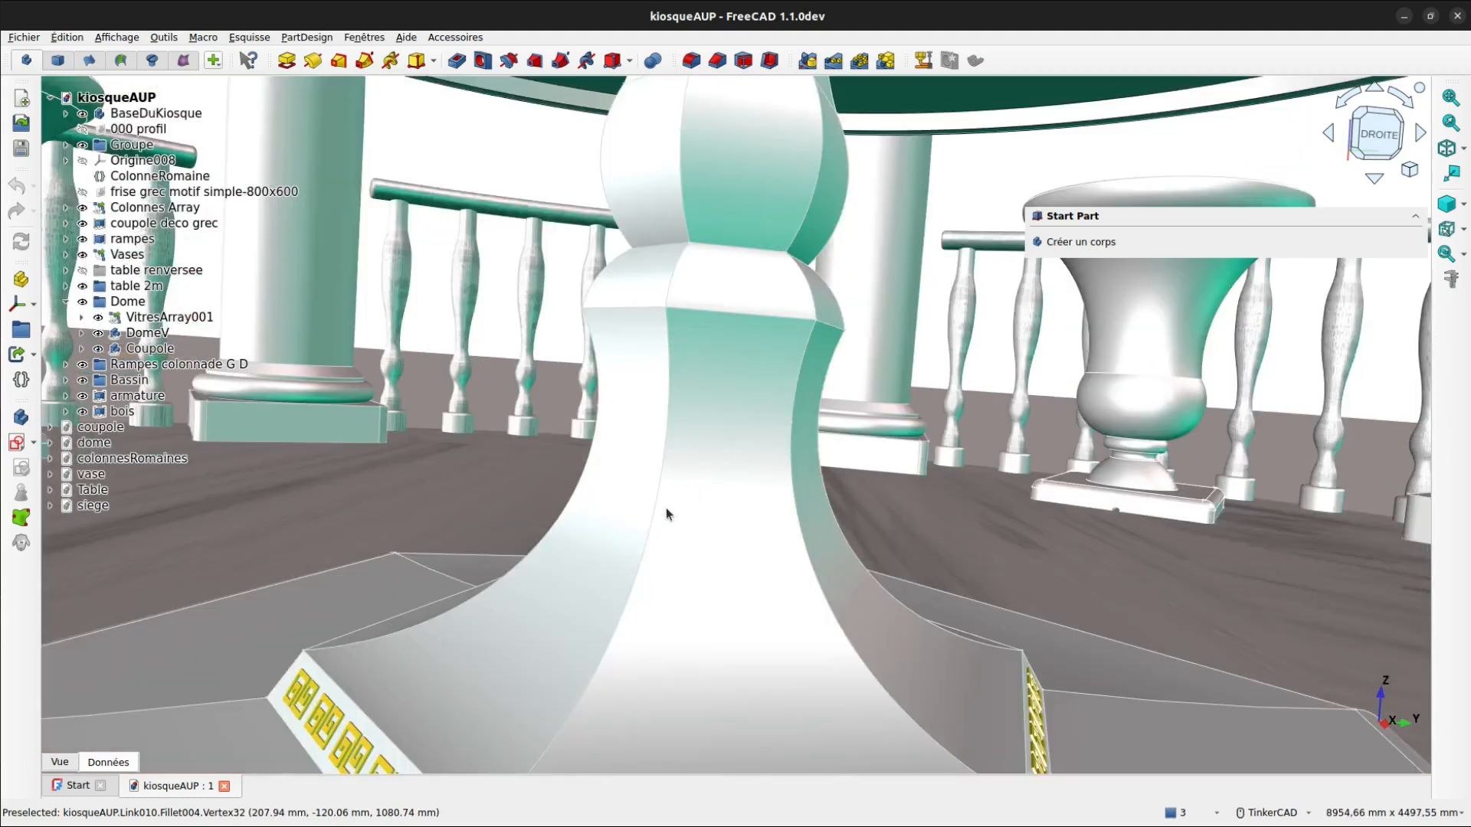
{"action": "scroll", "coordinate": [665, 507], "scroll_direction": "down", "scroll_amount": 4}
{"action": "scroll", "coordinate": [665, 507], "scroll_direction": "up", "scroll_amount": 2}
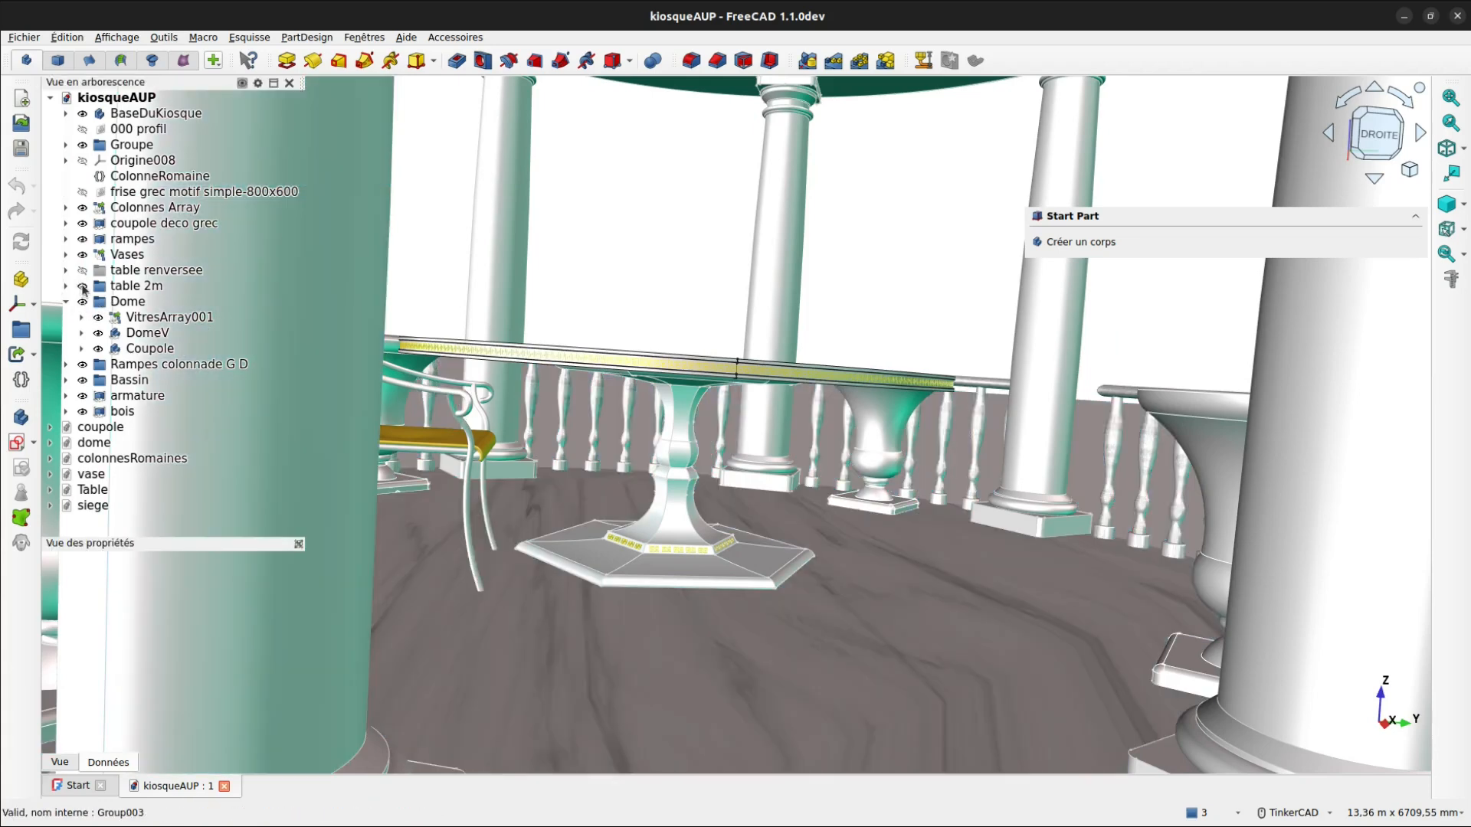
{"action": "left_click", "coordinate": [82, 287]}
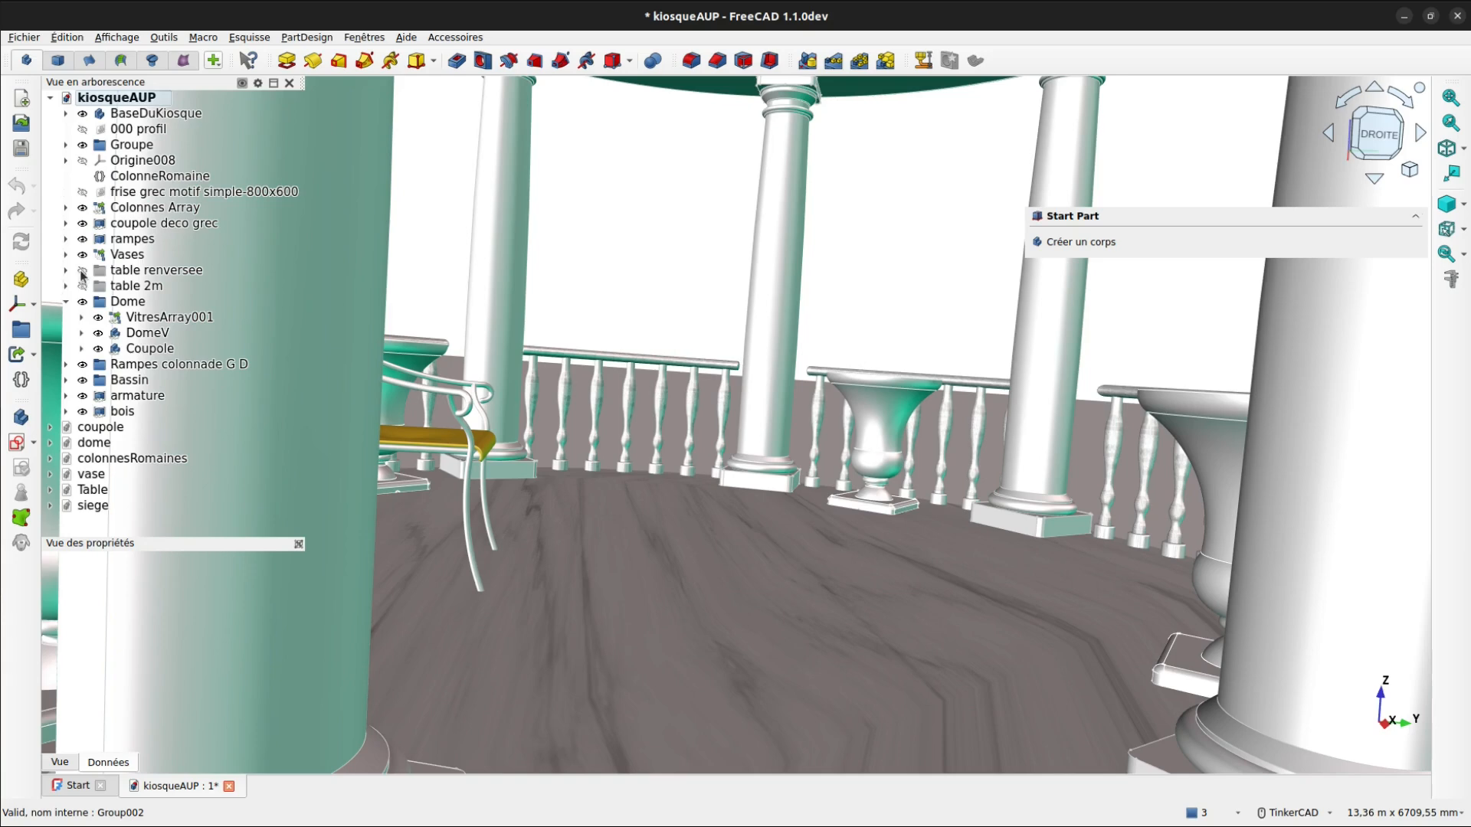
{"action": "left_click", "coordinate": [82, 272]}
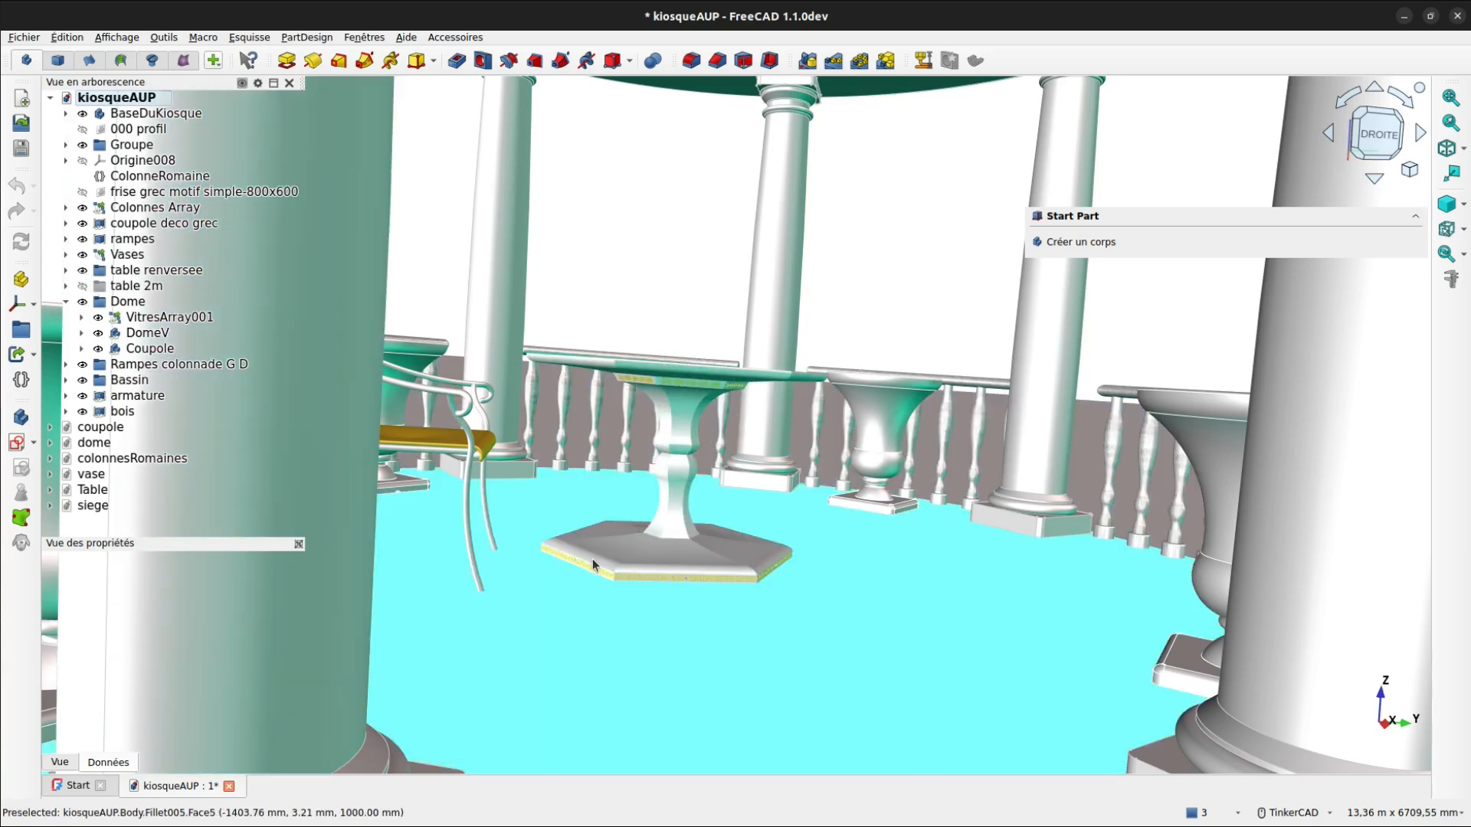
{"action": "mouse_move", "coordinate": [594, 560]}
{"action": "right_mouse_down"}
{"action": "mouse_move", "coordinate": [588, 578]}
{"action": "mouse_move", "coordinate": [662, 557]}
{"action": "mouse_move", "coordinate": [622, 556]}
{"action": "right_mouse_up"}
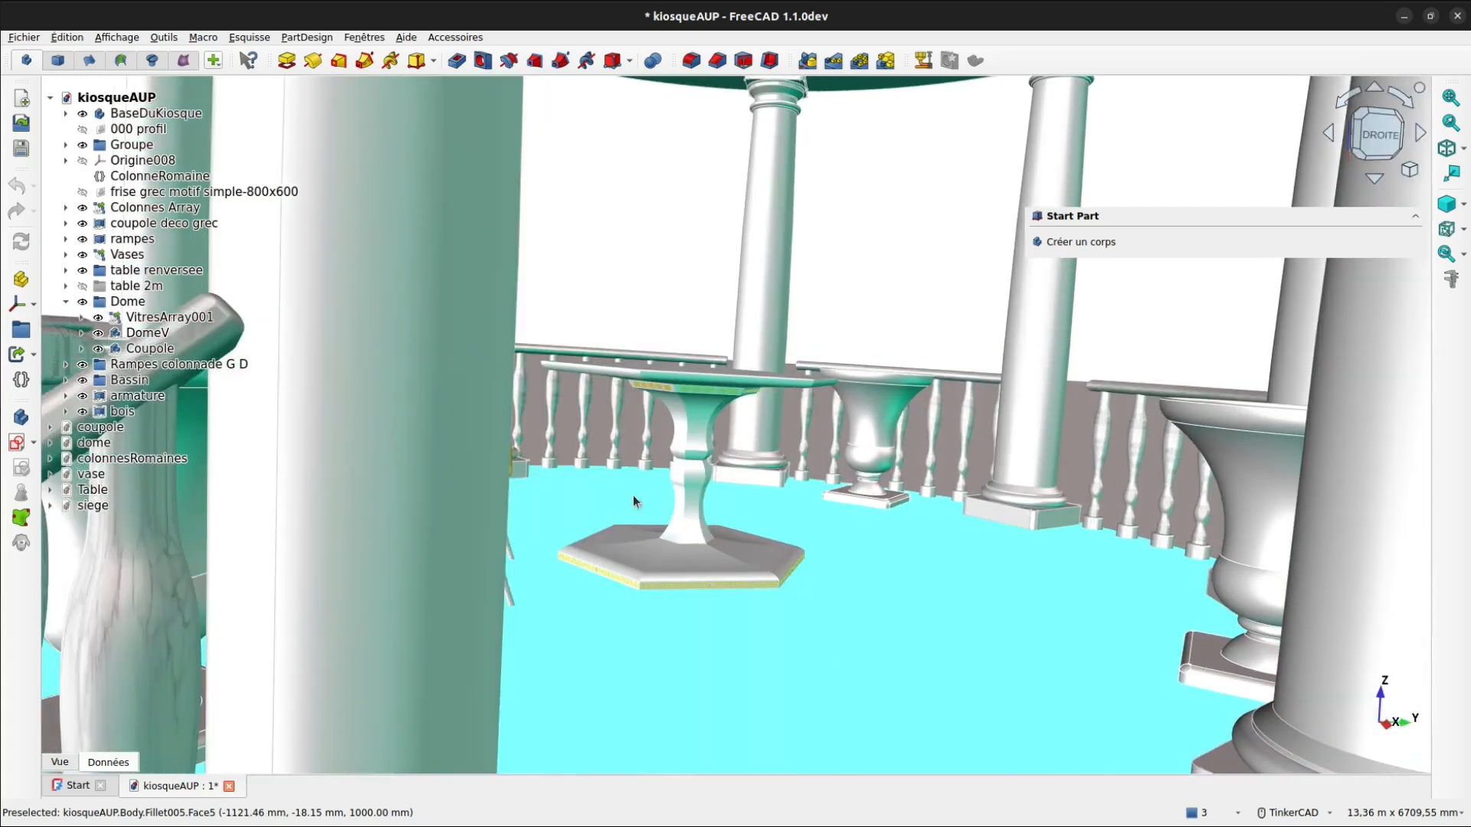
- Show the table 2m group again, hide table renversee, and examine the round table together with the armchair beside it
{"action": "left_click", "coordinate": [83, 287]}
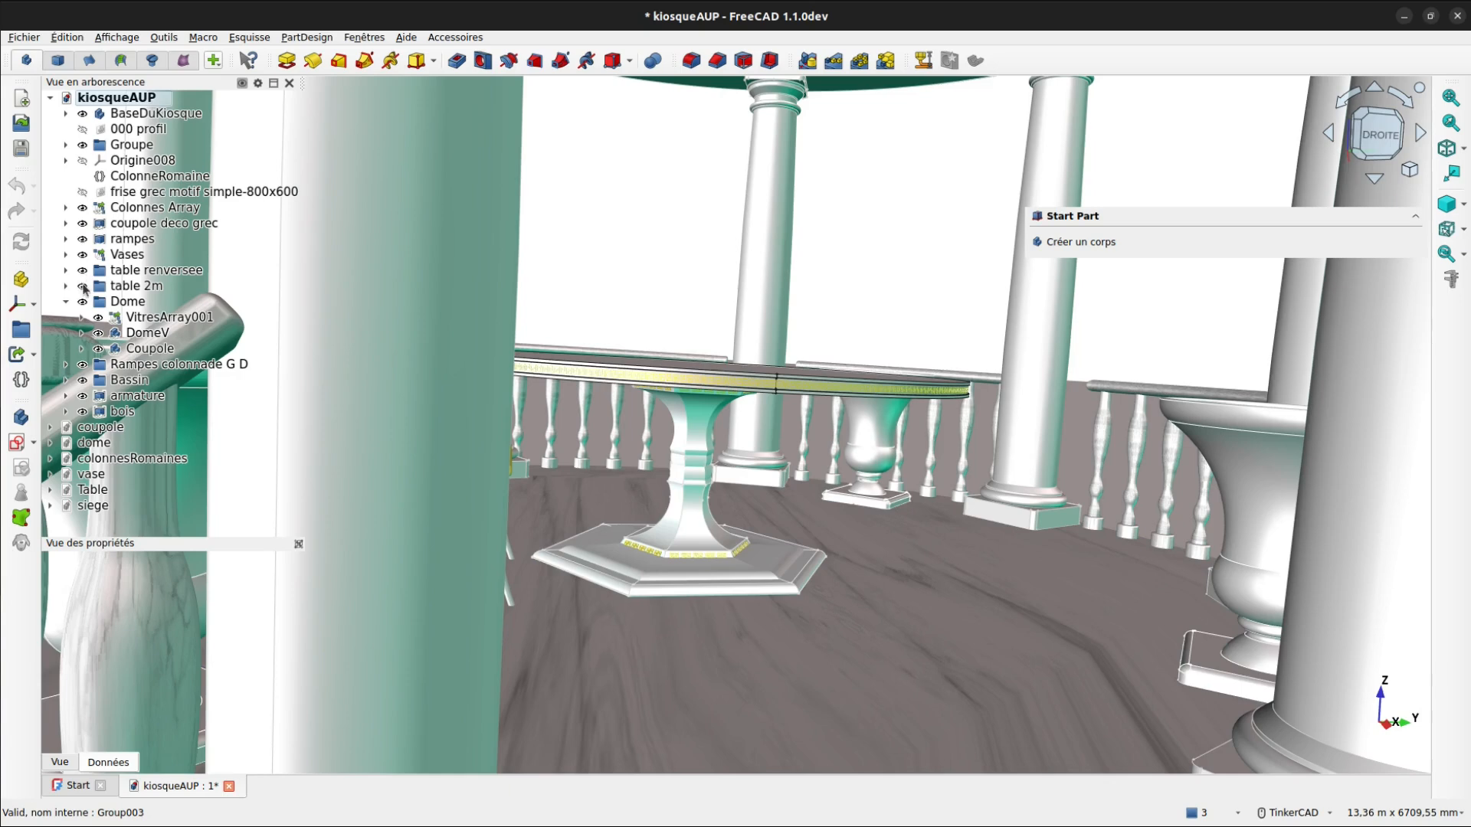
{"action": "left_click", "coordinate": [83, 271]}
{"action": "left_click", "coordinate": [83, 285]}
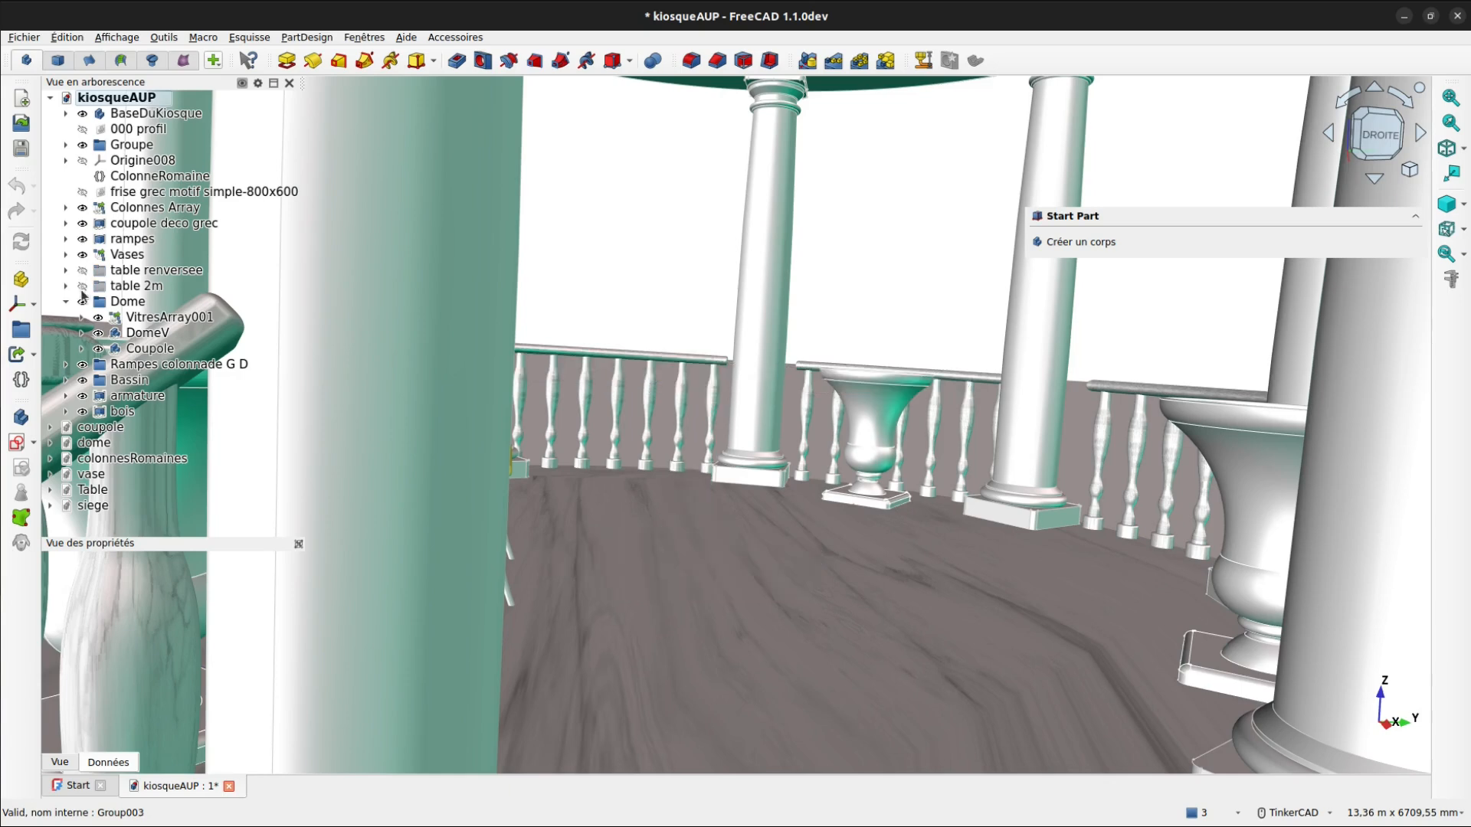
{"action": "left_click", "coordinate": [82, 286]}
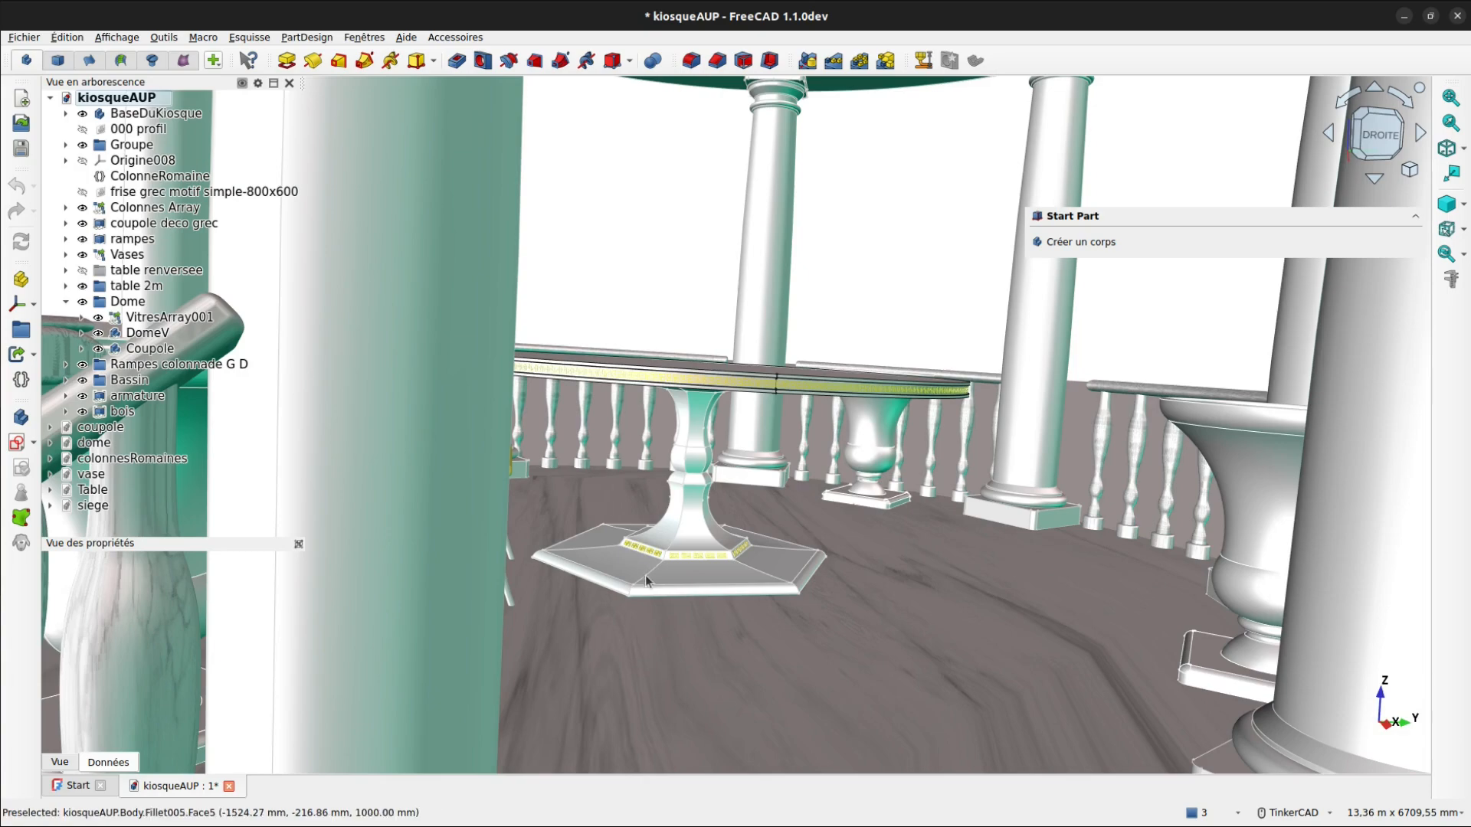
{"action": "right_click_drag", "start_coordinate": [632, 588], "coordinate": [546, 585]}
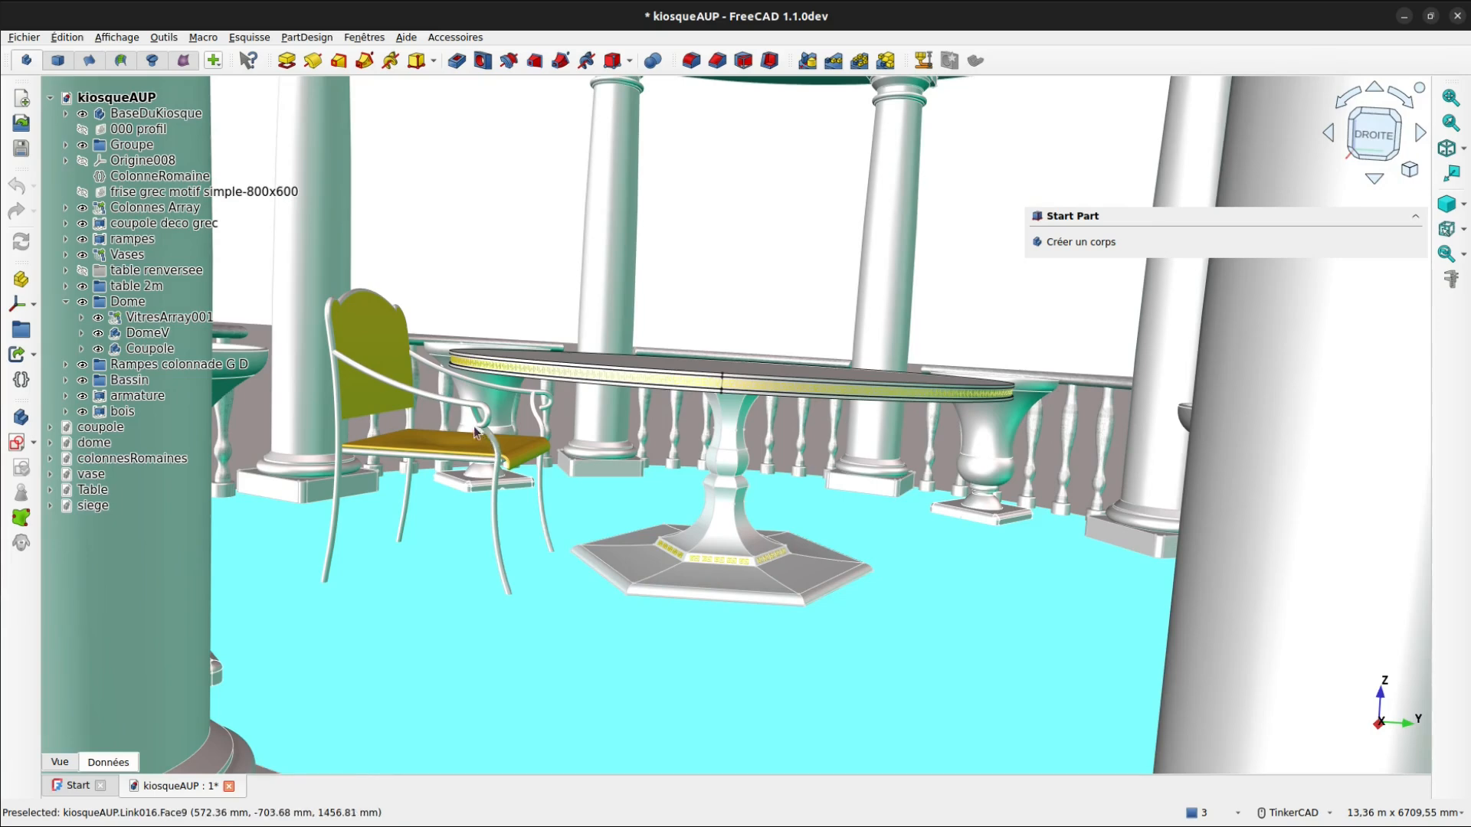
{"action": "left_click", "coordinate": [509, 570]}
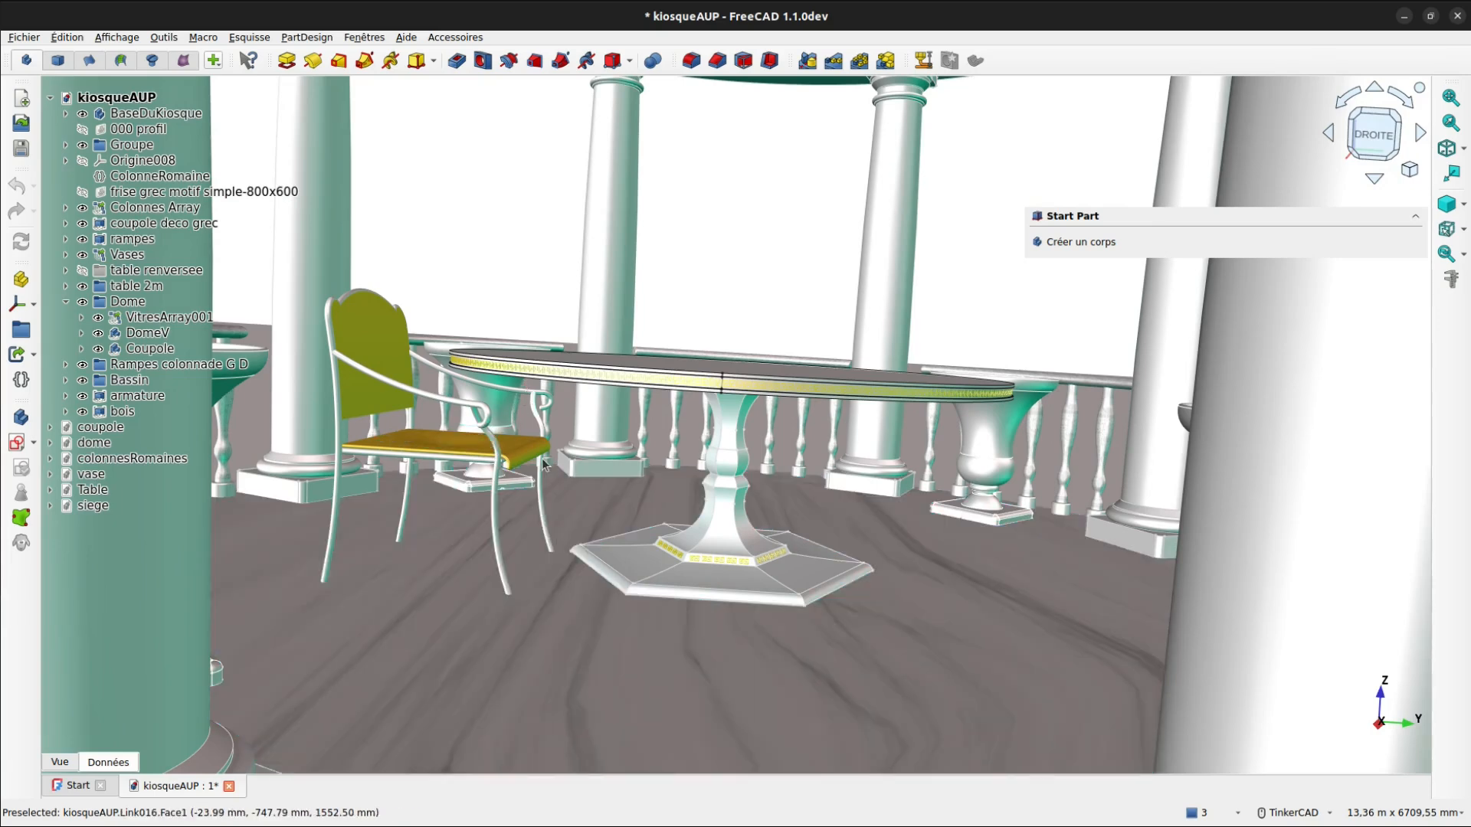
{"action": "right_click_drag", "start_coordinate": [486, 385], "coordinate": [492, 403]}
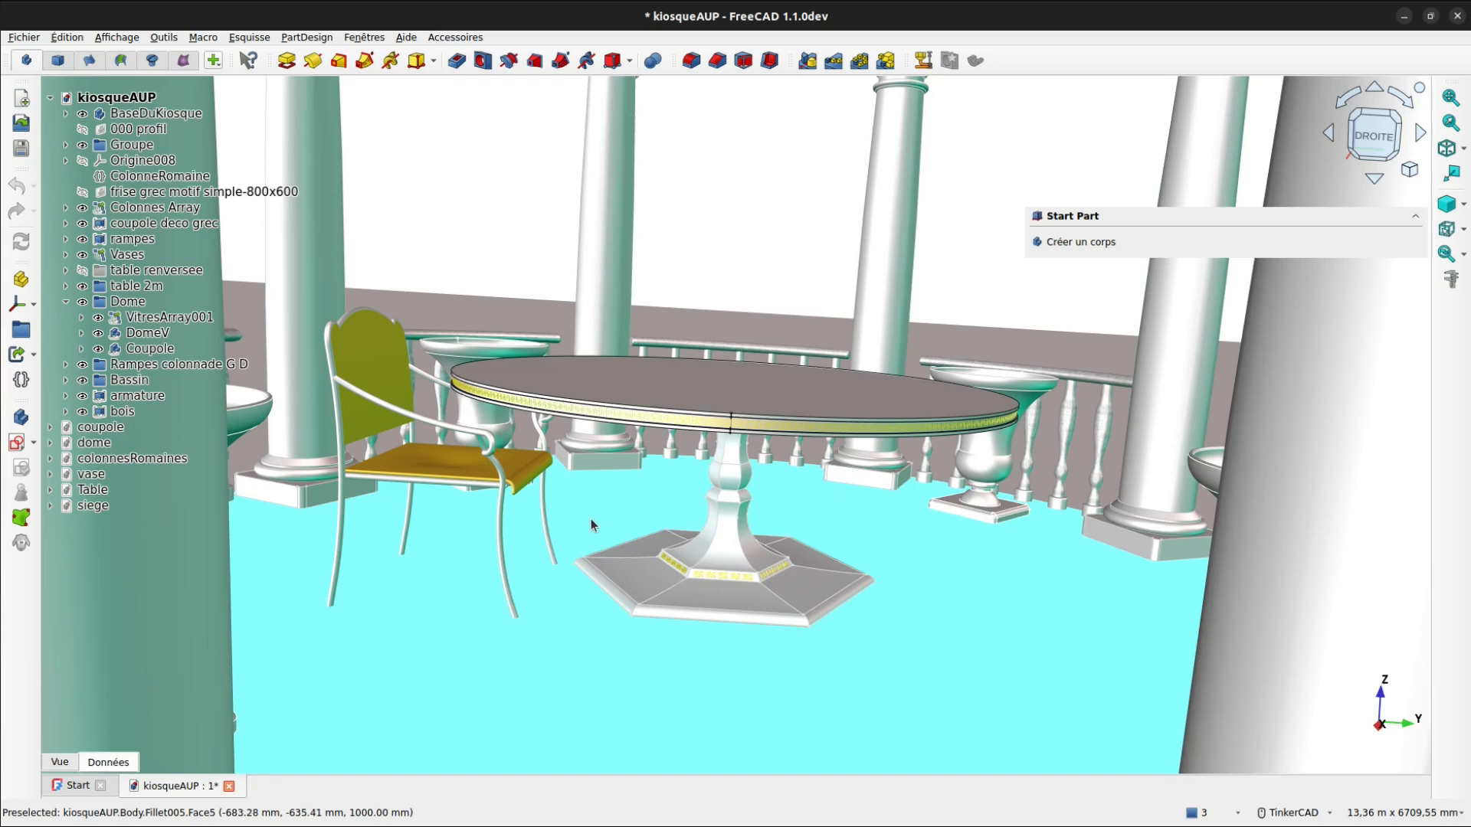
{"action": "scroll", "coordinate": [590, 517], "scroll_direction": "down", "scroll_amount": 3}
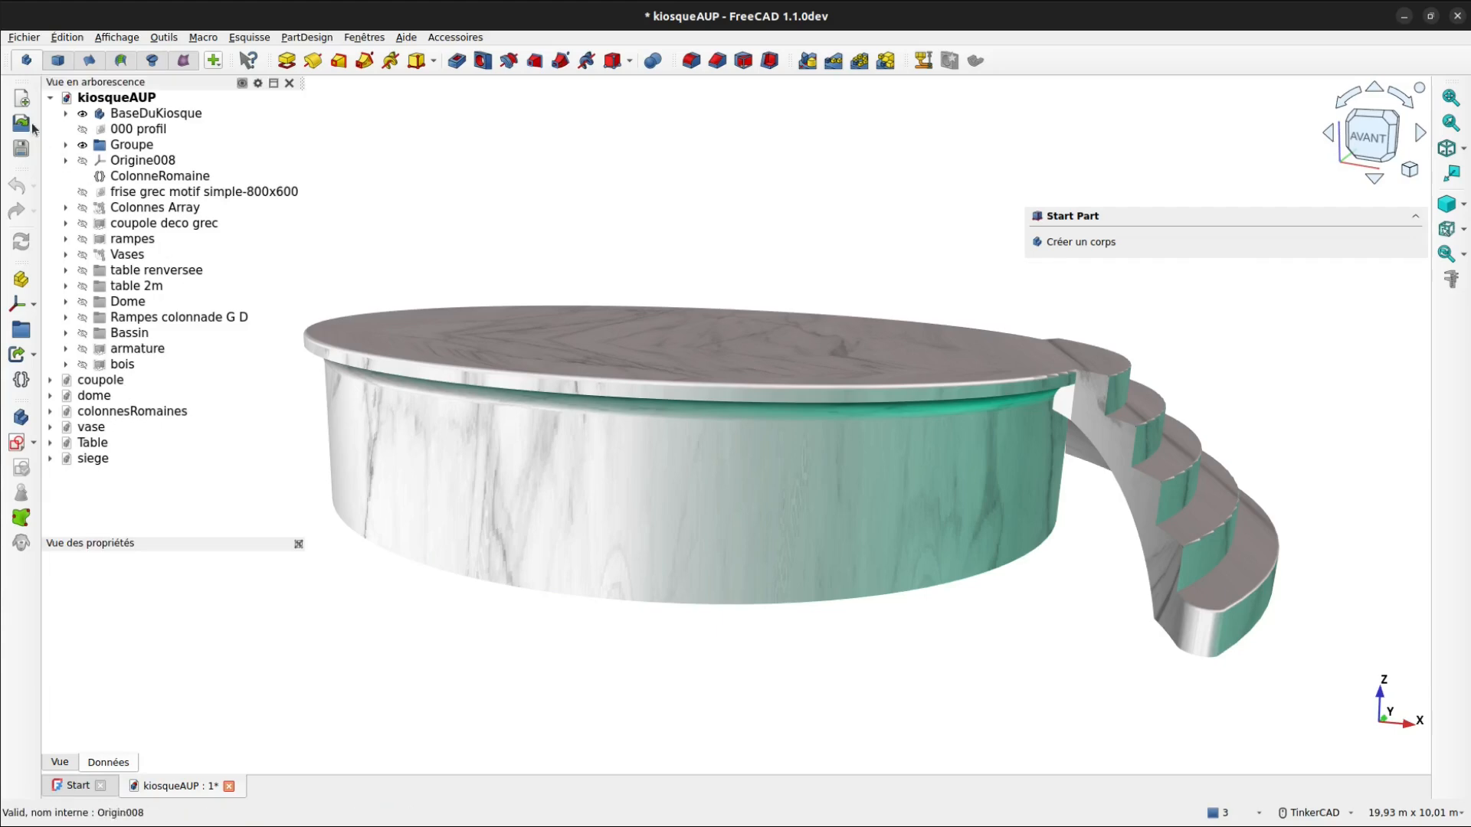
- Create a new document and save it as socle in the Kiosque subfolder
{"action": "left_click", "coordinate": [21, 100]}
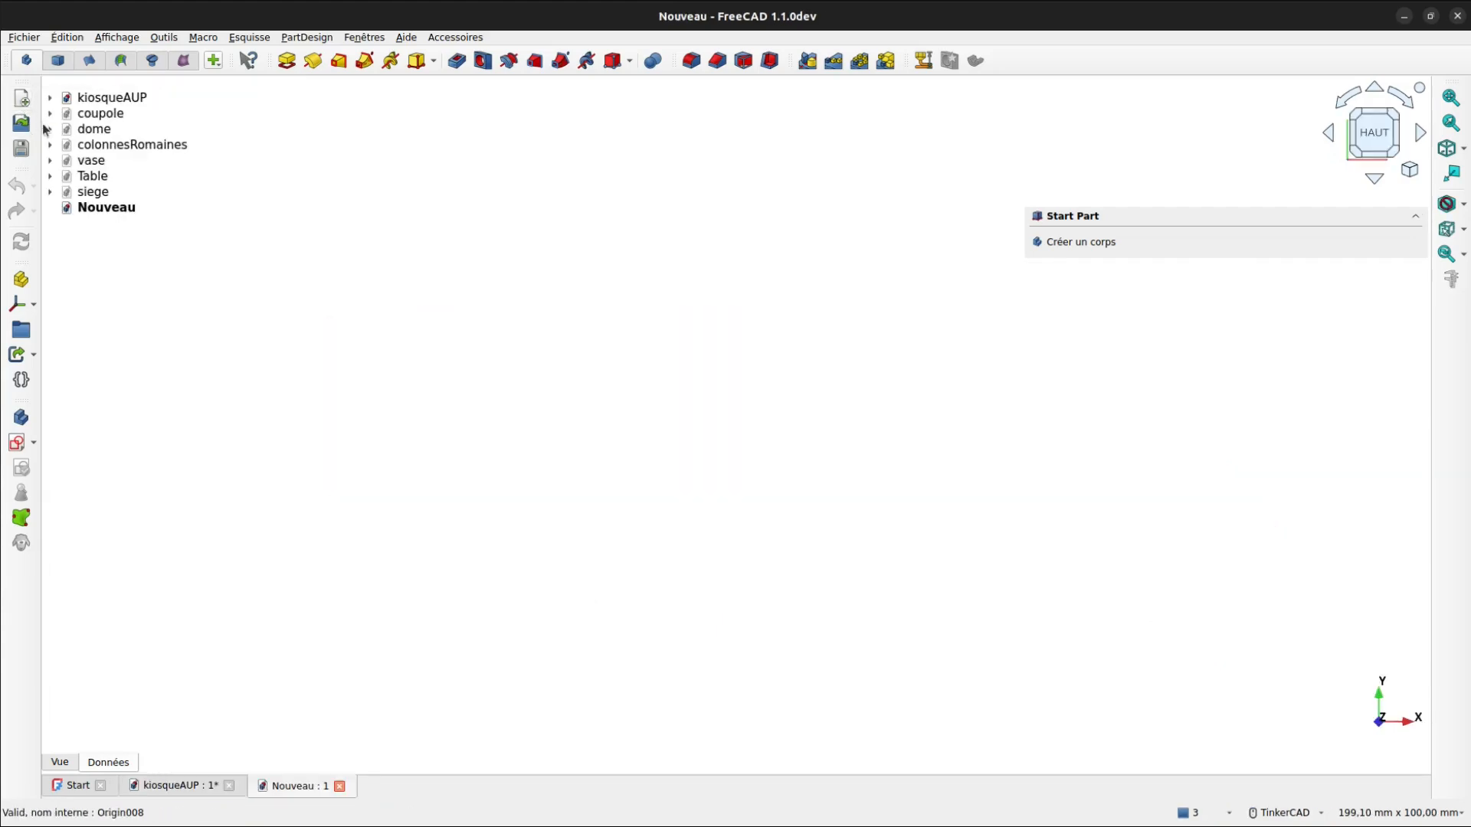
{"action": "left_click", "coordinate": [21, 149]}
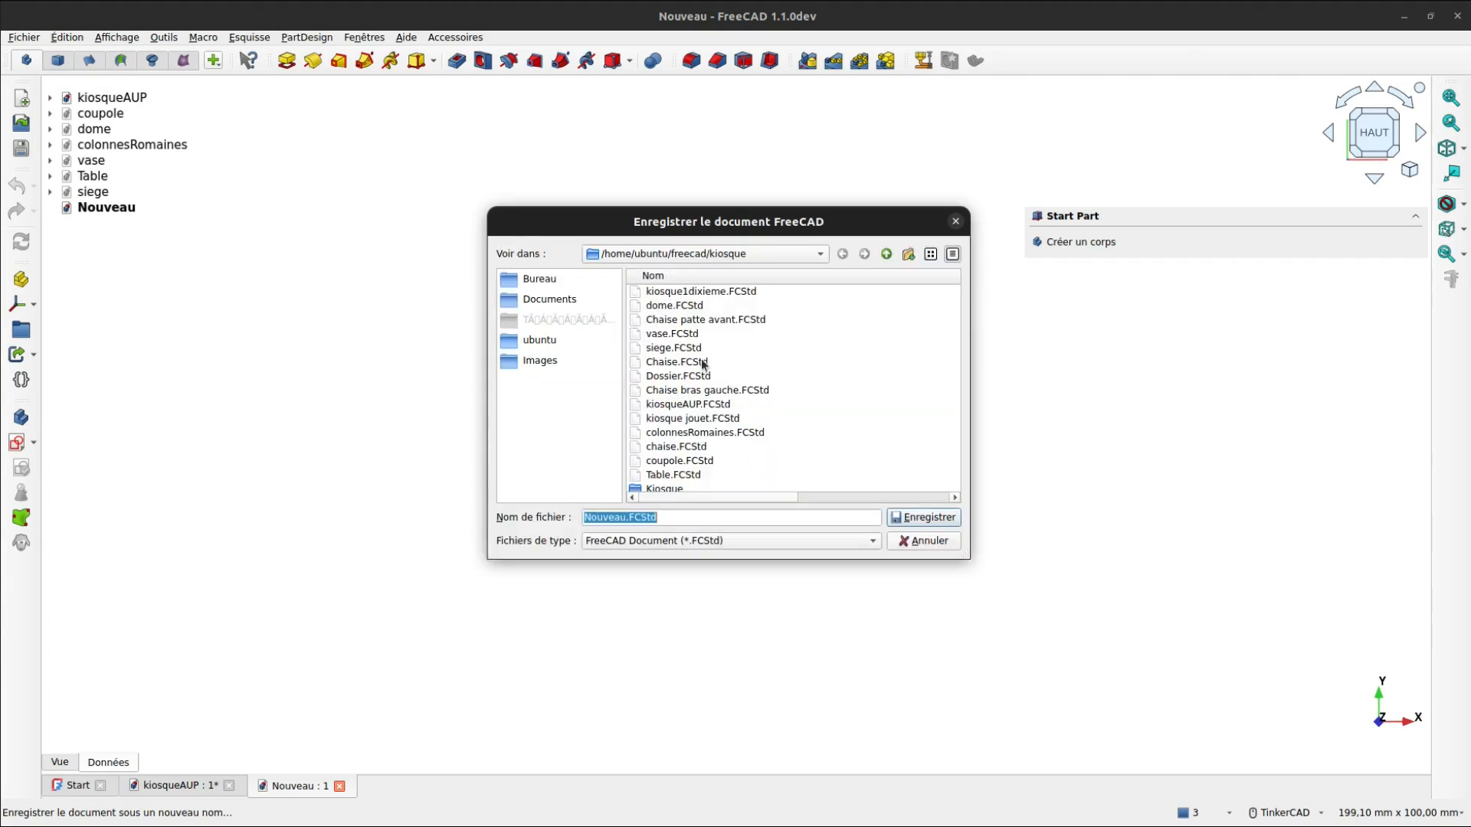
{"action": "double_click", "coordinate": [664, 295]}
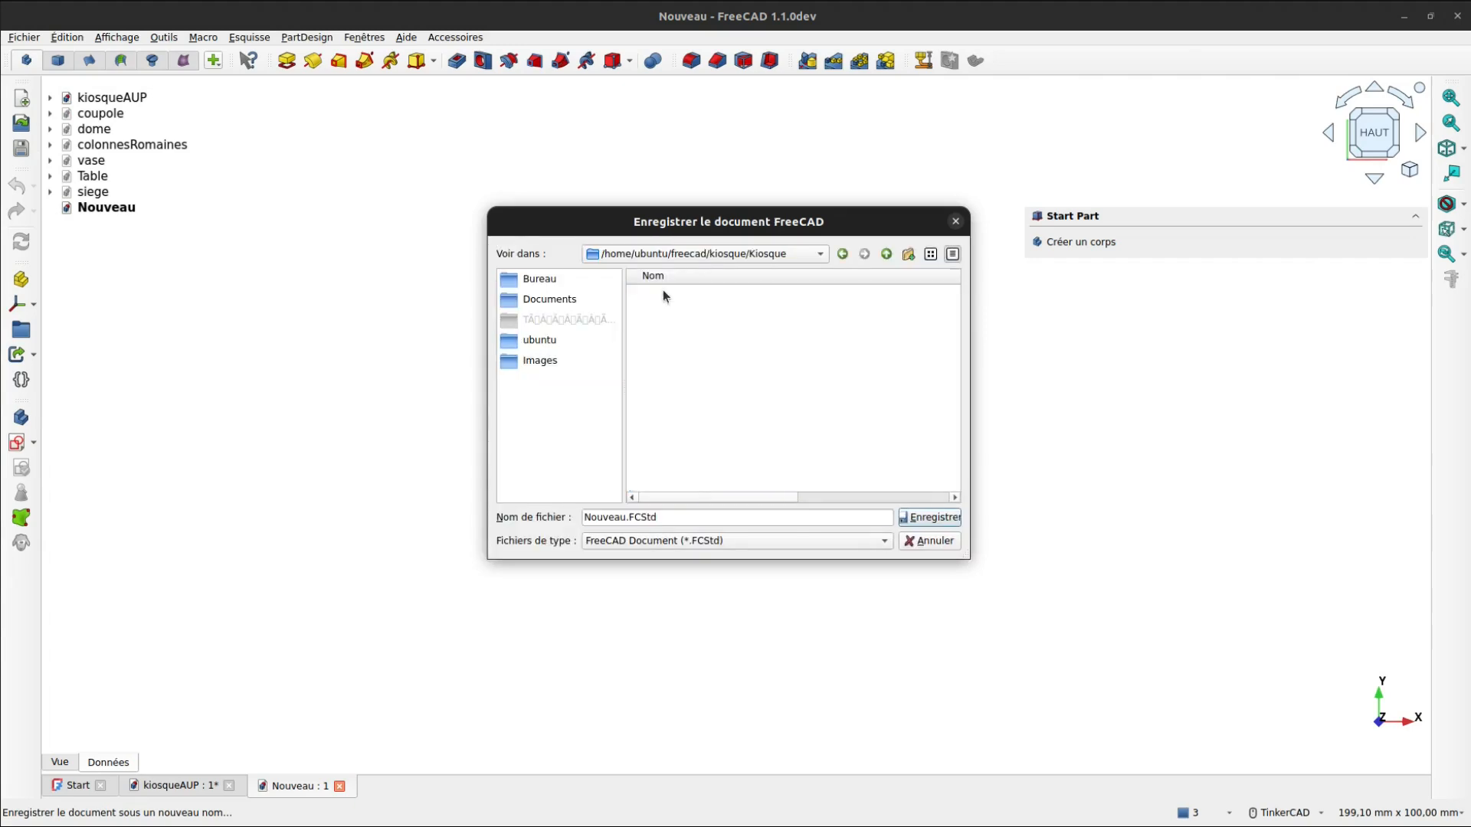
{"action": "left_click", "coordinate": [598, 516]}
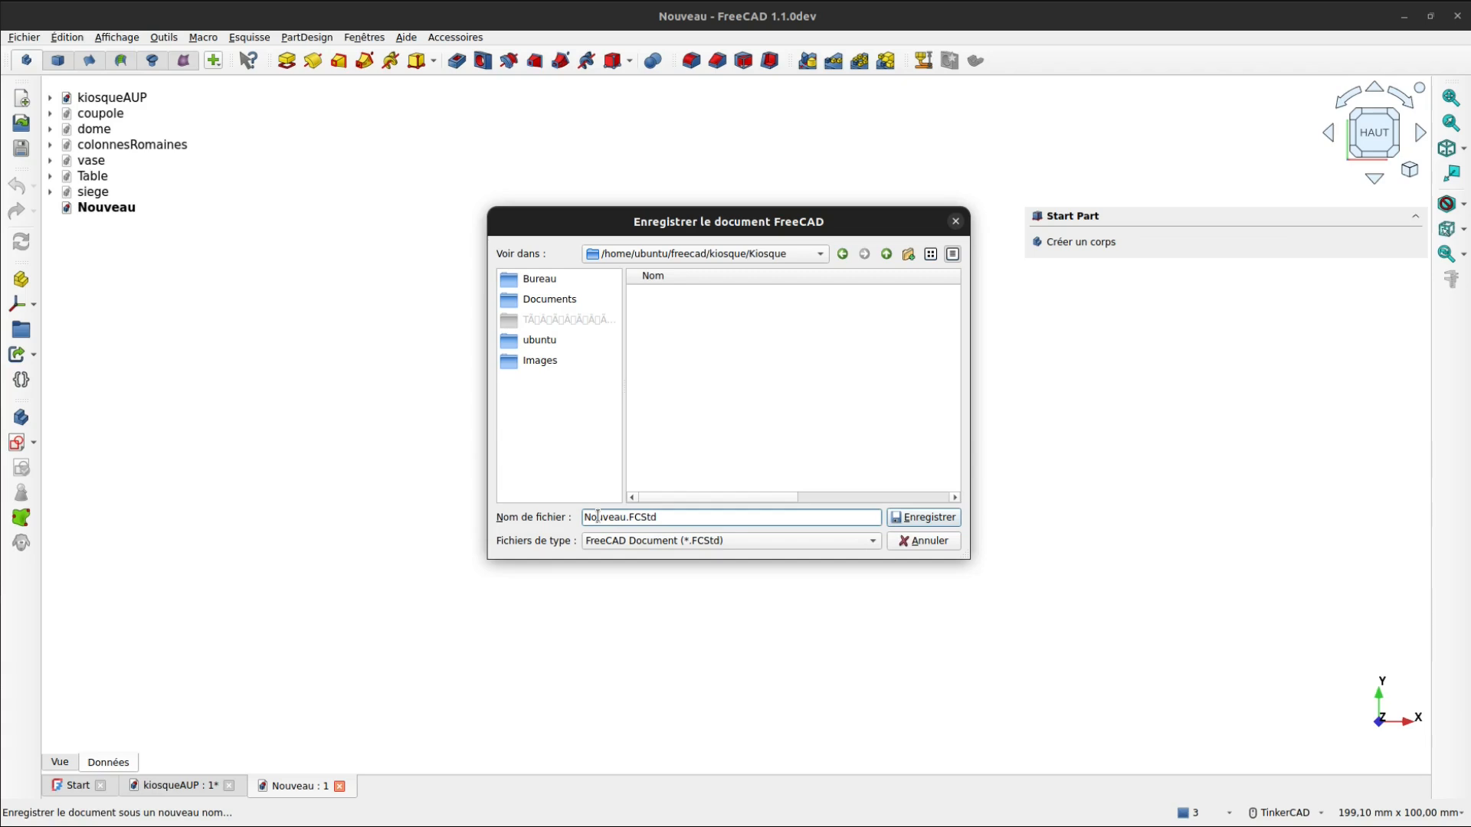
{"action": "double_click", "coordinate": [598, 516]}
{"action": "type", "text": "socl"}
{"action": "left_click", "coordinate": [927, 518]}
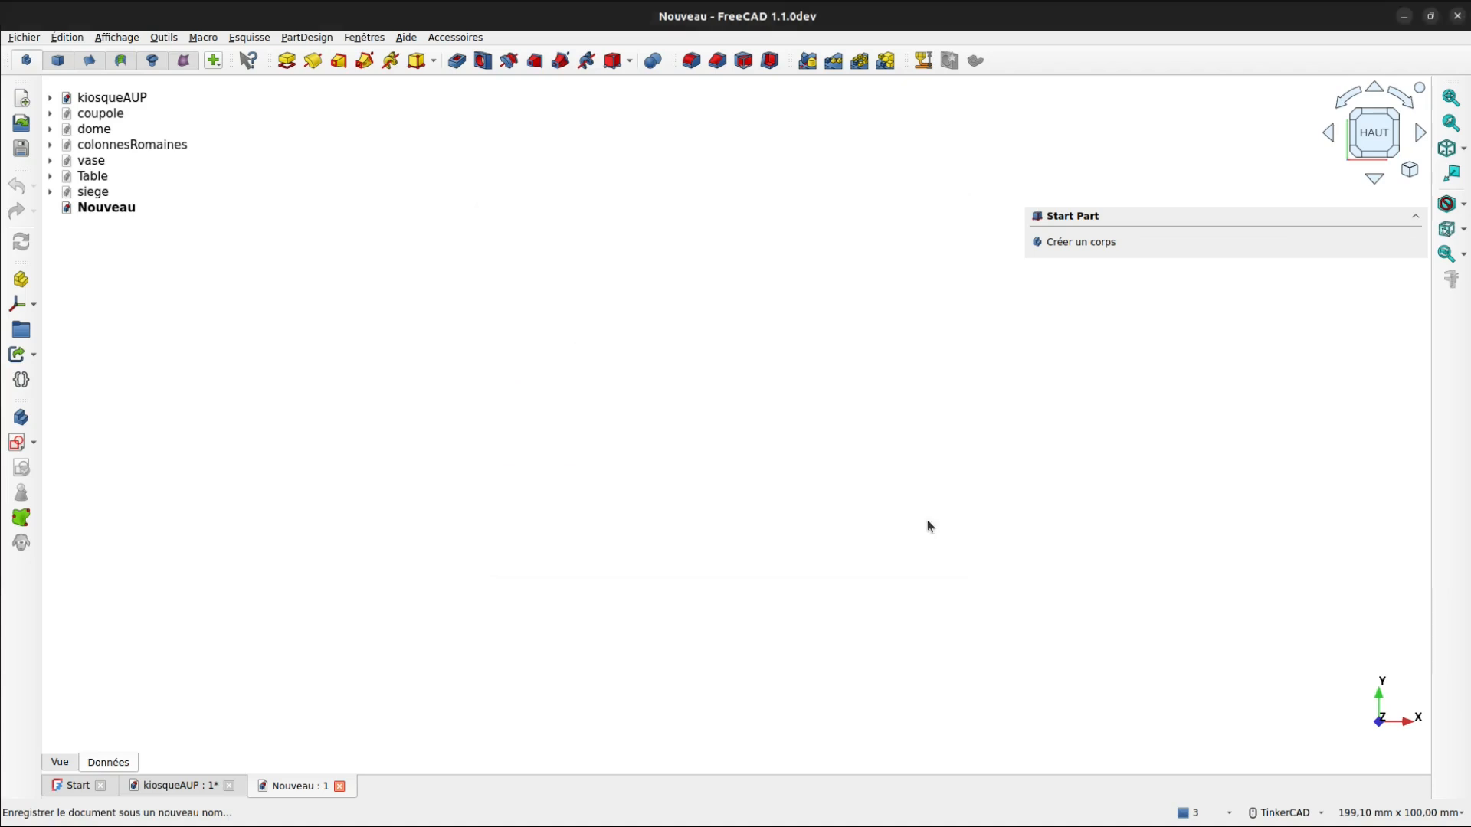
- Create a body in the socle document and start a sketch on its XZ plane
{"action": "left_click", "coordinate": [22, 419]}
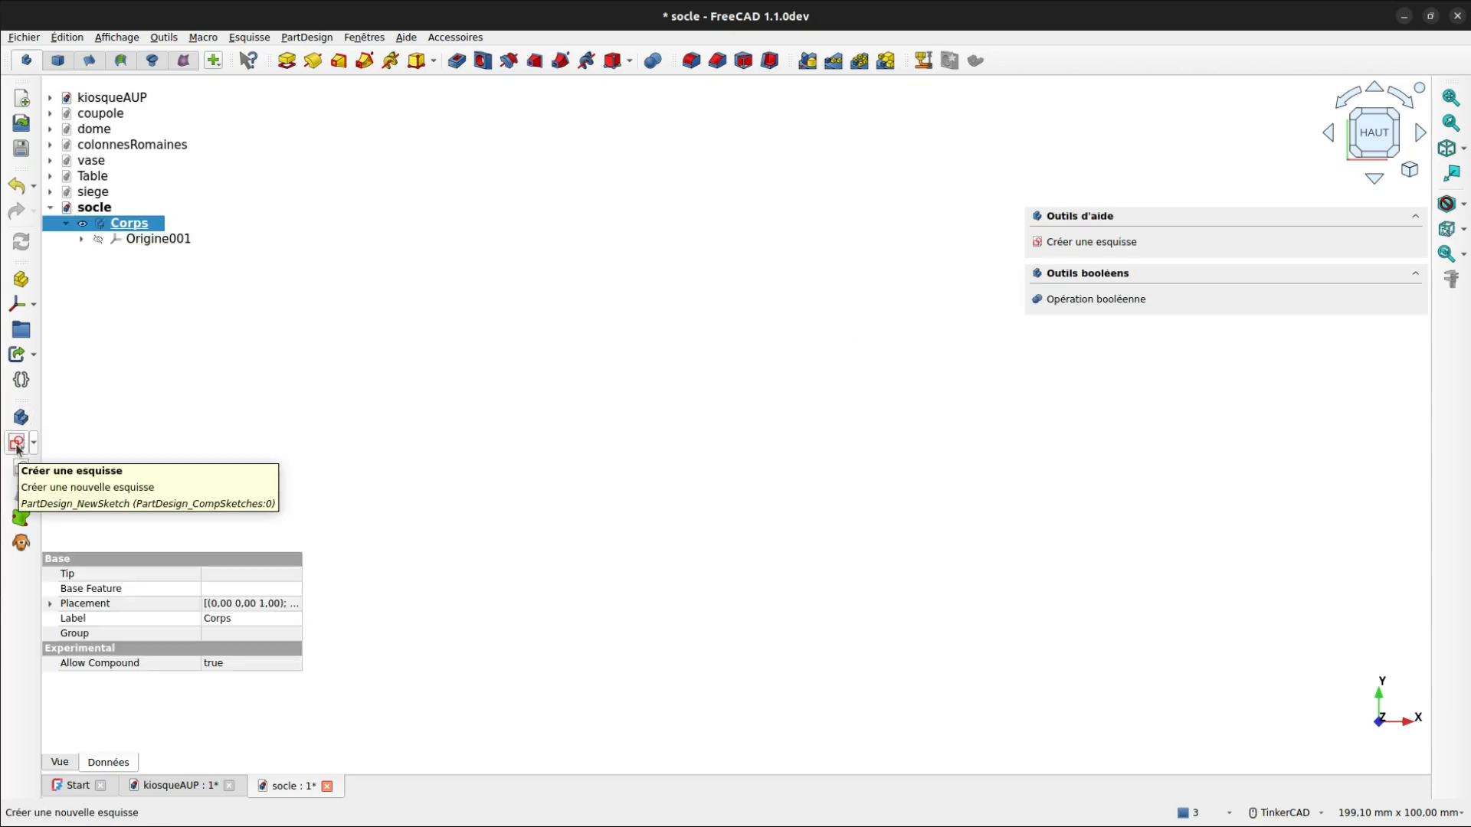
{"action": "left_click", "coordinate": [17, 445]}
{"action": "left_click", "coordinate": [1124, 295]}
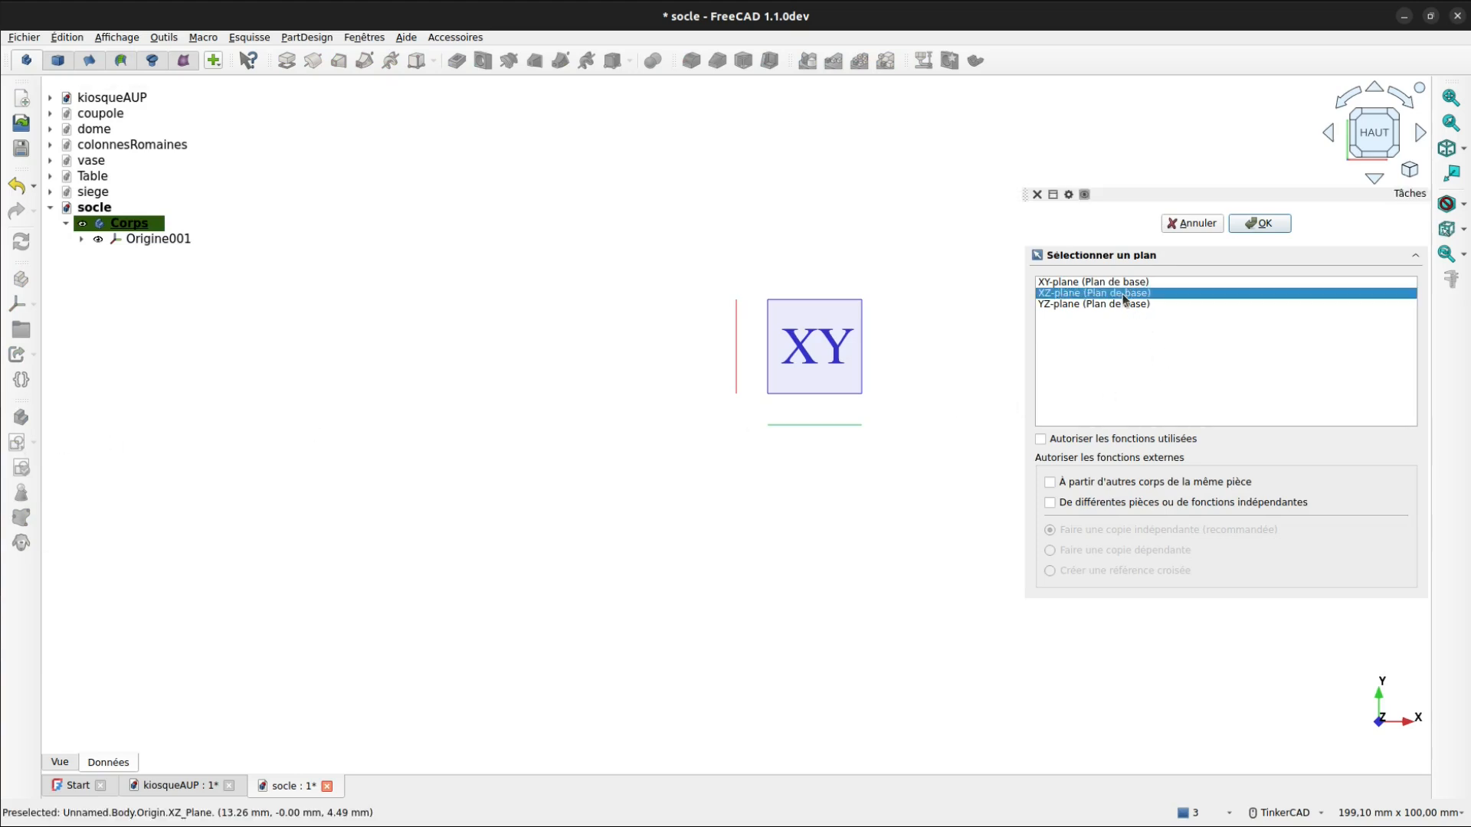
{"action": "right_click_drag", "start_coordinate": [846, 322], "coordinate": [869, 122]}
{"action": "left_click", "coordinate": [1259, 223]}
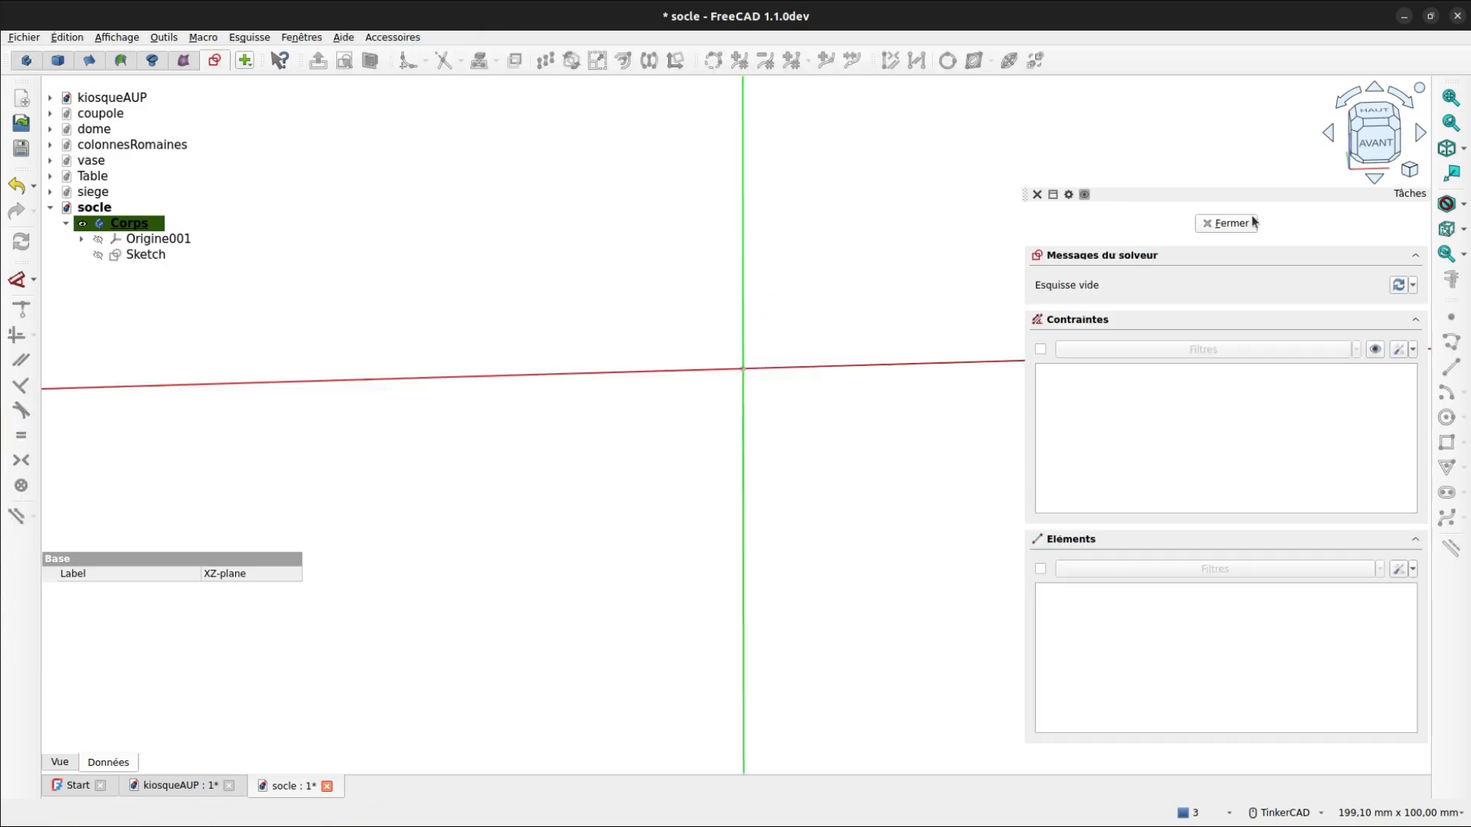
- Draw a 1000 mm vertical line upward from the sketch origin along the vertical axis
{"action": "mouse_move", "coordinate": [789, 311]}
{"action": "middle_mouse_down"}
{"action": "mouse_move", "coordinate": [723, 354]}
{"action": "mouse_move", "coordinate": [496, 442]}
{"action": "middle_mouse_up"}
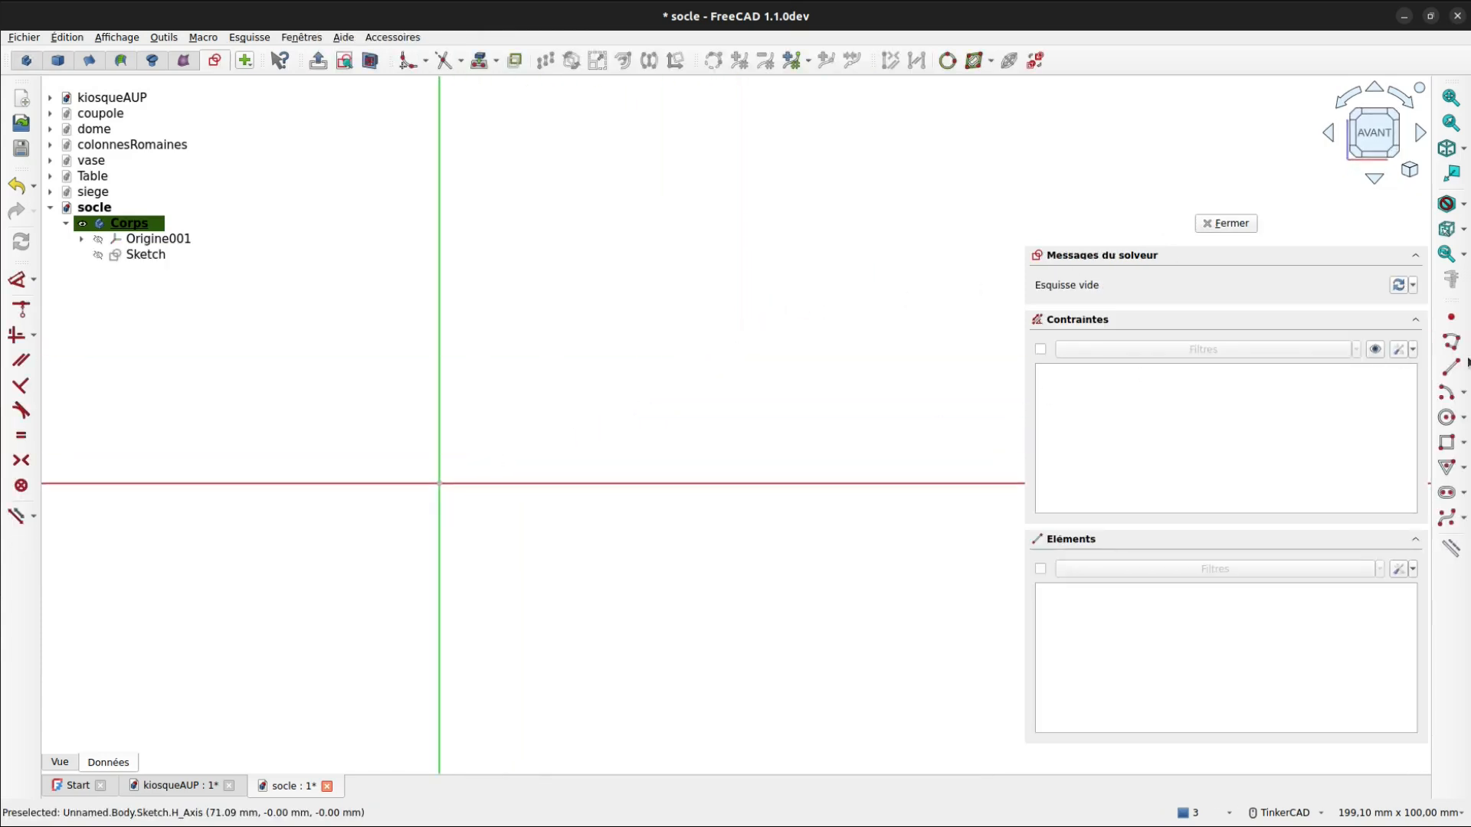
{"action": "left_click", "coordinate": [1451, 367]}
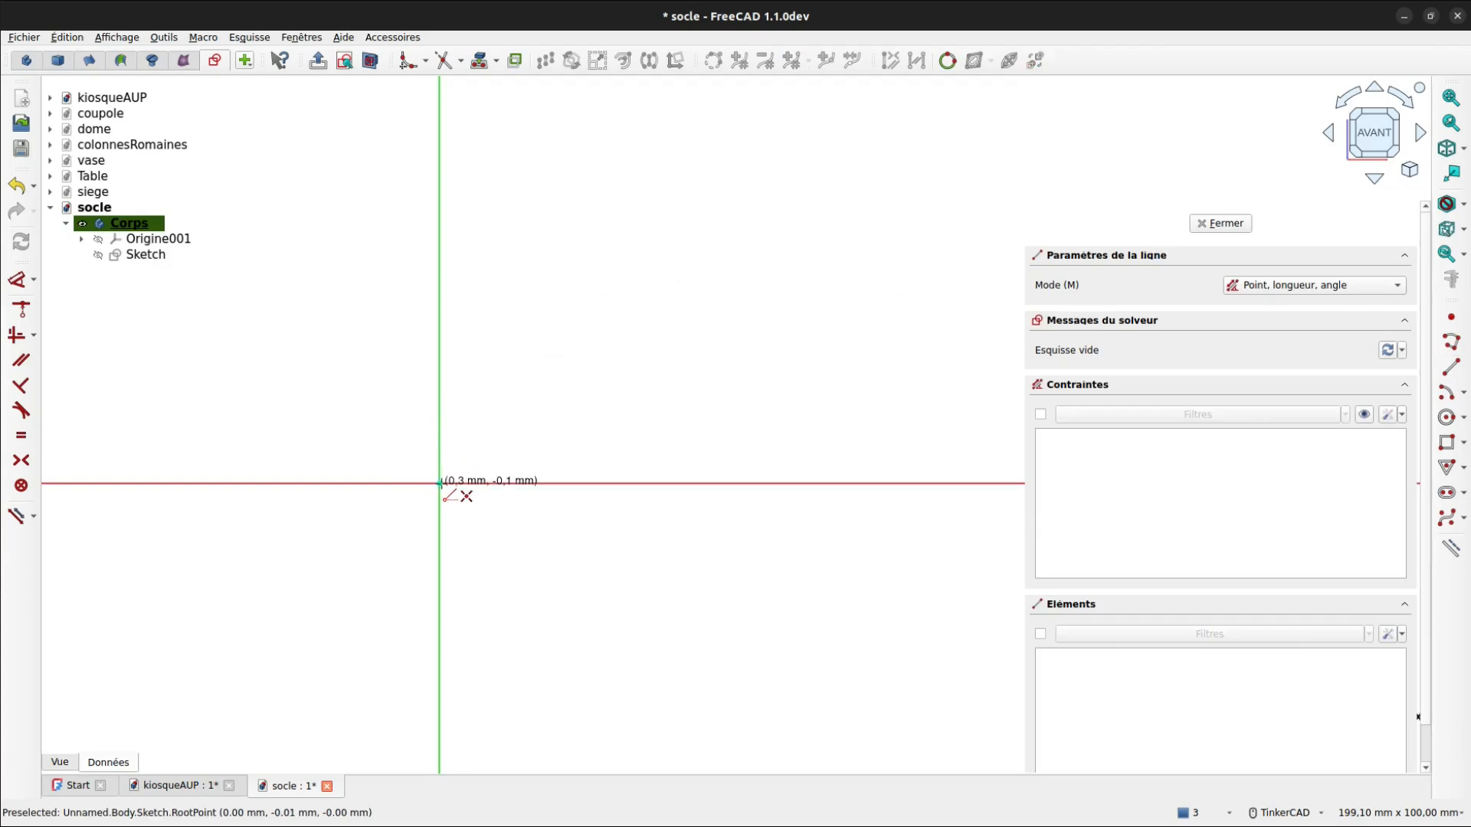
{"action": "left_click", "coordinate": [439, 482]}
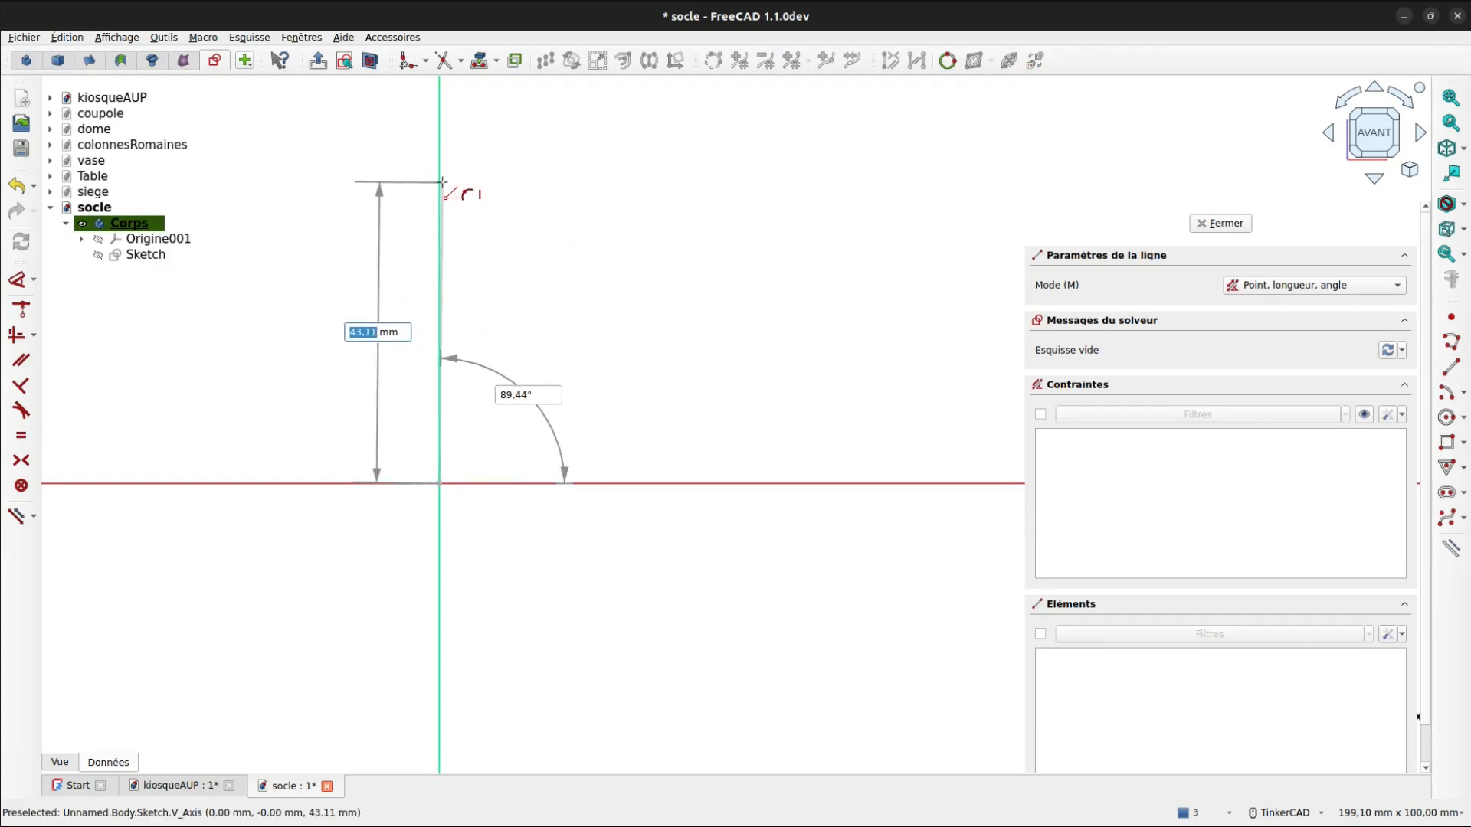
{"action": "type", "text": "1000"}
{"action": "key", "text": "Tab"}
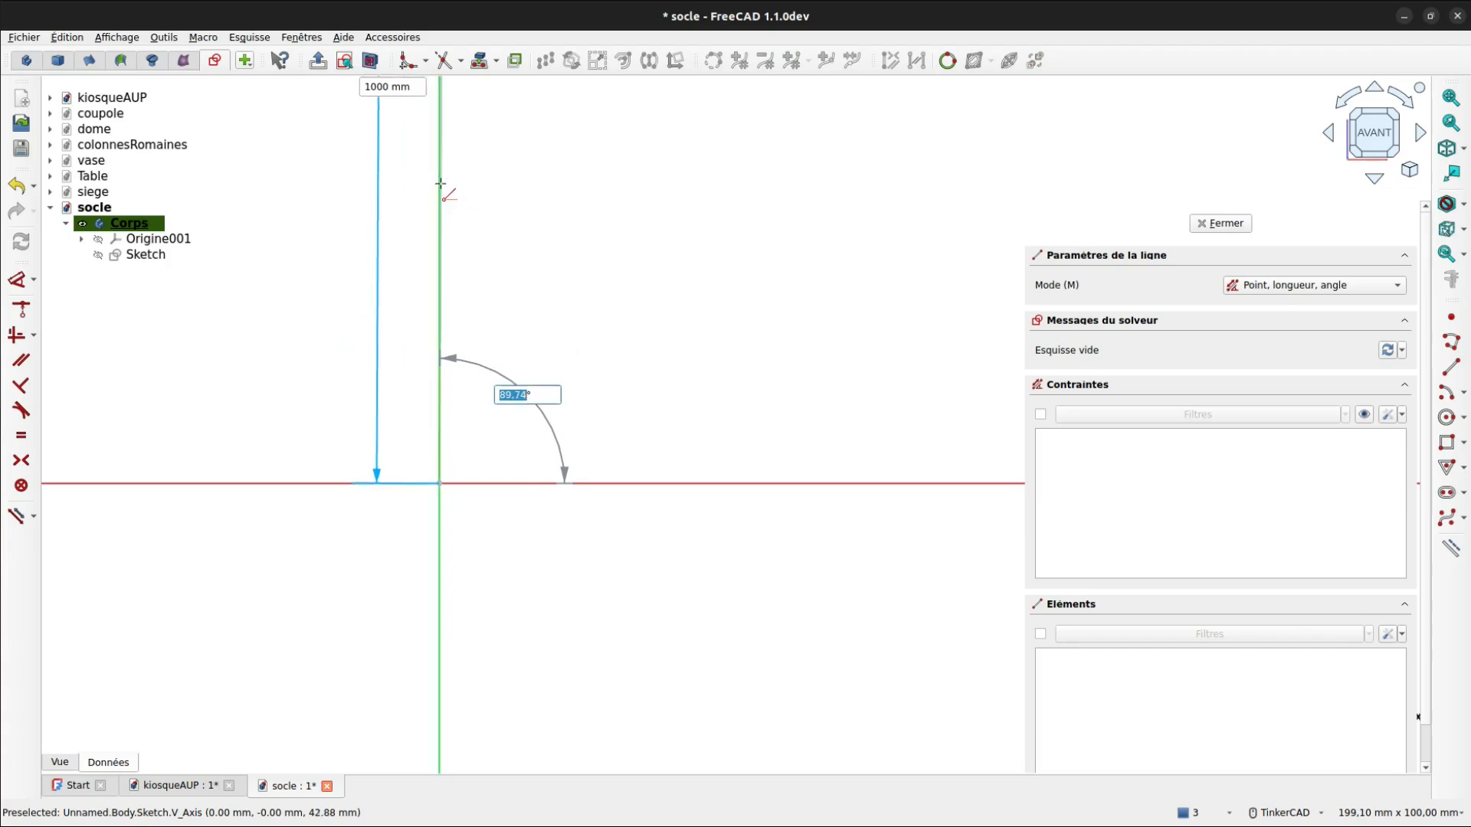
{"action": "left_click", "coordinate": [440, 185]}
- Draw a 2500 mm horizontal line toward positive X from the upper end of the vertical line
{"action": "middle_click_drag", "start_coordinate": [570, 203], "coordinate": [495, 586]}
{"action": "scroll", "coordinate": [504, 259], "scroll_direction": "down", "scroll_amount": 4}
{"action": "scroll", "coordinate": [552, 212], "scroll_direction": "down", "scroll_amount": 3}
{"action": "mouse_move", "coordinate": [565, 193]}
{"action": "middle_mouse_down"}
{"action": "mouse_move", "coordinate": [483, 397]}
{"action": "mouse_move", "coordinate": [427, 465]}
{"action": "middle_mouse_up"}
{"action": "scroll", "coordinate": [431, 311], "scroll_direction": "down", "scroll_amount": 12}
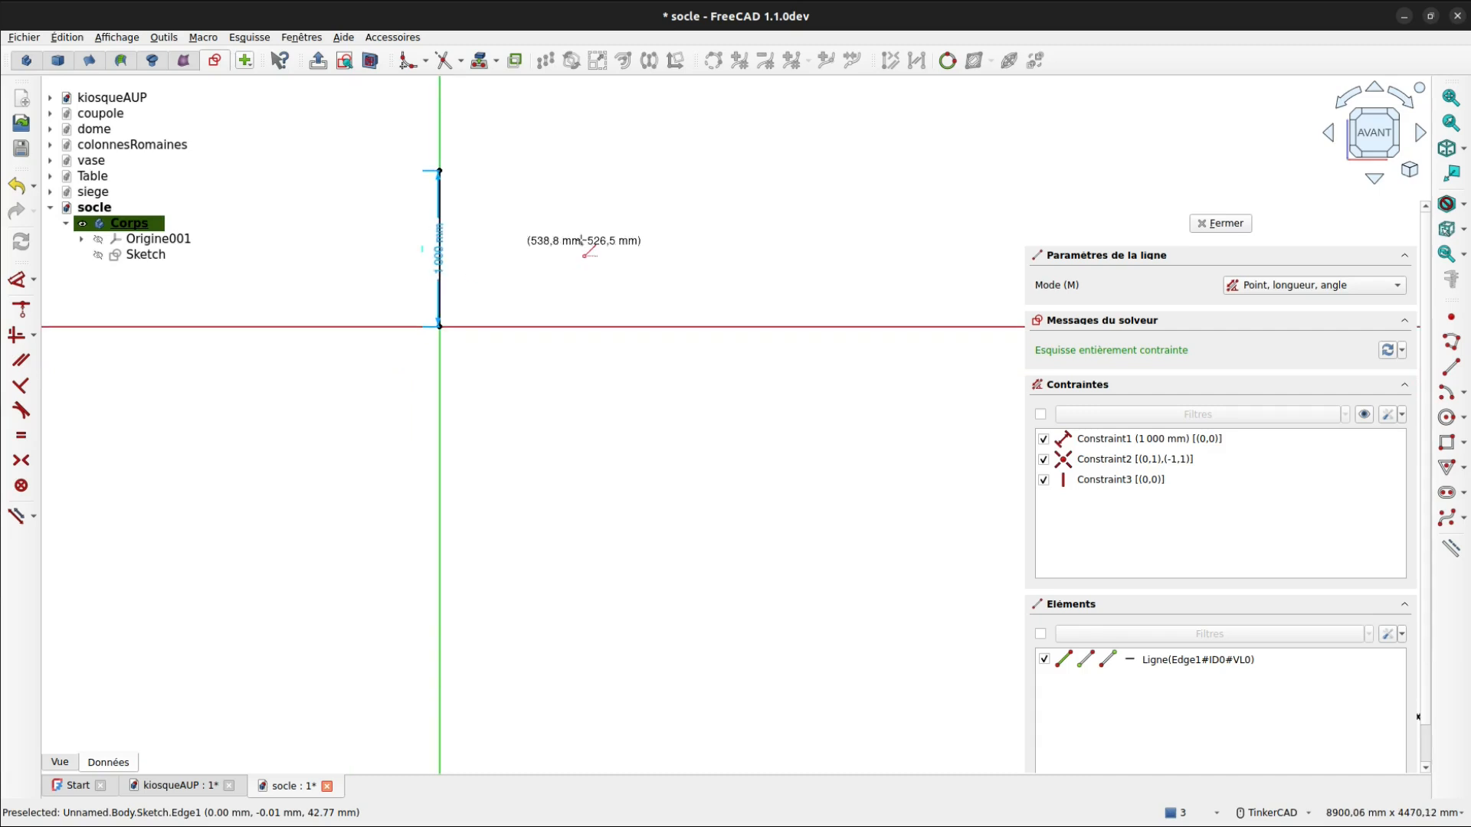
{"action": "middle_click_drag", "start_coordinate": [636, 217], "coordinate": [477, 345]}
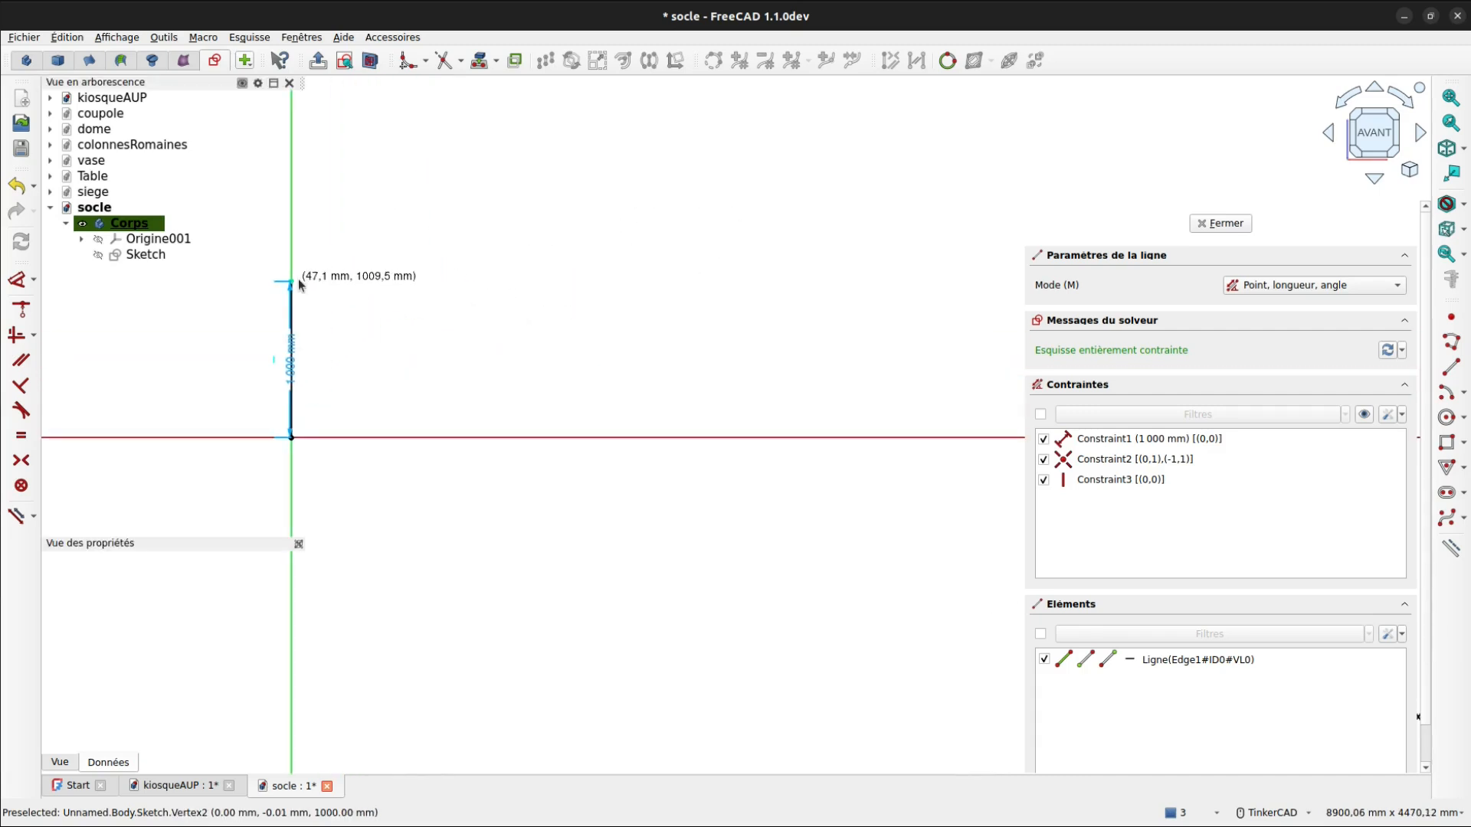
{"action": "middle_click_drag", "start_coordinate": [371, 282], "coordinate": [388, 276]}
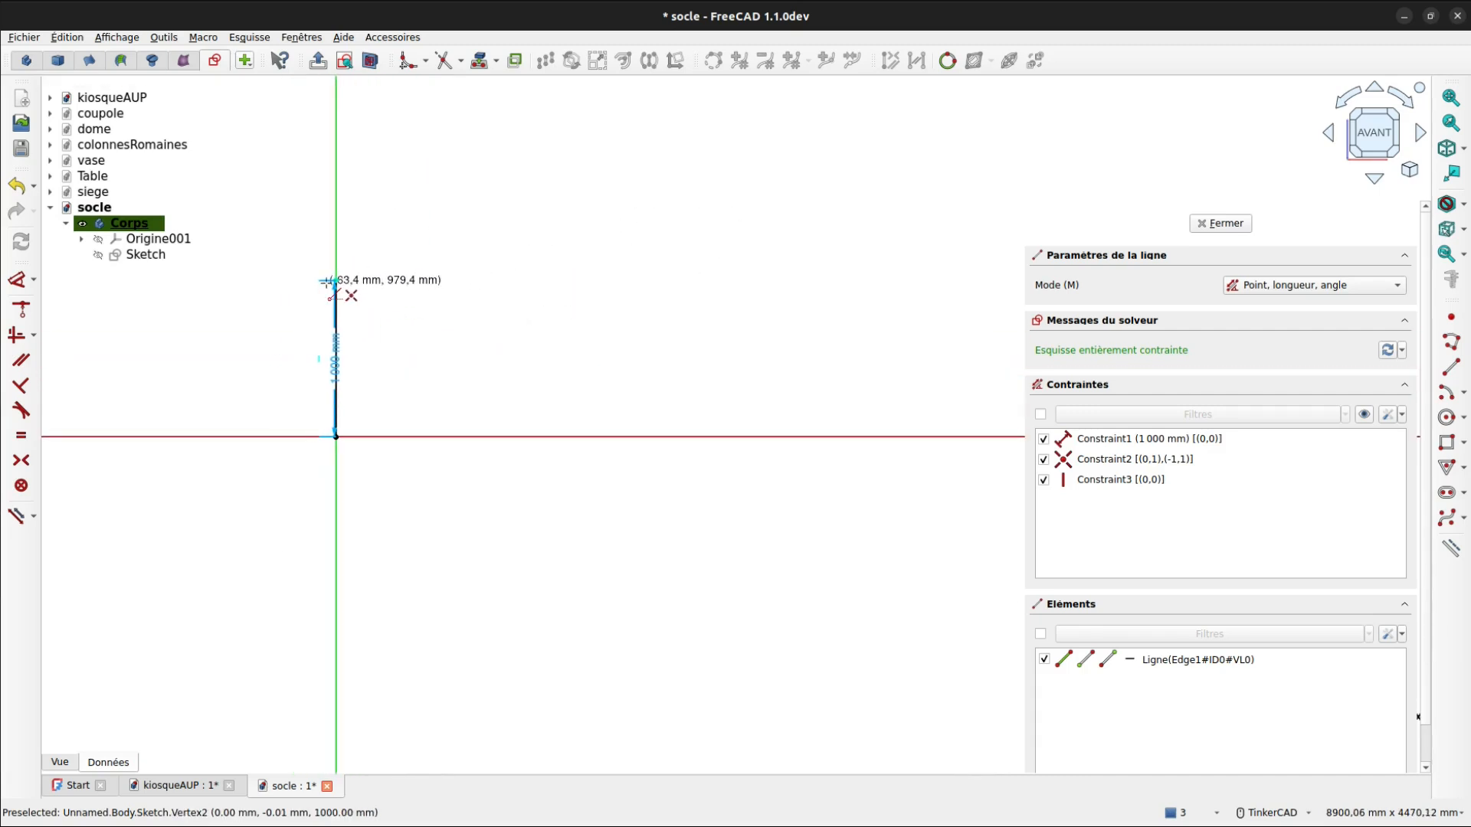
{"action": "left_click", "coordinate": [335, 279]}
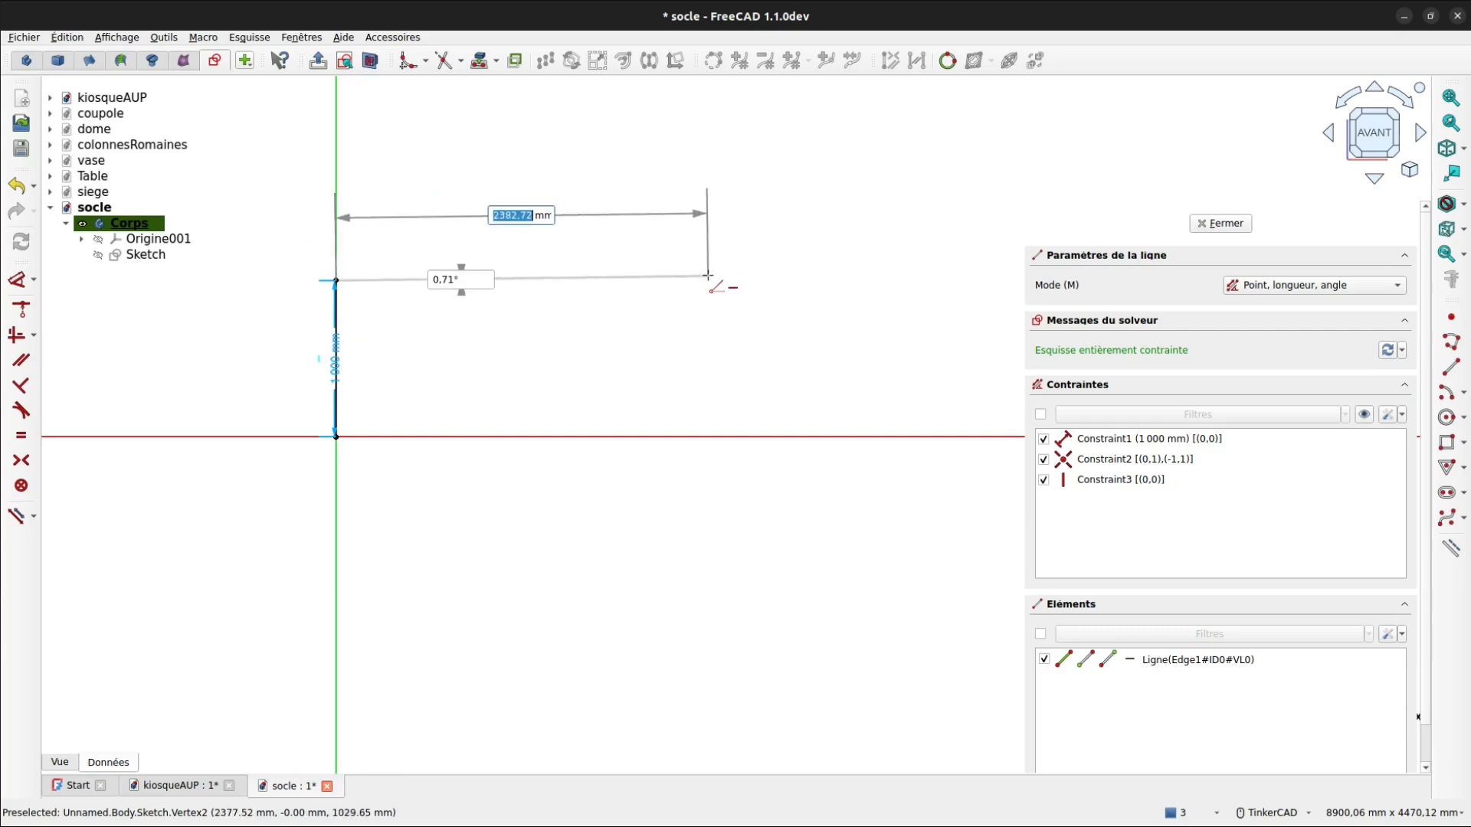
{"action": "type", "text": "2500"}
{"action": "key", "text": "Tab"}
{"action": "left_click", "coordinate": [717, 280]}
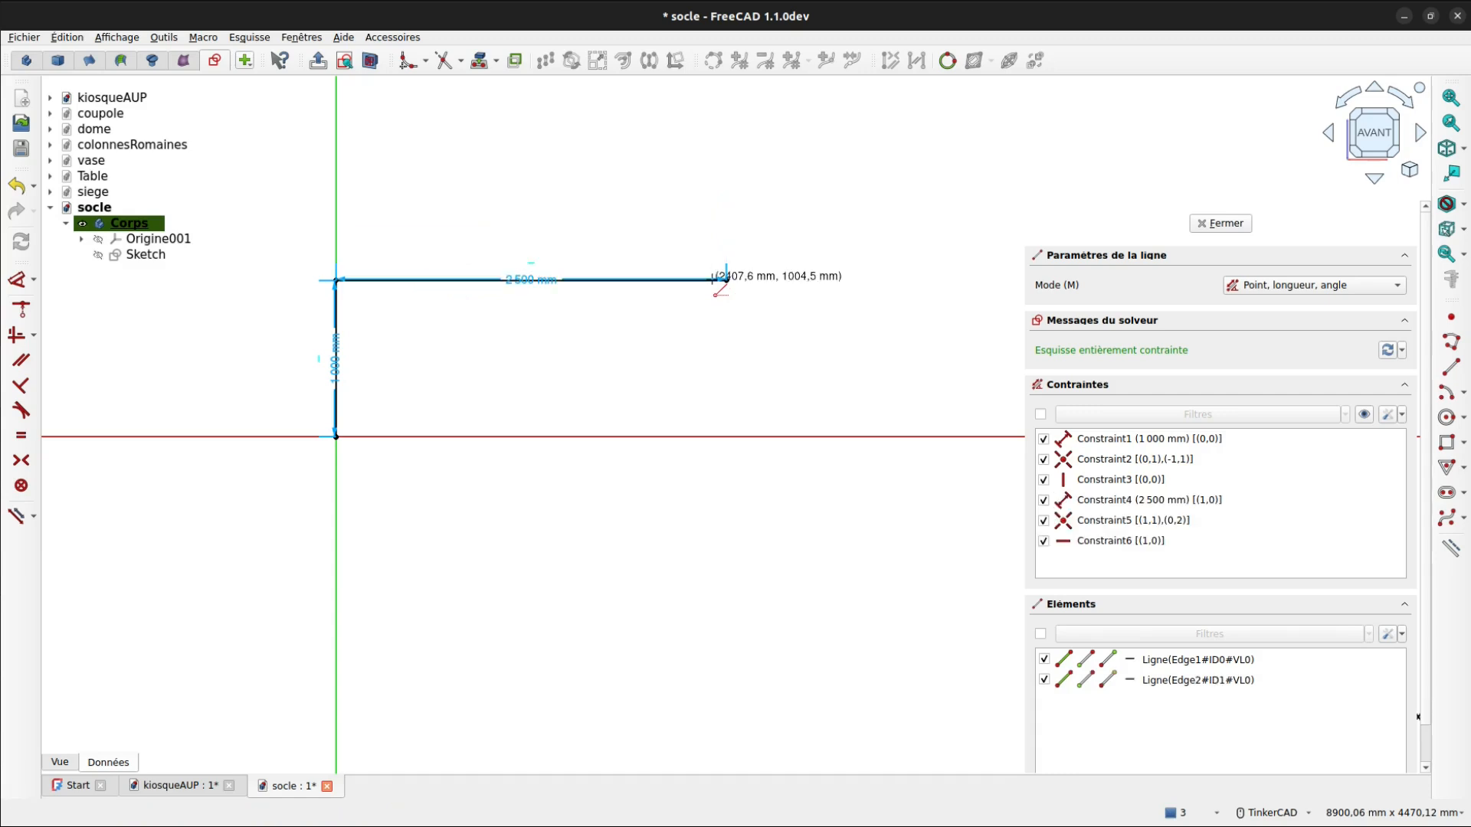
- Draw a 75 mm vertical line downward from the outer end of the 2500 mm horizontal line
{"action": "scroll", "coordinate": [733, 302], "scroll_direction": "up", "scroll_amount": 3}
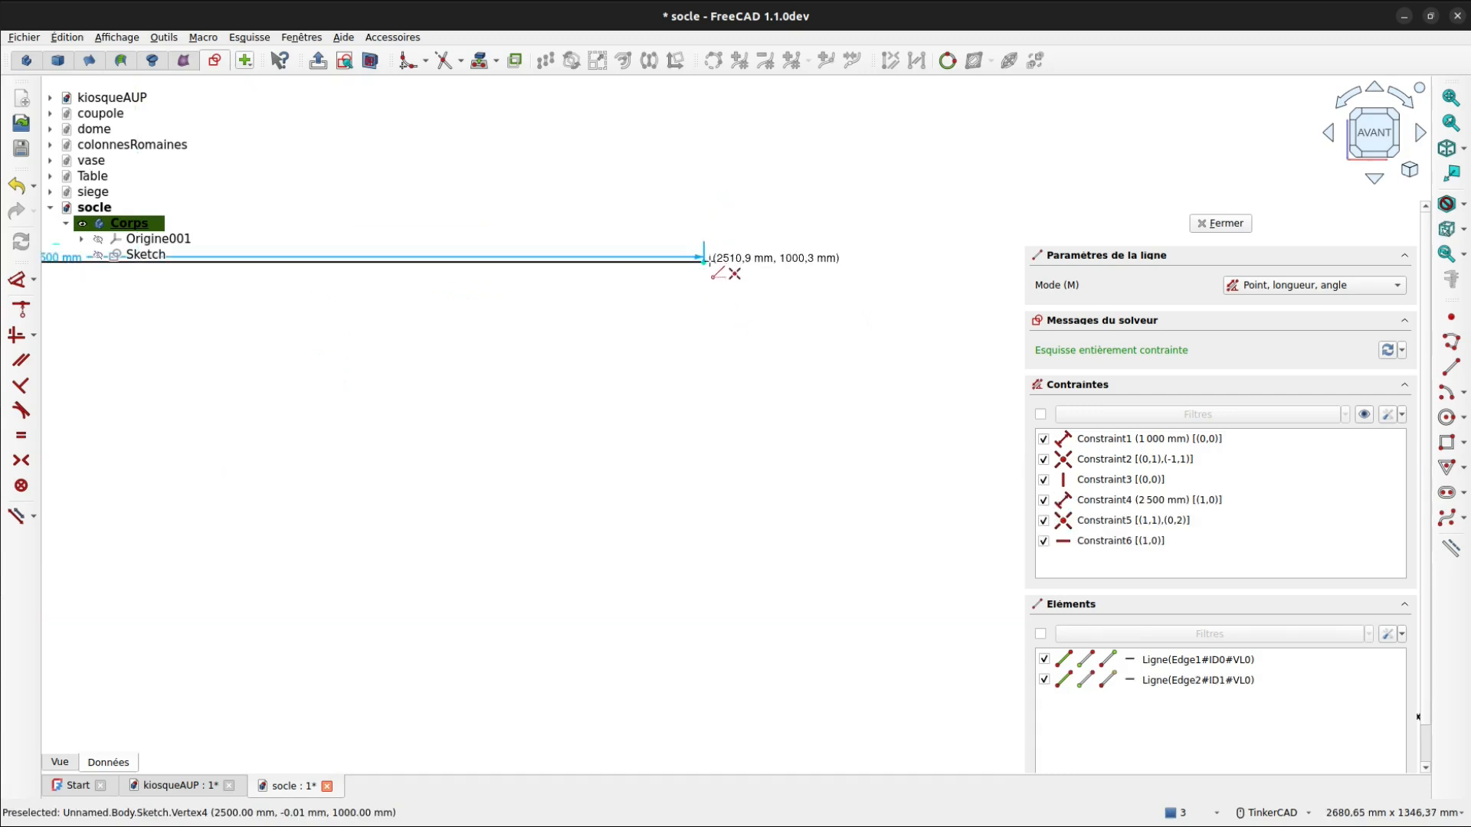
{"action": "type", "text": "75mm"}
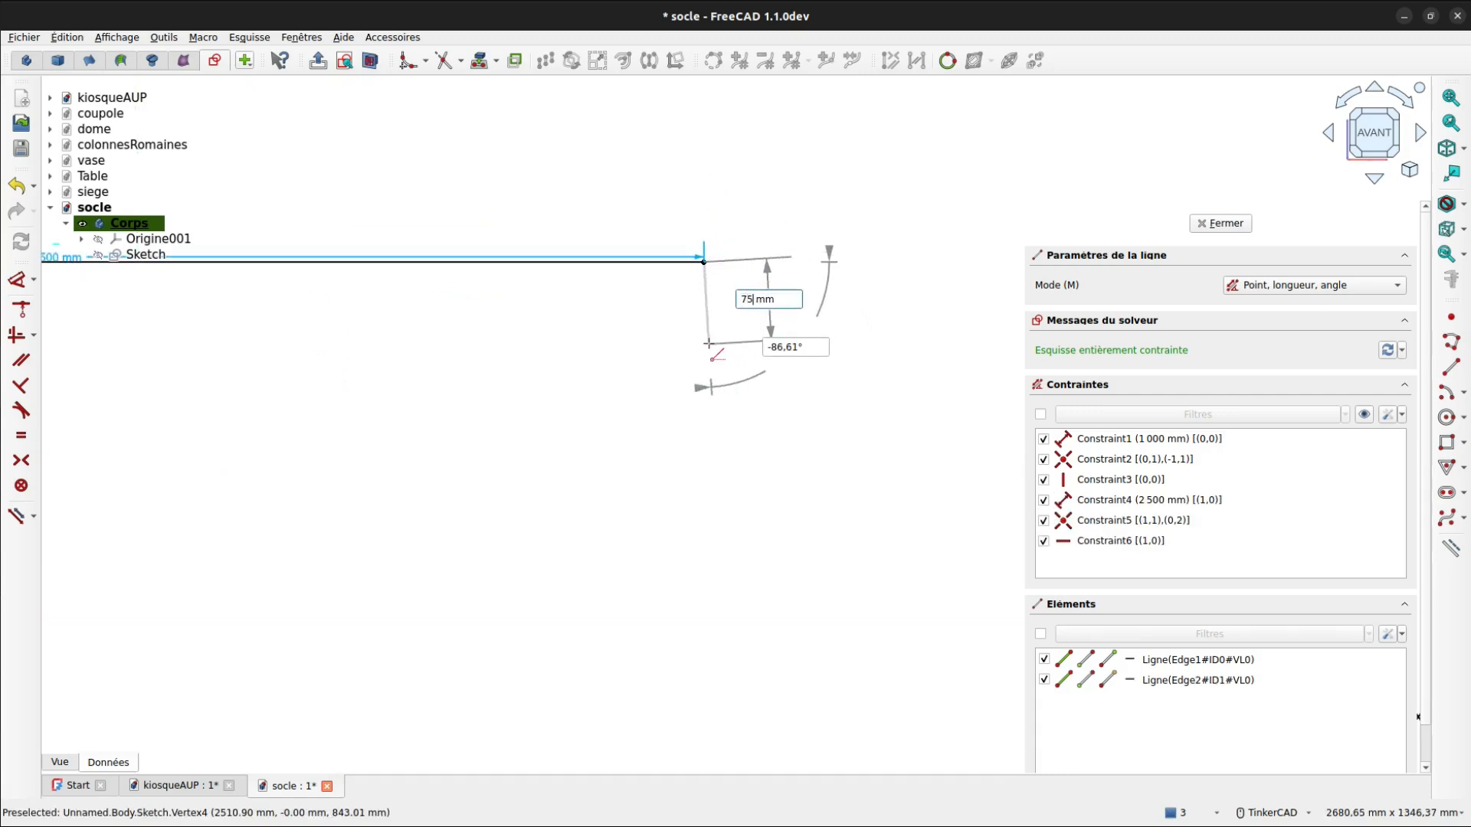
{"action": "key", "text": "Tab"}
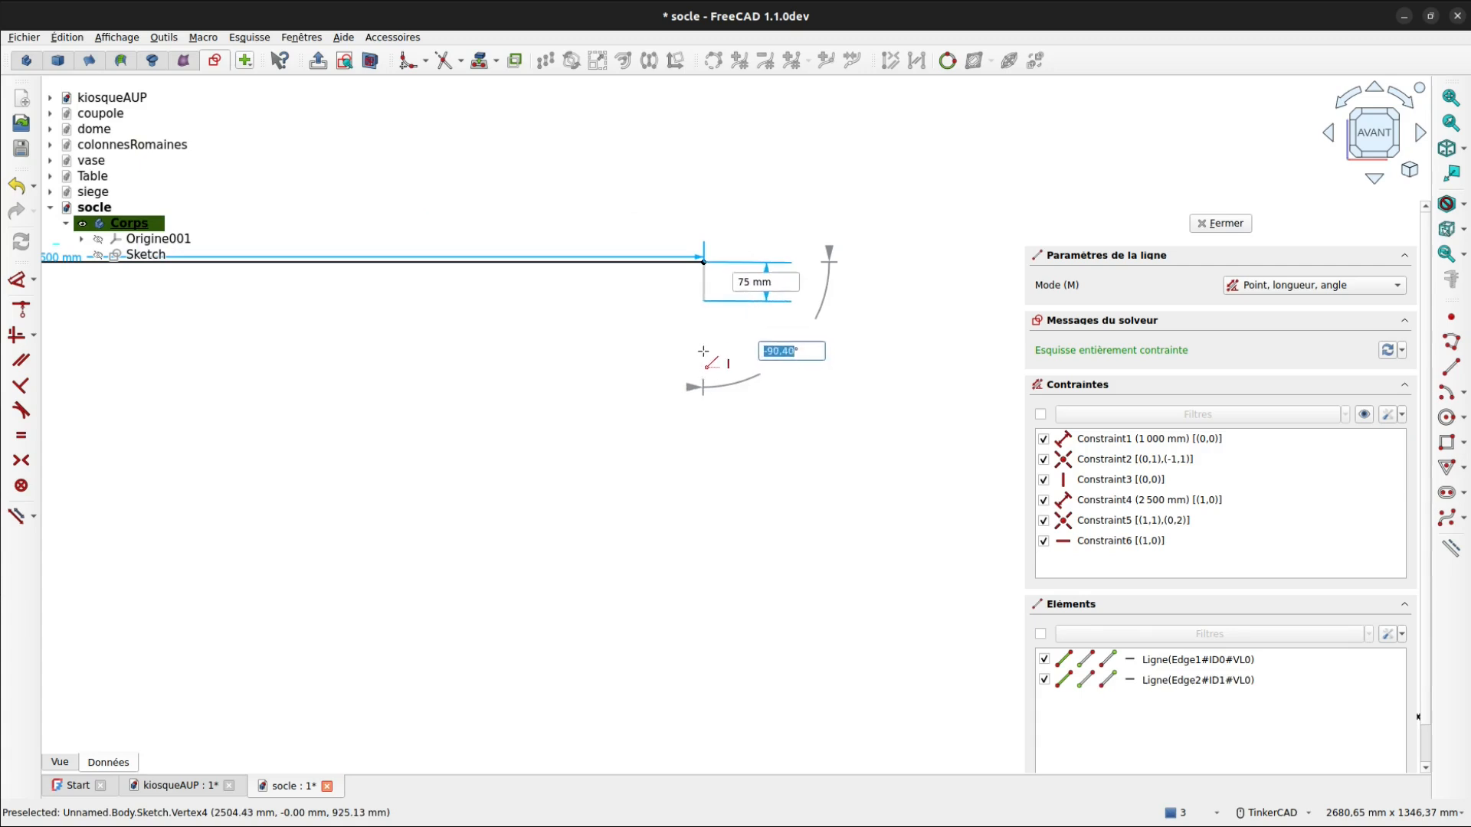
{"action": "key", "text": "Return"}
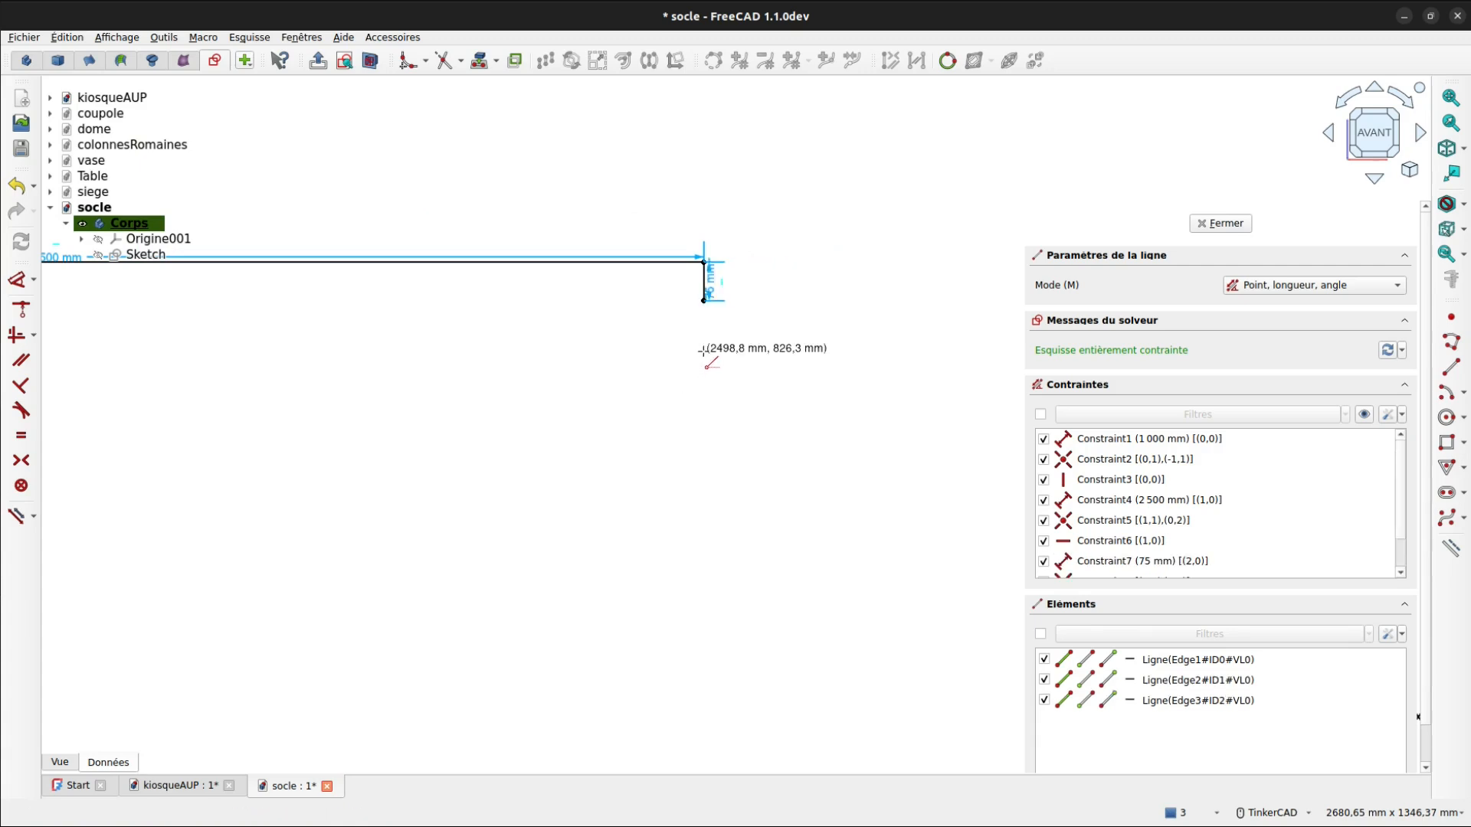
- Draw a centre-point arc below the 75 mm line, bulging upward and ending at that line's lower endpoint
{"action": "left_click", "coordinate": [1447, 391]}
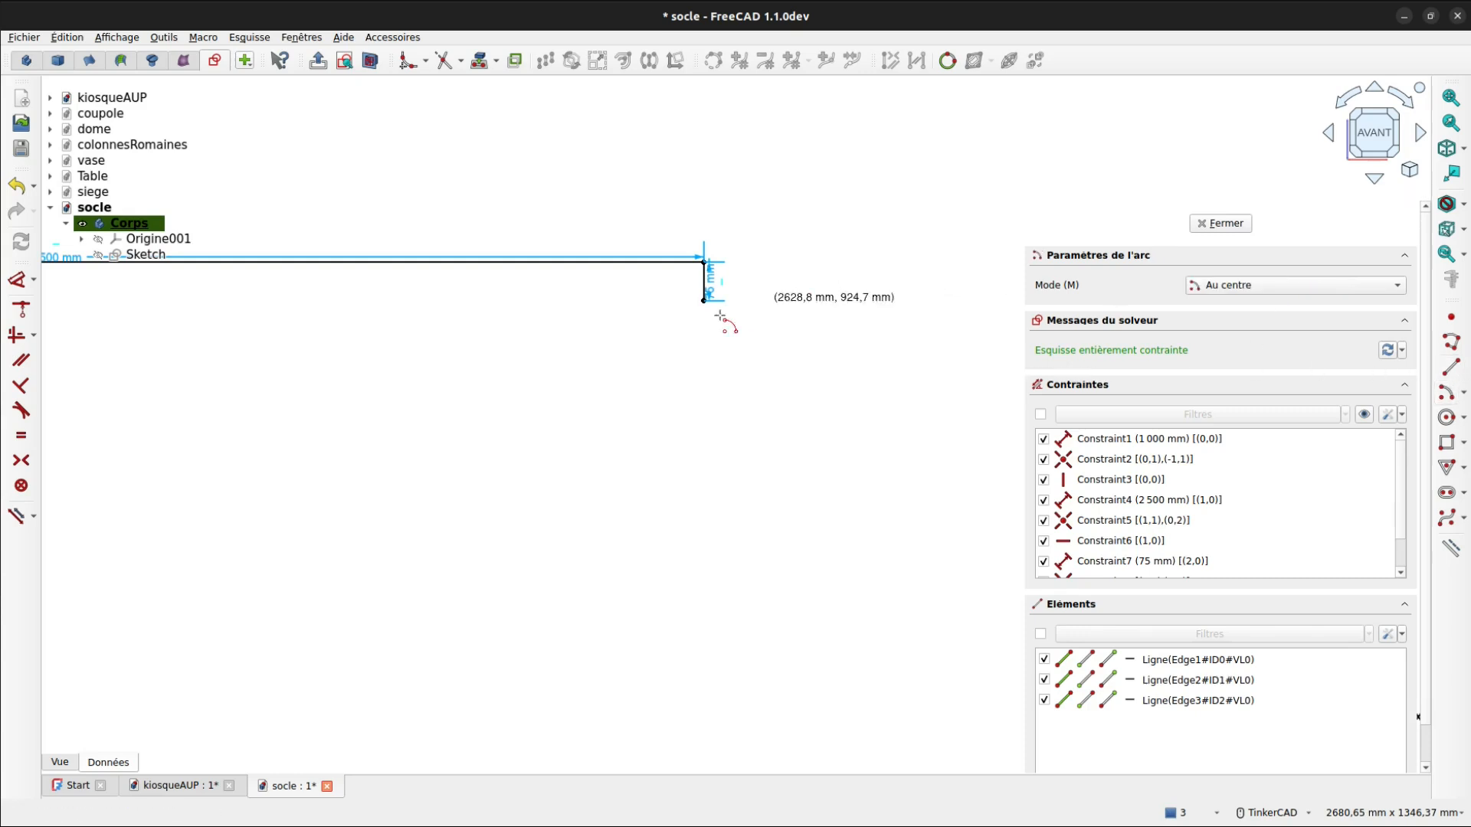
{"action": "left_click", "coordinate": [667, 343]}
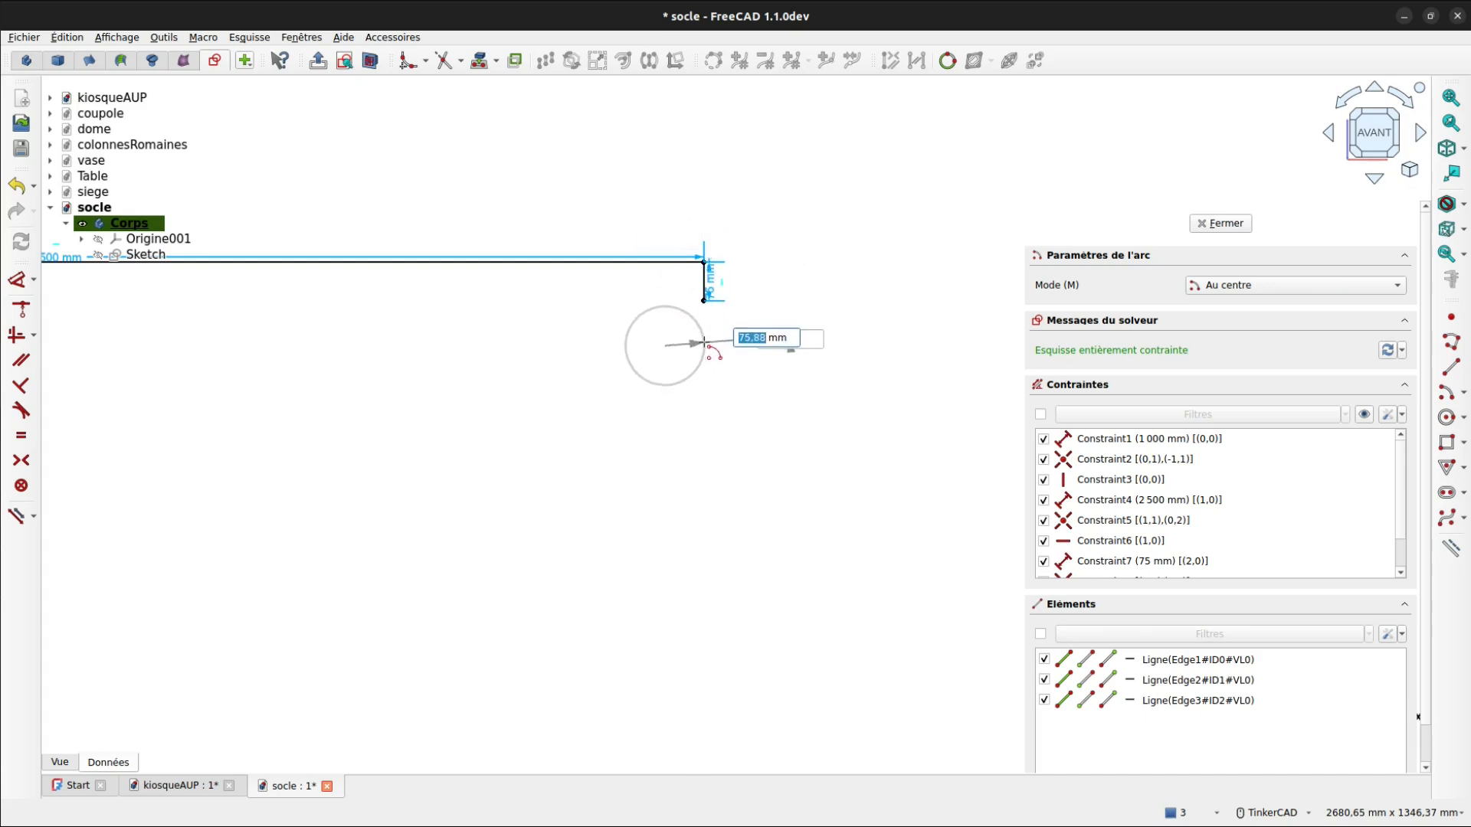
{"action": "left_click", "coordinate": [624, 345]}
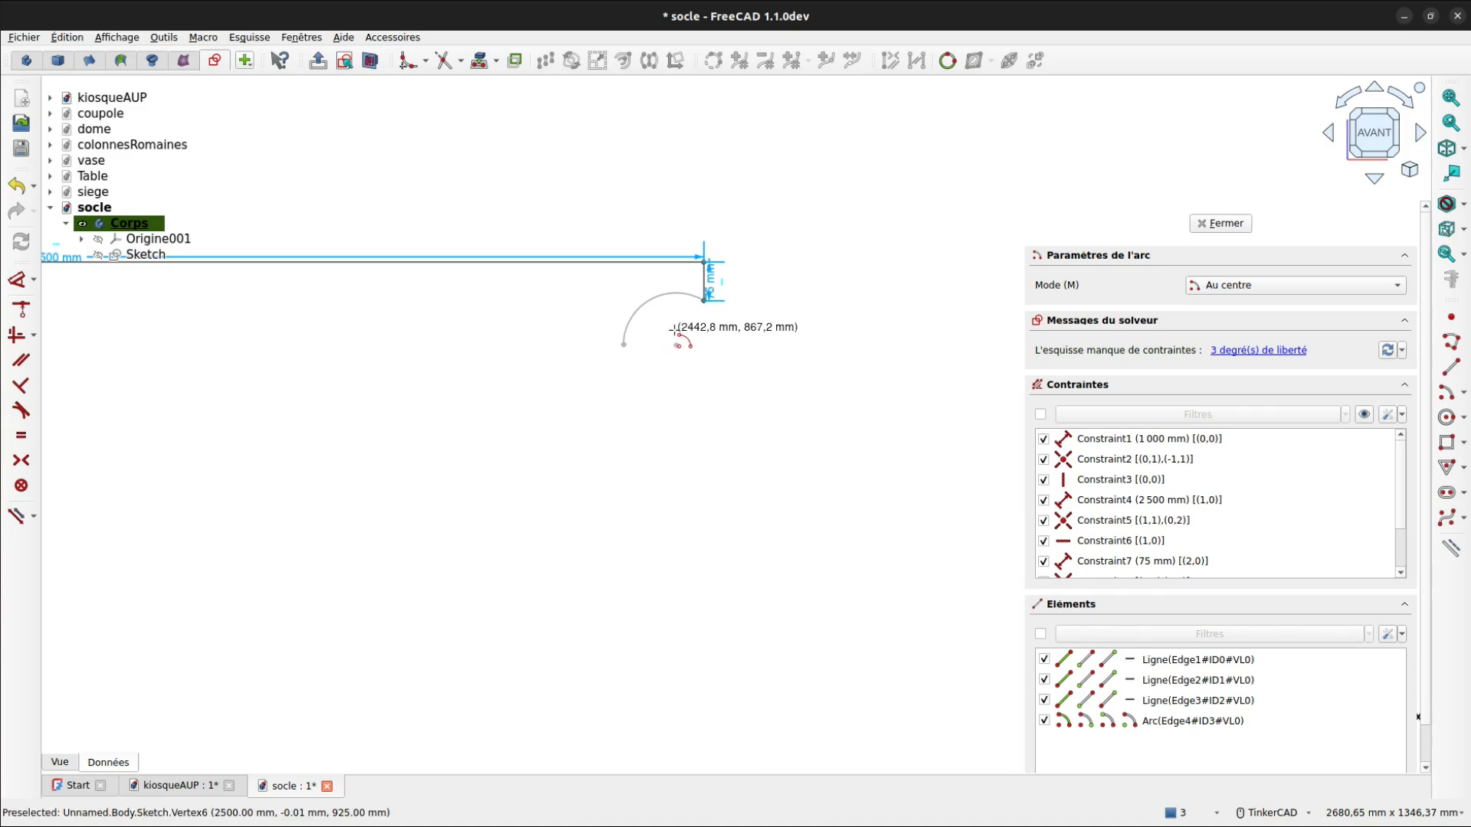
{"action": "key", "text": "Escape"}
- Dimension the arc's radius at 100 mm
{"action": "left_click", "coordinate": [652, 300]}
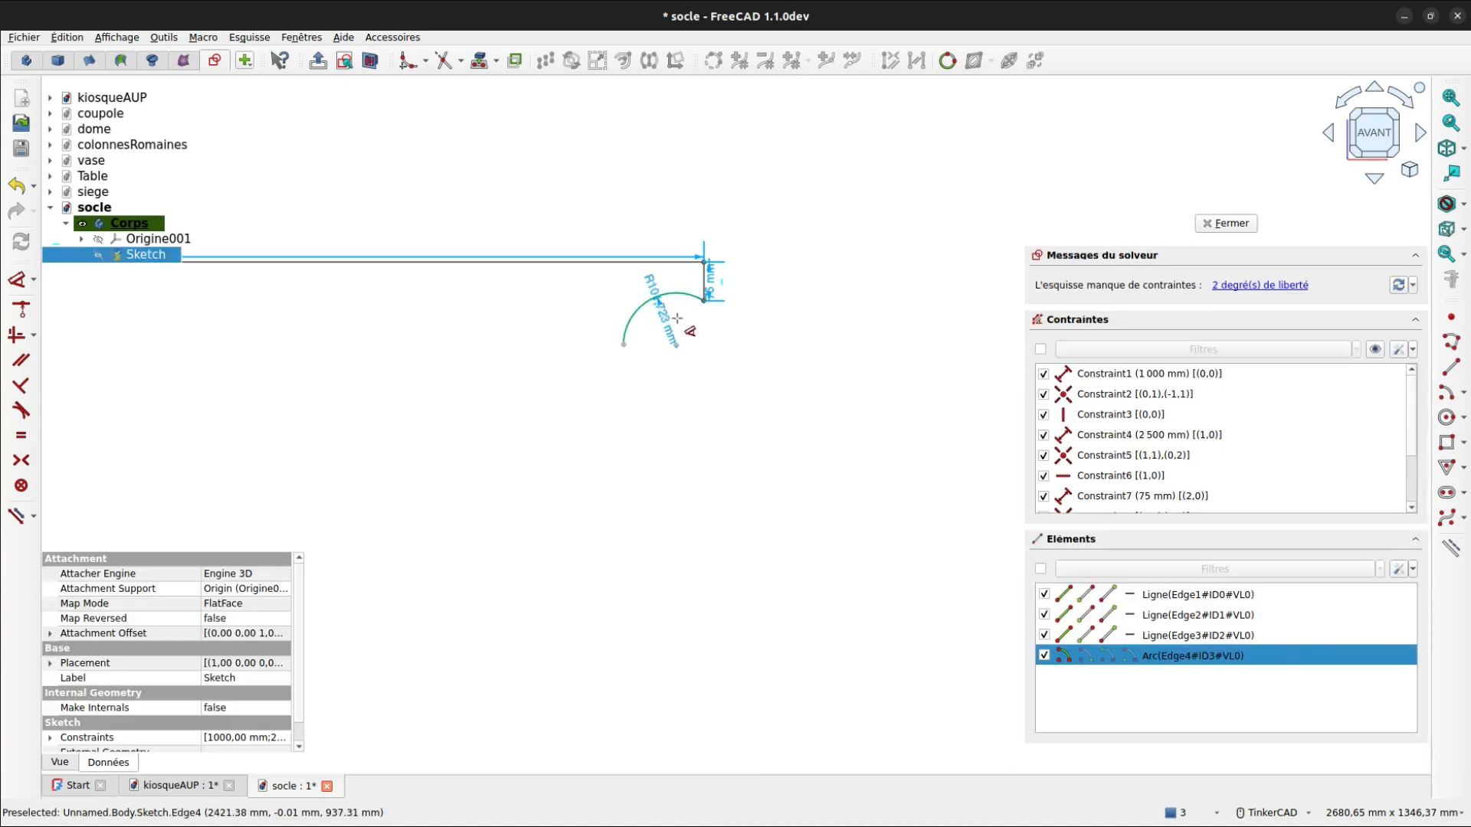
{"action": "key", "text": "d"}
{"action": "left_click", "coordinate": [728, 382]}
{"action": "type", "text": "1"}
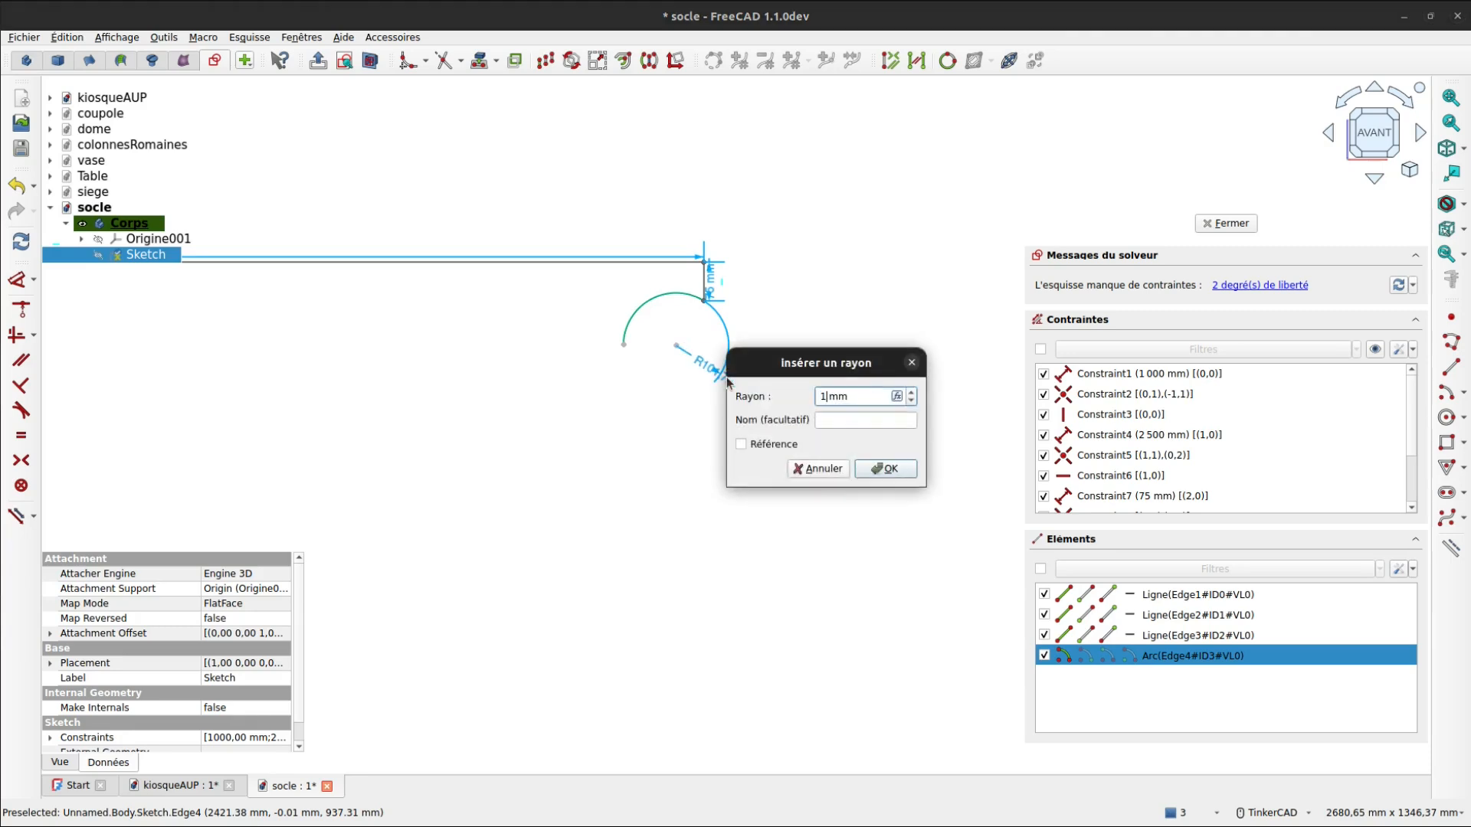
{"action": "type", "text": "00"}
{"action": "key", "text": "Return"}
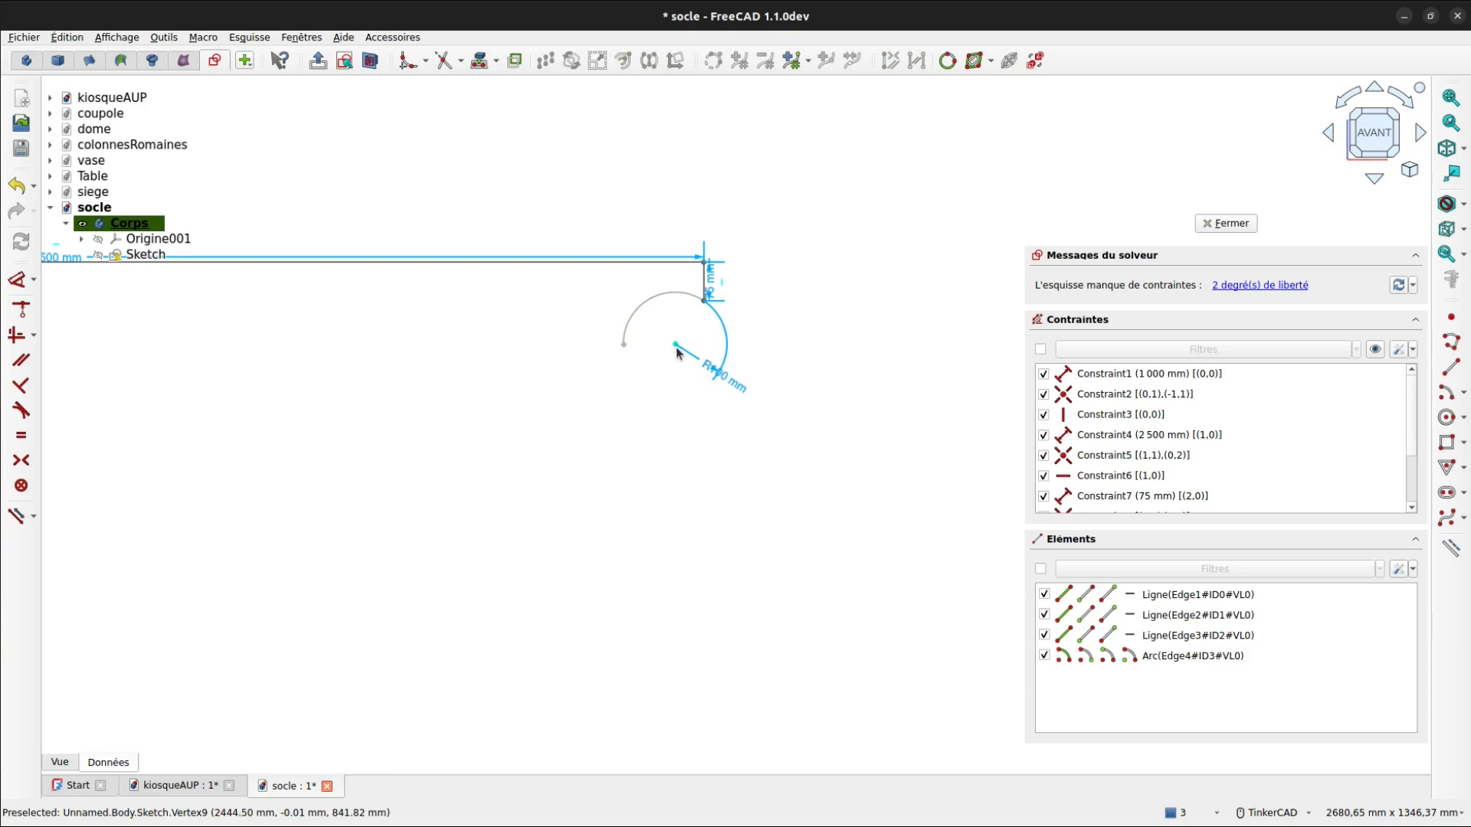
- Constrain the arc's centre vertically below the 75 mm line's lower end and its free endpoint horizontally level with the centre
{"action": "left_click", "coordinate": [717, 313]}
{"action": "left_click", "coordinate": [704, 285]}
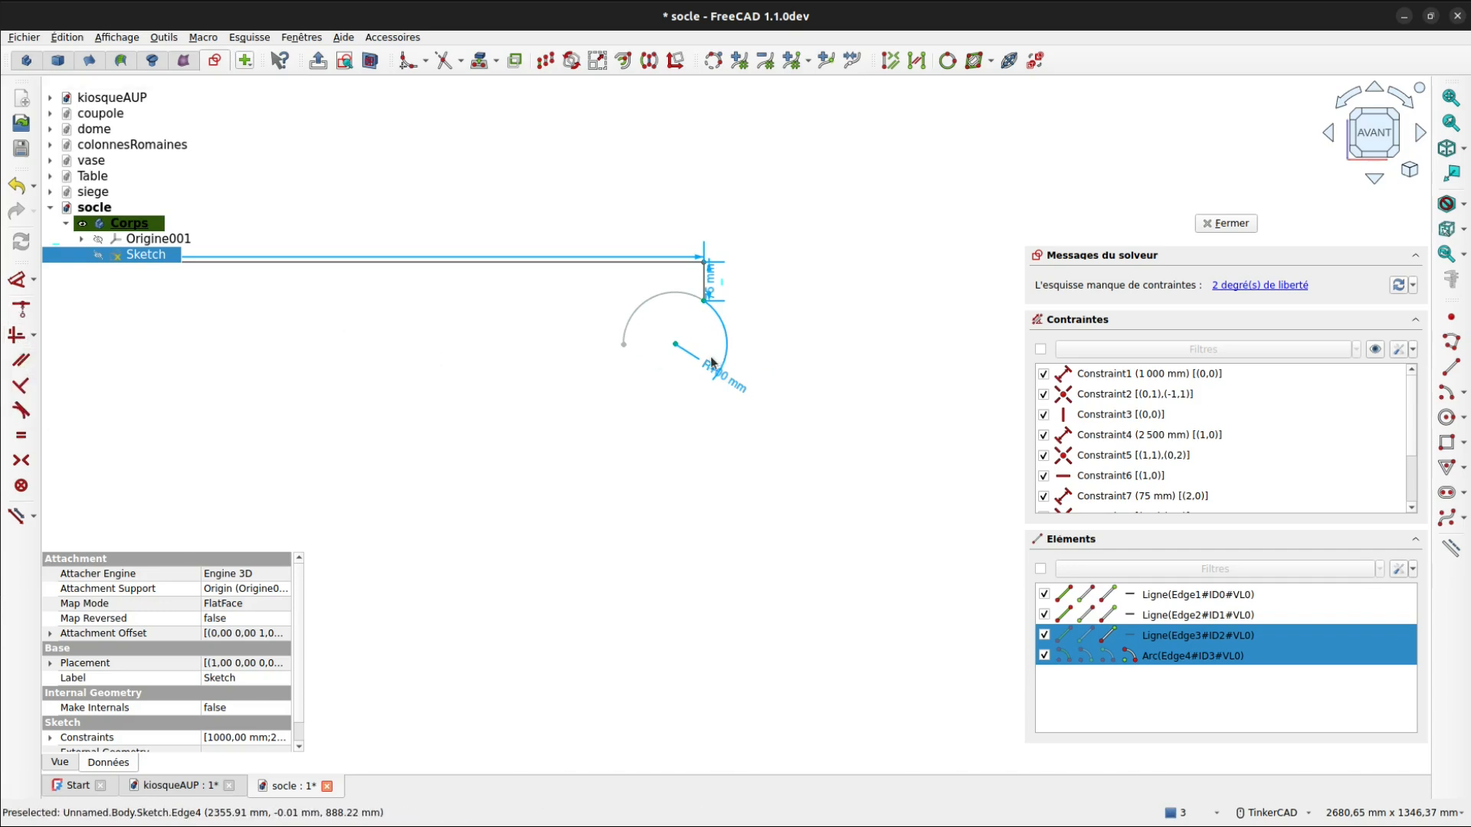
{"action": "key", "text": "v"}
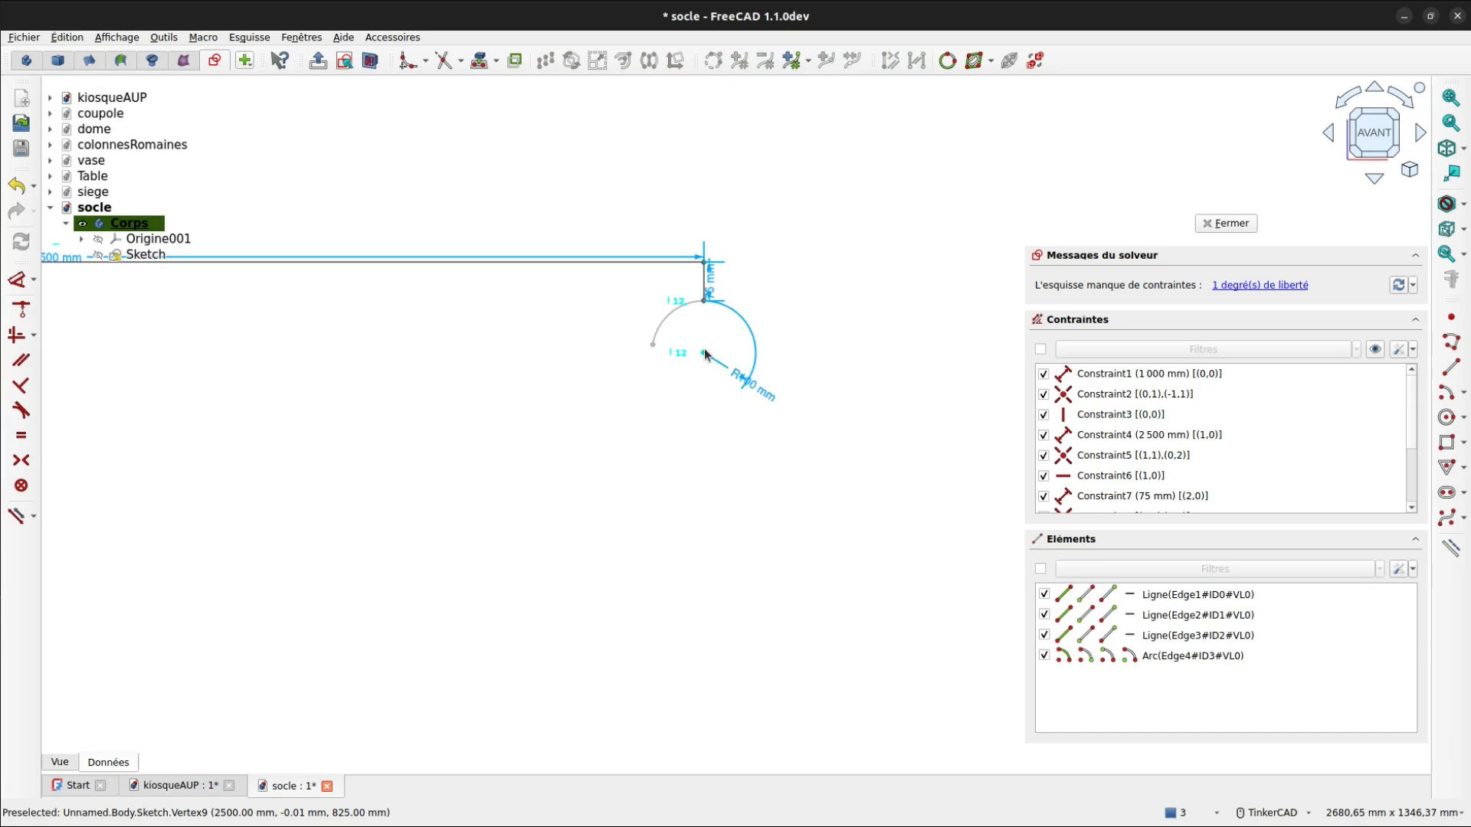
{"action": "left_click", "coordinate": [706, 355]}
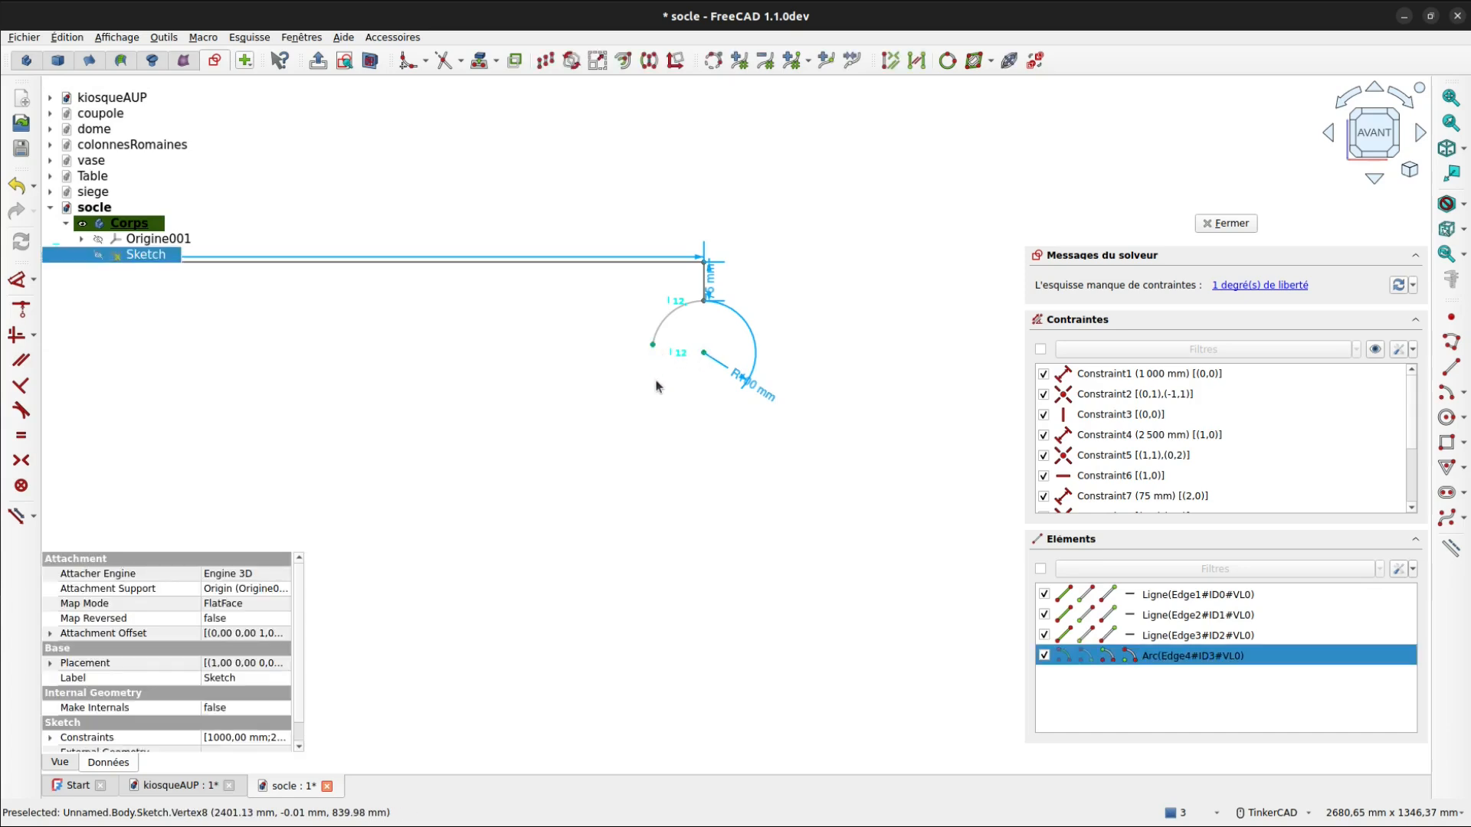
{"action": "key", "text": "h"}
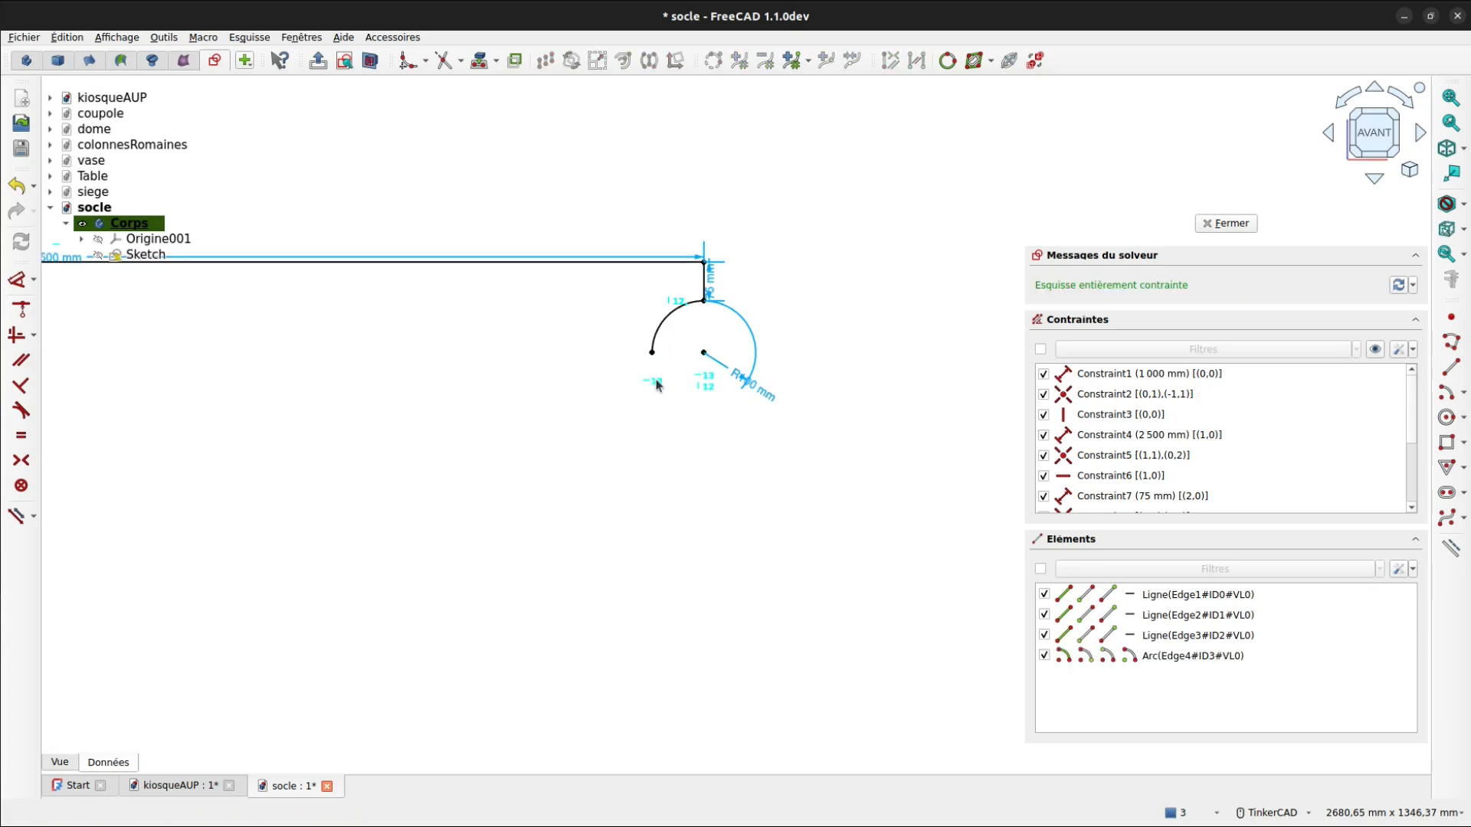
- Draw a vertical line from the arc's free endpoint down to the horizontal axis
{"action": "middle_click_drag", "start_coordinate": [691, 422], "coordinate": [888, 349]}
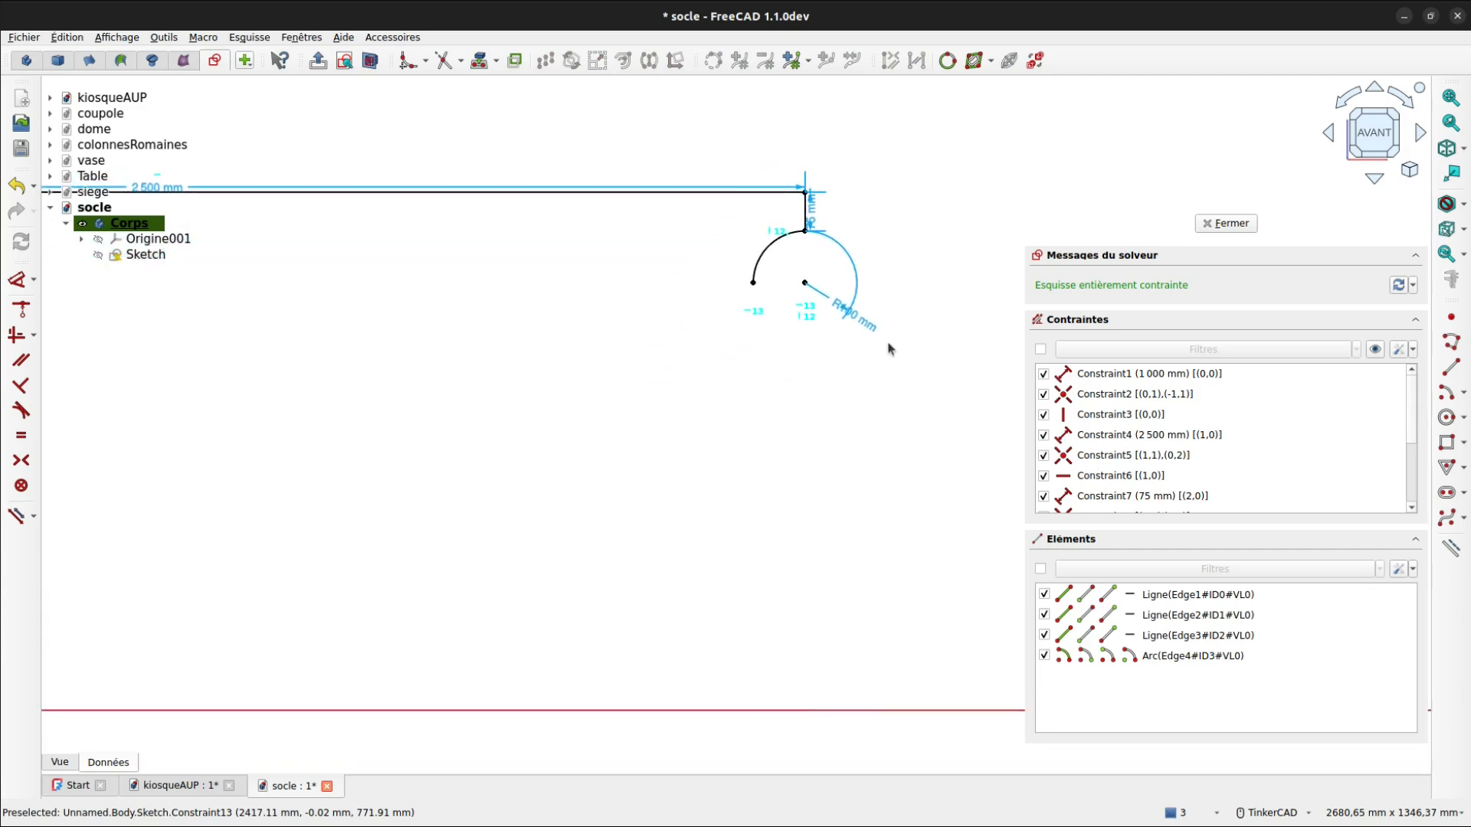
{"action": "left_click", "coordinate": [1450, 366]}
{"action": "left_click", "coordinate": [747, 287]}
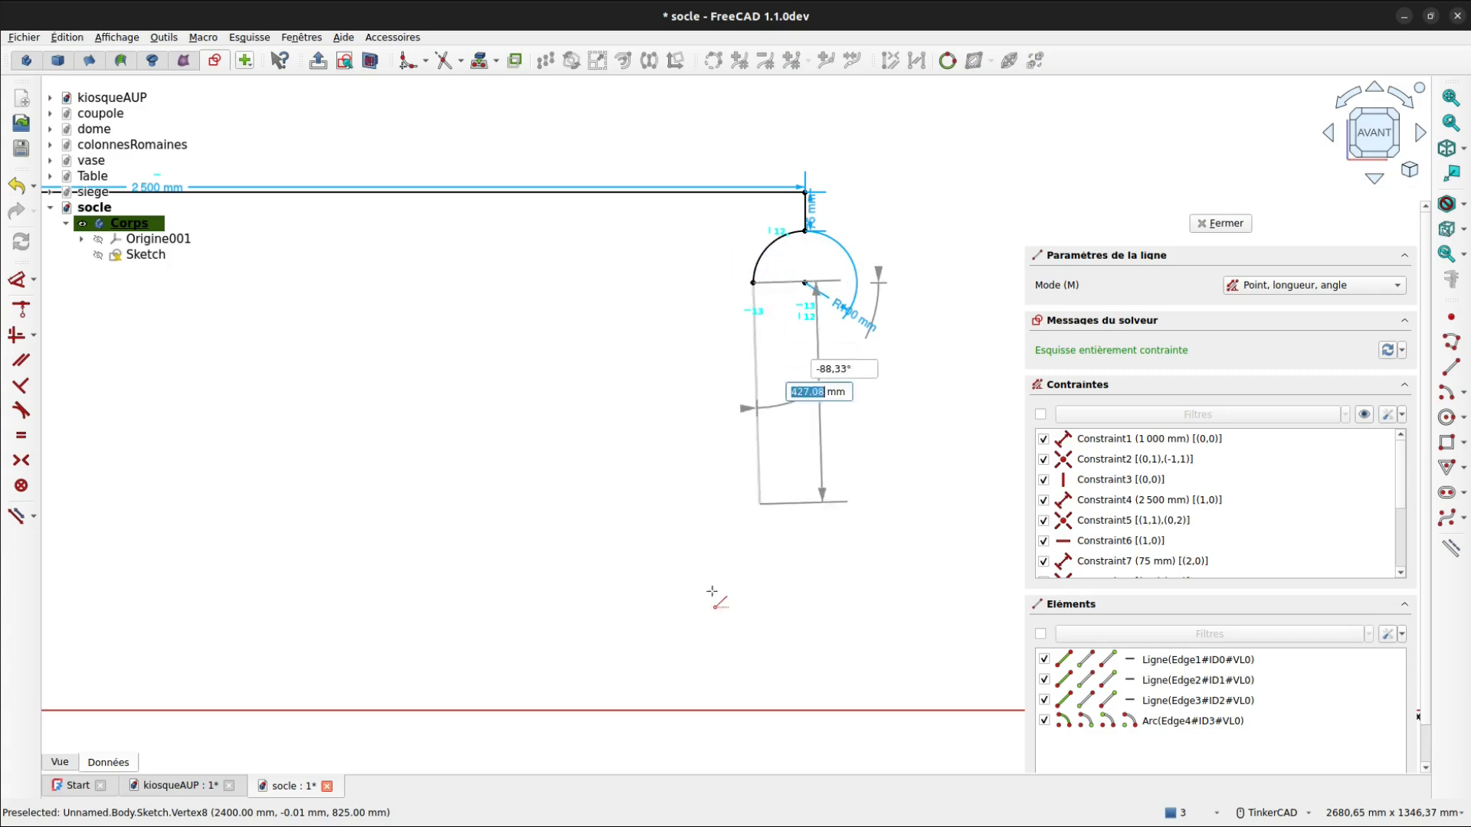
{"action": "left_click", "coordinate": [750, 710]}
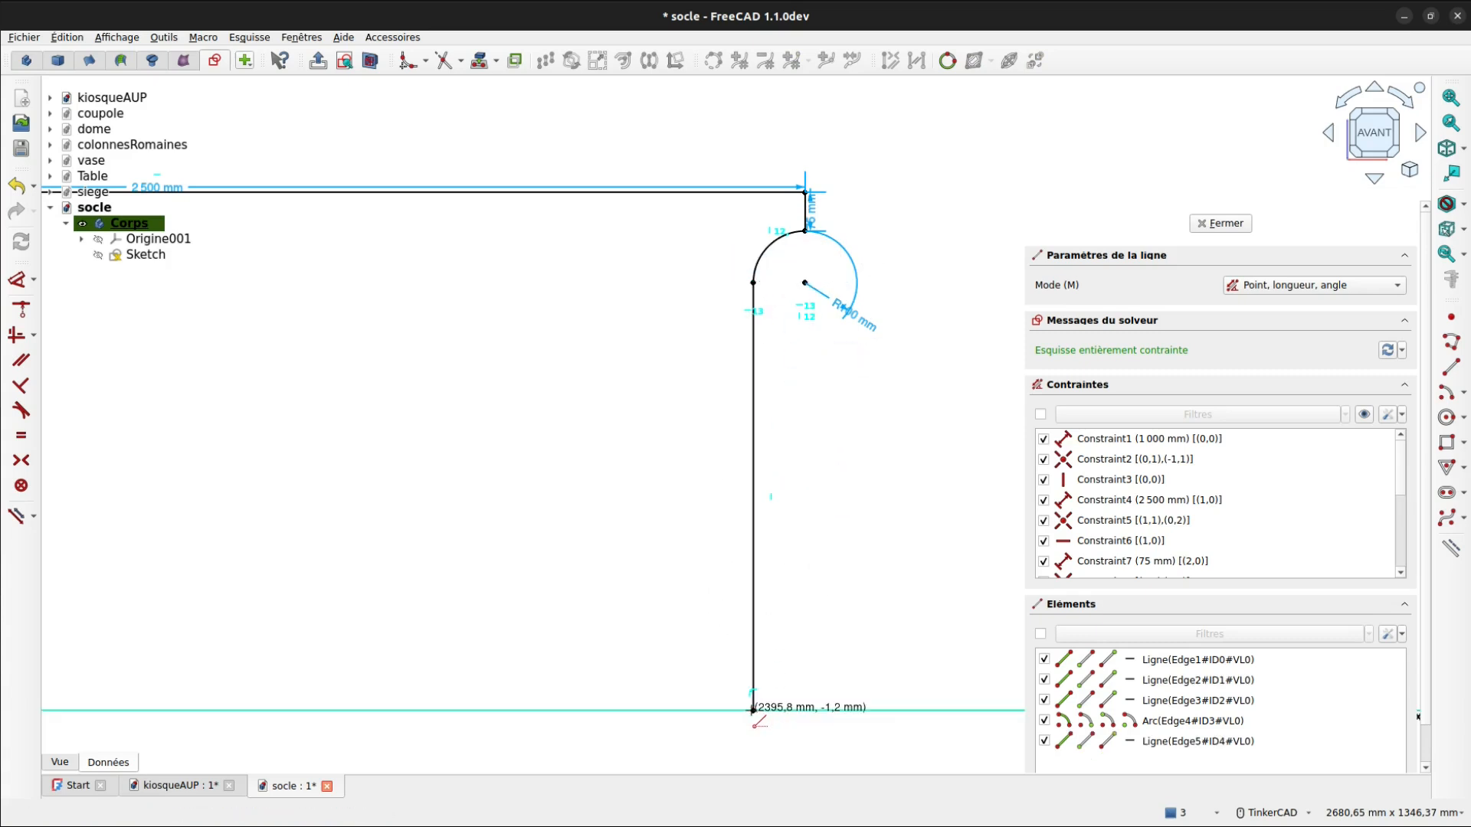
- Close the profile with a horizontal line from the lower end of the outer vertical line back to the origin
{"action": "scroll", "coordinate": [851, 598], "scroll_direction": "down", "scroll_amount": 5}
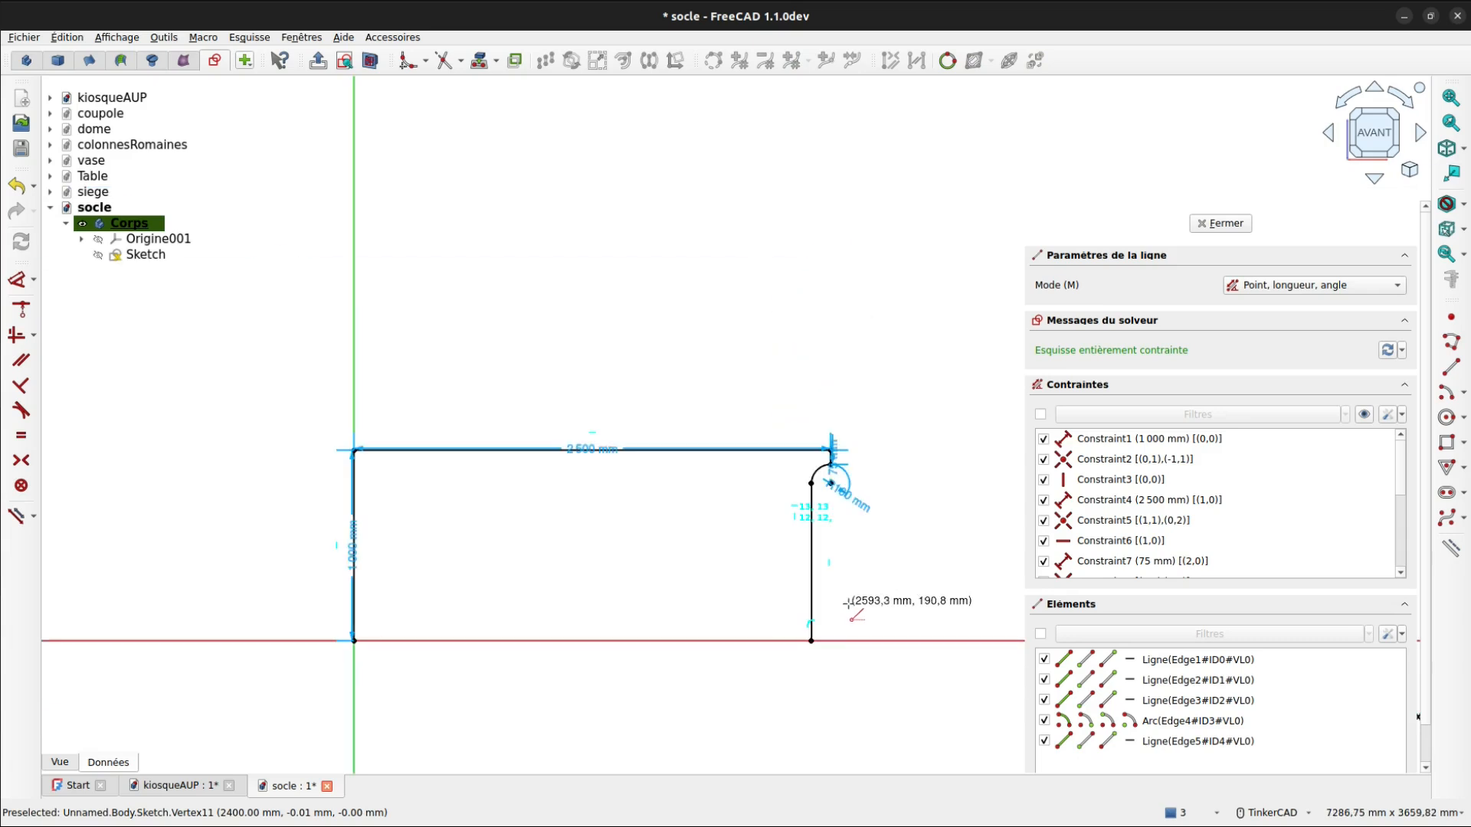
{"action": "left_click", "coordinate": [812, 640]}
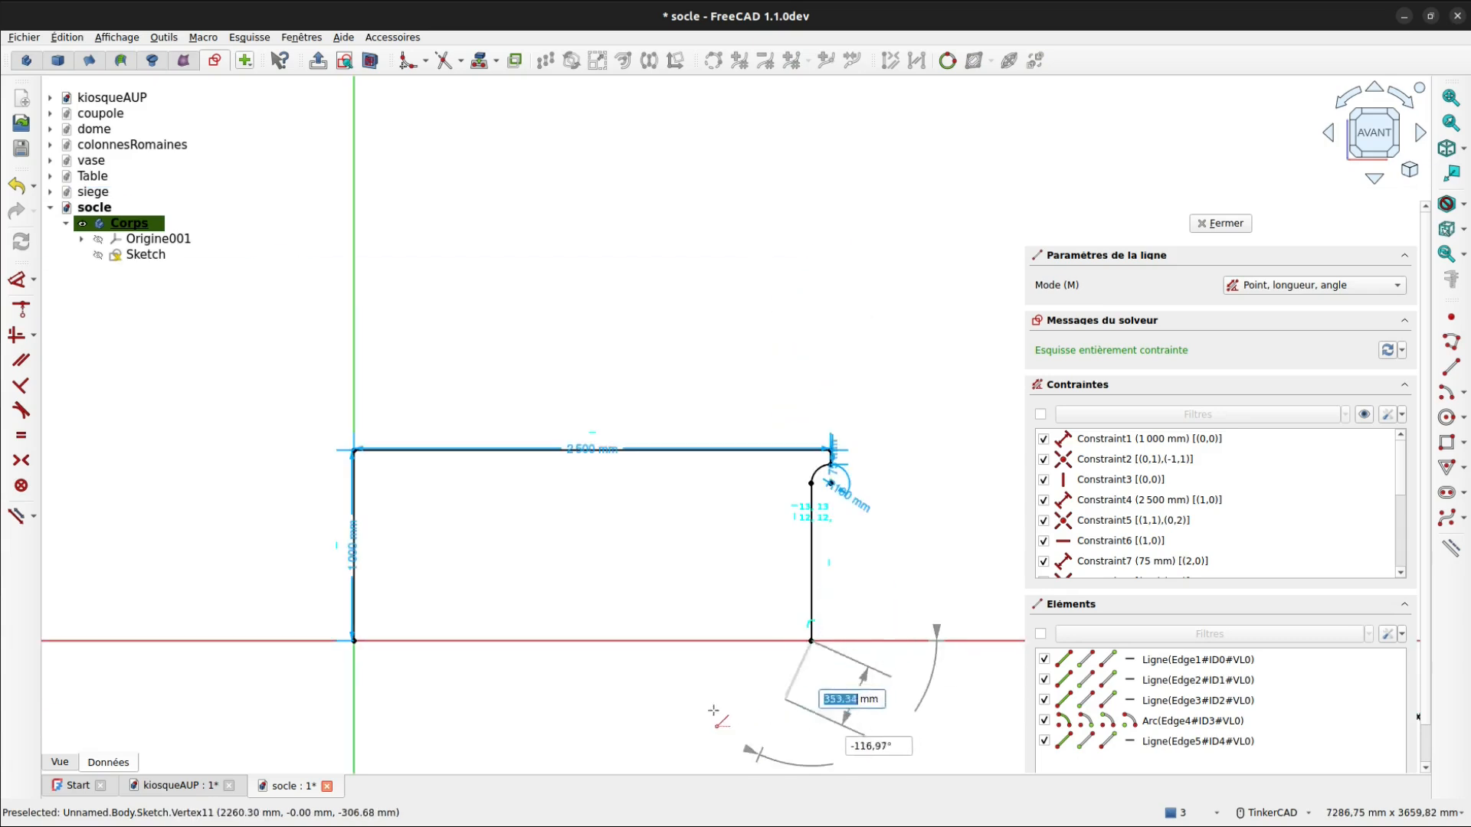
{"action": "left_click", "coordinate": [354, 642]}
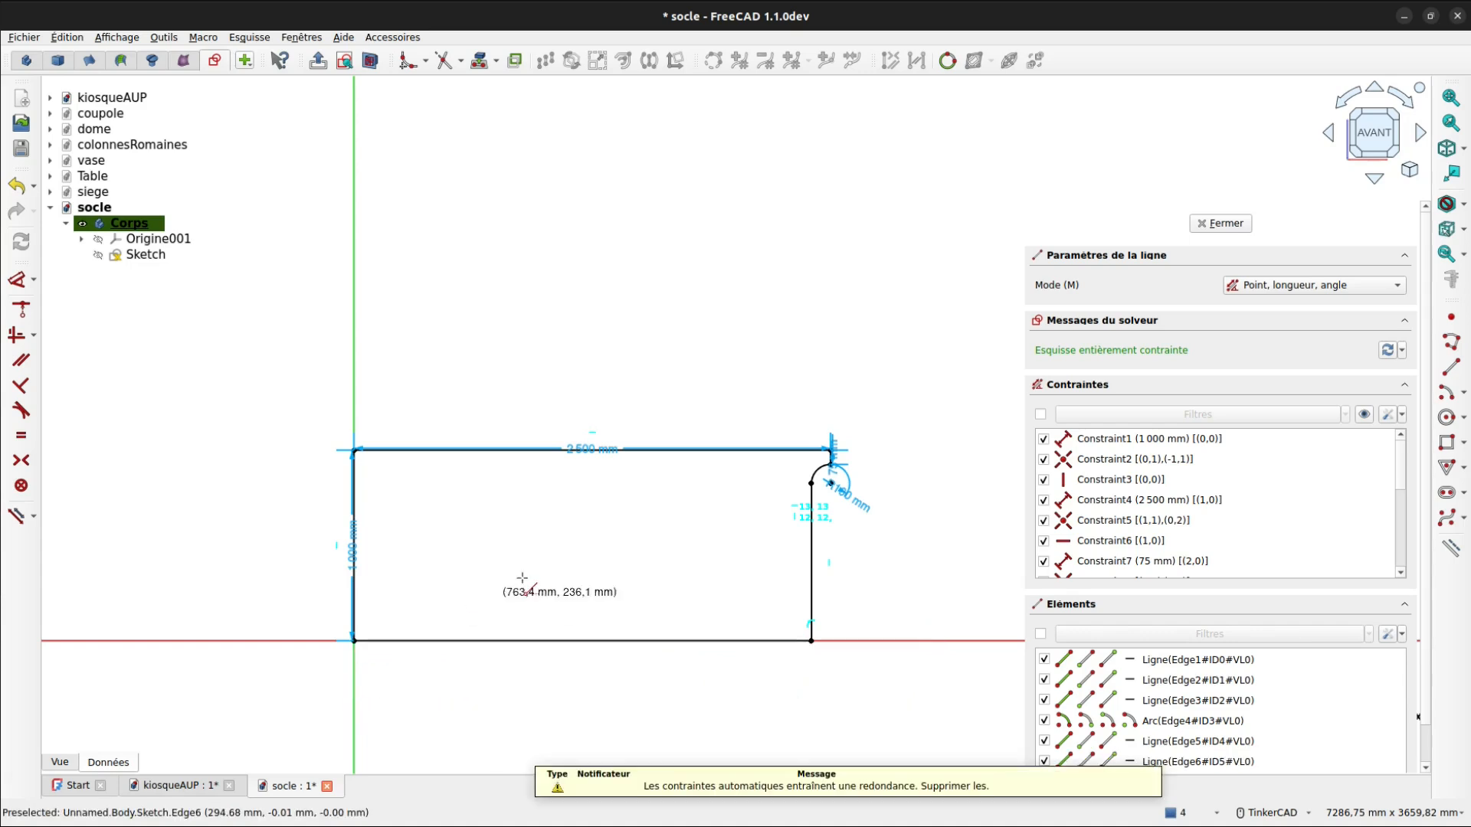
{"action": "right_click", "coordinate": [630, 515]}
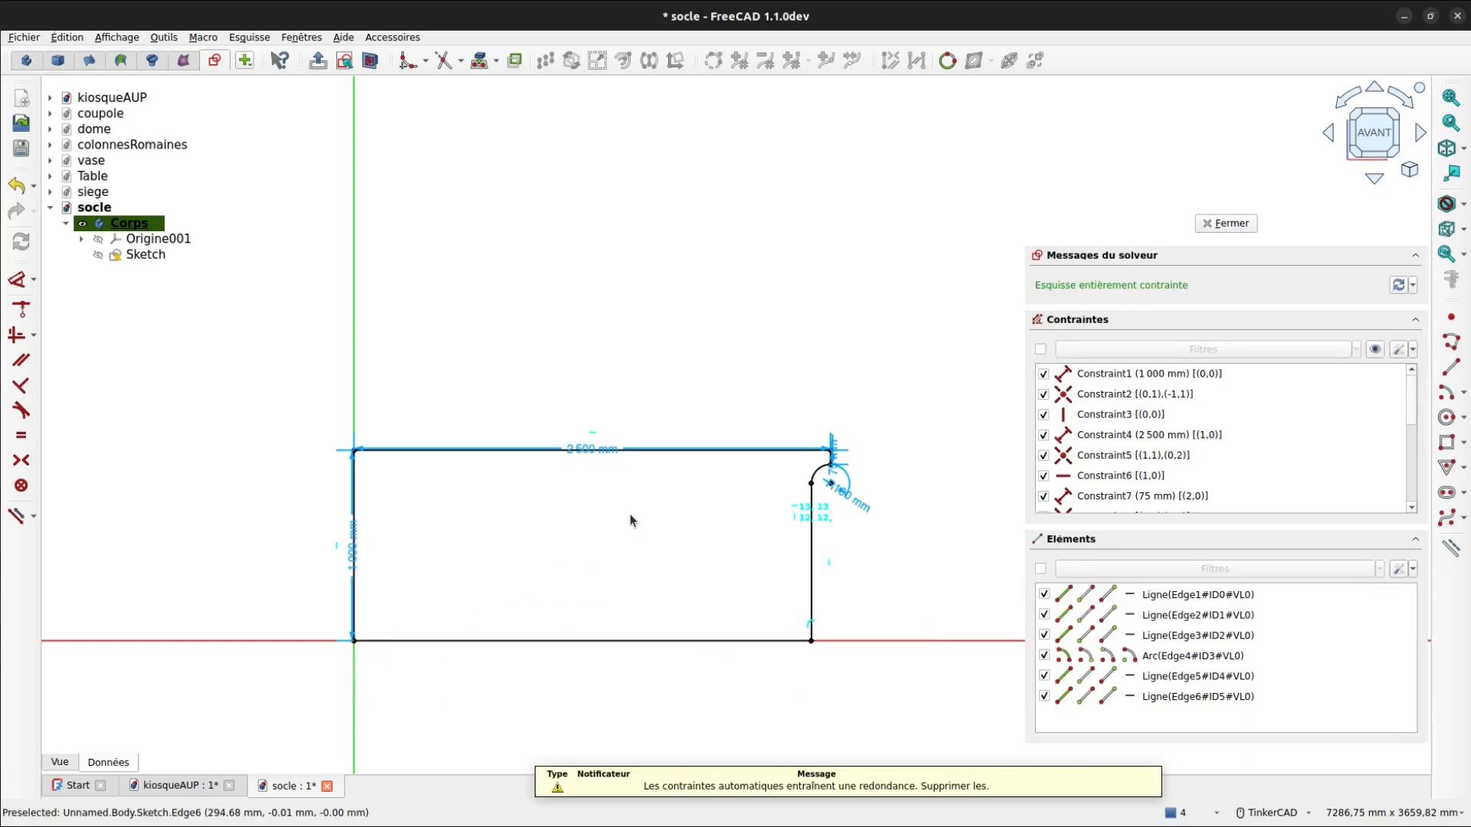
- Finish the profile sketch and revolve it 360° around the sketch's vertical axis
{"action": "left_click", "coordinate": [1226, 223]}
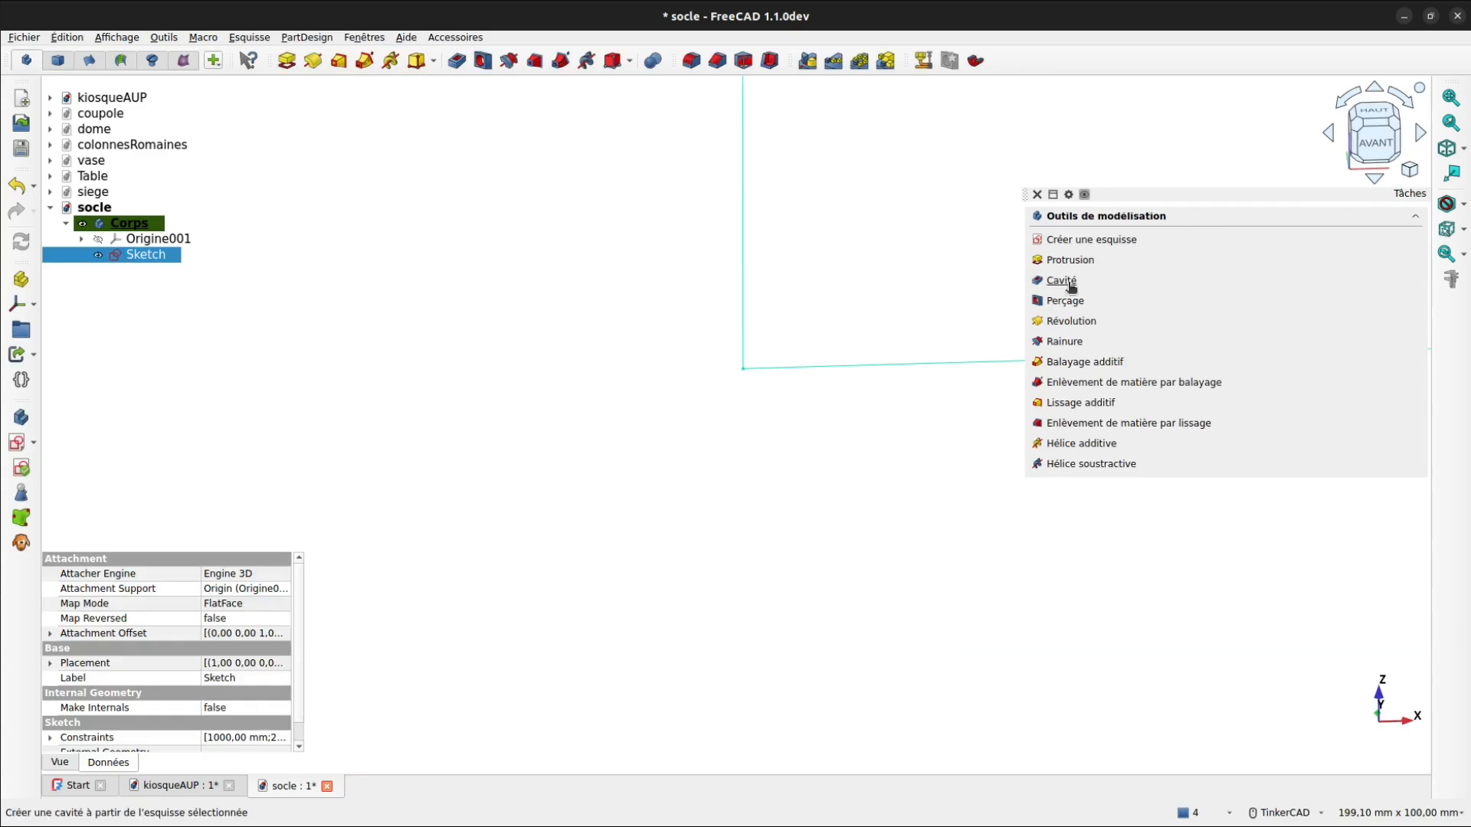
{"action": "left_click", "coordinate": [1061, 322]}
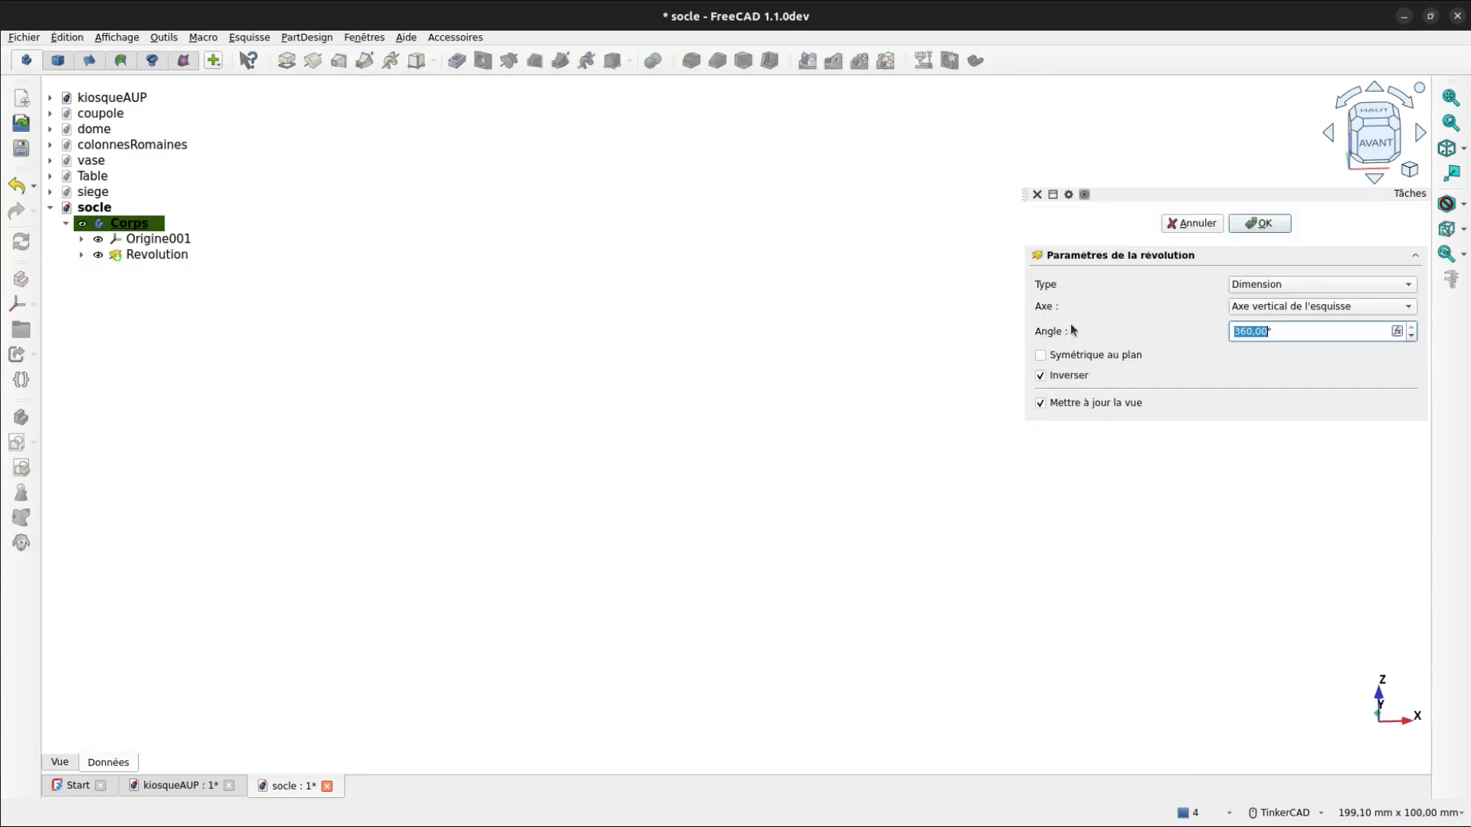
{"action": "left_click", "coordinate": [1261, 224]}
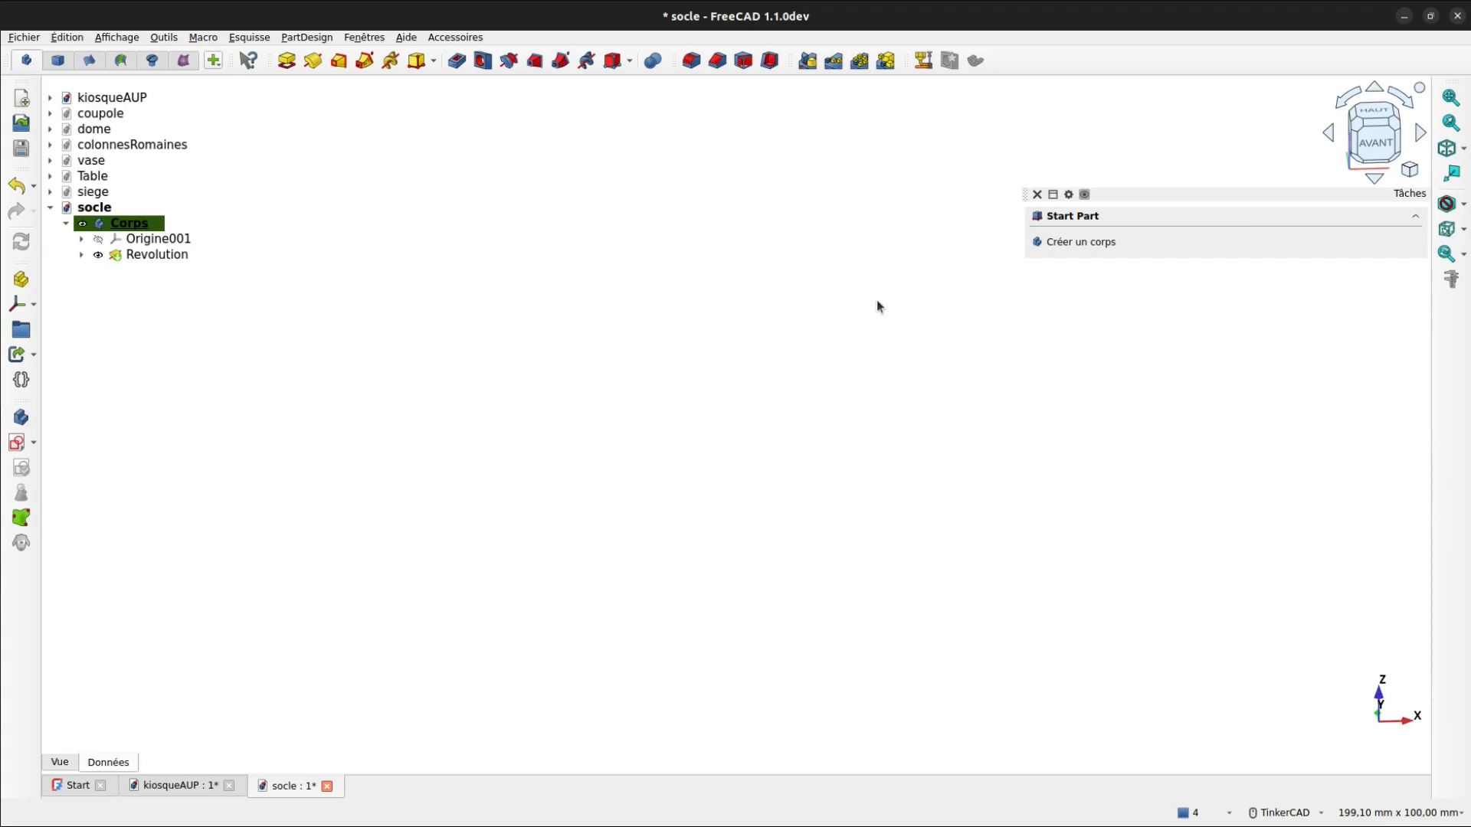
- Examine the revolved base, compare it with the finished base and its stairs in the kiosqueAUP document, and return to socle
{"action": "scroll", "coordinate": [836, 328], "scroll_direction": "down", "scroll_amount": 17}
{"action": "middle_click_drag", "start_coordinate": [746, 118], "coordinate": [599, 545]}
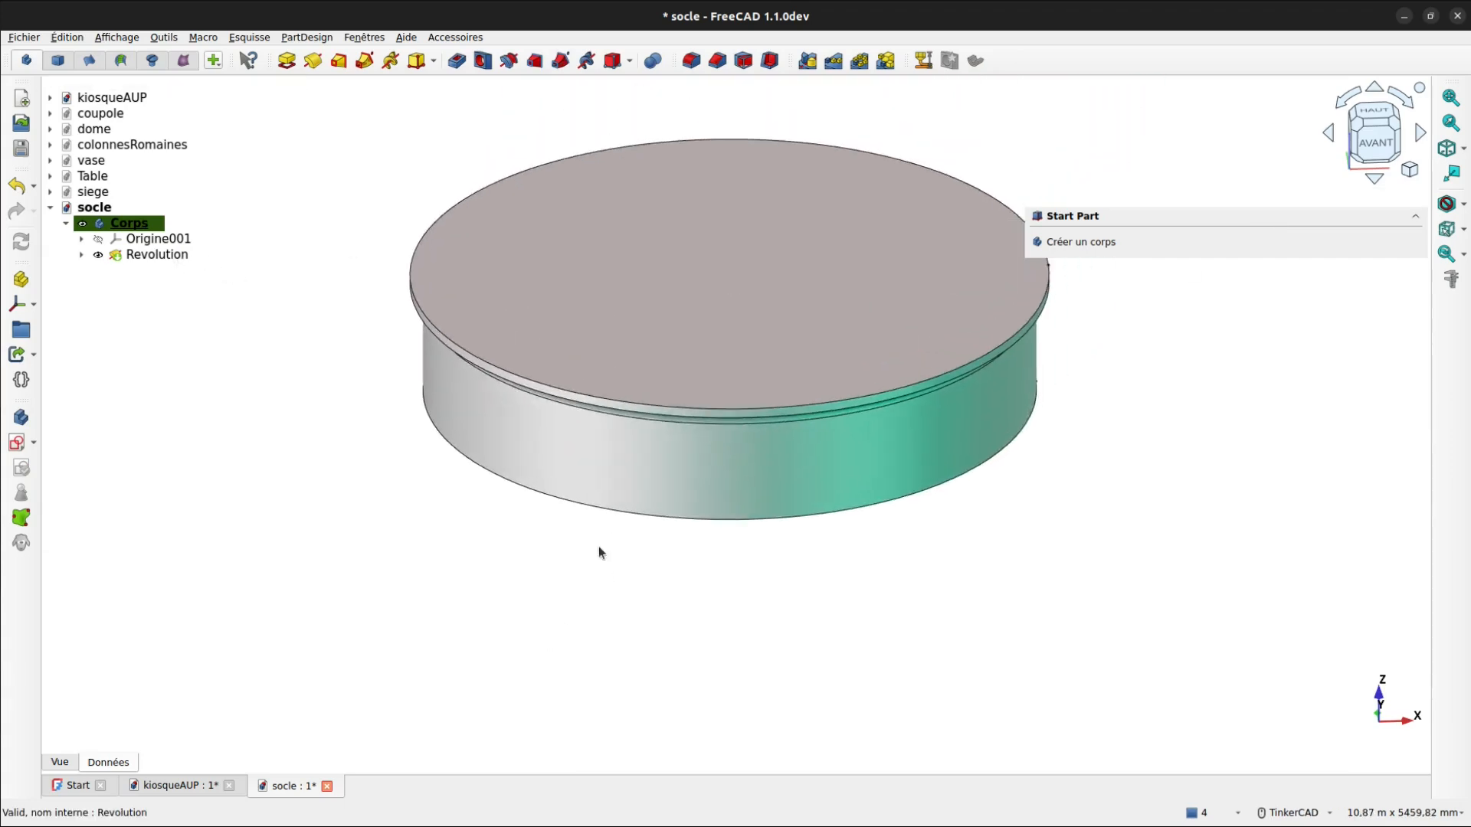
{"action": "right_click_drag", "start_coordinate": [599, 545], "coordinate": [604, 490]}
{"action": "key", "text": "ctrl+Tab"}
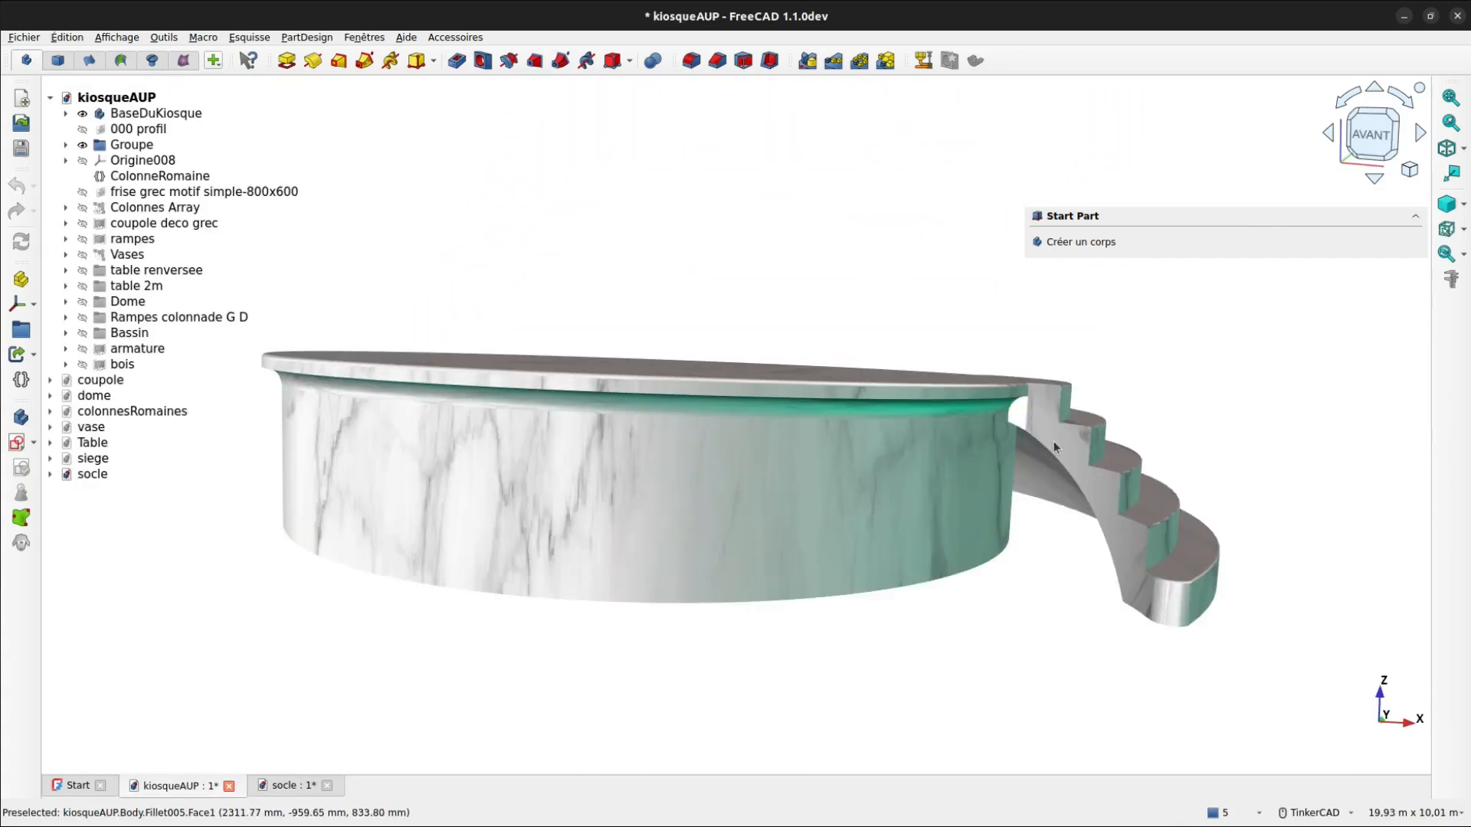
{"action": "left_click", "coordinate": [287, 787]}
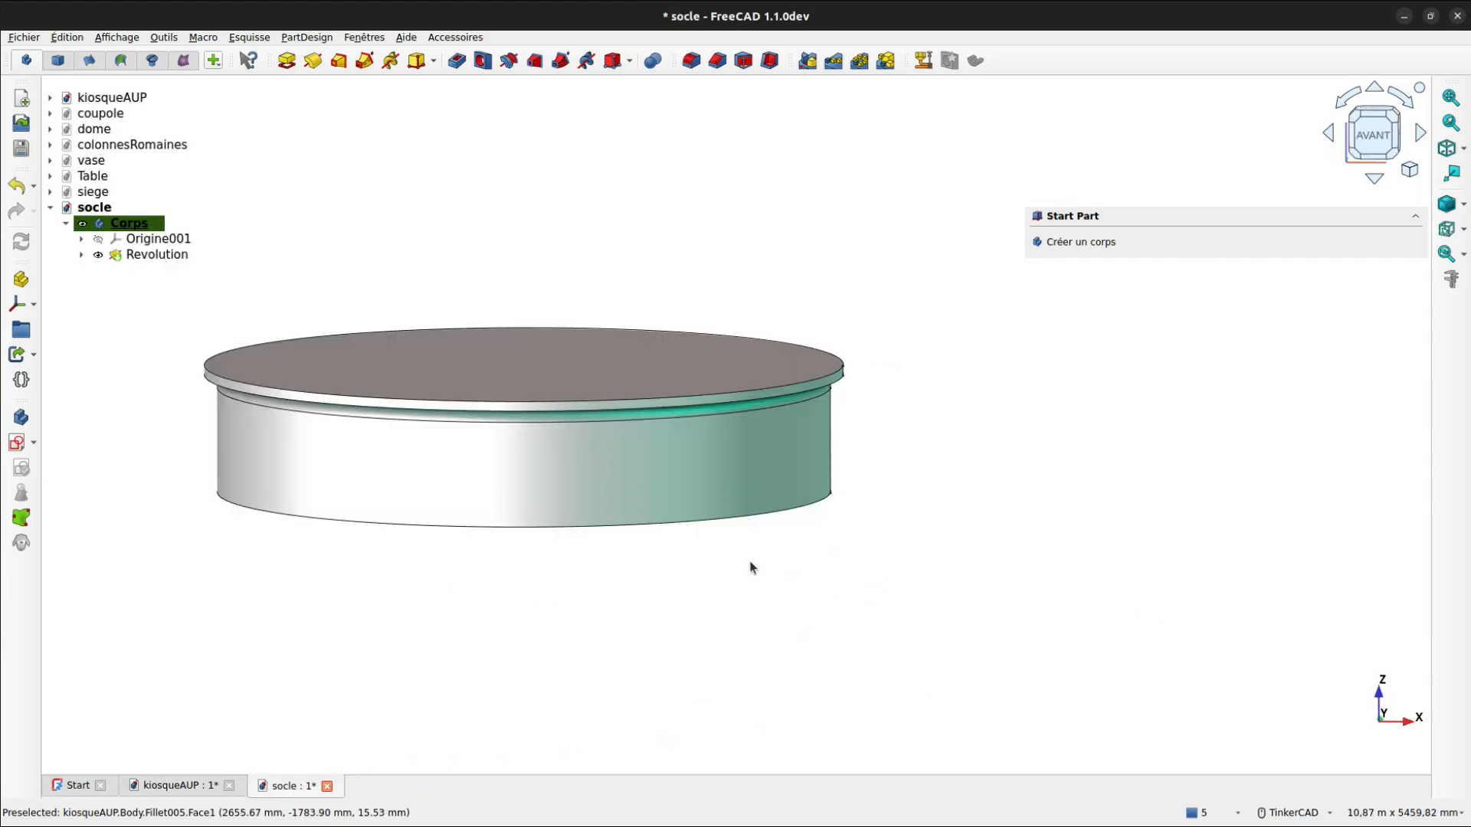
- Start a new sketch on the XZ plane of the socle body
{"action": "left_click", "coordinate": [15, 448]}
{"action": "left_click", "coordinate": [1094, 293]}
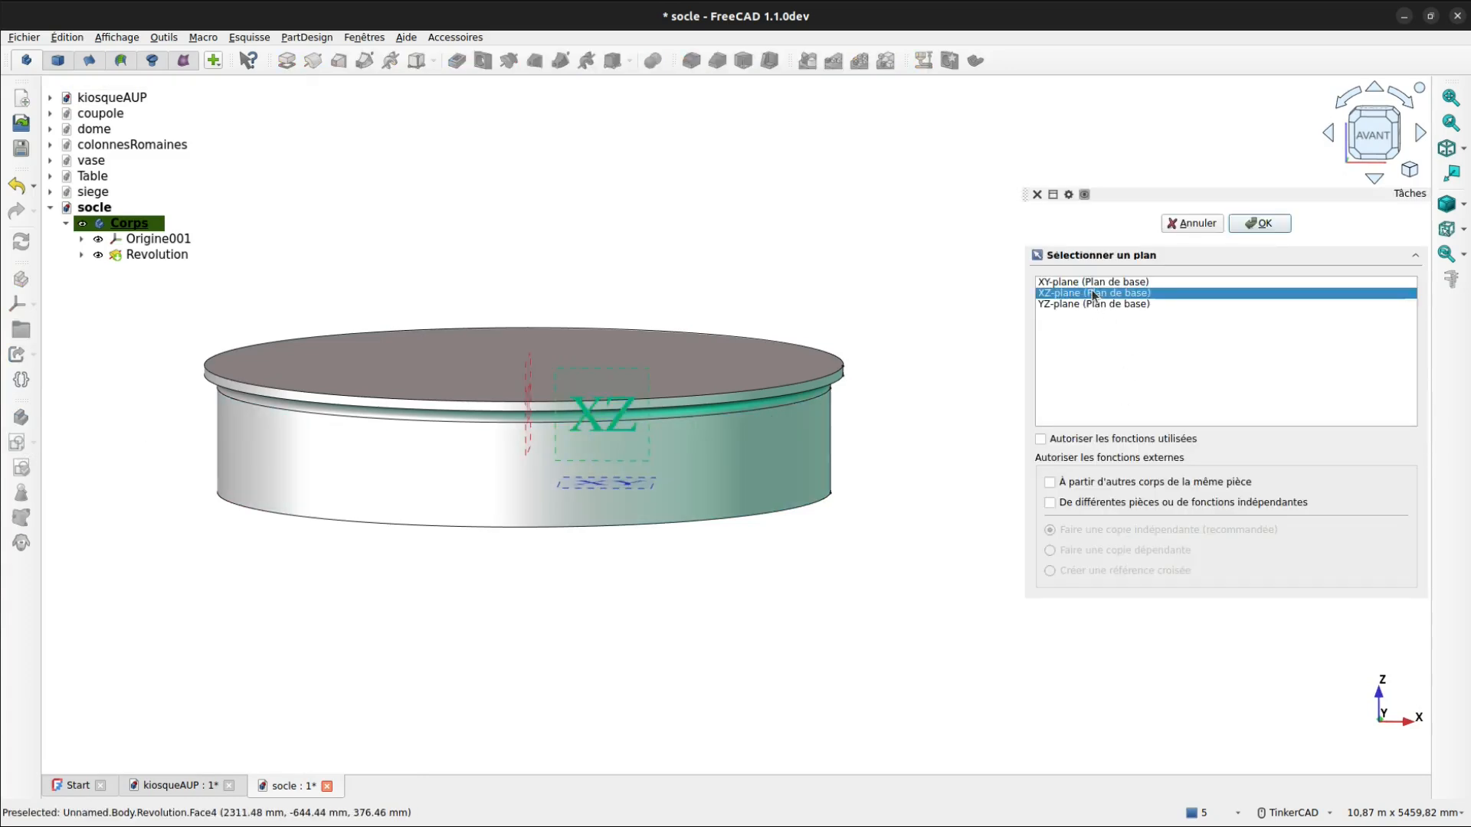
{"action": "left_click", "coordinate": [1253, 223]}
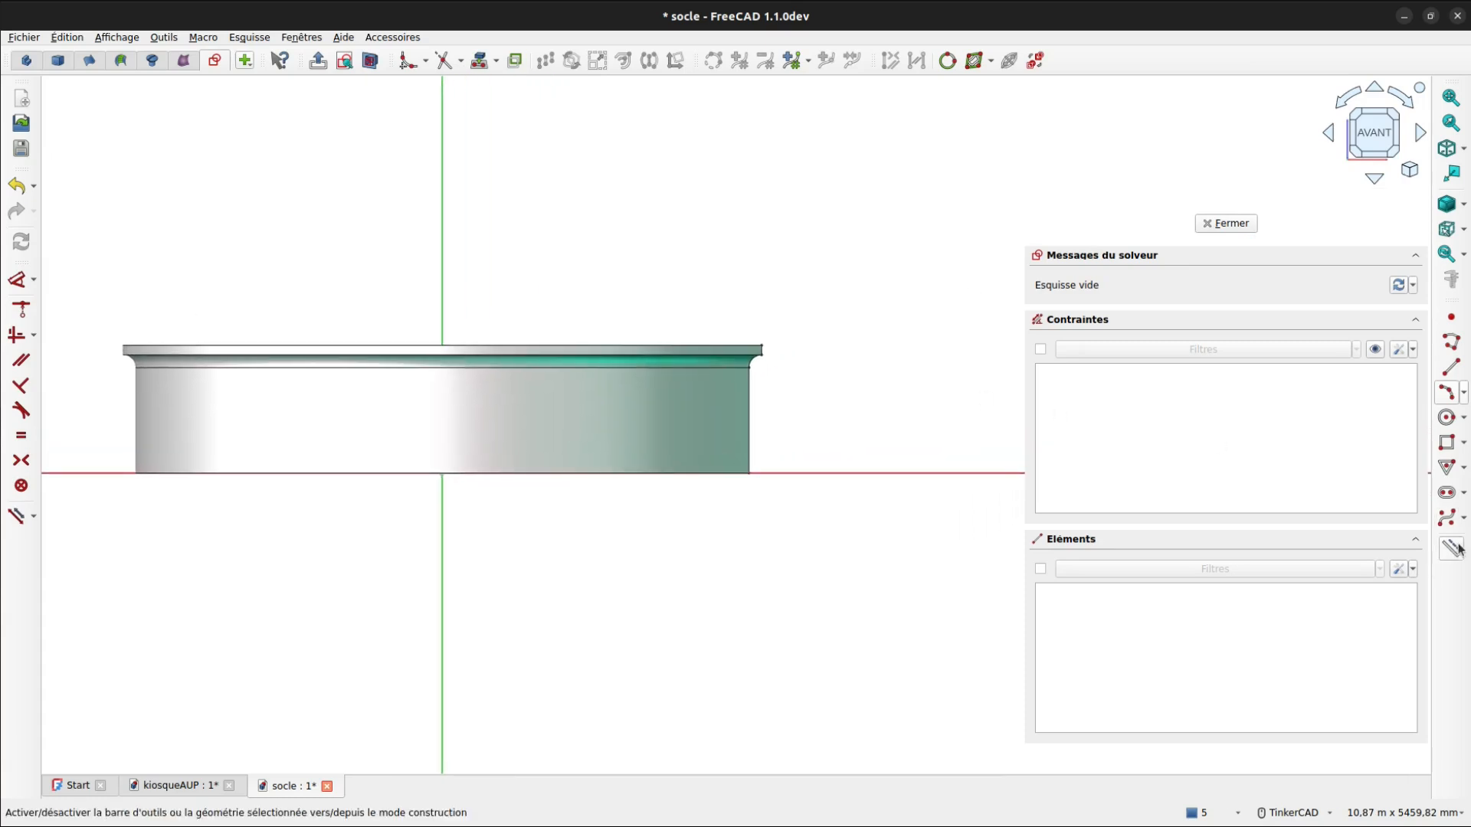
- Project the base's top edge and the straight outer side edge into the sketch as external geometry
{"action": "left_click", "coordinate": [479, 61]}
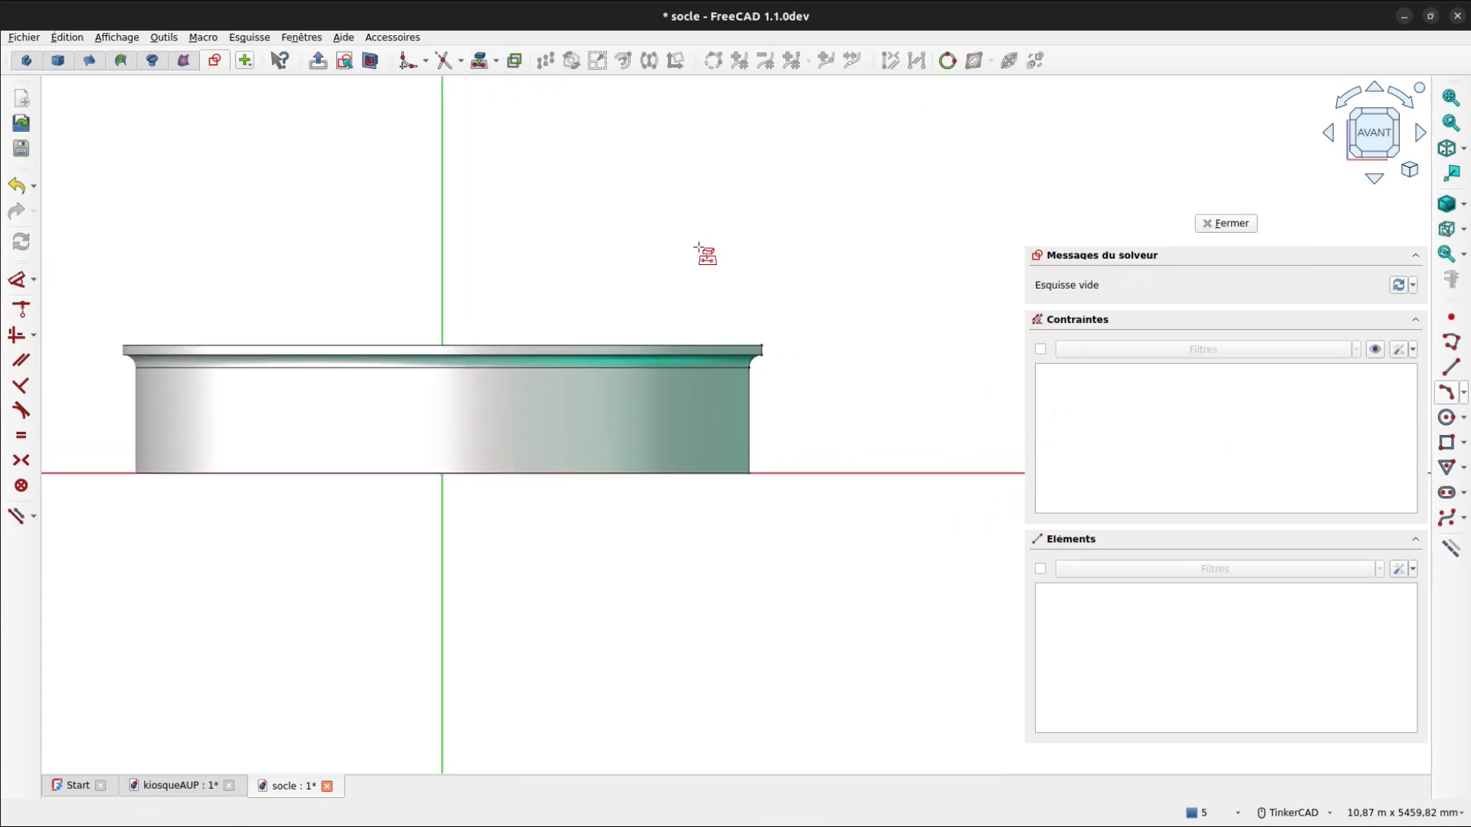
{"action": "left_click", "coordinate": [742, 347]}
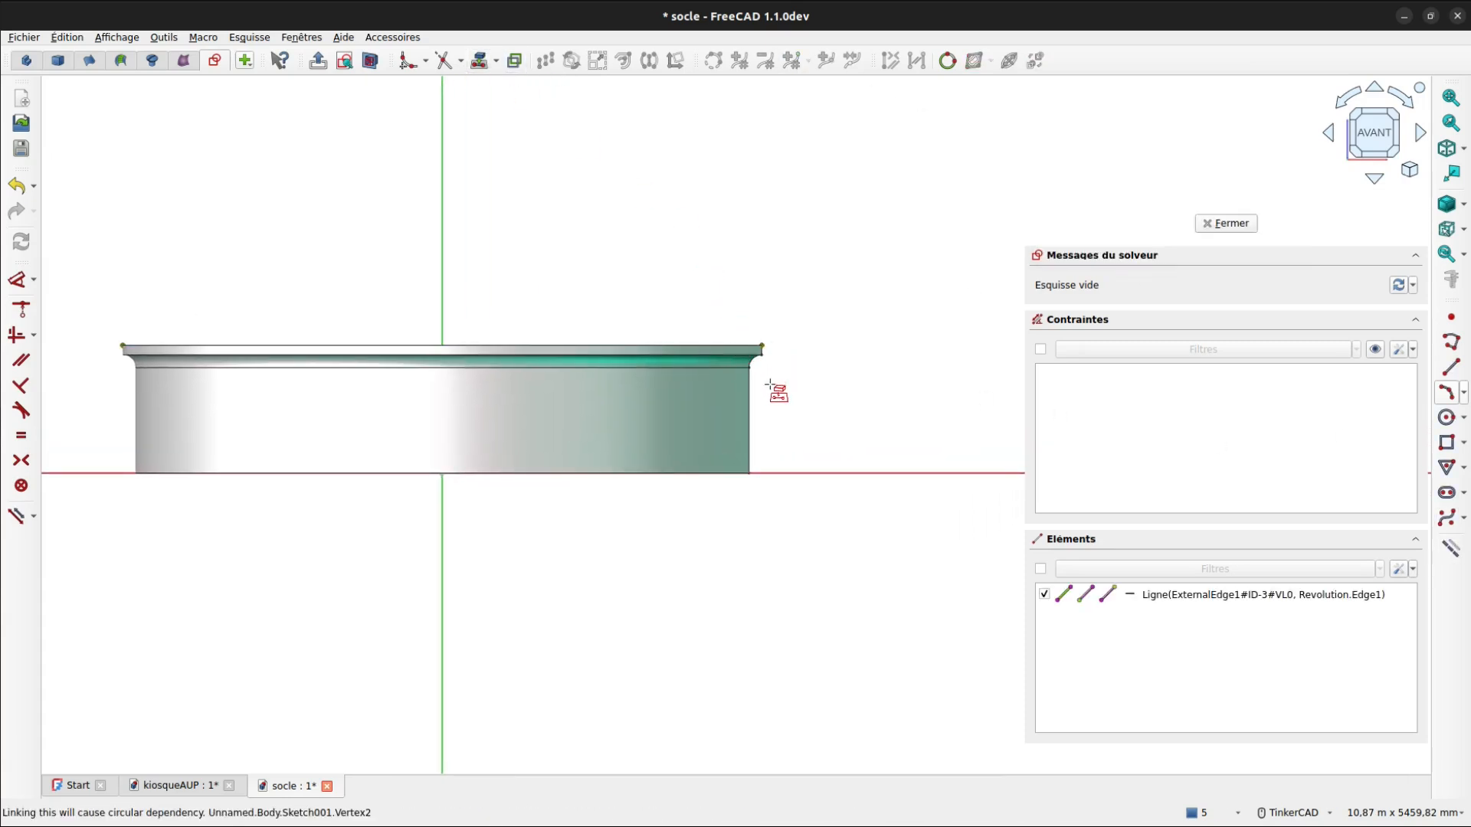
{"action": "left_click", "coordinate": [749, 419]}
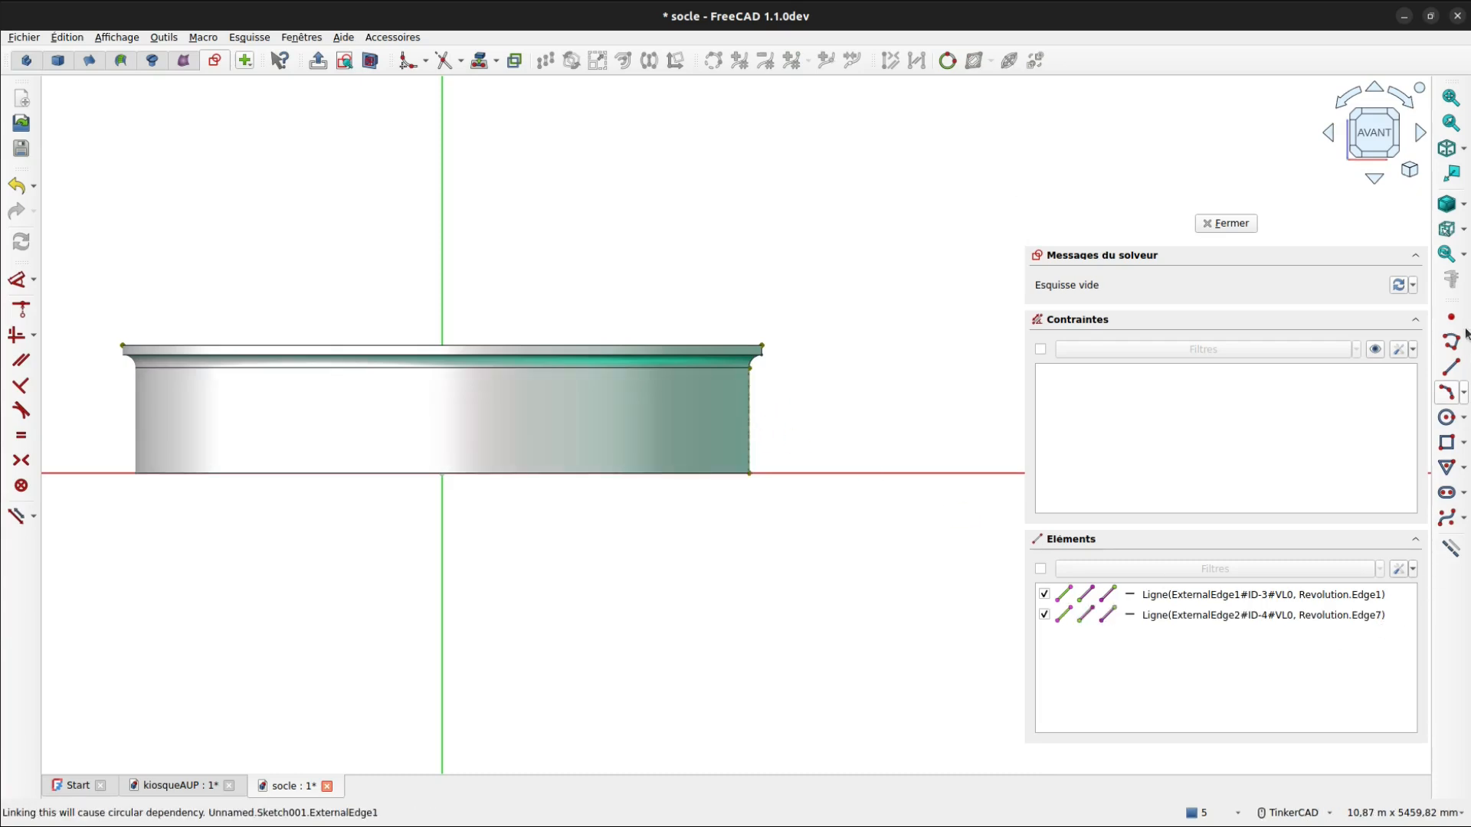
- Draw a 100 mm line inward along the base's top edge, starting from its outer corner
{"action": "left_click", "coordinate": [1451, 369]}
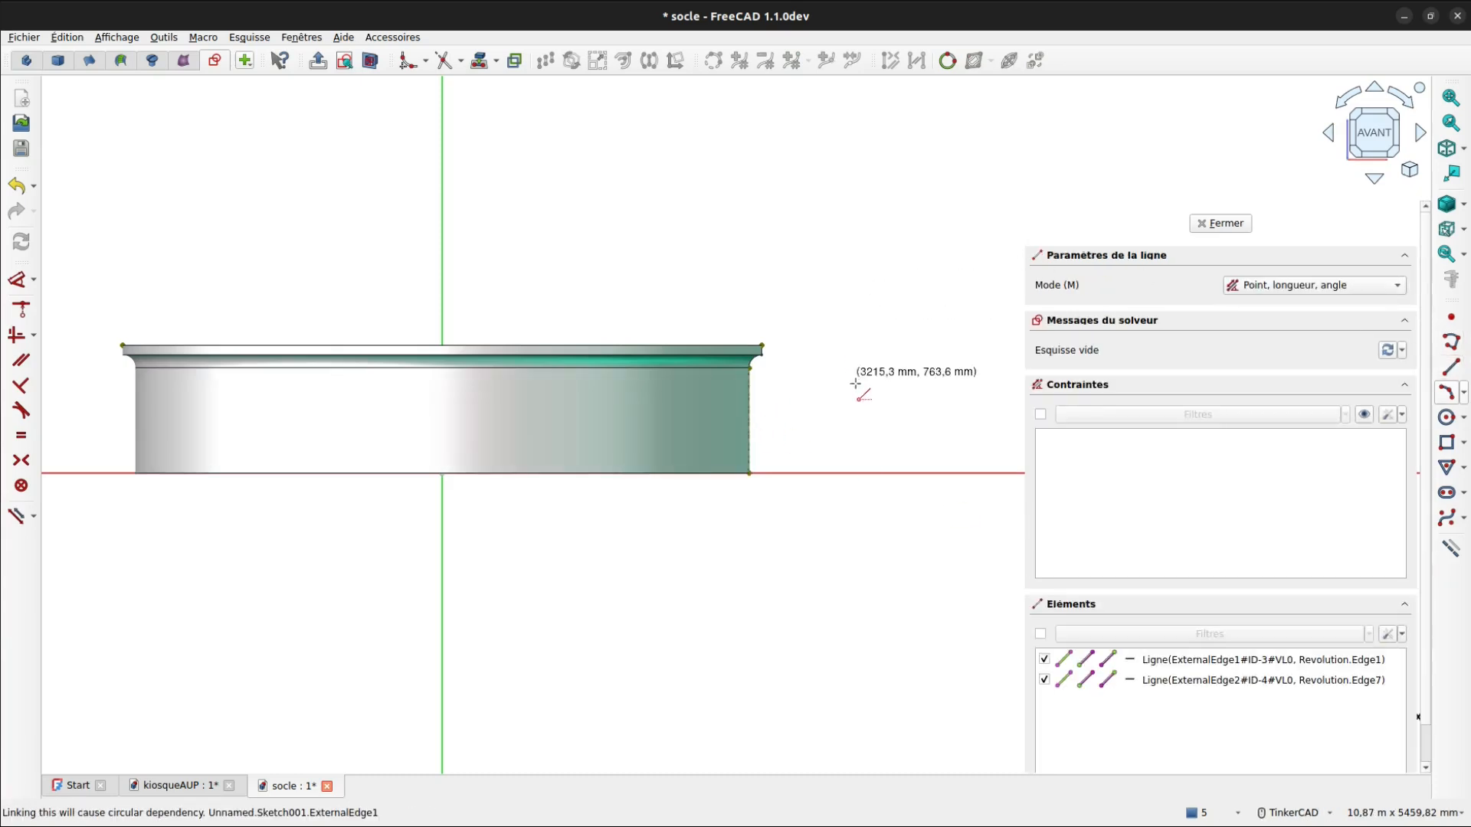
{"action": "middle_click_drag", "start_coordinate": [850, 380], "coordinate": [715, 380]}
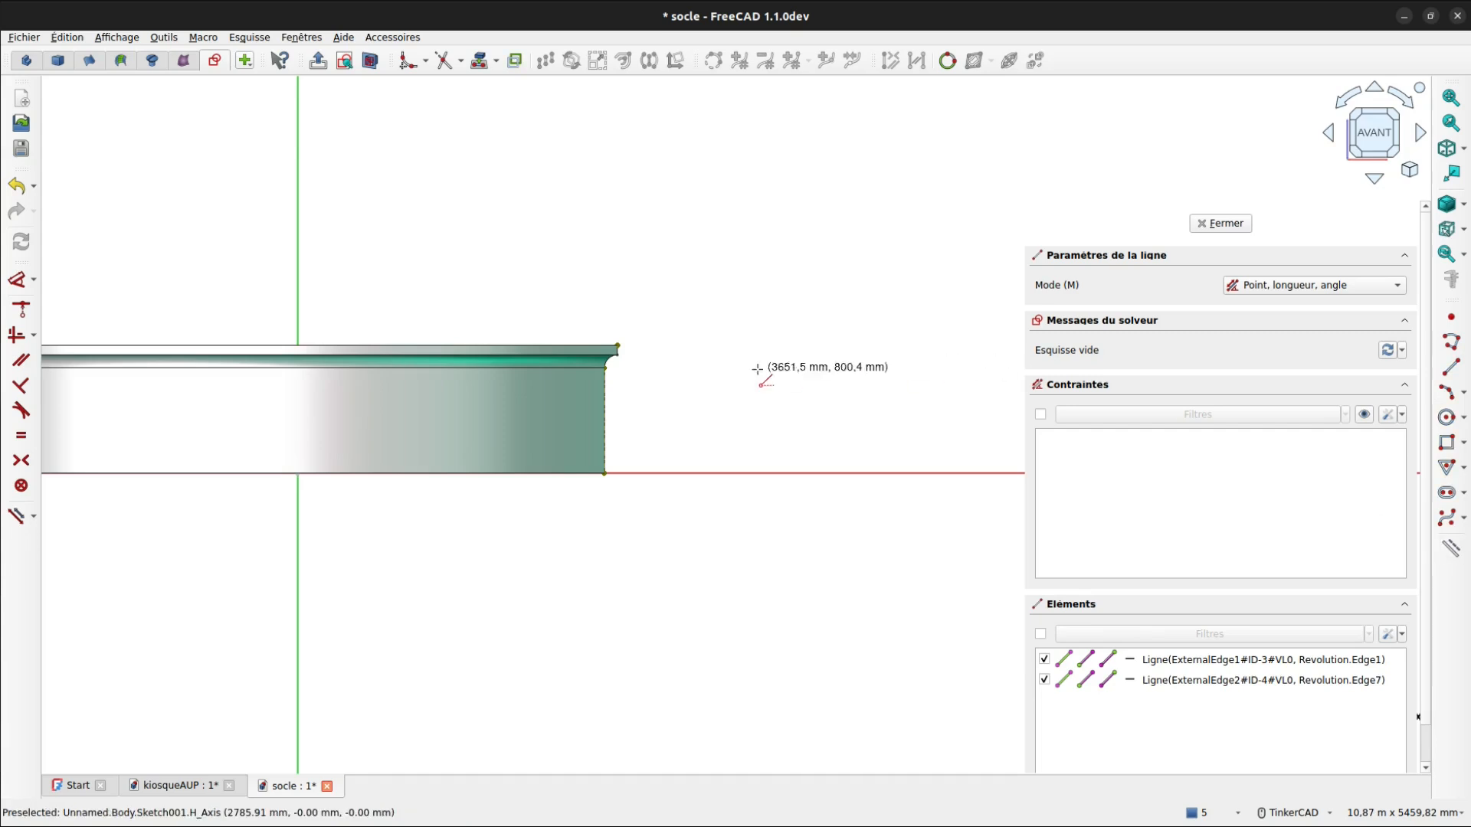
{"action": "scroll", "coordinate": [616, 348], "scroll_direction": "up", "scroll_amount": 4}
{"action": "left_click", "coordinate": [597, 346]}
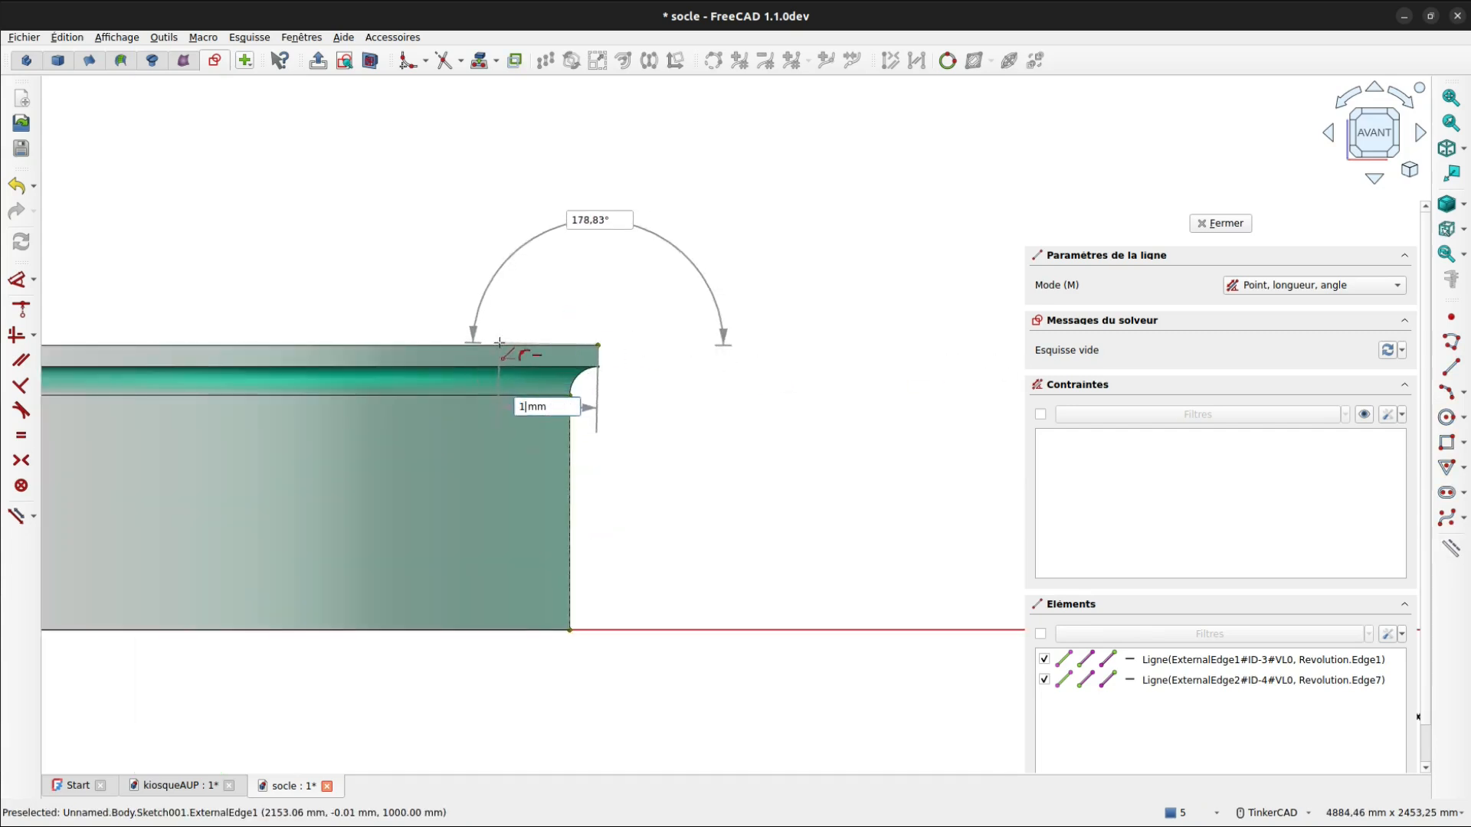
{"action": "key", "text": "Tab"}
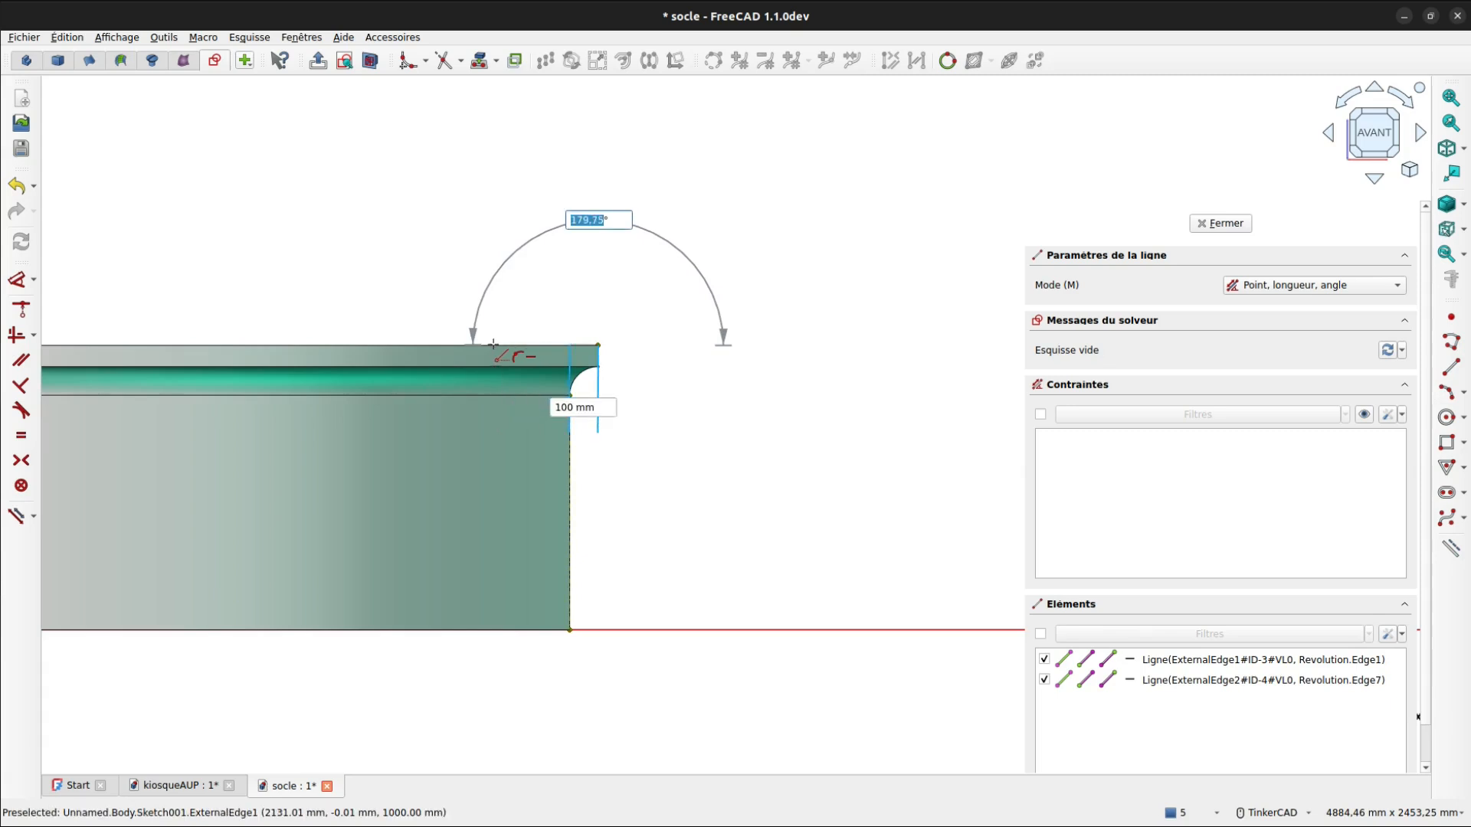
{"action": "left_click", "coordinate": [492, 344]}
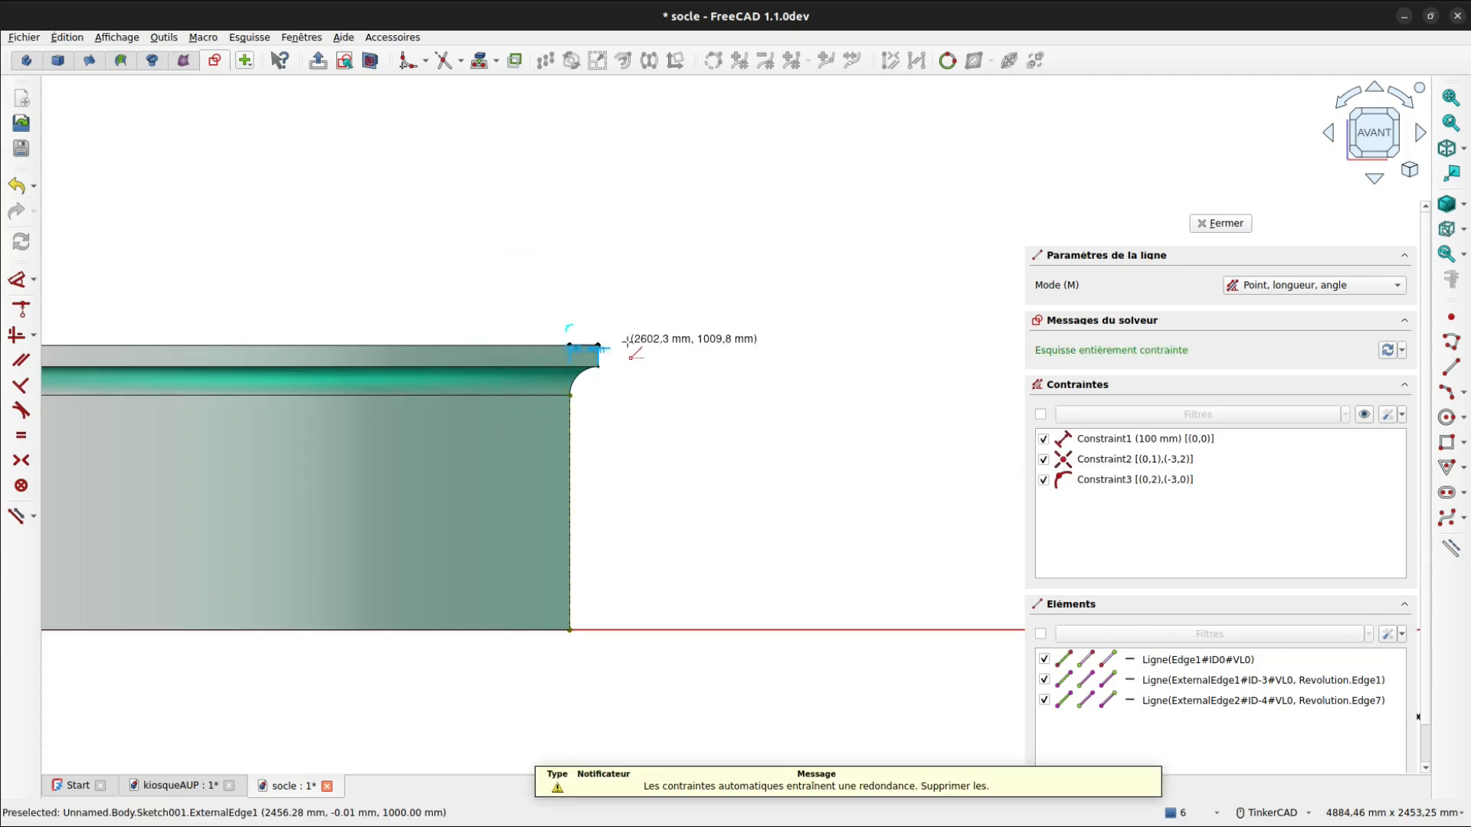
- Draw a 200 mm horizontal line outward from the base's top outer corner
{"action": "left_click", "coordinate": [602, 349]}
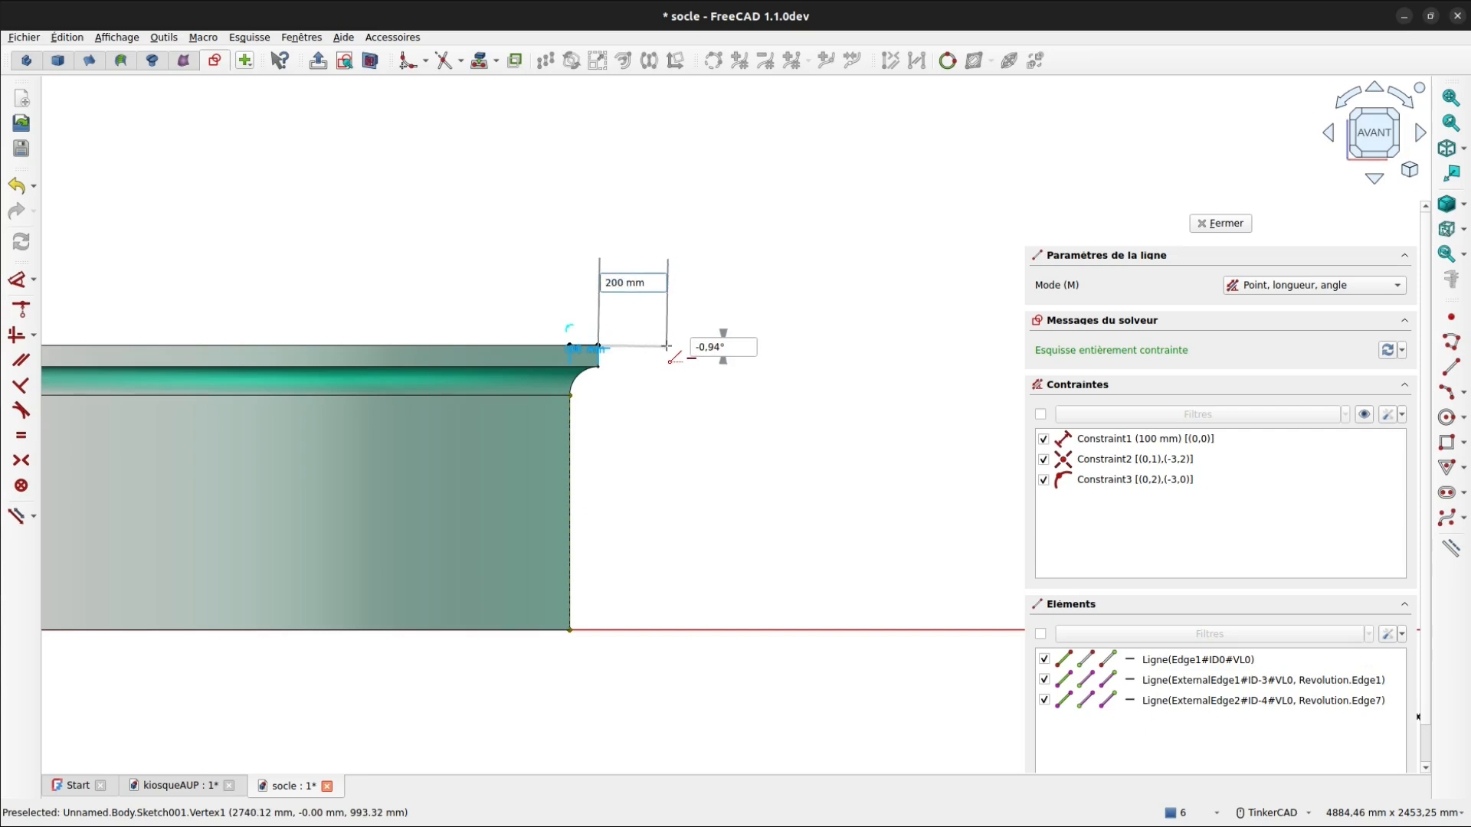
{"action": "key", "text": "Tab"}
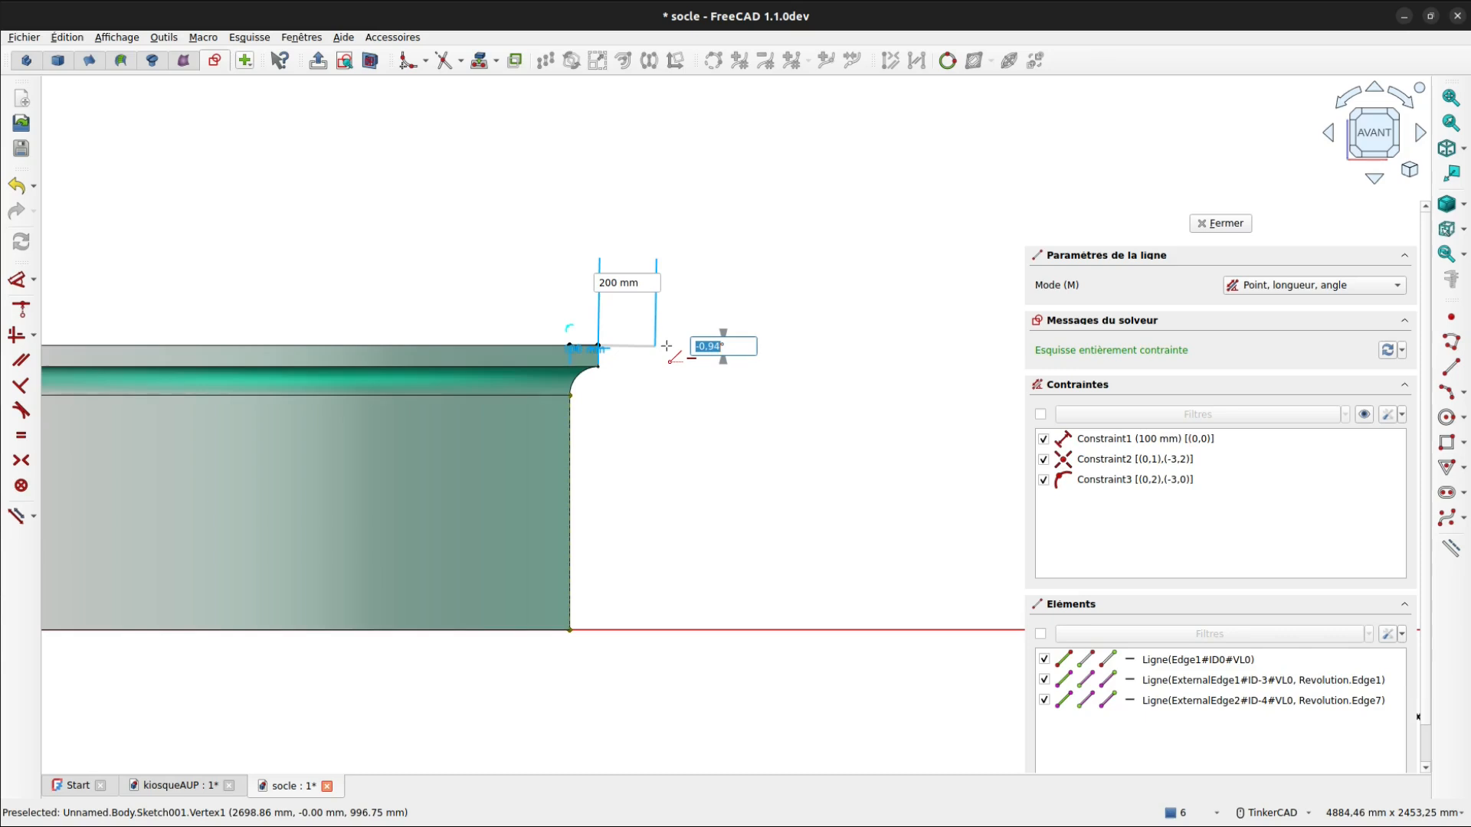
{"action": "left_click", "coordinate": [666, 346]}
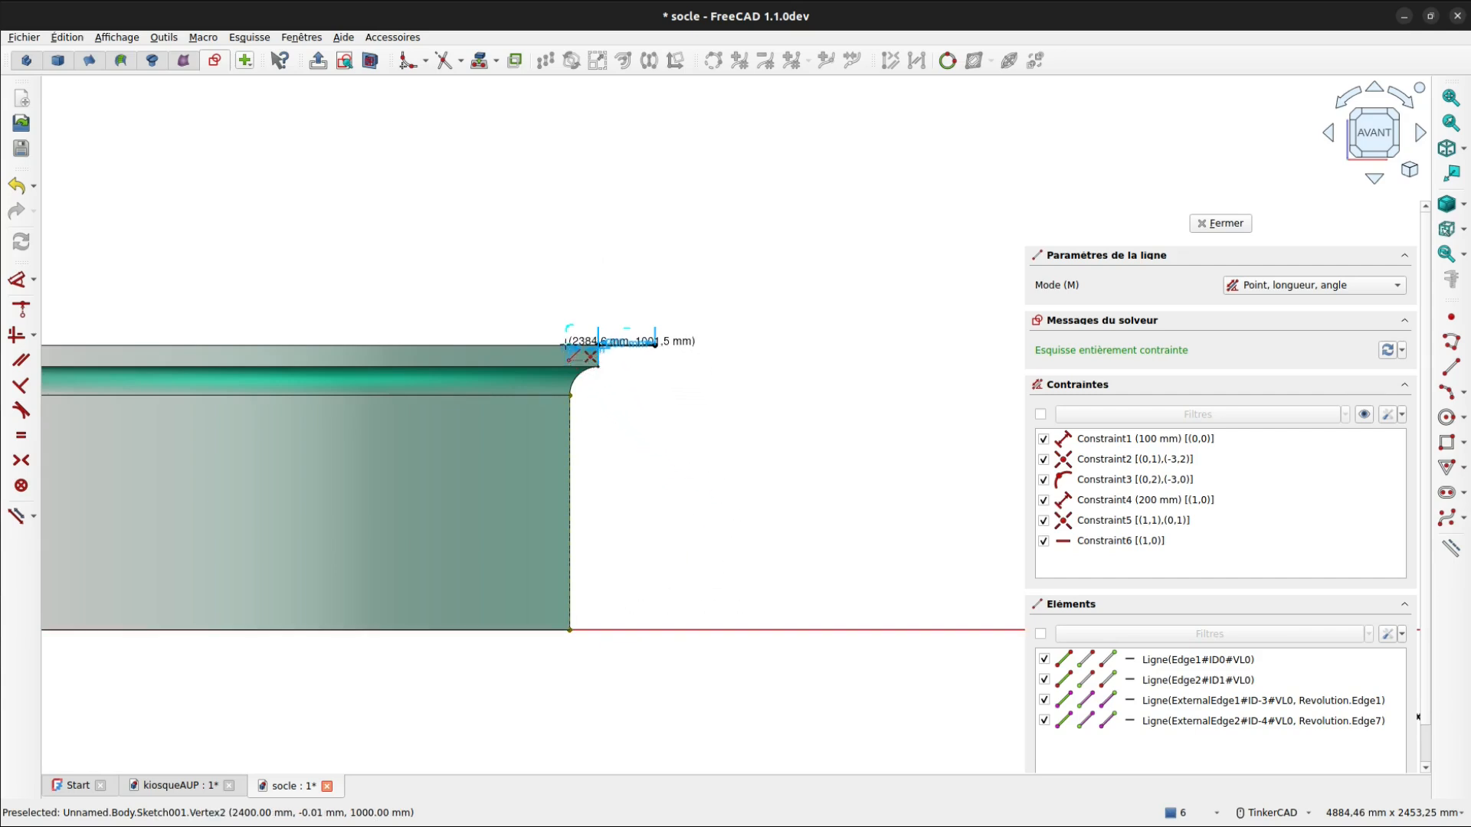
- Draw a 225 mm vertical line down from the inner end of the 100 mm line, aligned with the base's side edge
{"action": "middle_click_drag", "start_coordinate": [716, 483], "coordinate": [659, 417]}
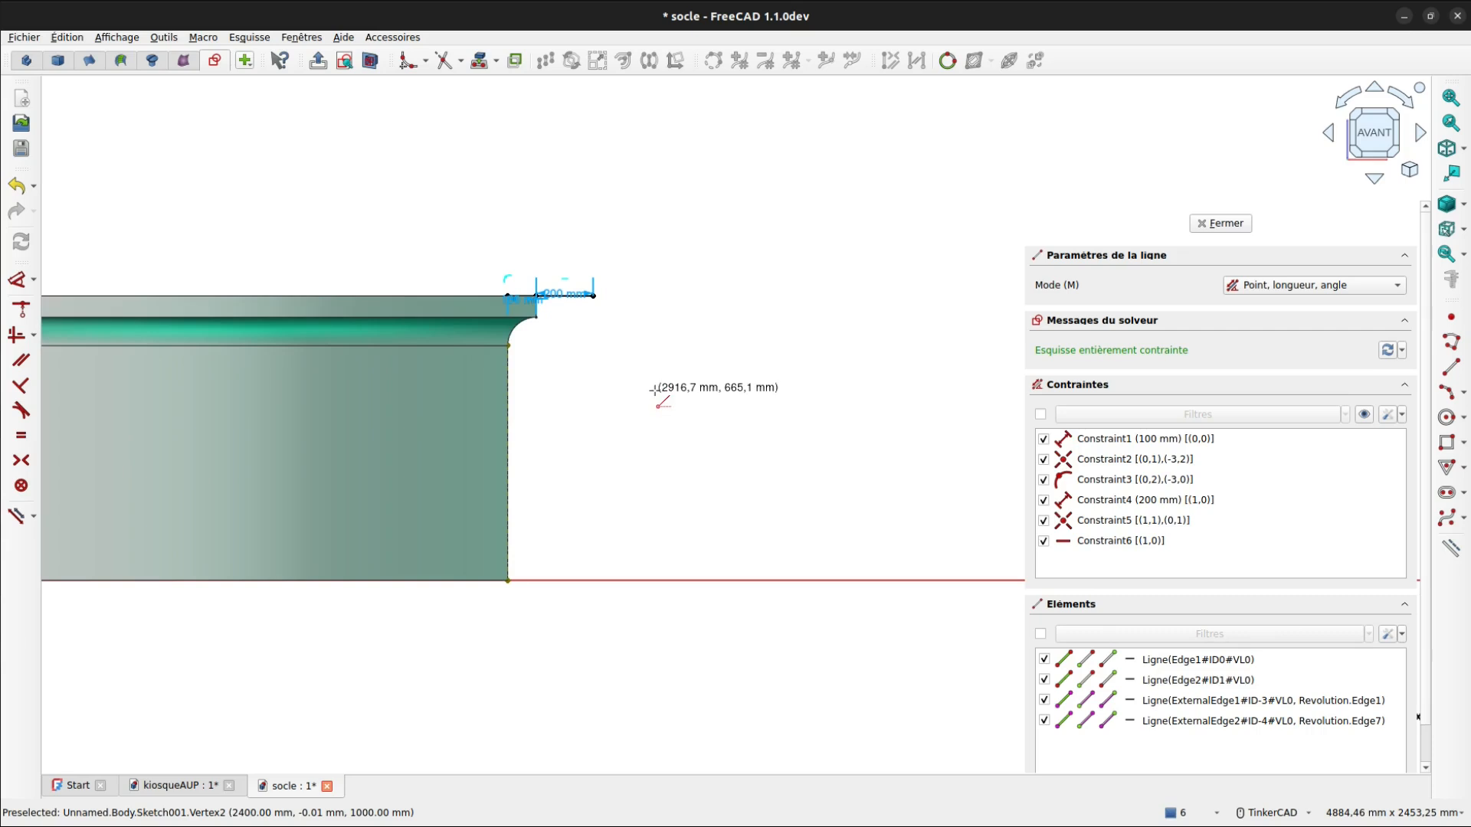
{"action": "left_click", "coordinate": [535, 307]}
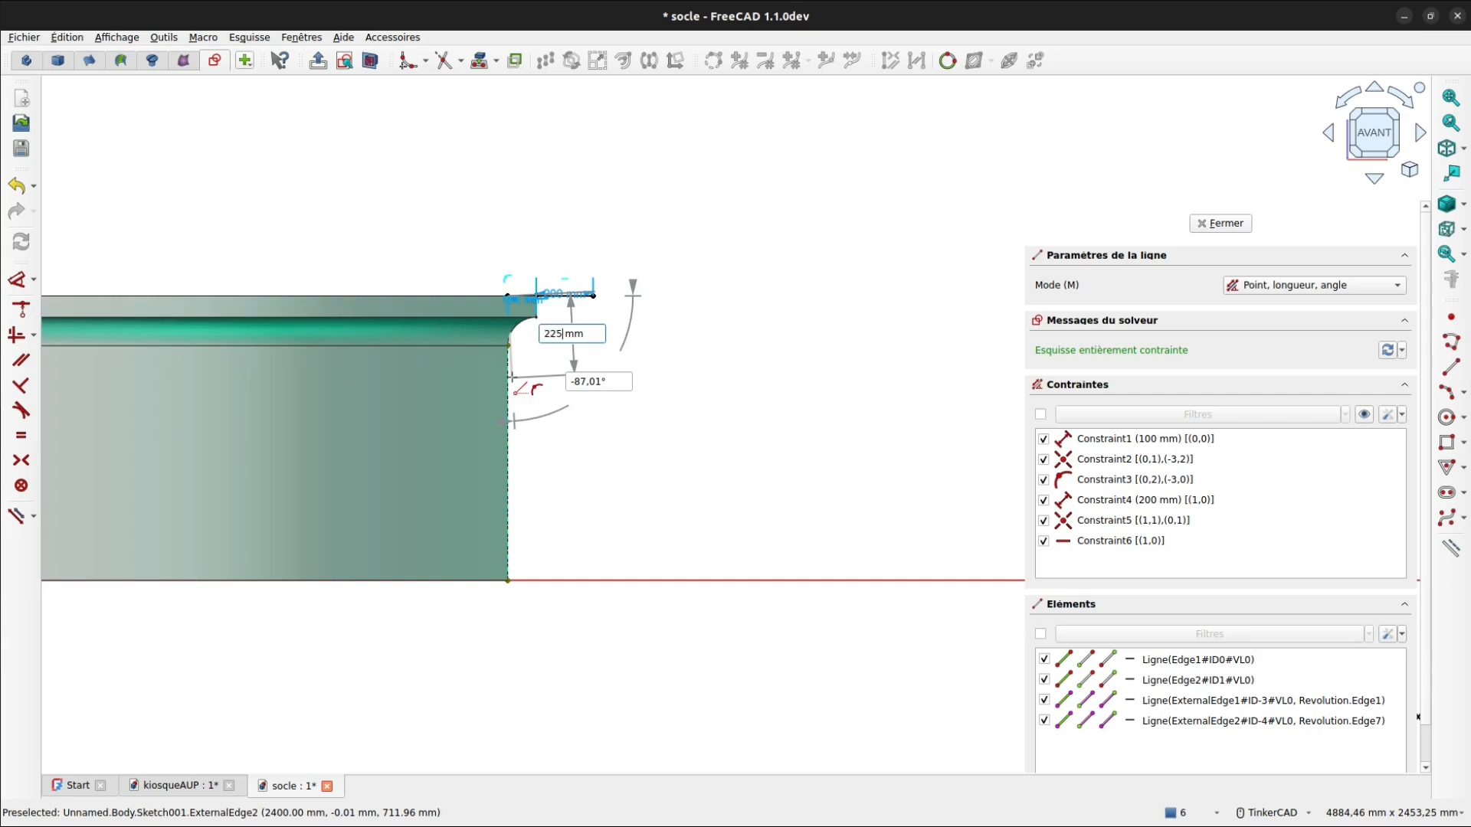
{"action": "type", "text": "225"}
{"action": "key", "text": "Tab"}
{"action": "key", "text": "Return"}
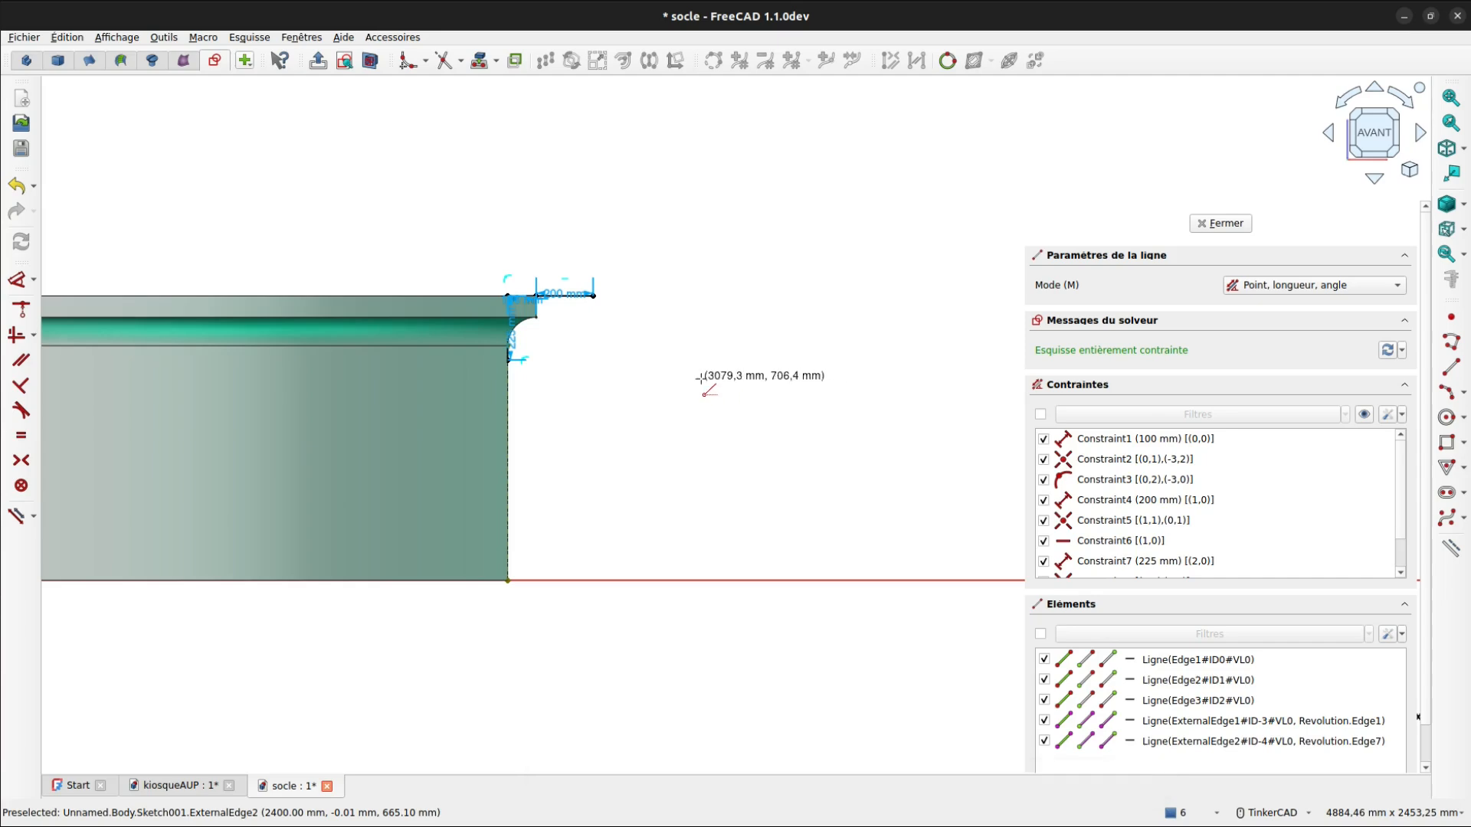
- Sketch a stair-shaped polyline of five risers and four treads, each about 200 mm, from the 200 mm line's outer end down to the horizontal axis
{"action": "left_click", "coordinate": [1457, 349]}
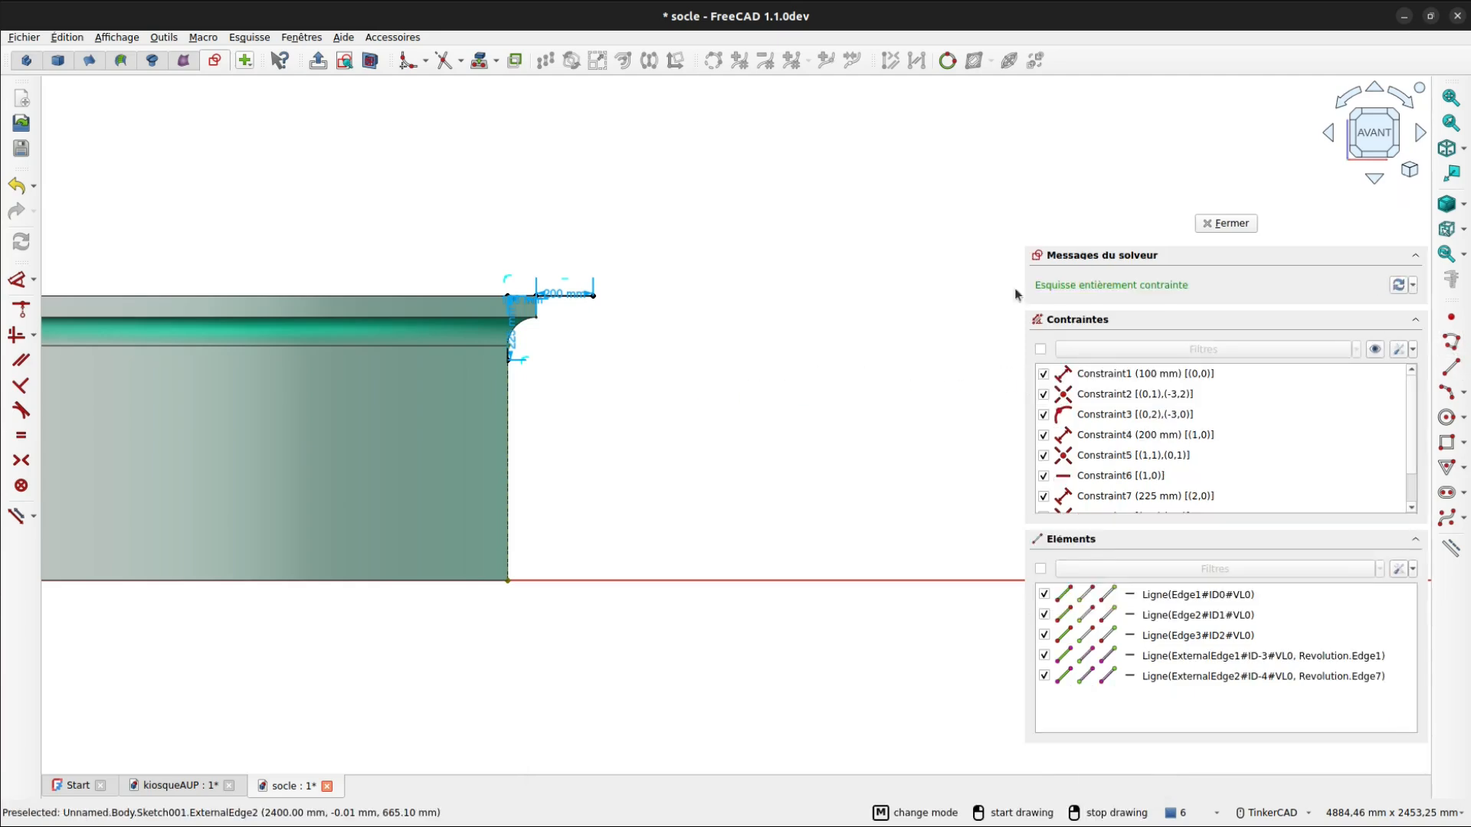
{"action": "left_click", "coordinate": [596, 300]}
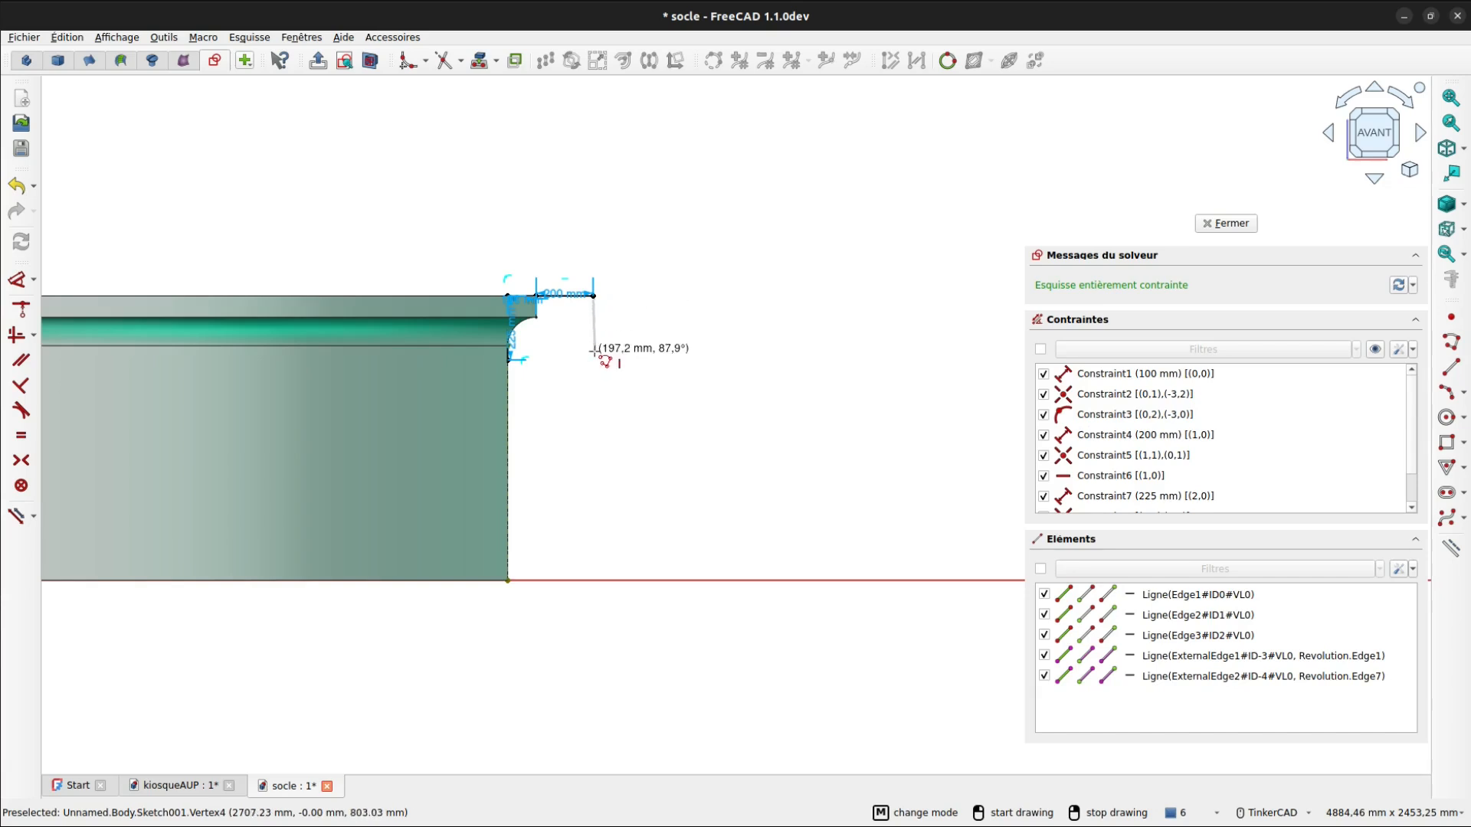
{"action": "left_click", "coordinate": [595, 357]}
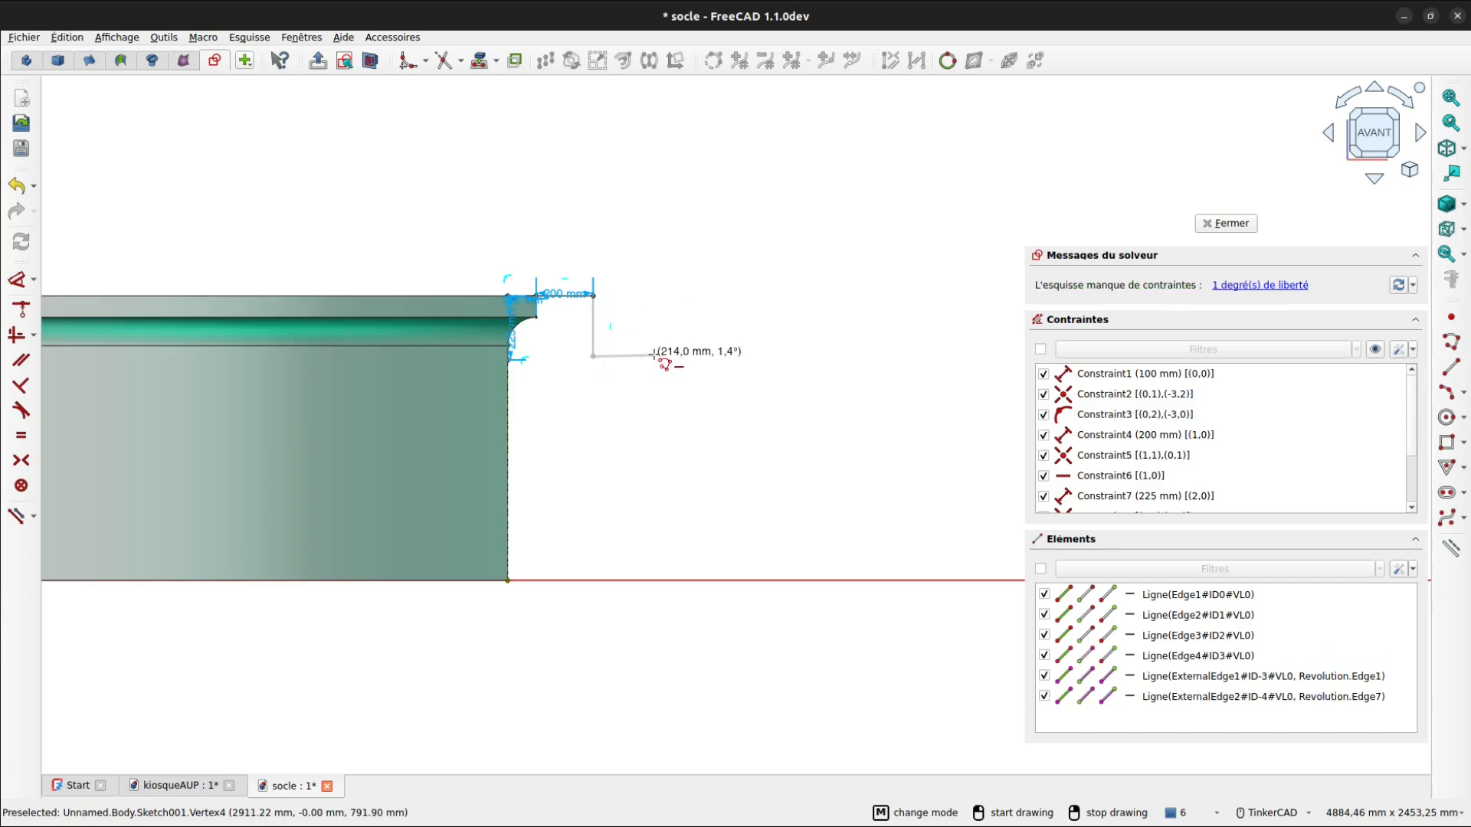
{"action": "left_click", "coordinate": [655, 357]}
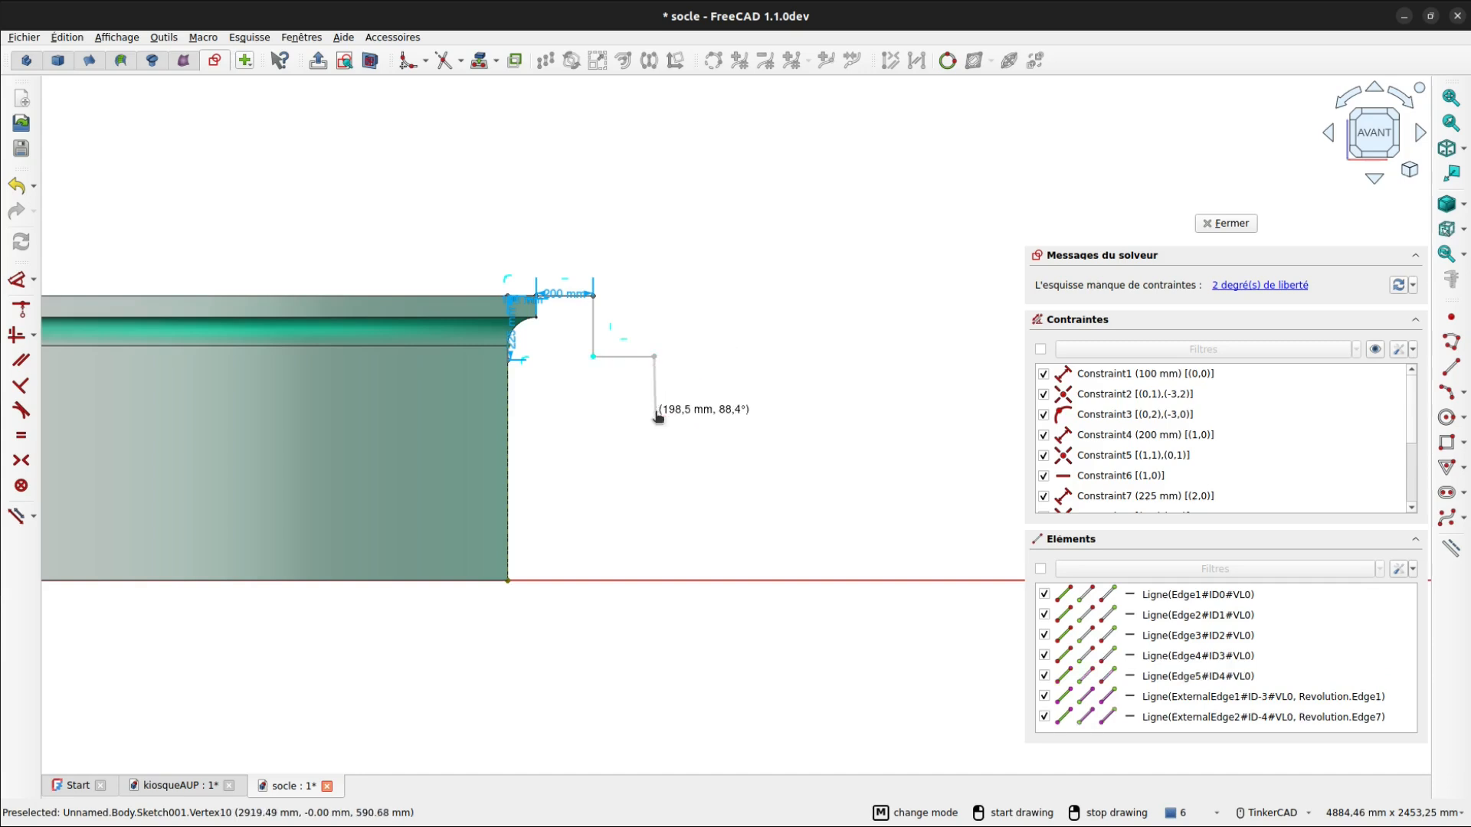
{"action": "left_click", "coordinate": [656, 413]}
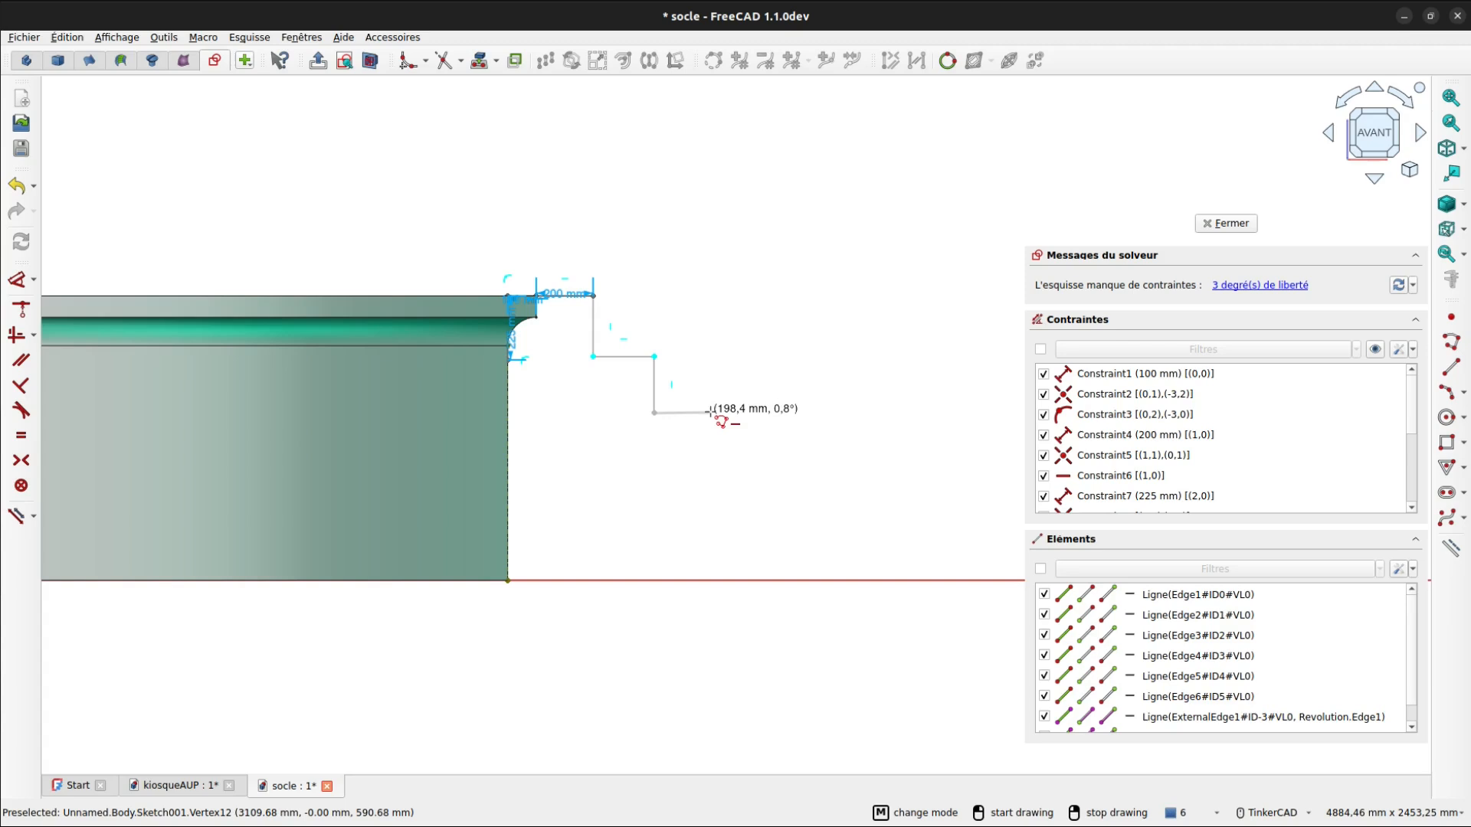
{"action": "left_click", "coordinate": [711, 413]}
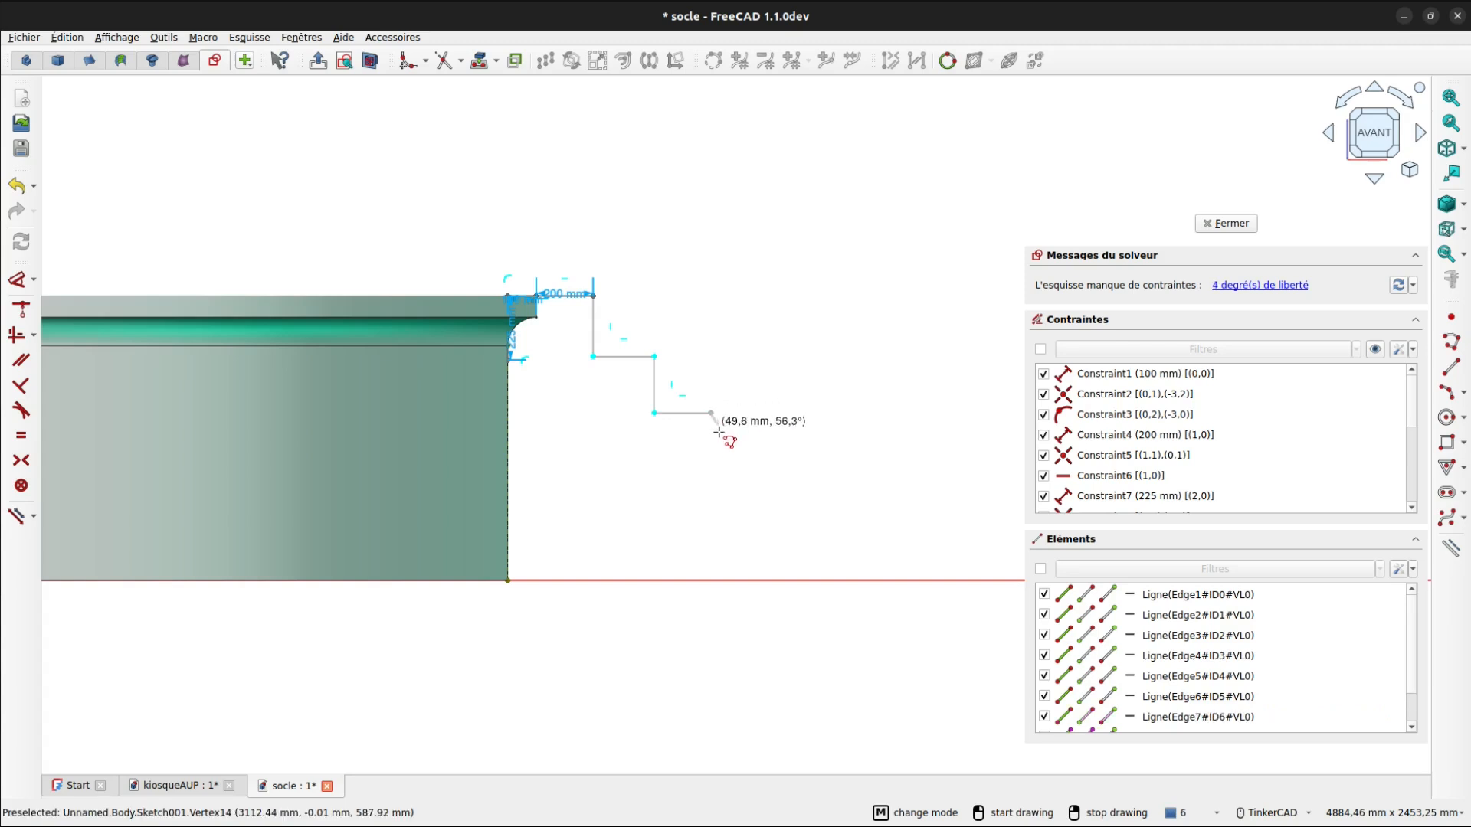
{"action": "left_click", "coordinate": [711, 472]}
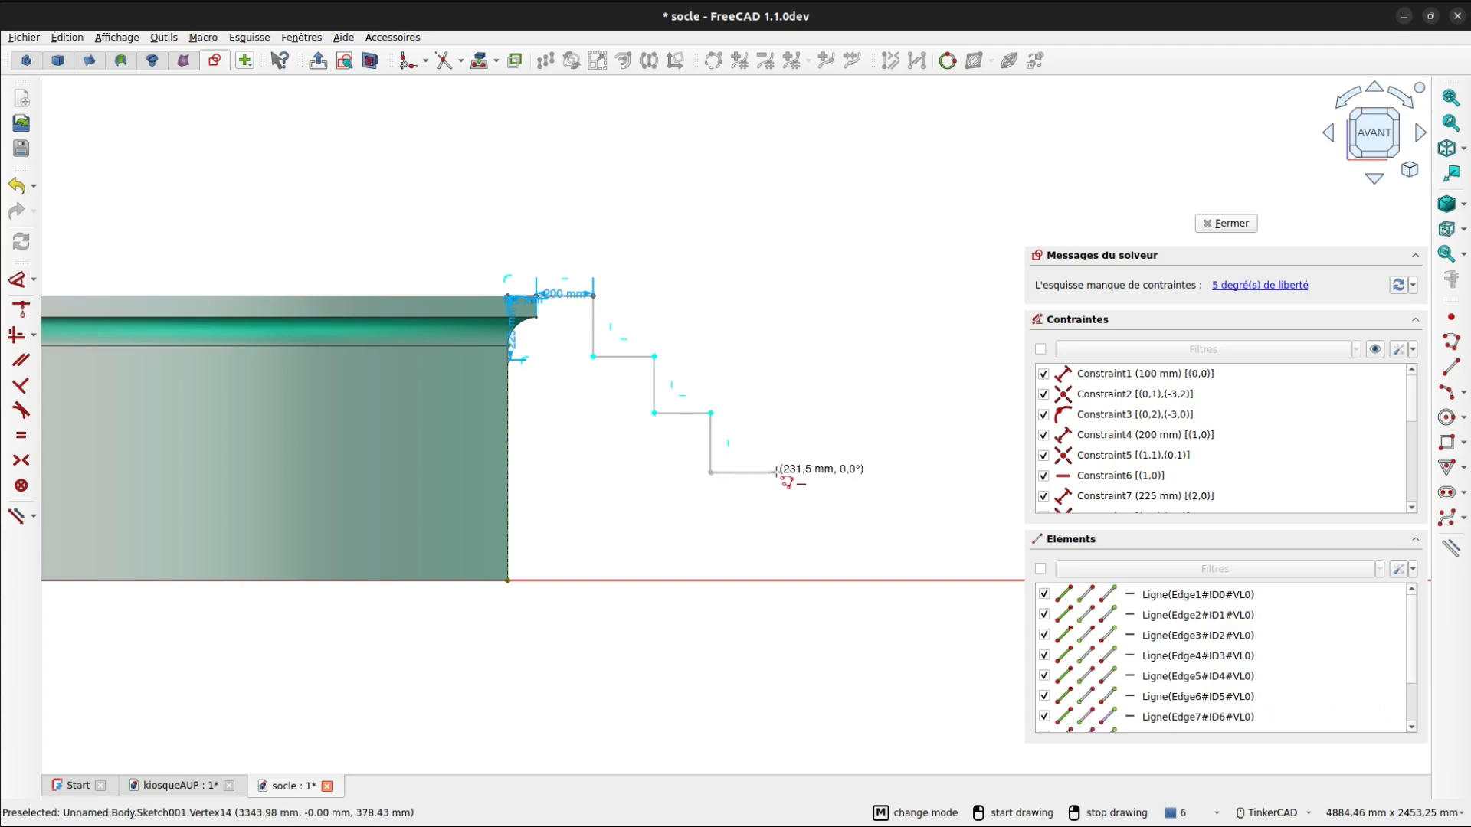
{"action": "left_click", "coordinate": [770, 473]}
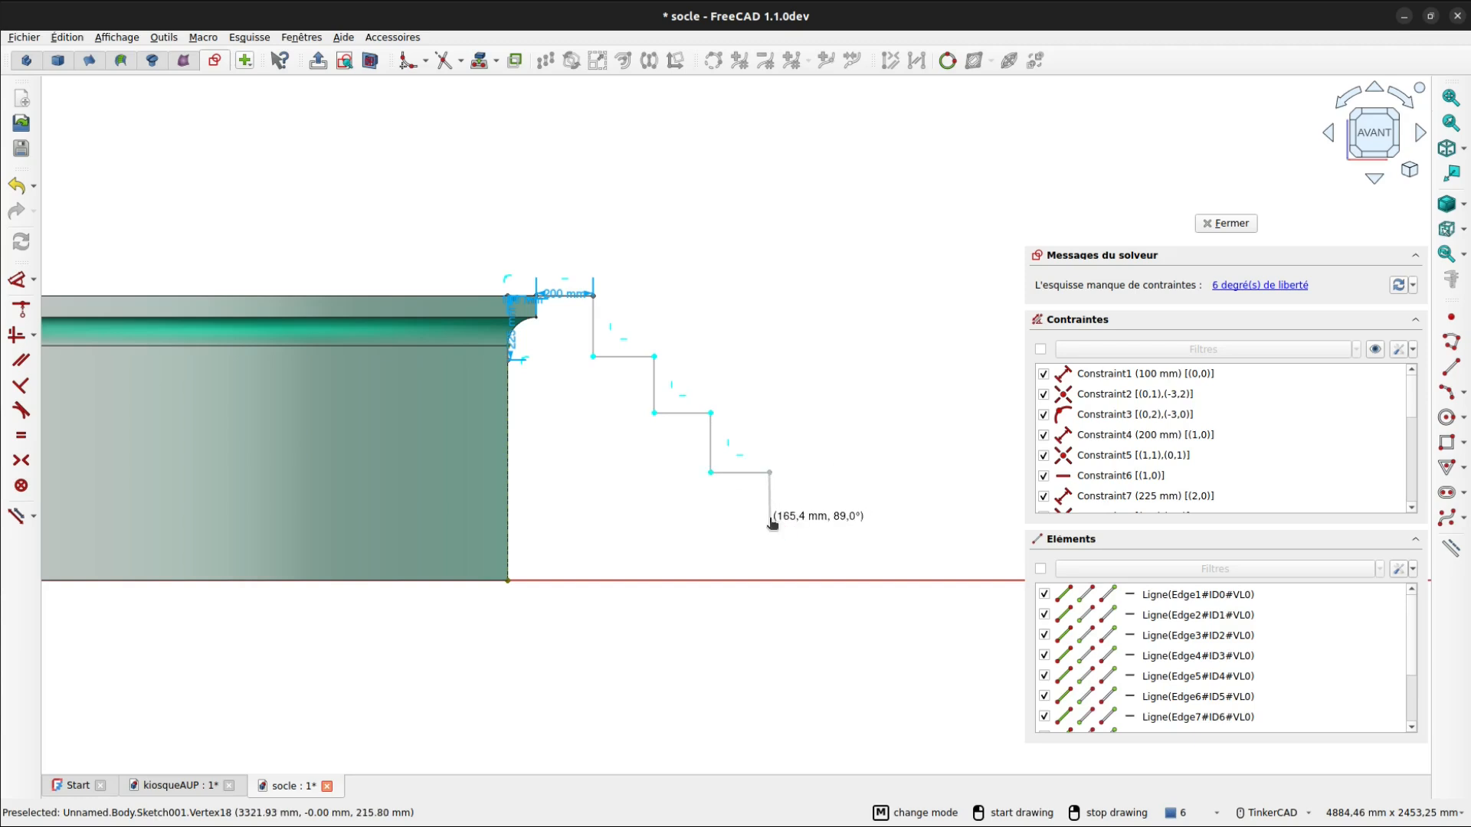
{"action": "left_click", "coordinate": [770, 521]}
{"action": "left_click", "coordinate": [827, 521]}
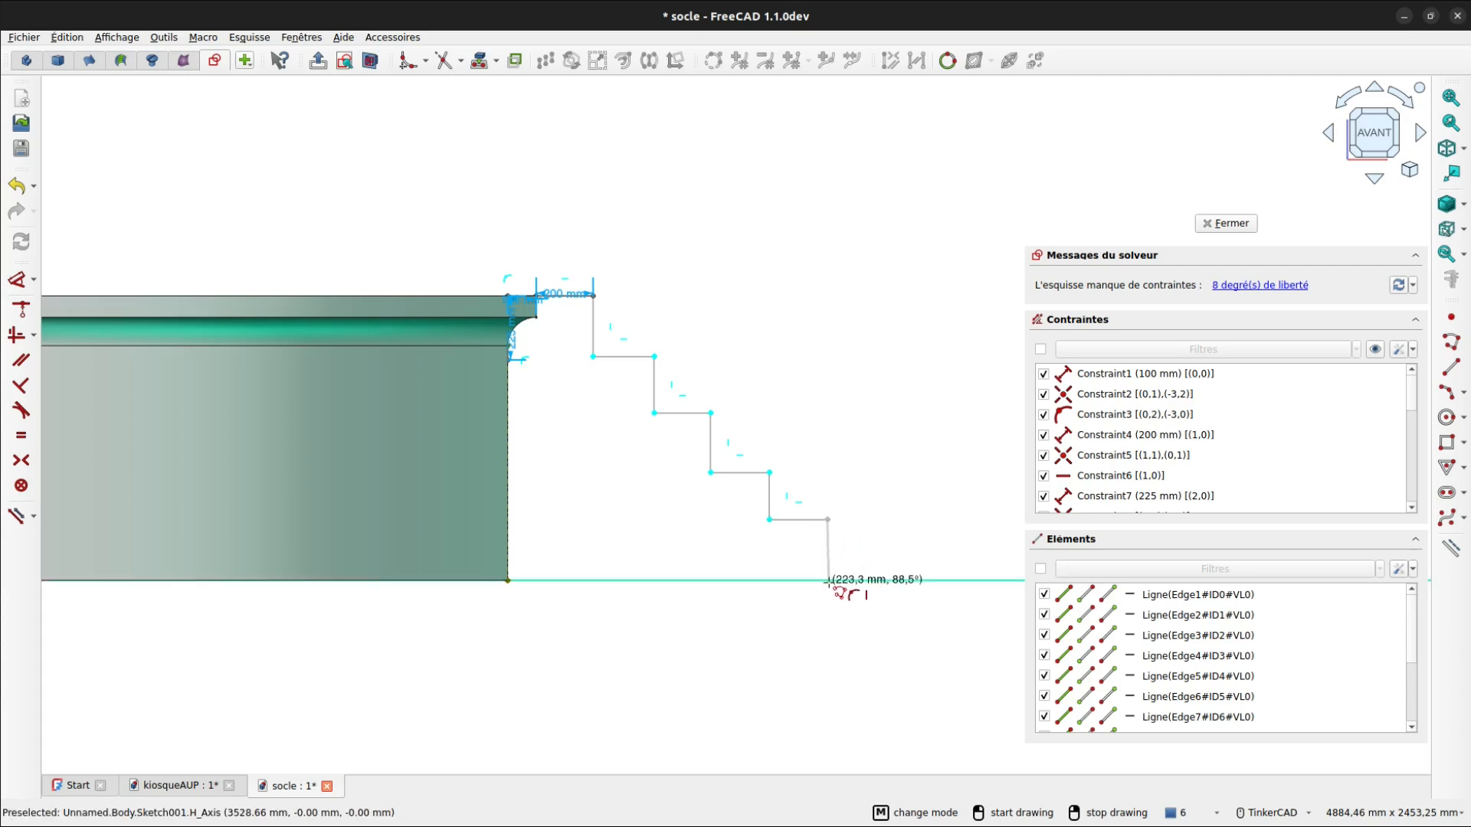
{"action": "left_click", "coordinate": [829, 581]}
{"action": "right_click", "coordinate": [881, 438]}
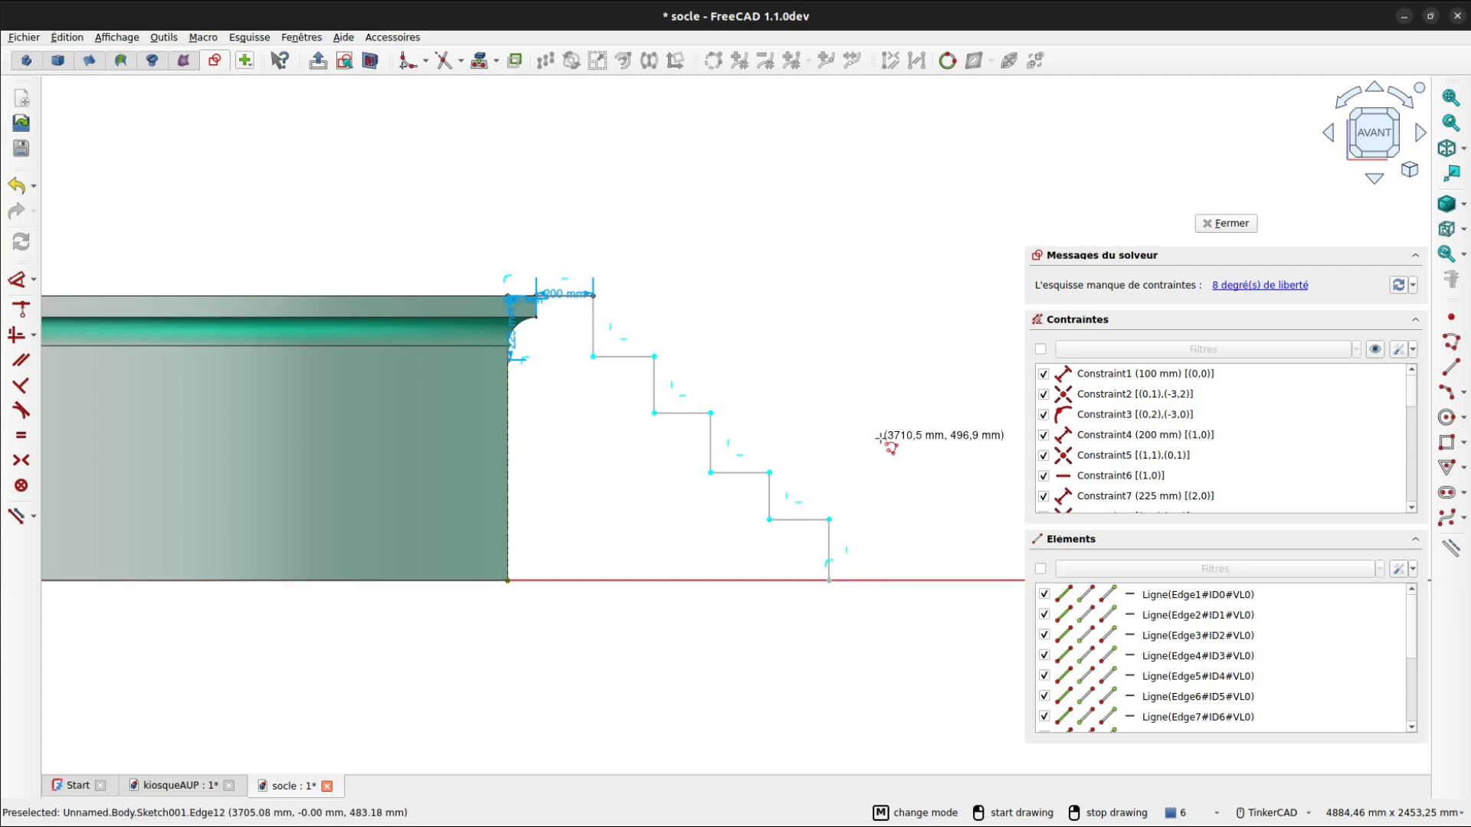
- Try to apply an equality constraint to all the stair segments in one selection
{"action": "left_click_drag", "start_coordinate": [866, 624], "coordinate": [580, 288]}
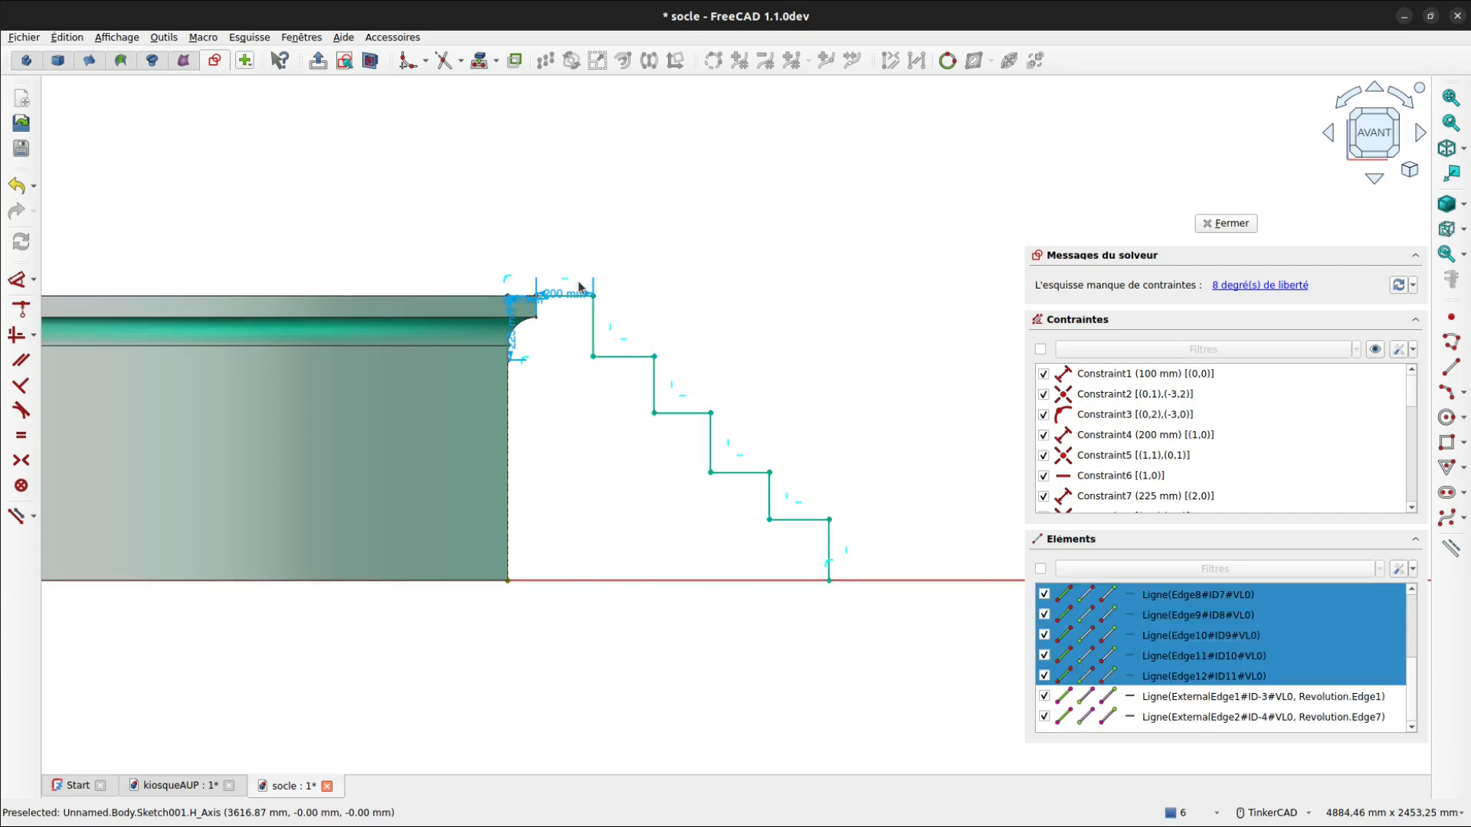
{"action": "key", "text": "e"}
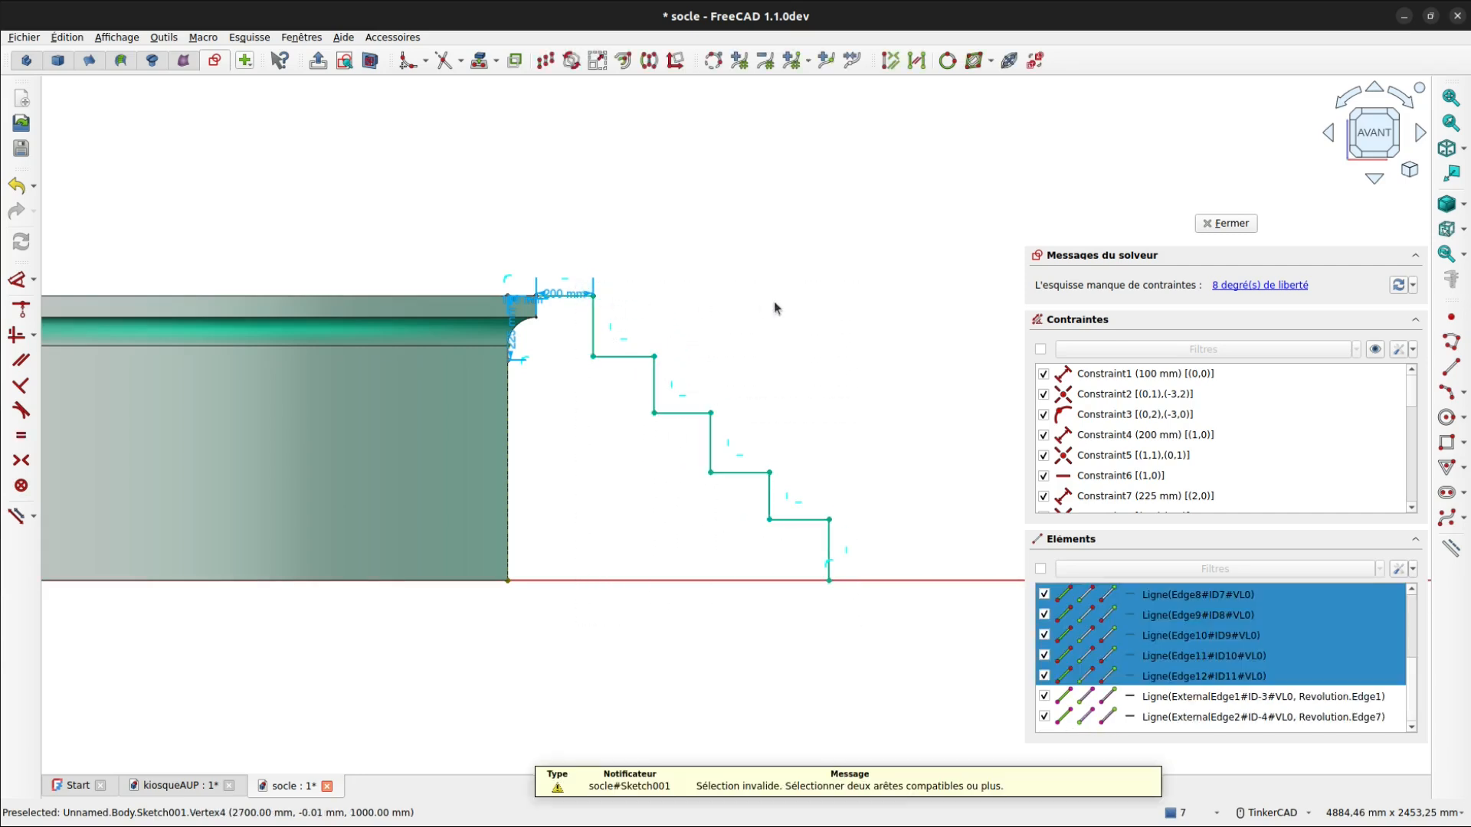
{"action": "left_click", "coordinate": [21, 435]}
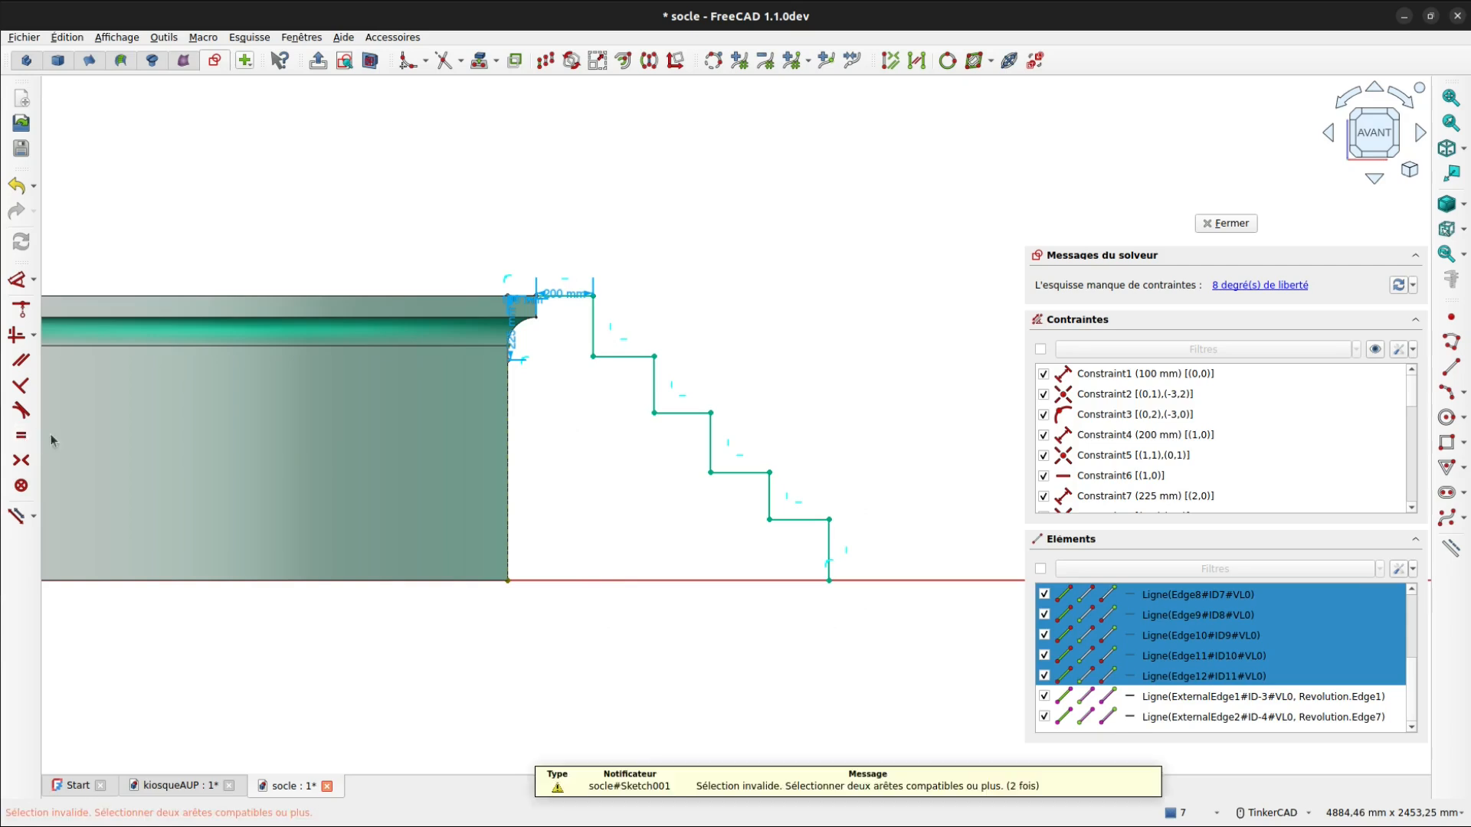
{"action": "left_click", "coordinate": [769, 375]}
- Constrain the stair's upper four risers and all four treads to equal the 200 mm top line, pairing neighbouring segments one after another
{"action": "left_click", "coordinate": [592, 325]}
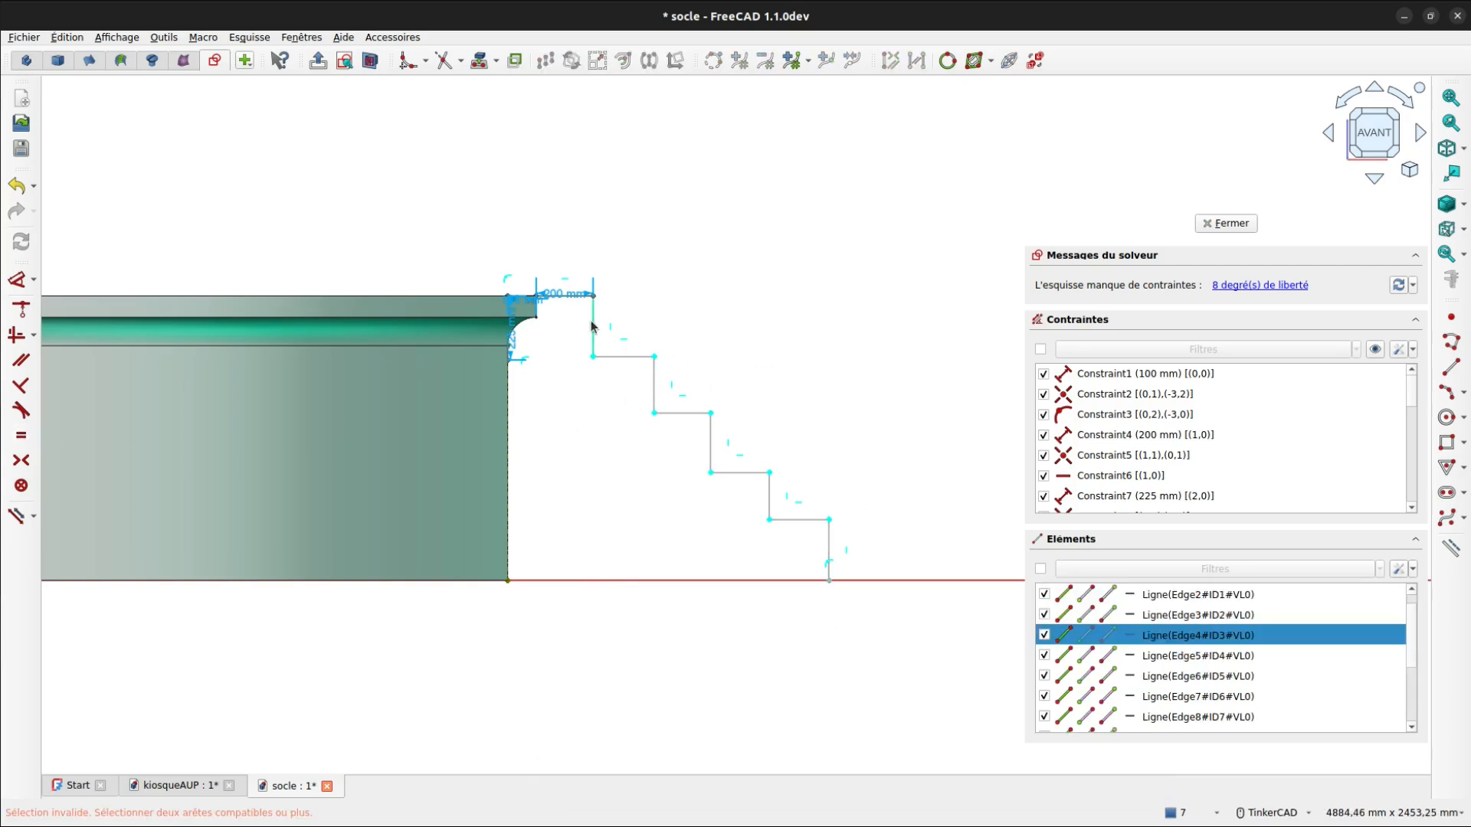
{"action": "key", "text": "e"}
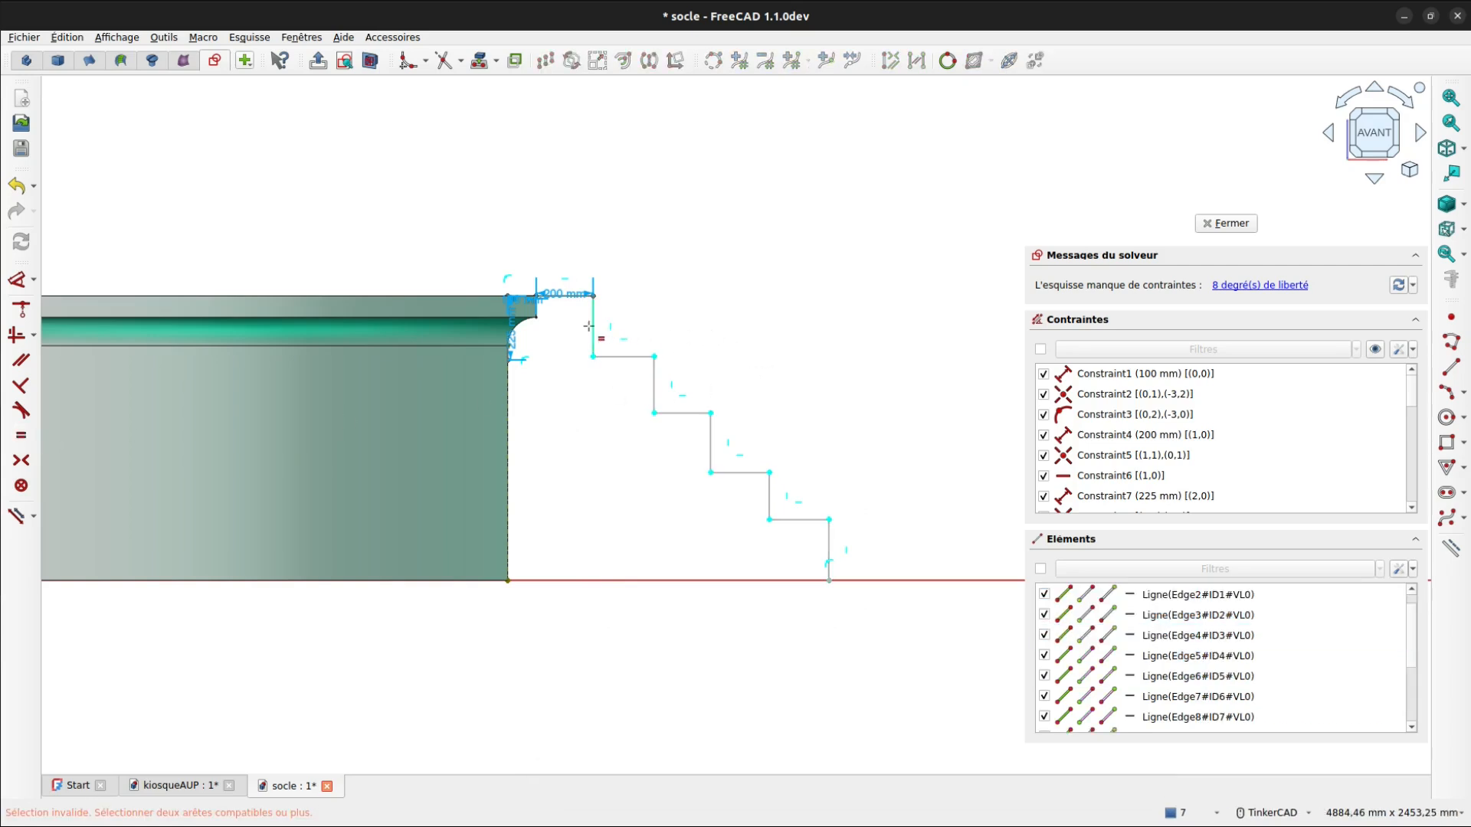
{"action": "left_click", "coordinate": [578, 297]}
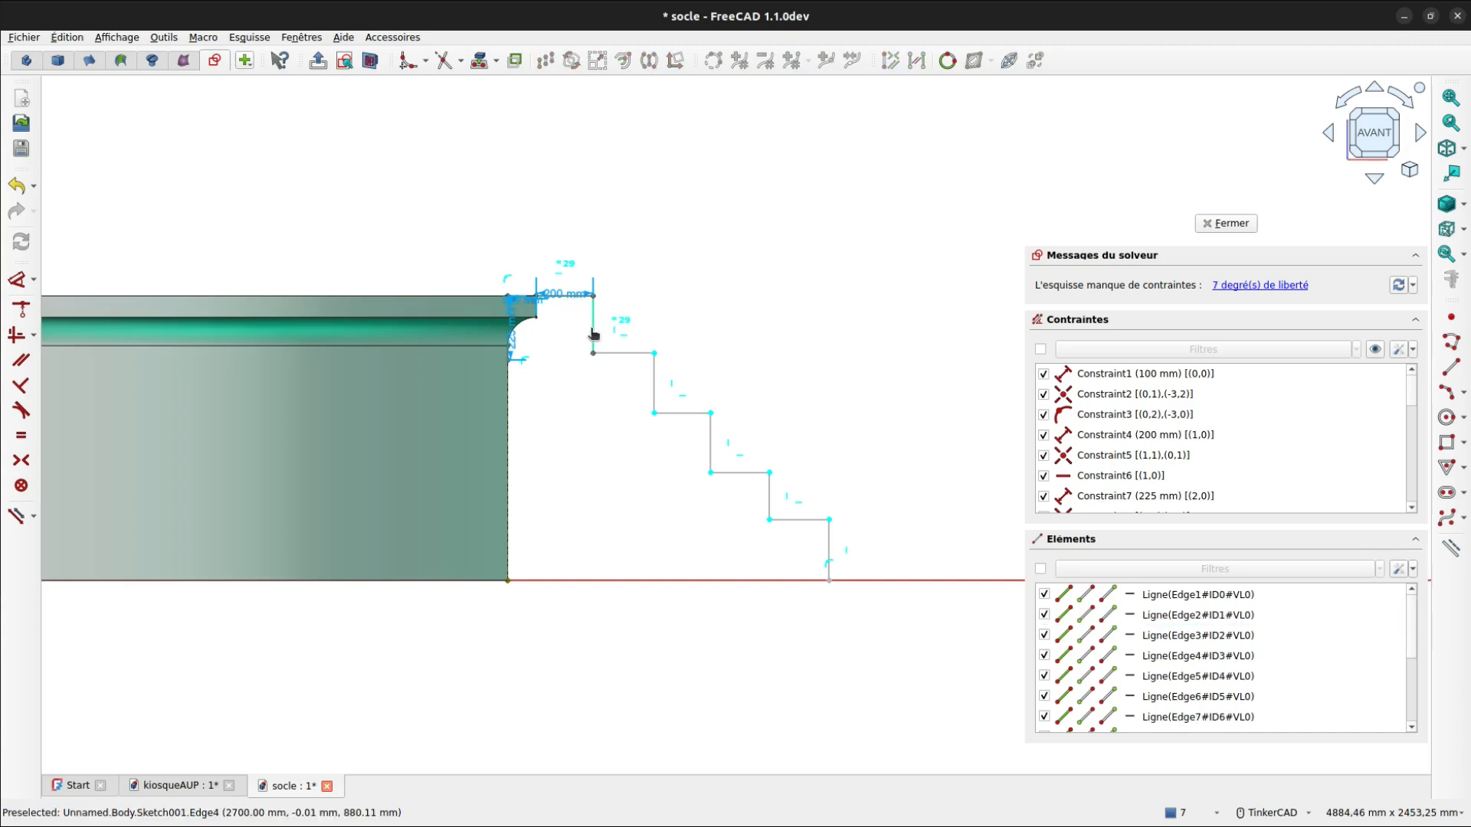
{"action": "left_click", "coordinate": [594, 333]}
{"action": "left_click", "coordinate": [624, 354]}
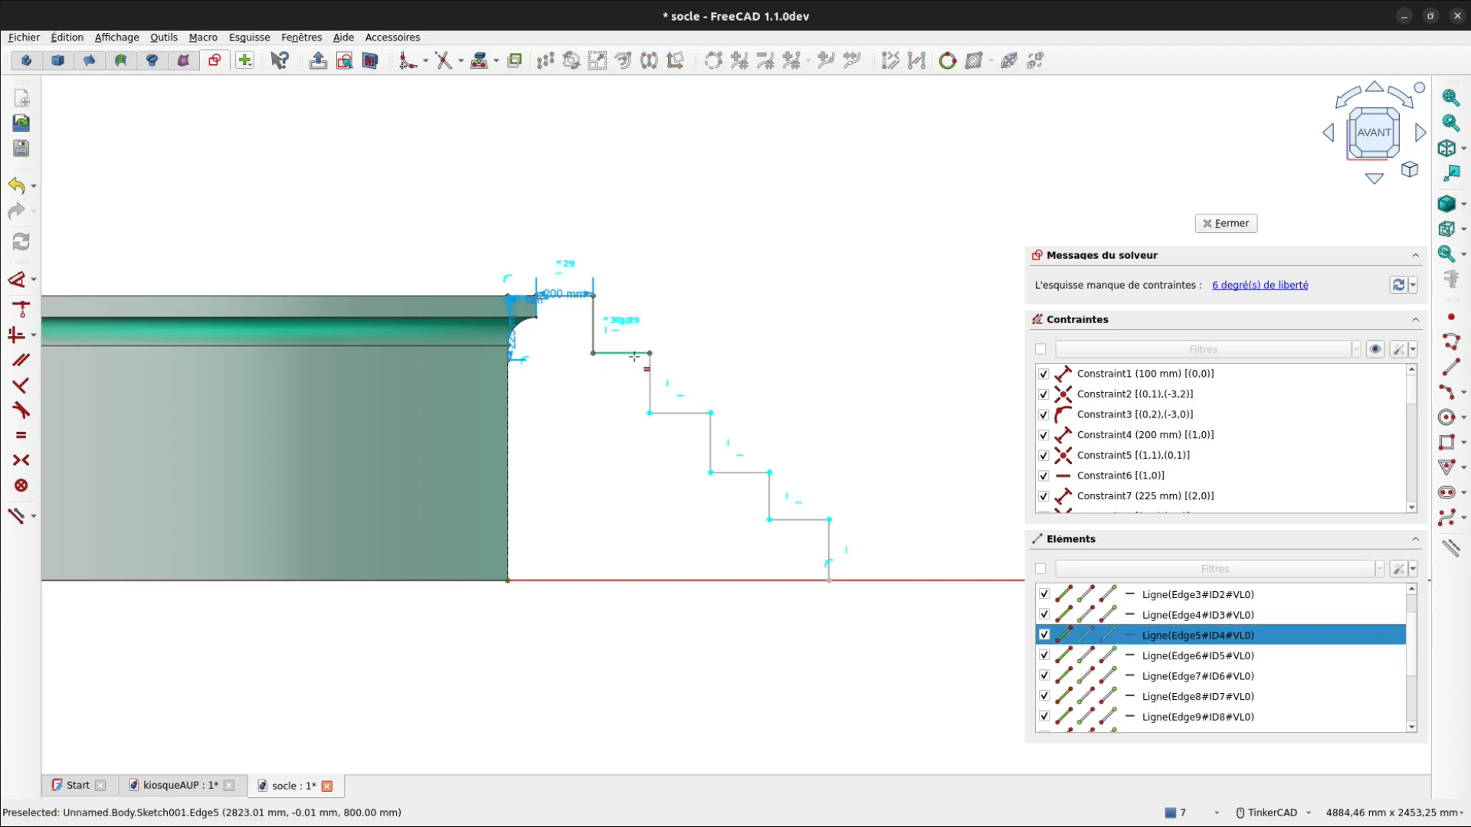
{"action": "left_click", "coordinate": [653, 386]}
{"action": "left_click", "coordinate": [654, 389]}
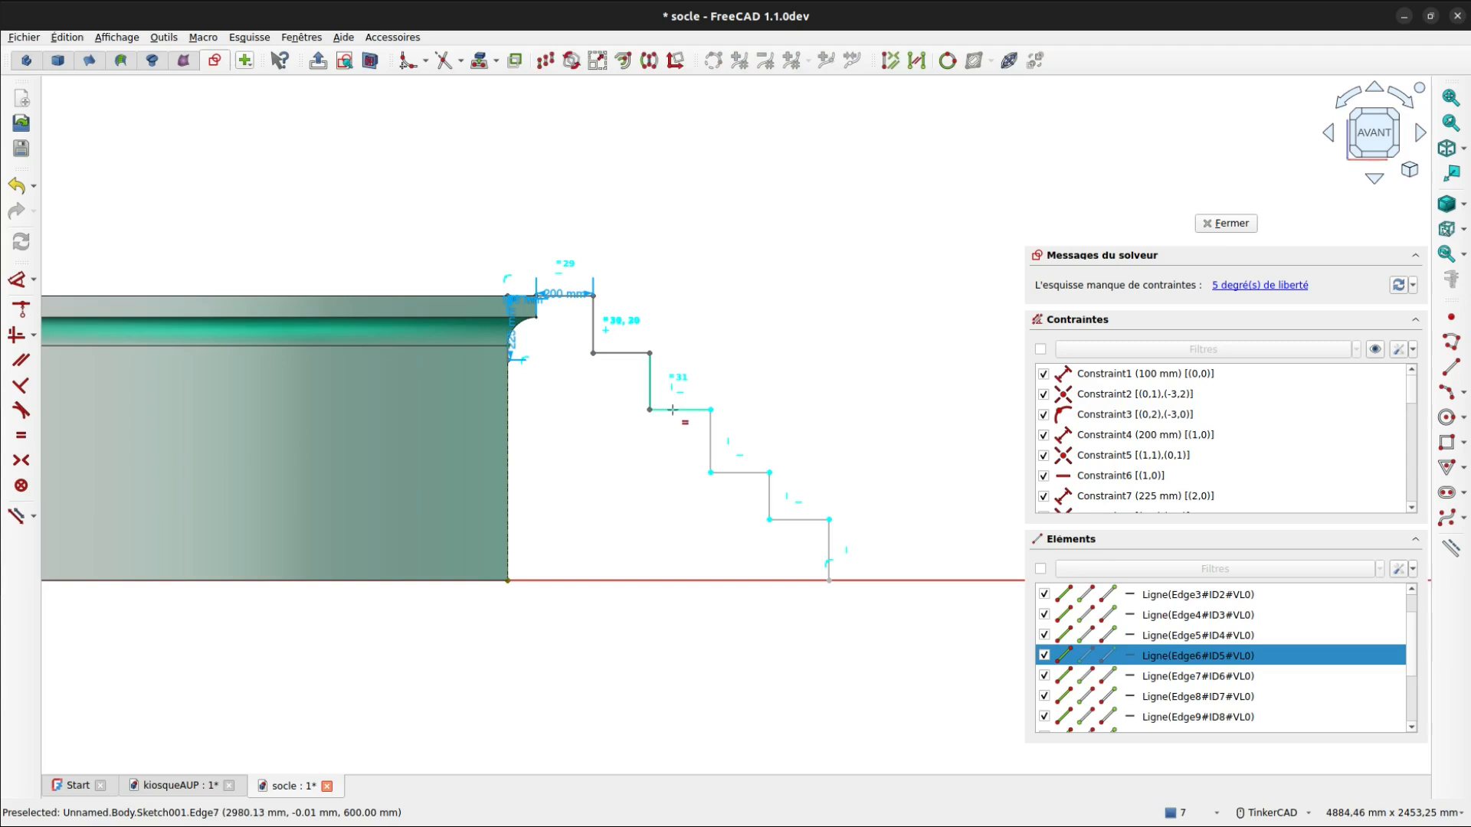
{"action": "left_click", "coordinate": [685, 410]}
{"action": "left_click", "coordinate": [706, 439]}
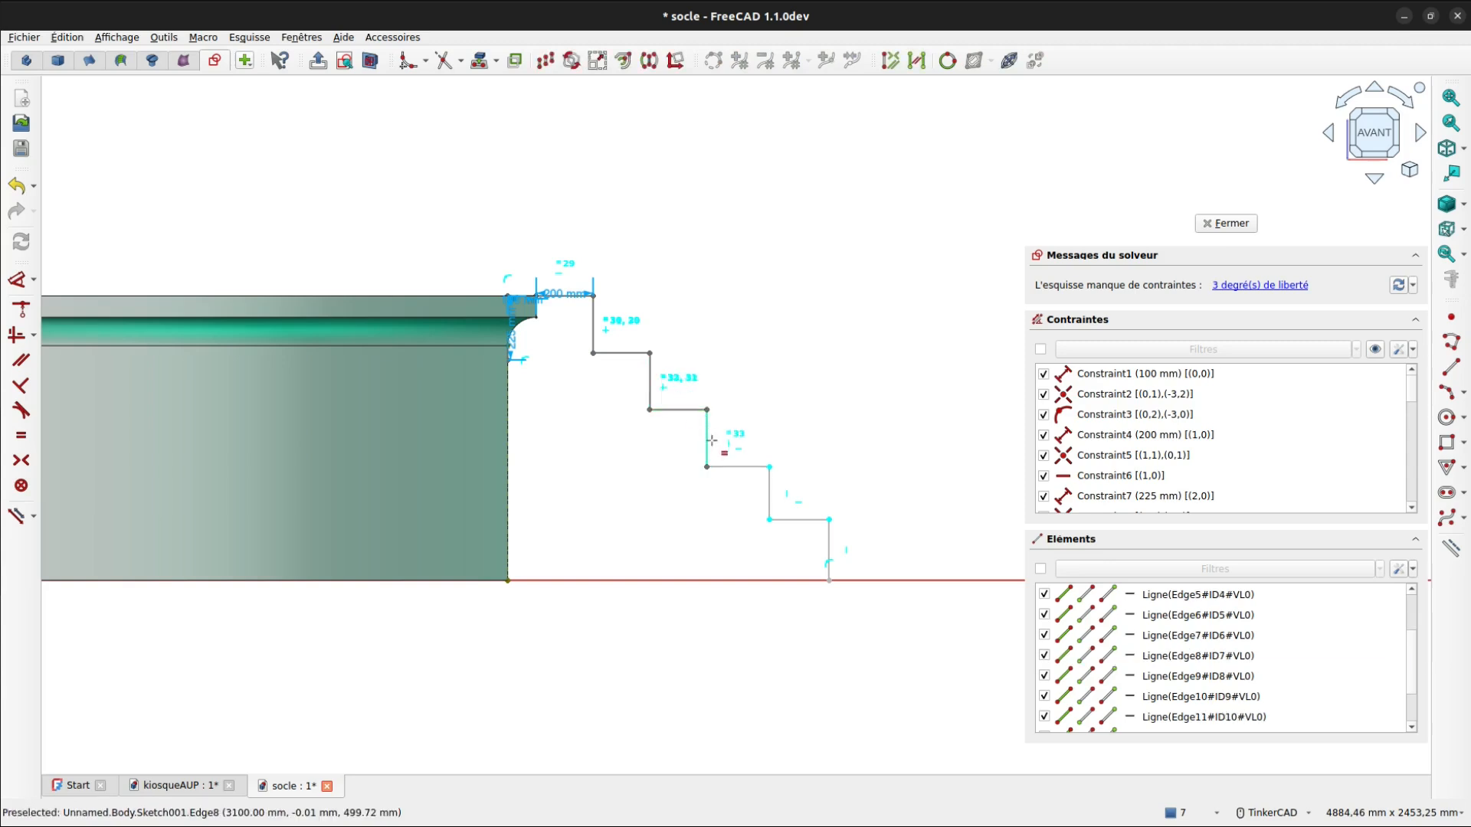
{"action": "left_click", "coordinate": [731, 465]}
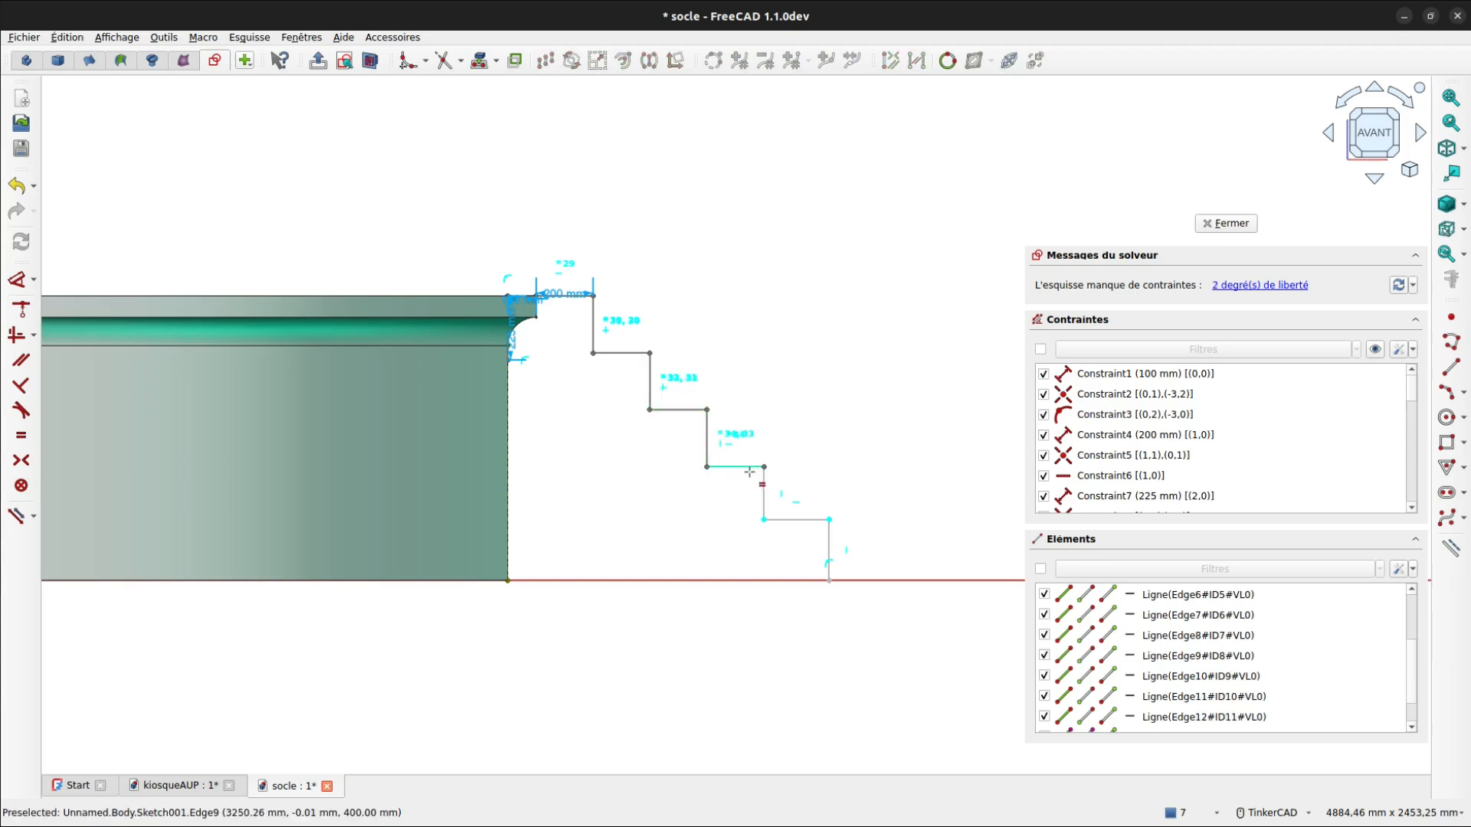
{"action": "left_click", "coordinate": [765, 491]}
{"action": "left_click", "coordinate": [764, 490]}
{"action": "left_click", "coordinate": [784, 521]}
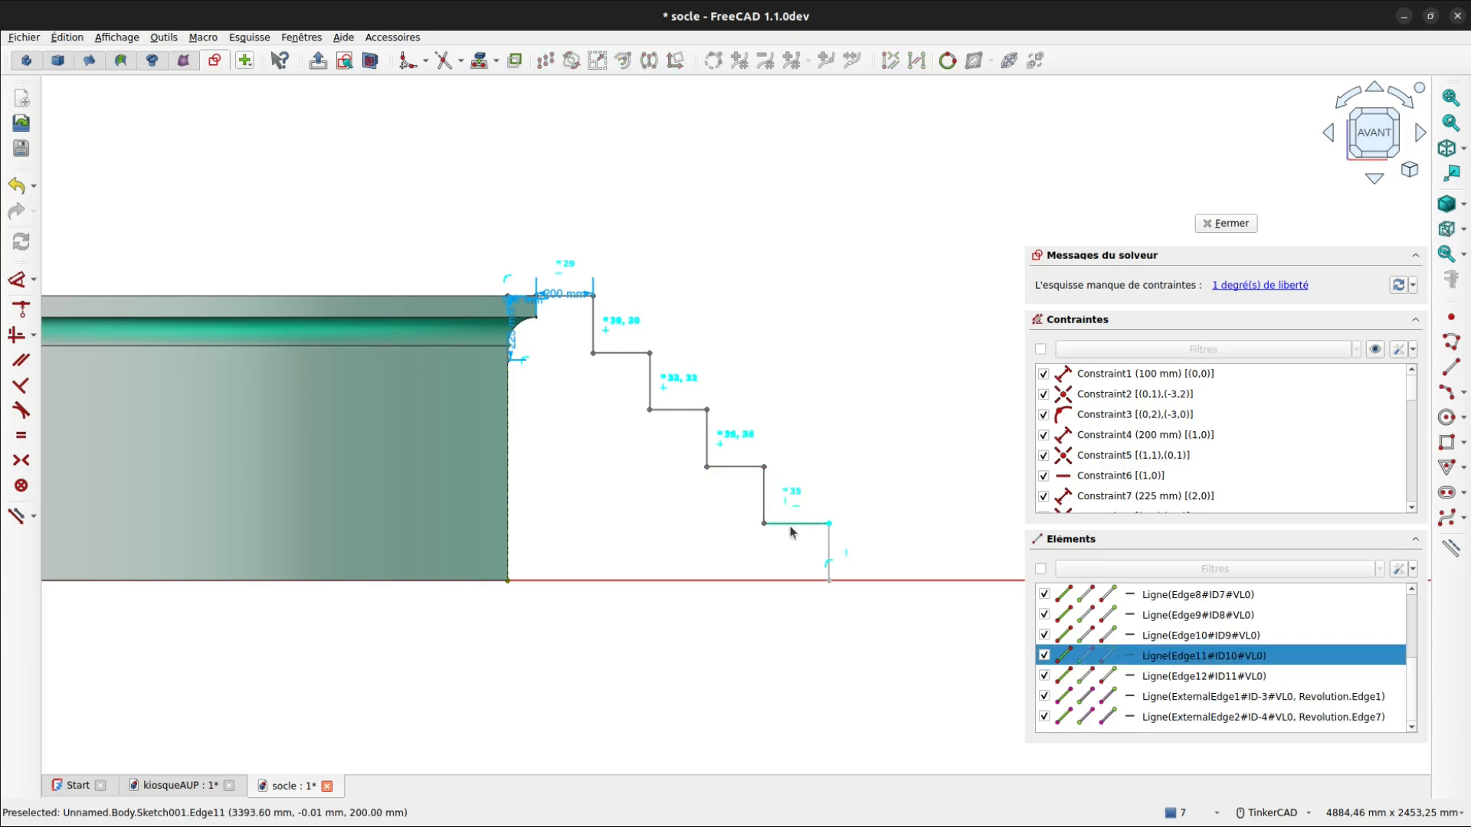
{"action": "left_click", "coordinate": [766, 505]}
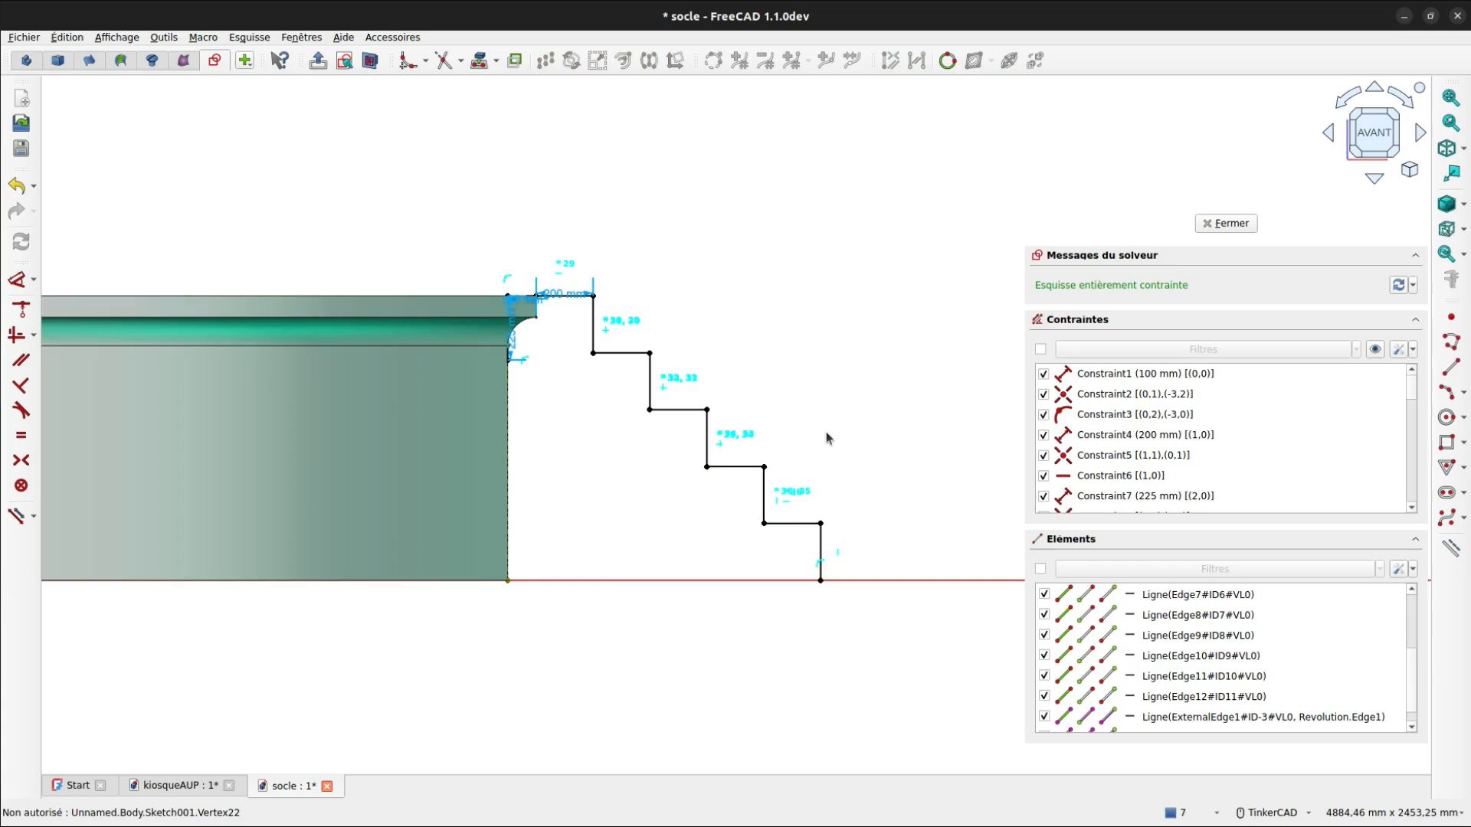
- Draw a line about 400 mm long from the stair's bottom end inward along the horizontal axis
{"action": "left_click", "coordinate": [1451, 368]}
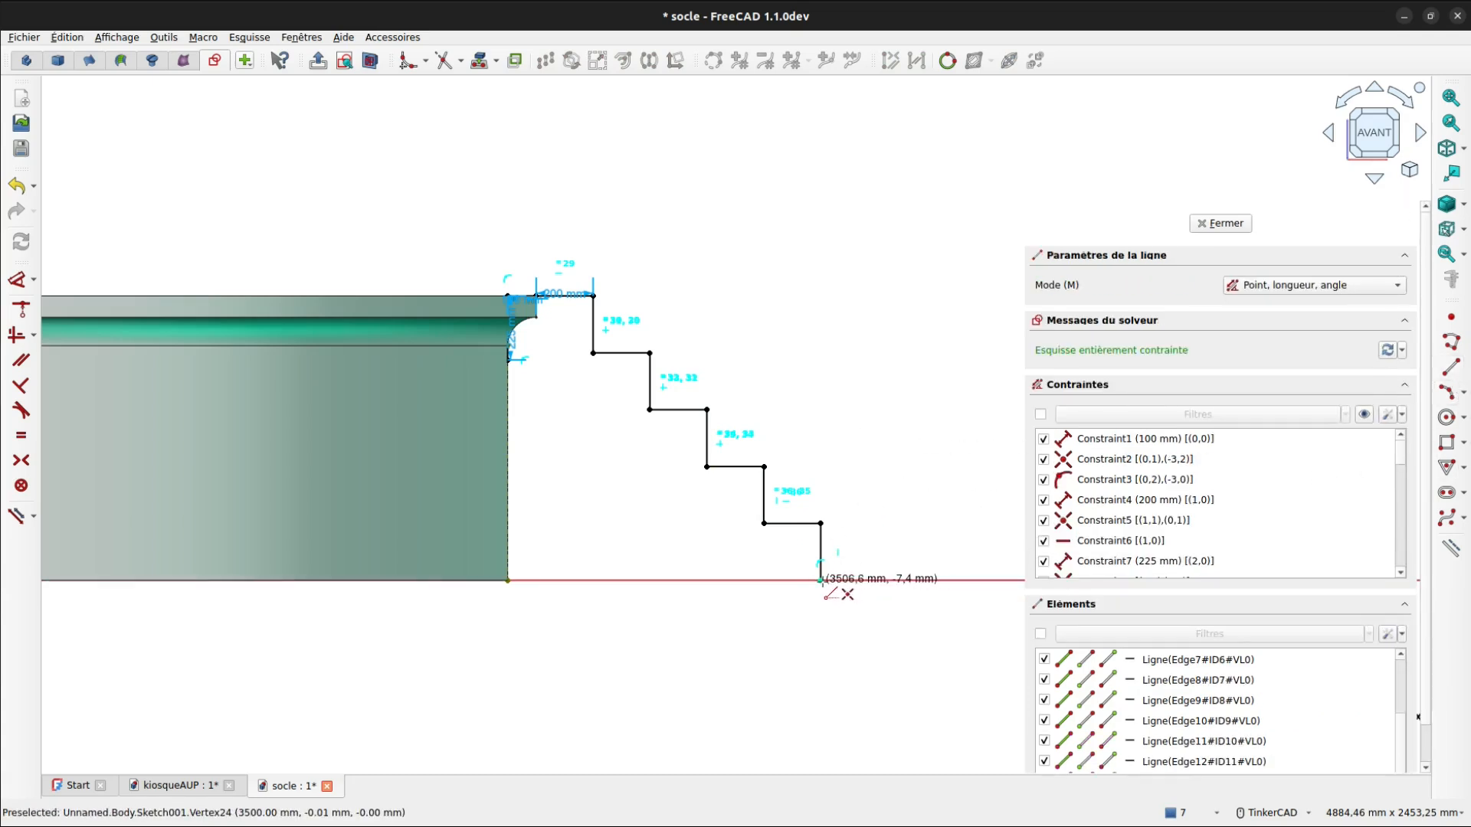
{"action": "left_click", "coordinate": [820, 580]}
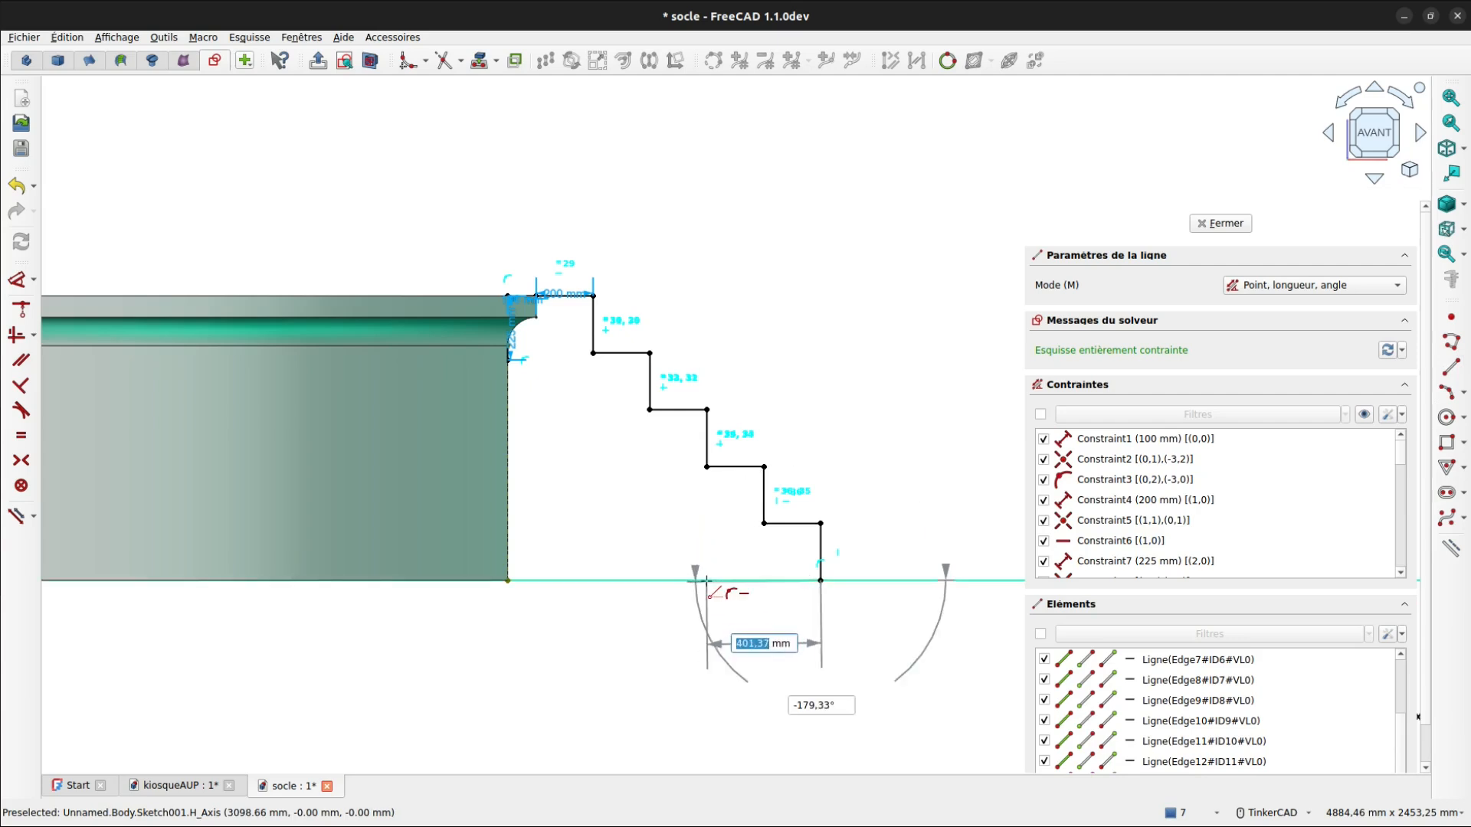
{"action": "left_click", "coordinate": [707, 580]}
{"action": "right_click", "coordinate": [684, 626]}
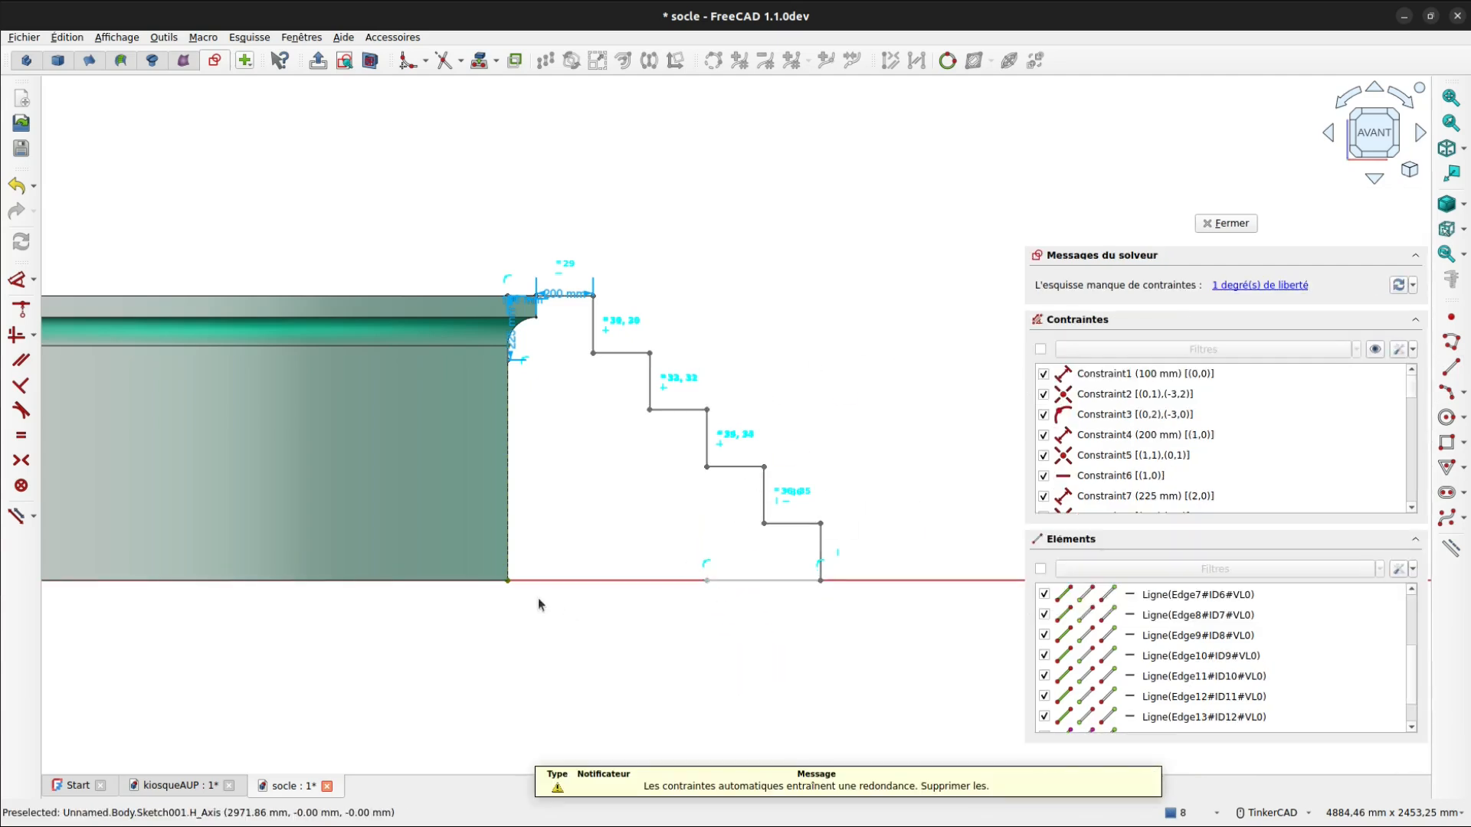
- Dimension the distance between the base's lower corner and the bottom line's inner end as 775 mm
{"action": "left_click_drag", "start_coordinate": [440, 551], "coordinate": [716, 624]}
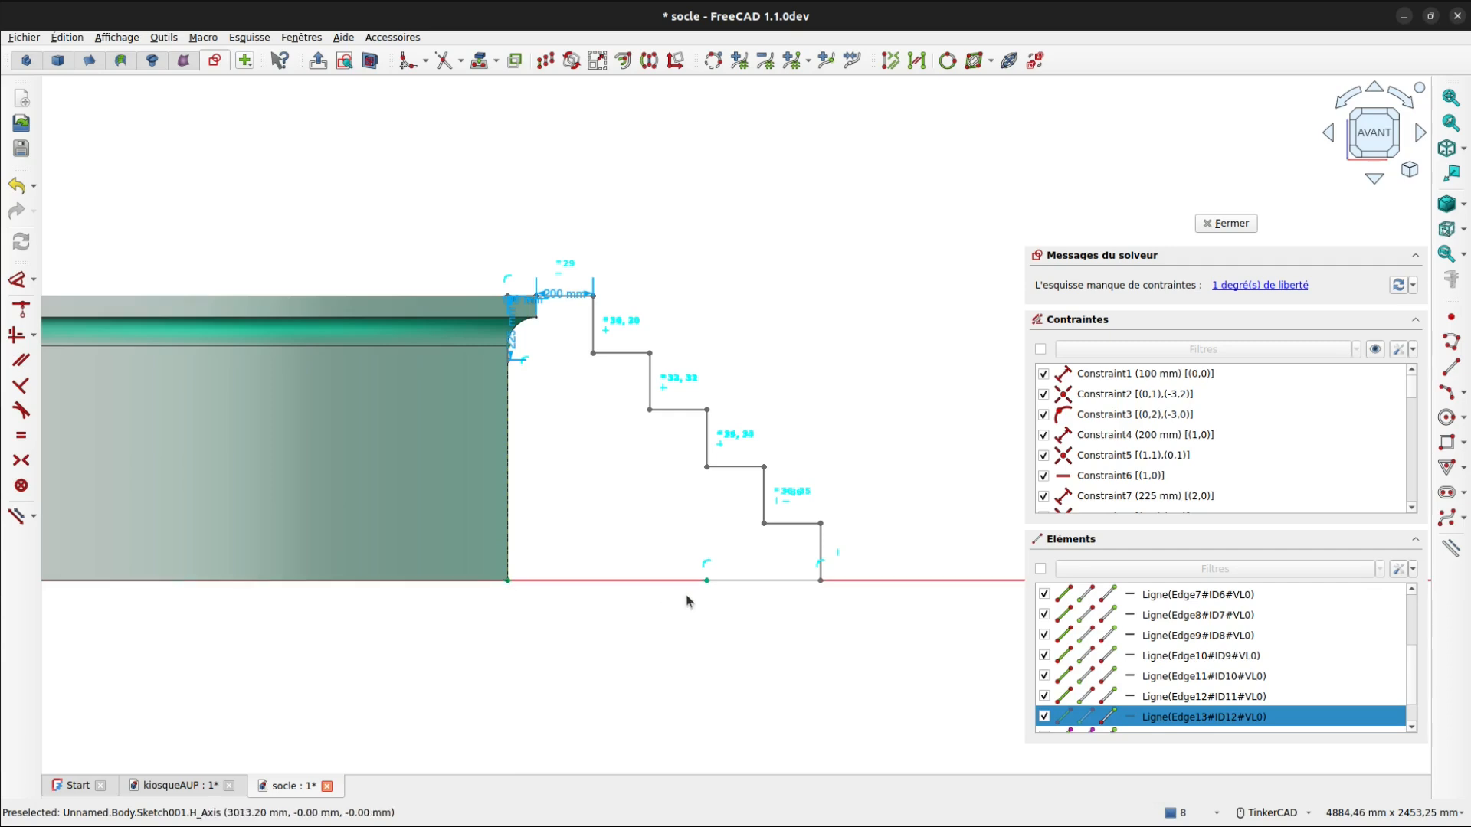
{"action": "key", "text": "d"}
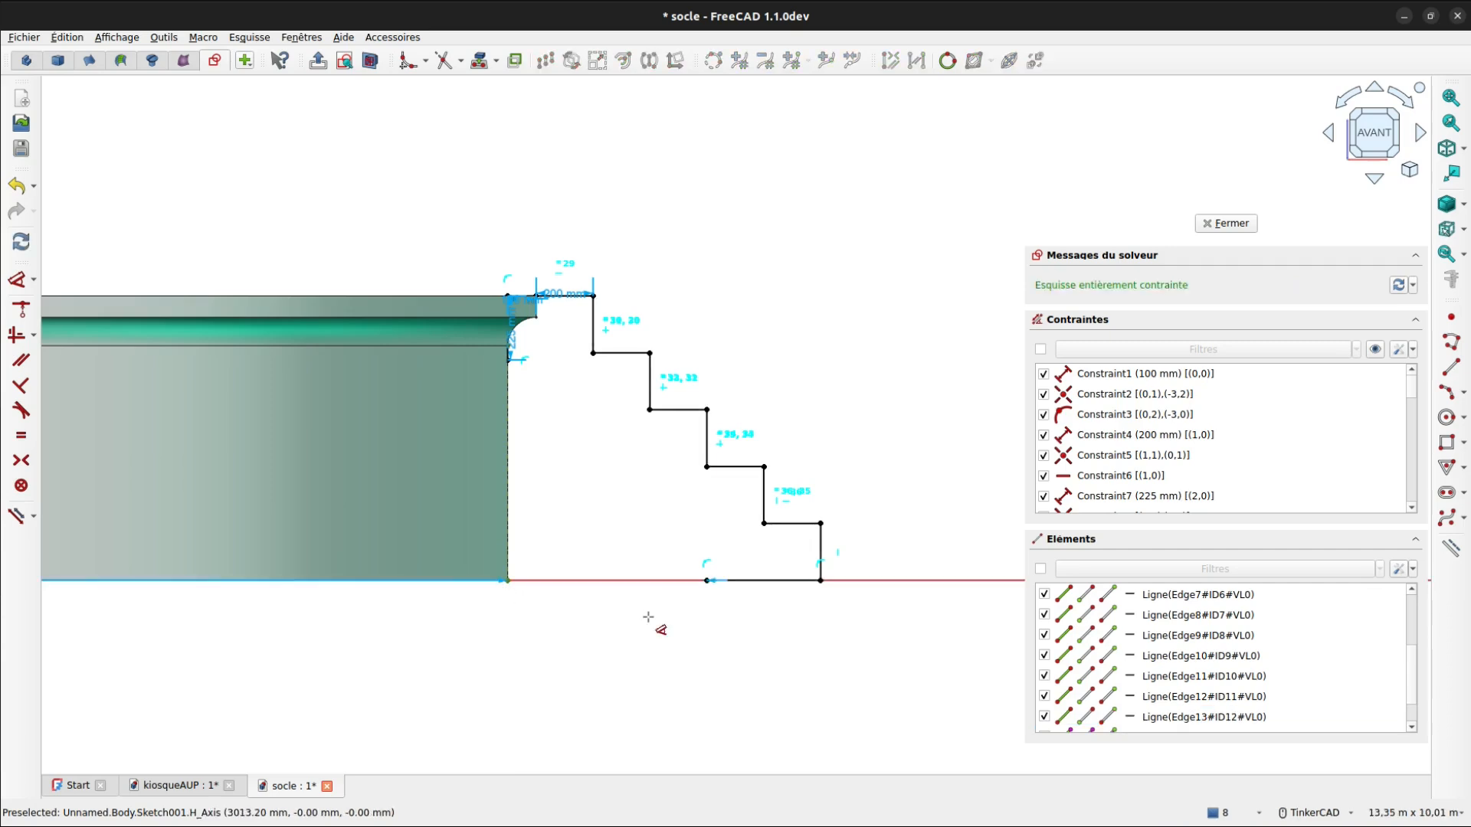
{"action": "left_click", "coordinate": [635, 644]}
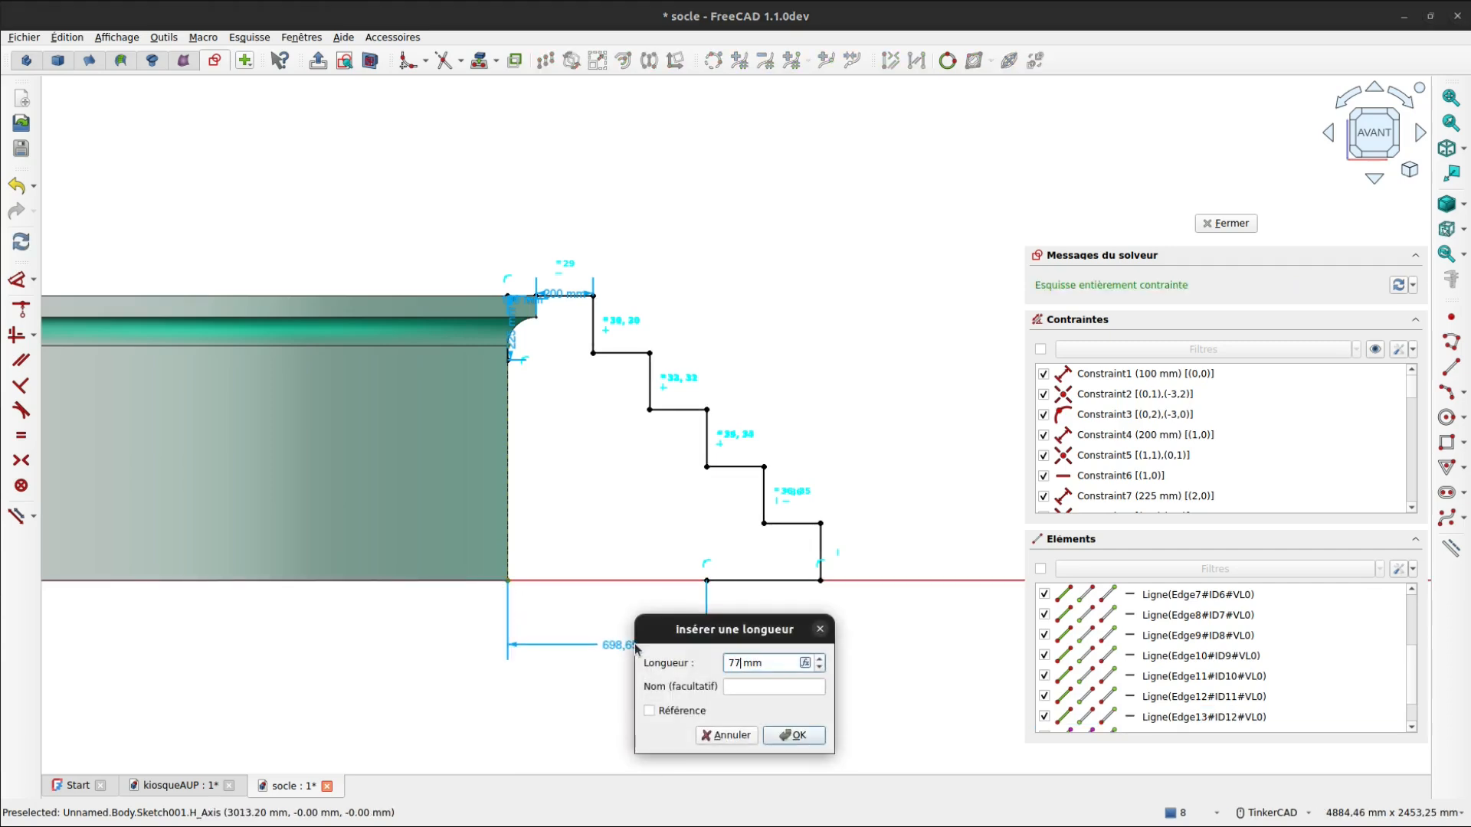
{"action": "key", "text": "Return"}
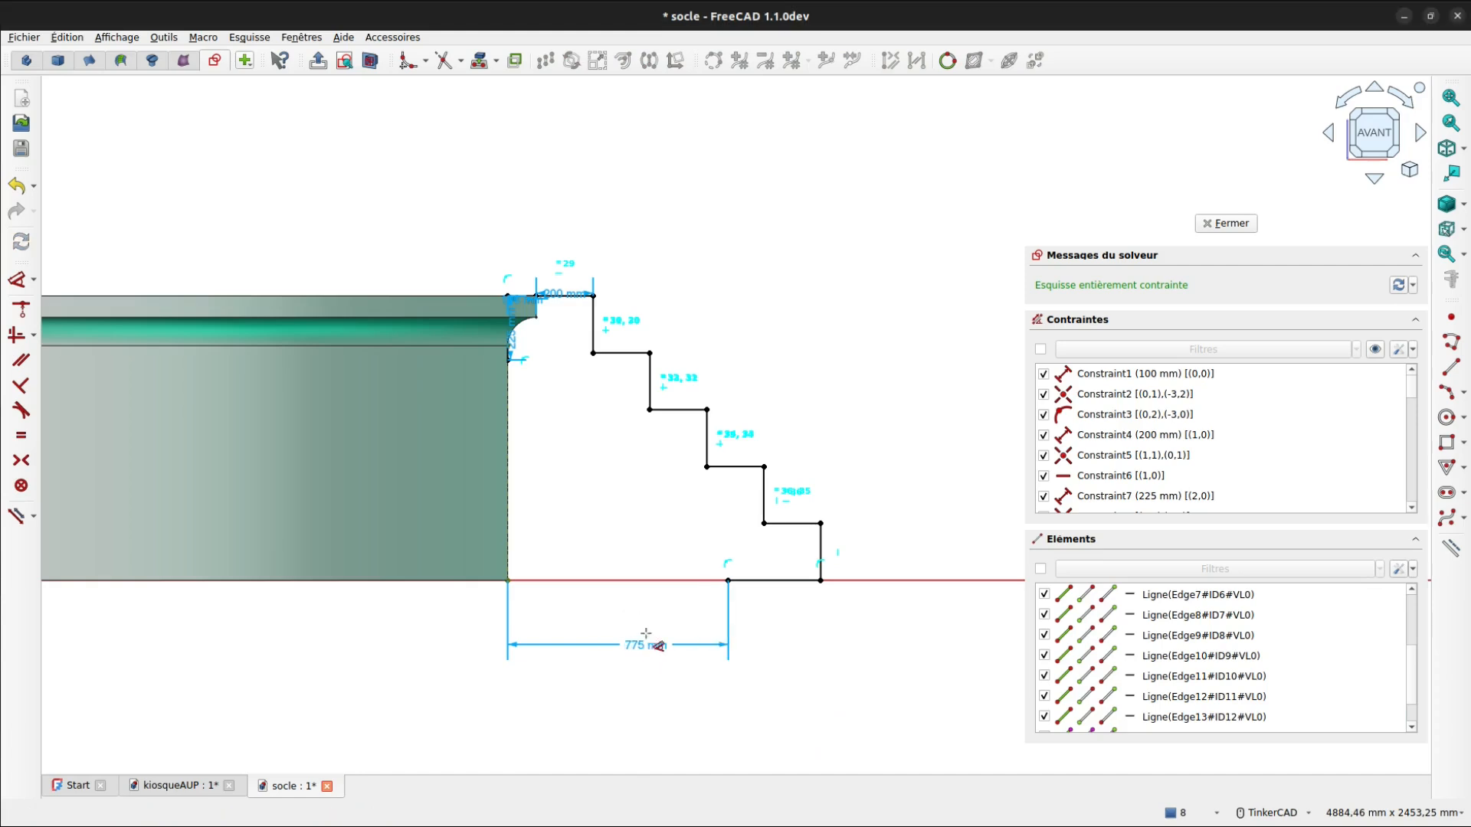
- Draw a three-point arc bulging outward from the bottom line's inner end to the lower end of the 225 mm vertical line
{"action": "left_click", "coordinate": [1453, 395]}
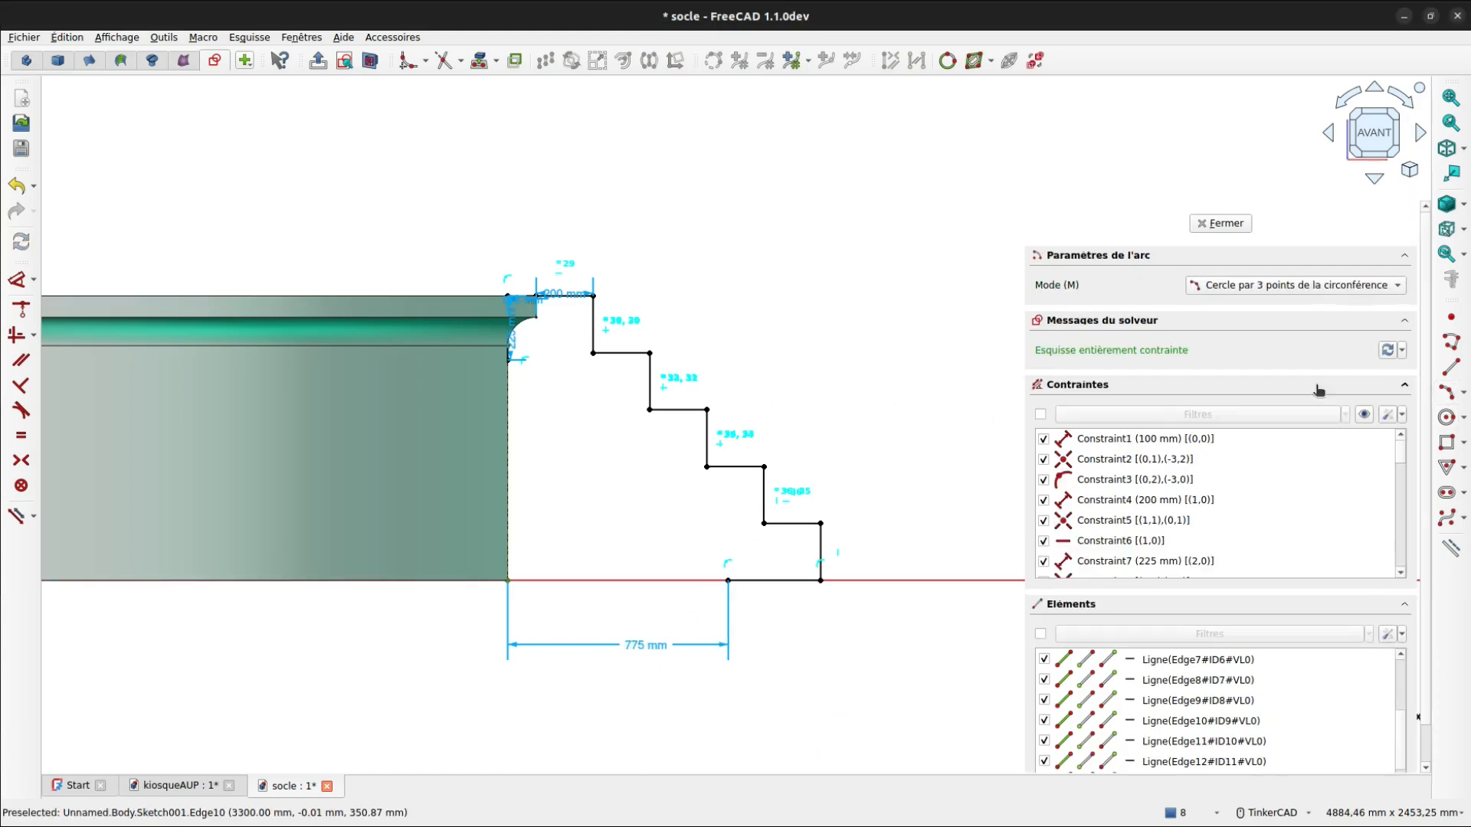
{"action": "left_click", "coordinate": [728, 580]}
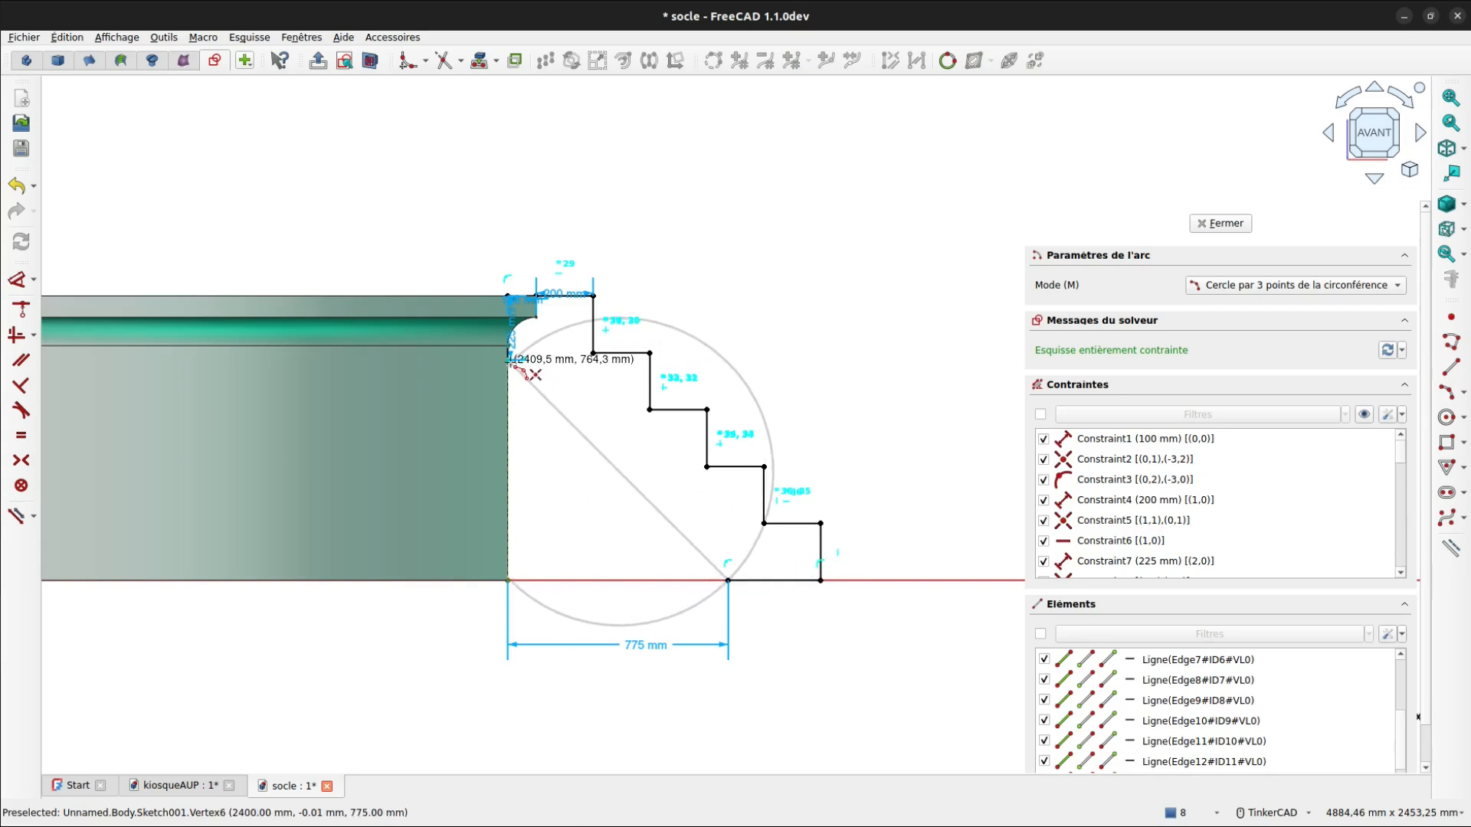
{"action": "left_click", "coordinate": [508, 360]}
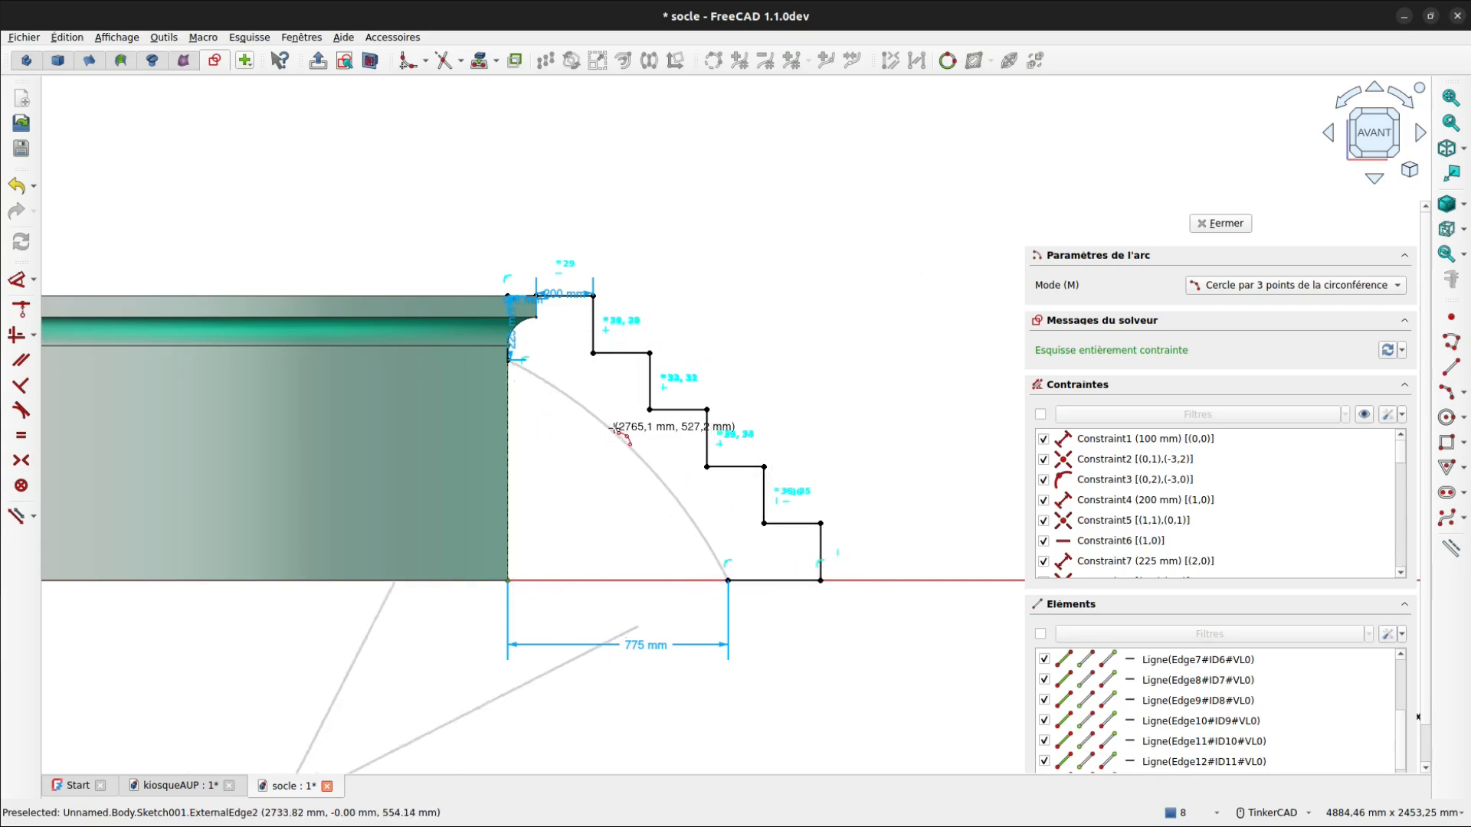
{"action": "left_click", "coordinate": [613, 426]}
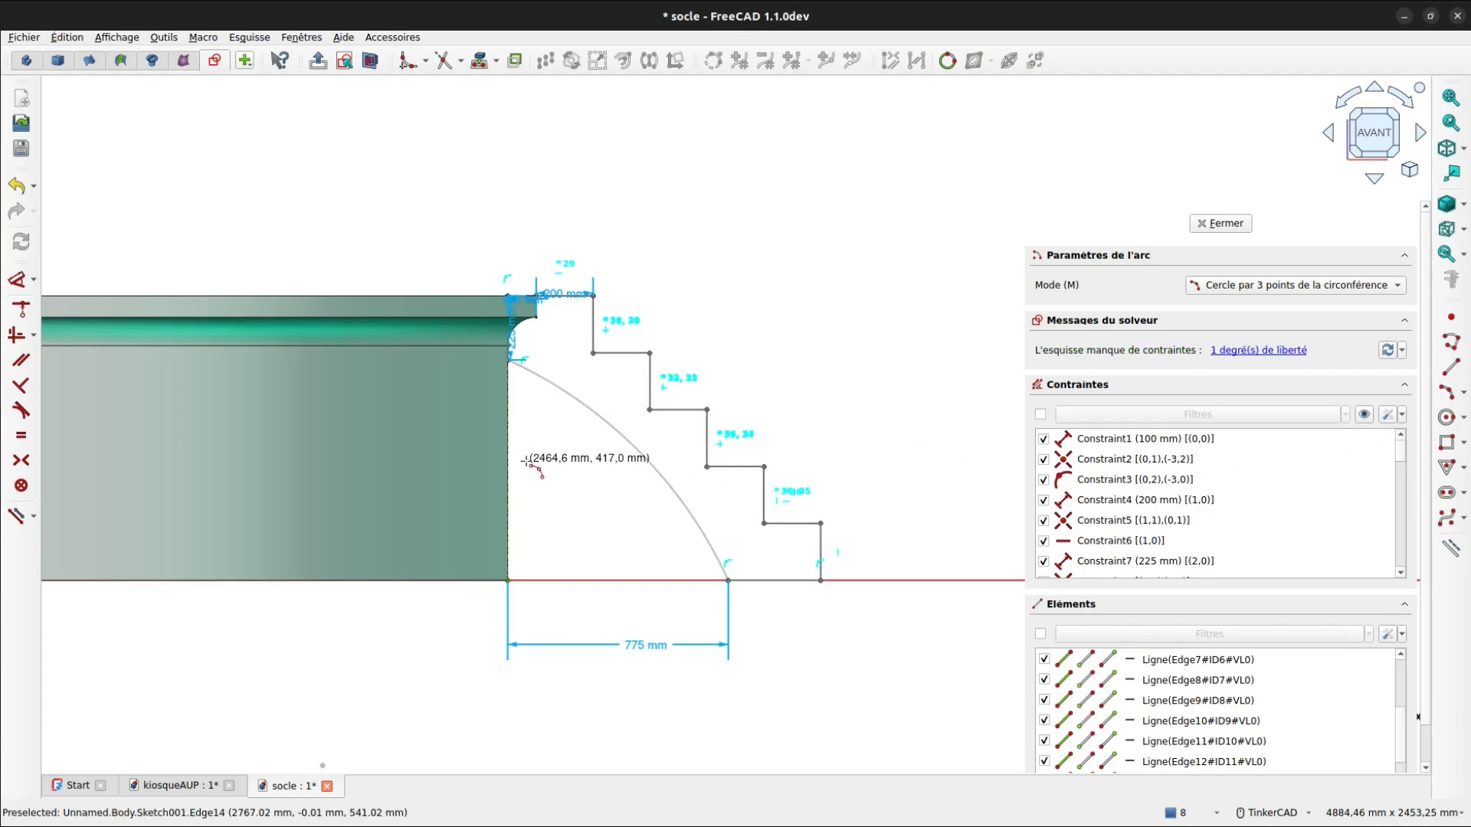
- Constrain the arc's radius to 1400 mm and close the stair sketch
{"action": "key", "text": "d"}
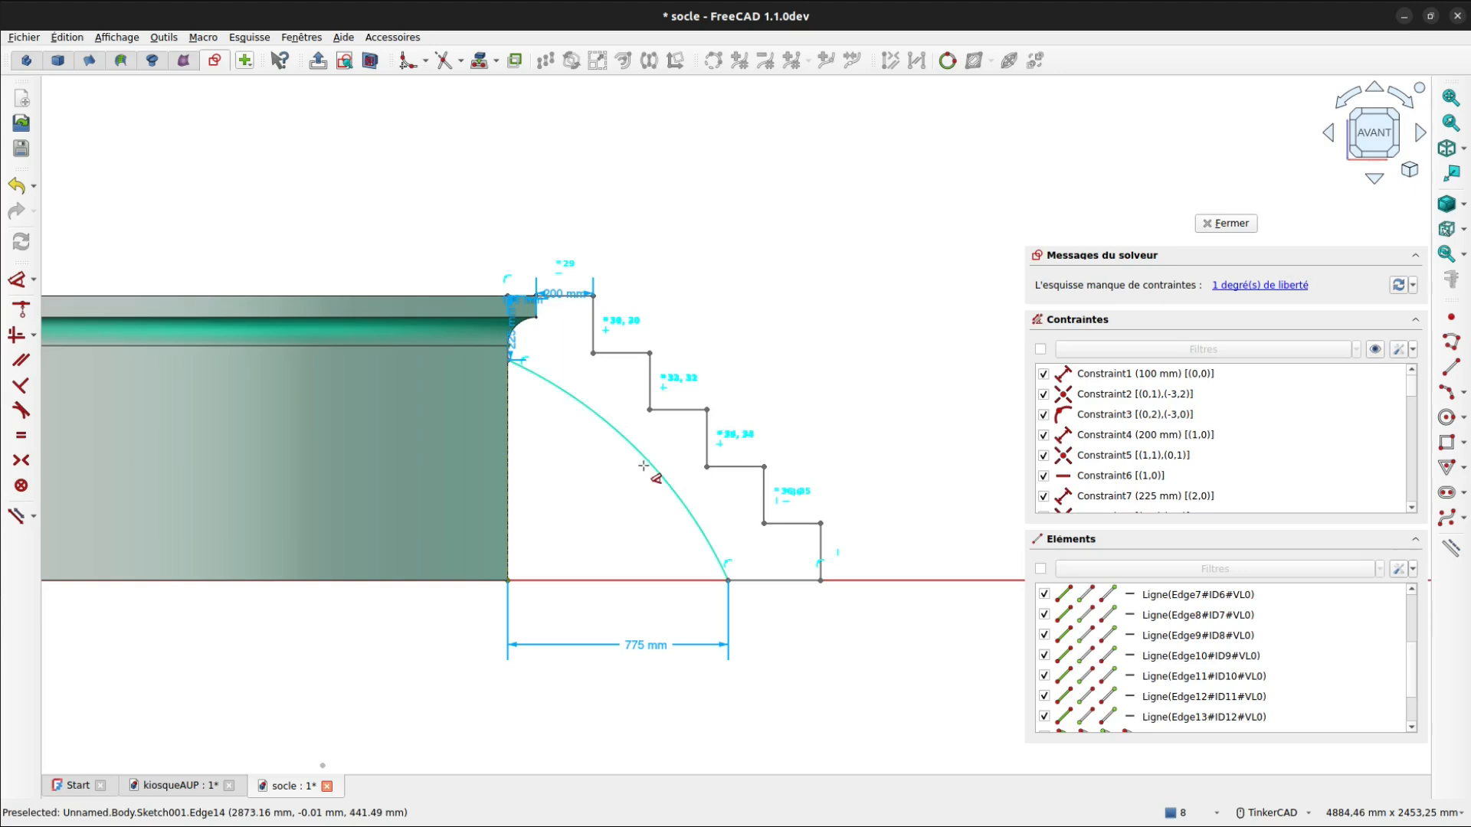
{"action": "left_click", "coordinate": [653, 467]}
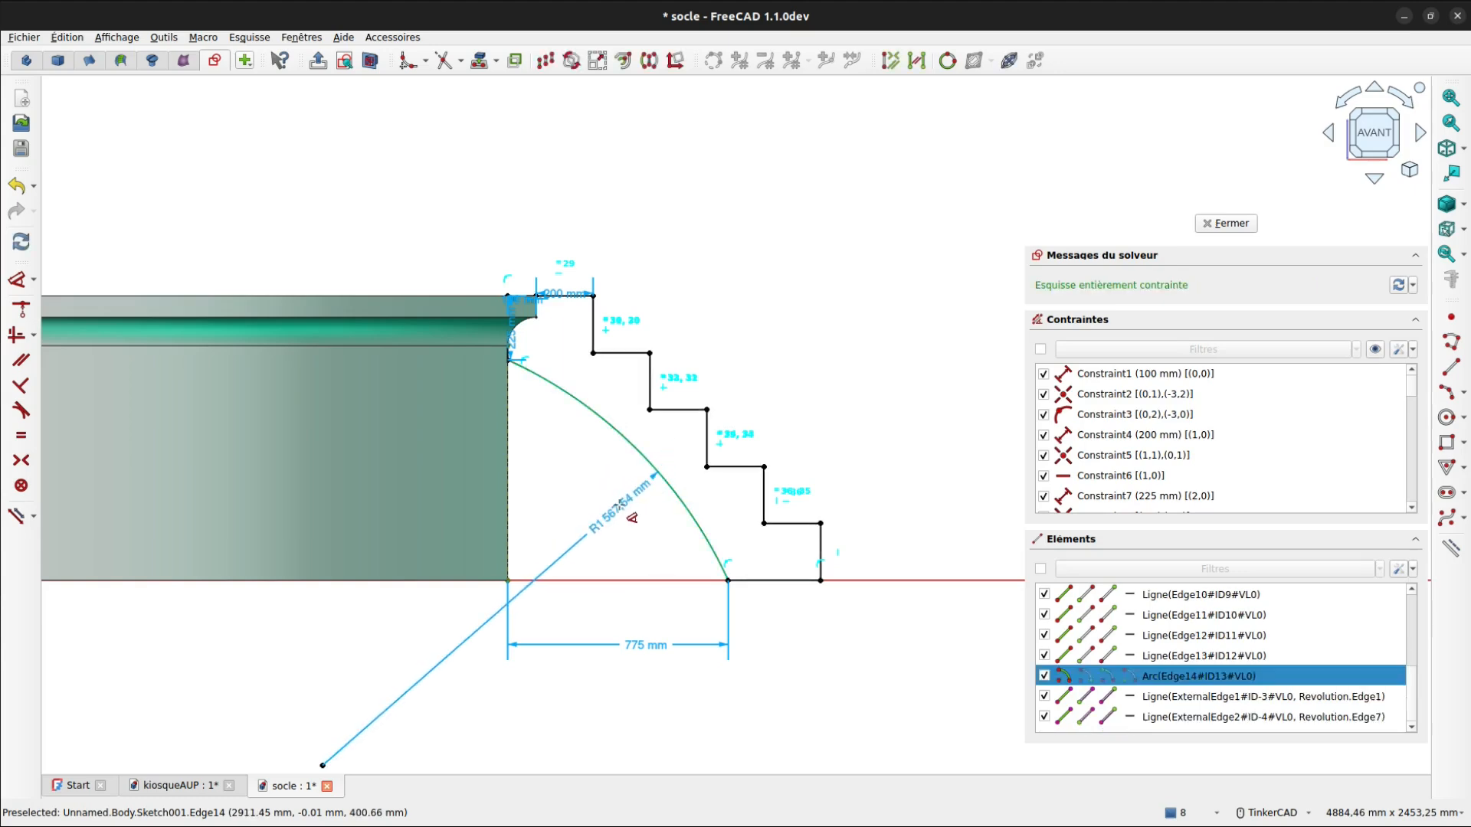
{"action": "left_click", "coordinate": [621, 508]}
{"action": "type", "text": "1400mm"}
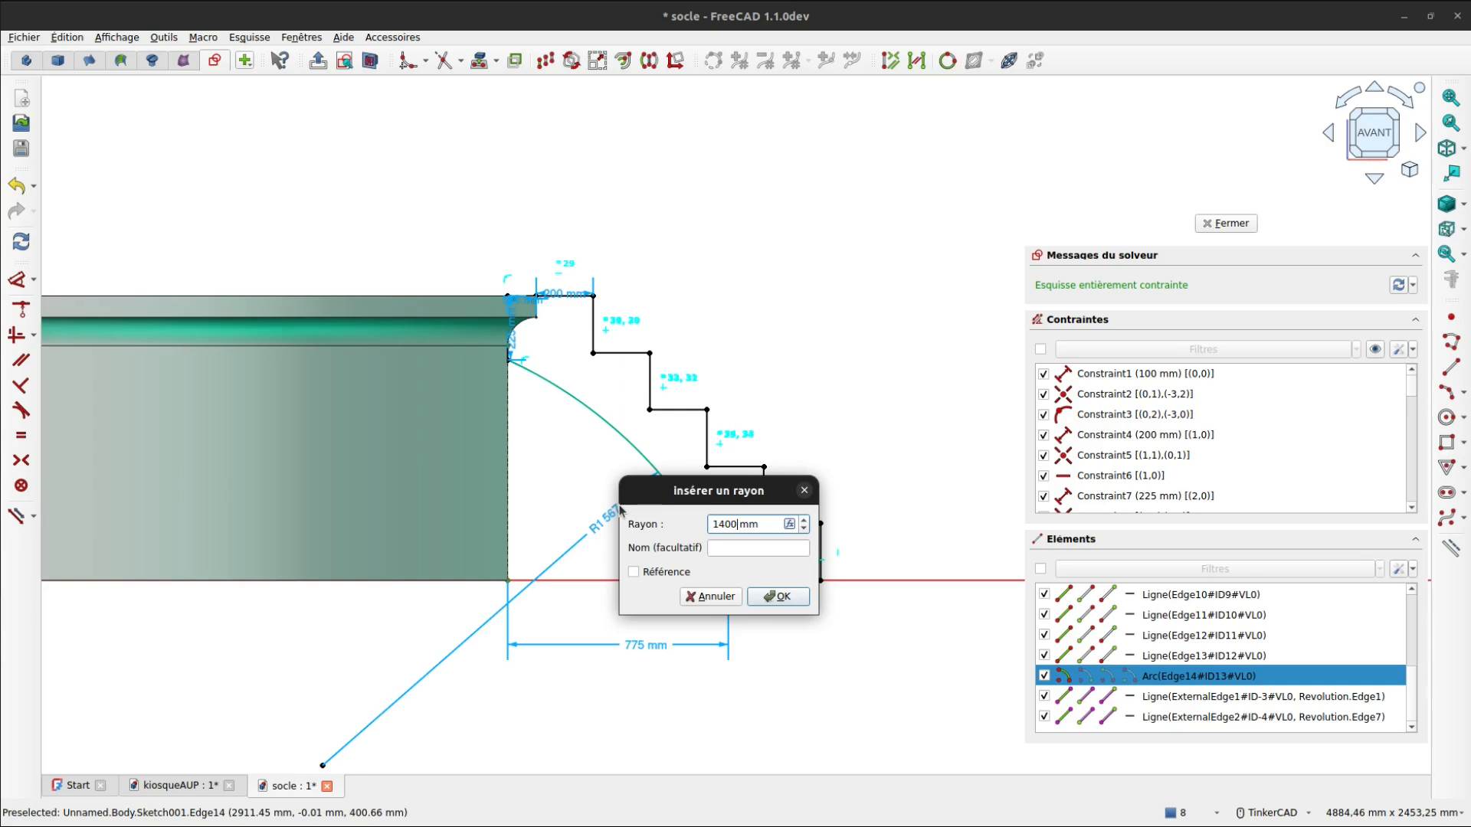
{"action": "key", "text": "Return"}
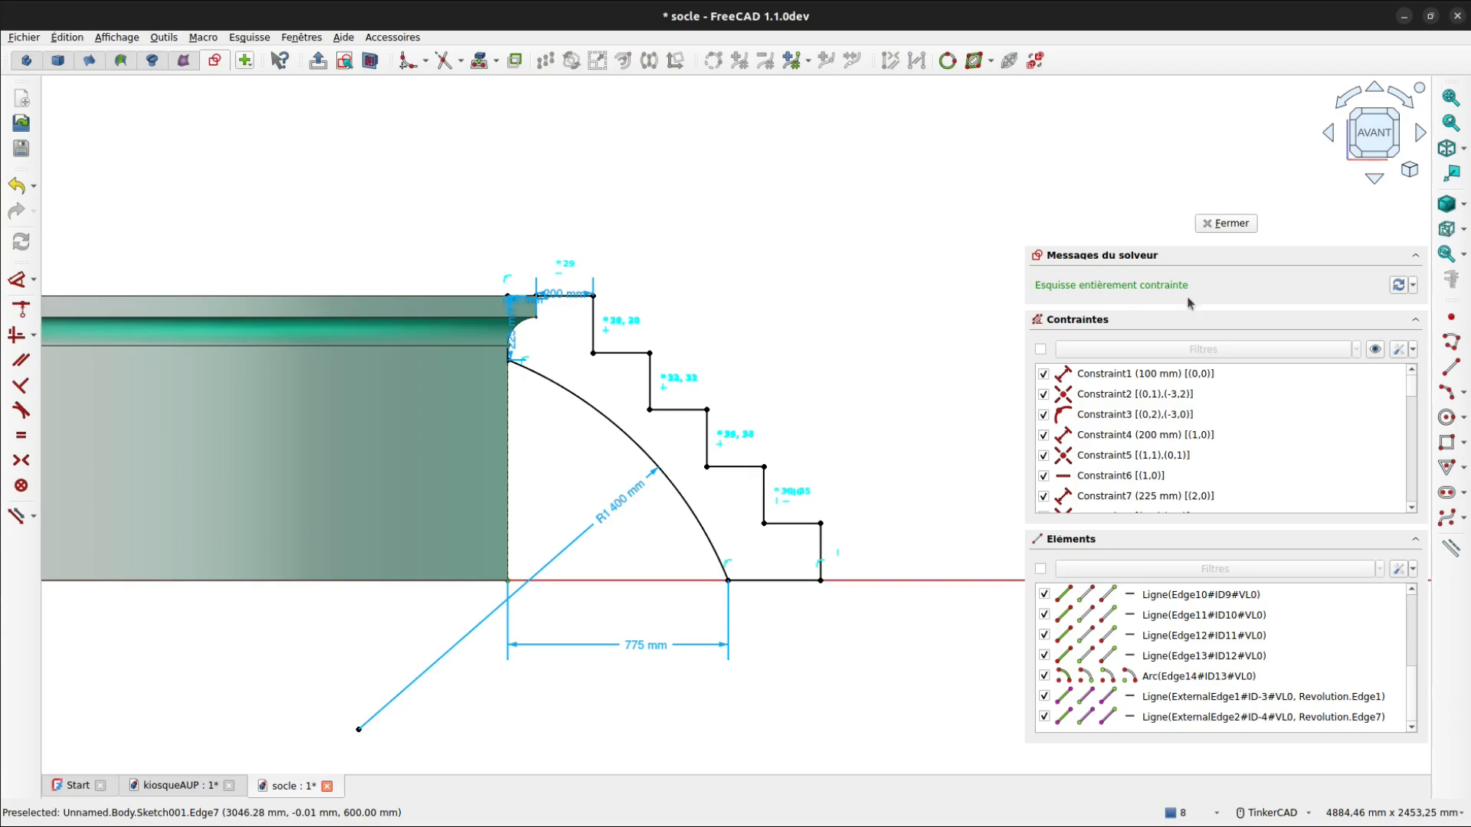
{"action": "left_click", "coordinate": [1213, 225]}
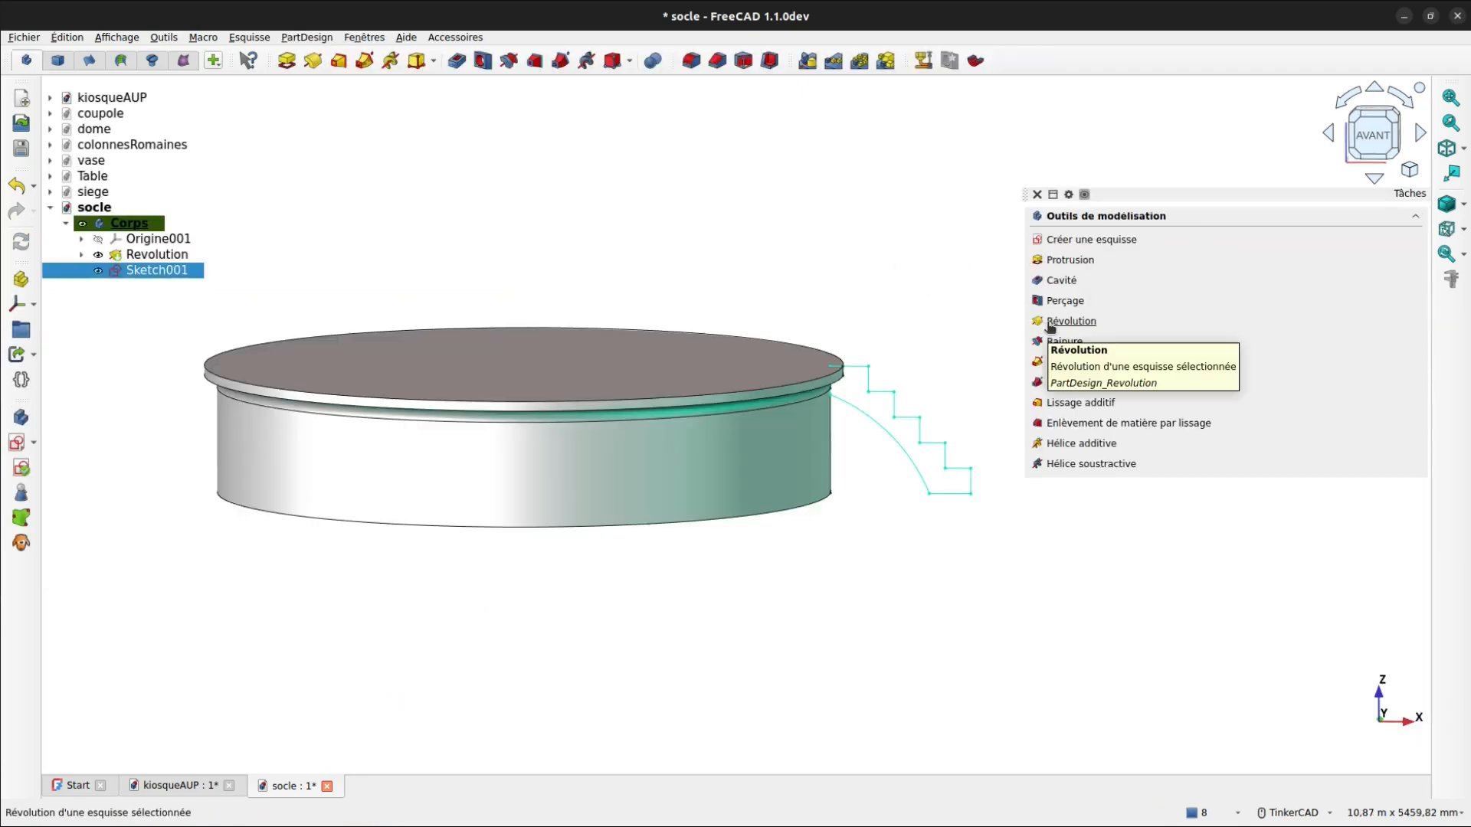
- Revolve the stair sketch 80° around its vertical axis, symmetric to the sketch plane
{"action": "left_click", "coordinate": [1071, 321]}
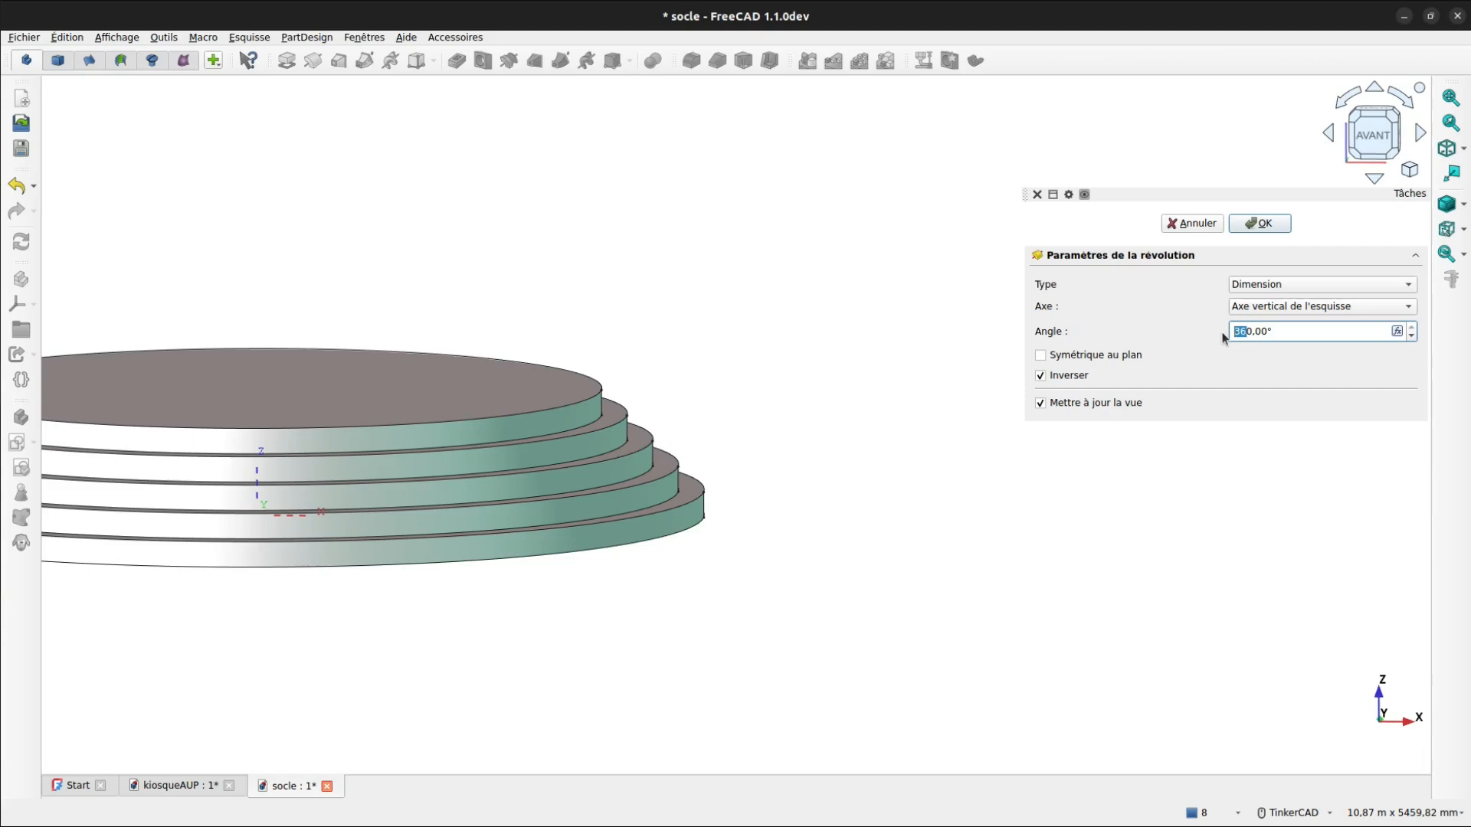
{"action": "left_click", "coordinate": [1042, 356]}
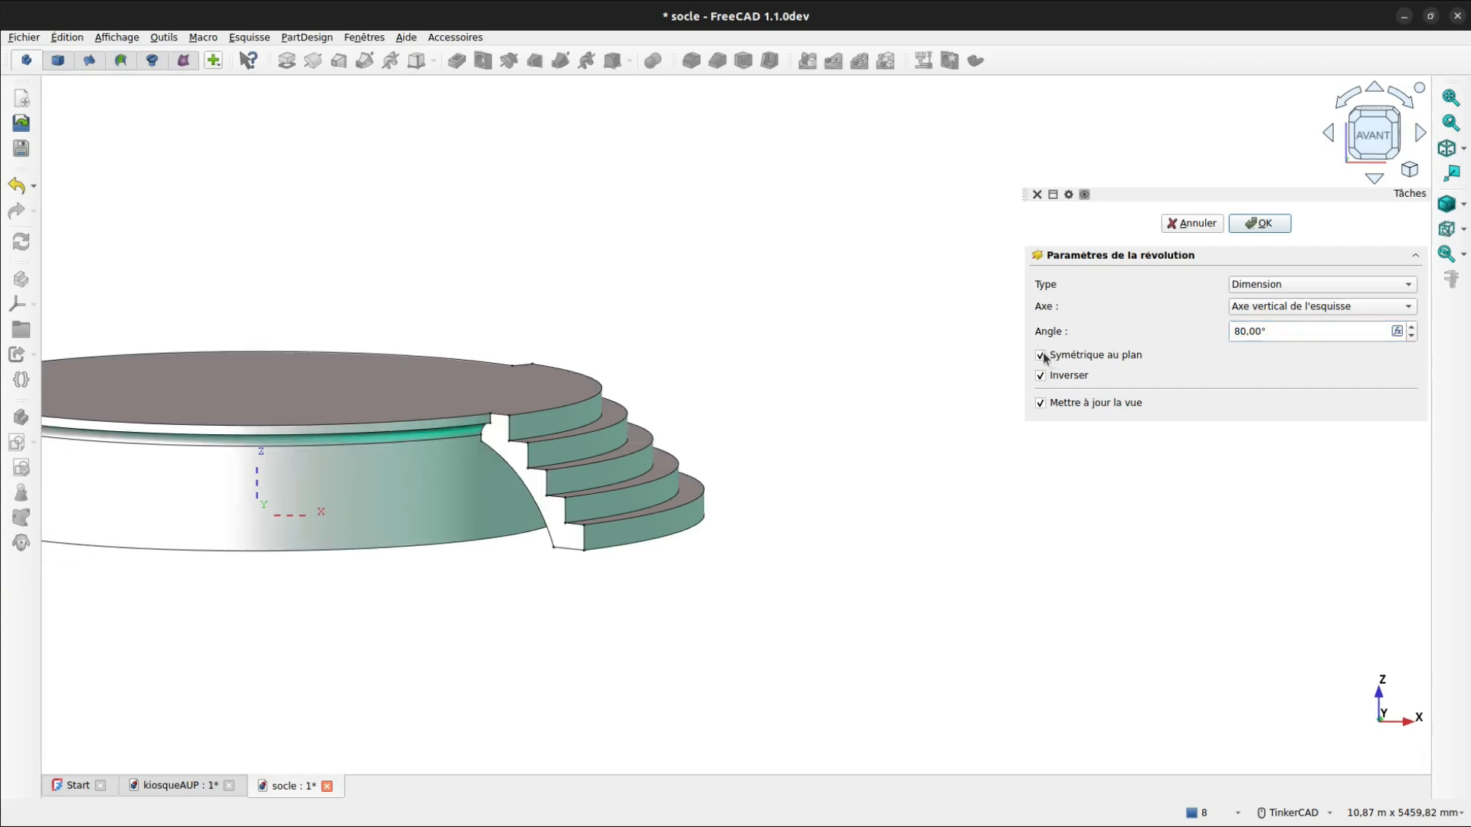
{"action": "right_click_drag", "start_coordinate": [613, 429], "coordinate": [728, 463]}
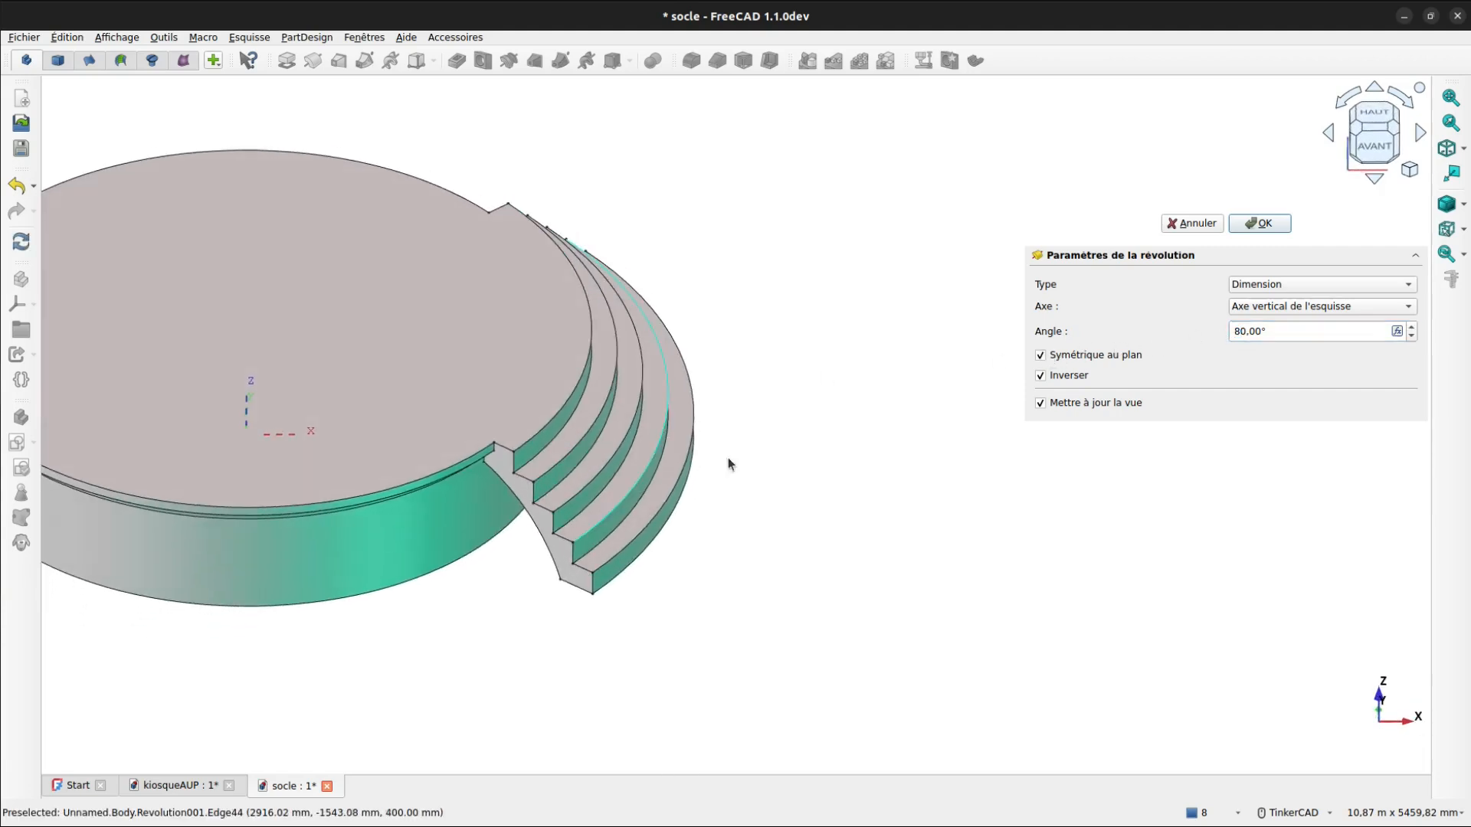
{"action": "left_click", "coordinate": [1262, 223]}
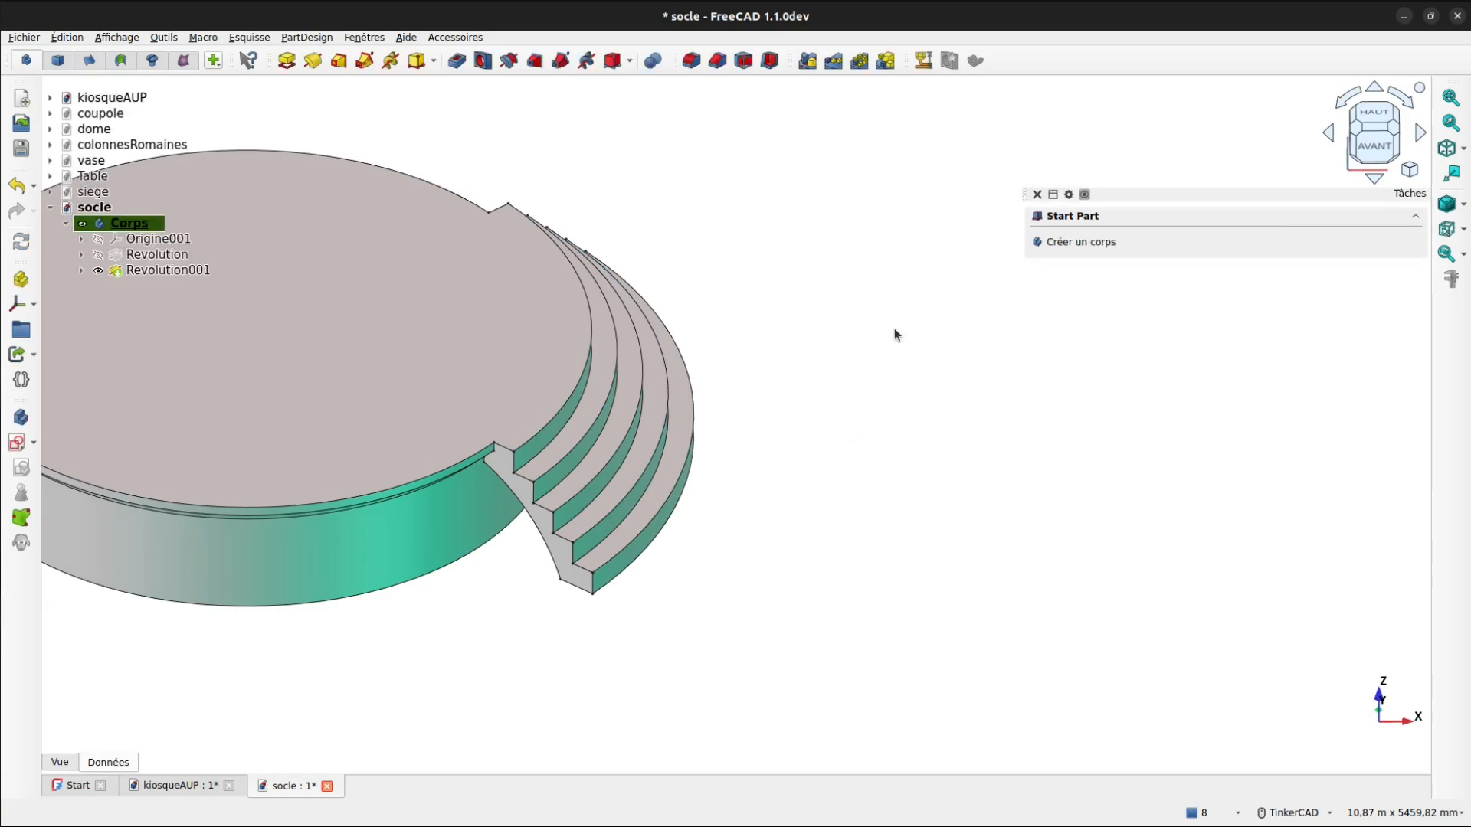
- Create a second body in the socle document and label it bassin
{"action": "left_click", "coordinate": [21, 418]}
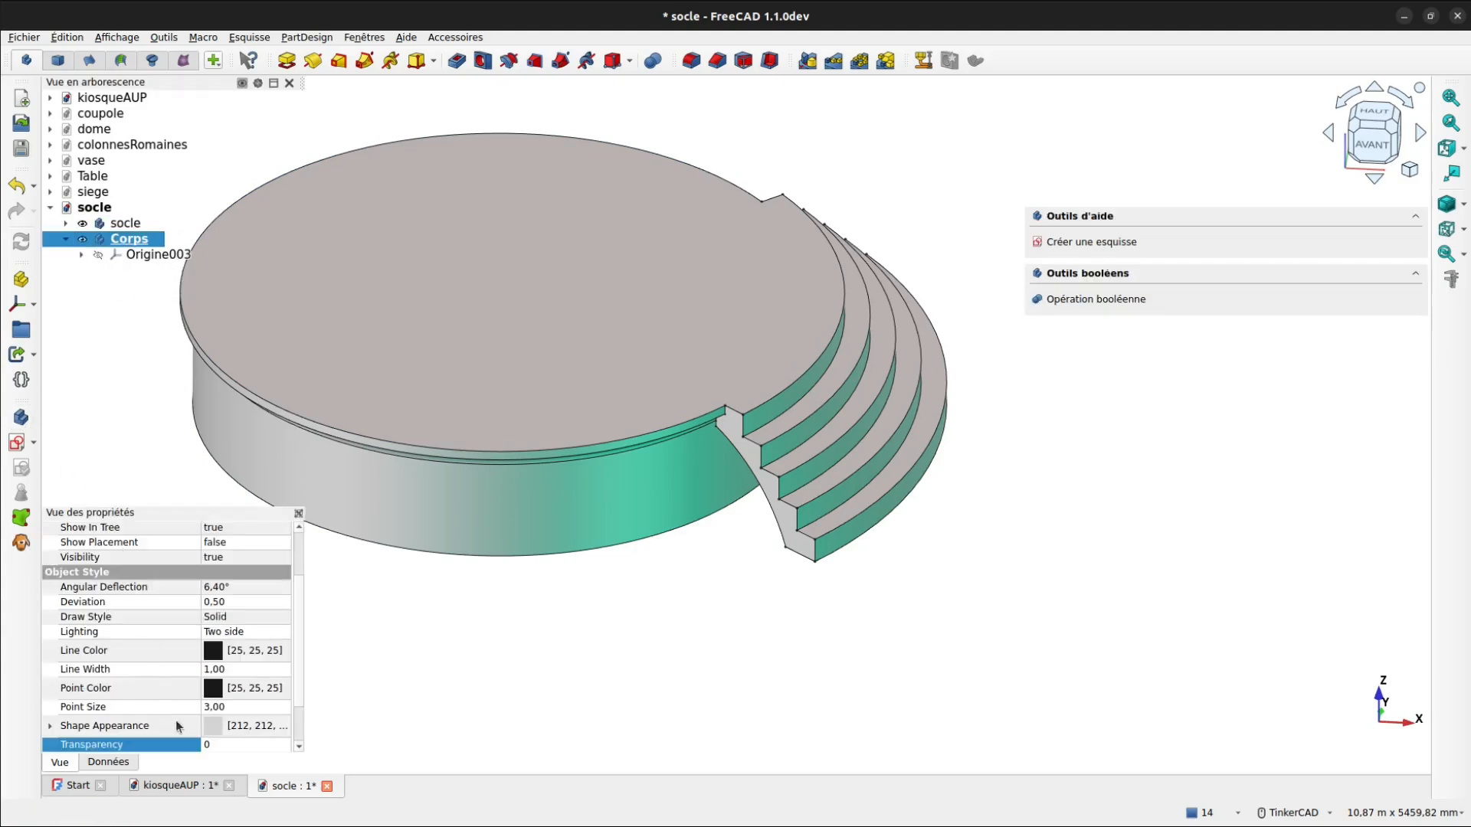
{"action": "left_click", "coordinate": [108, 762]}
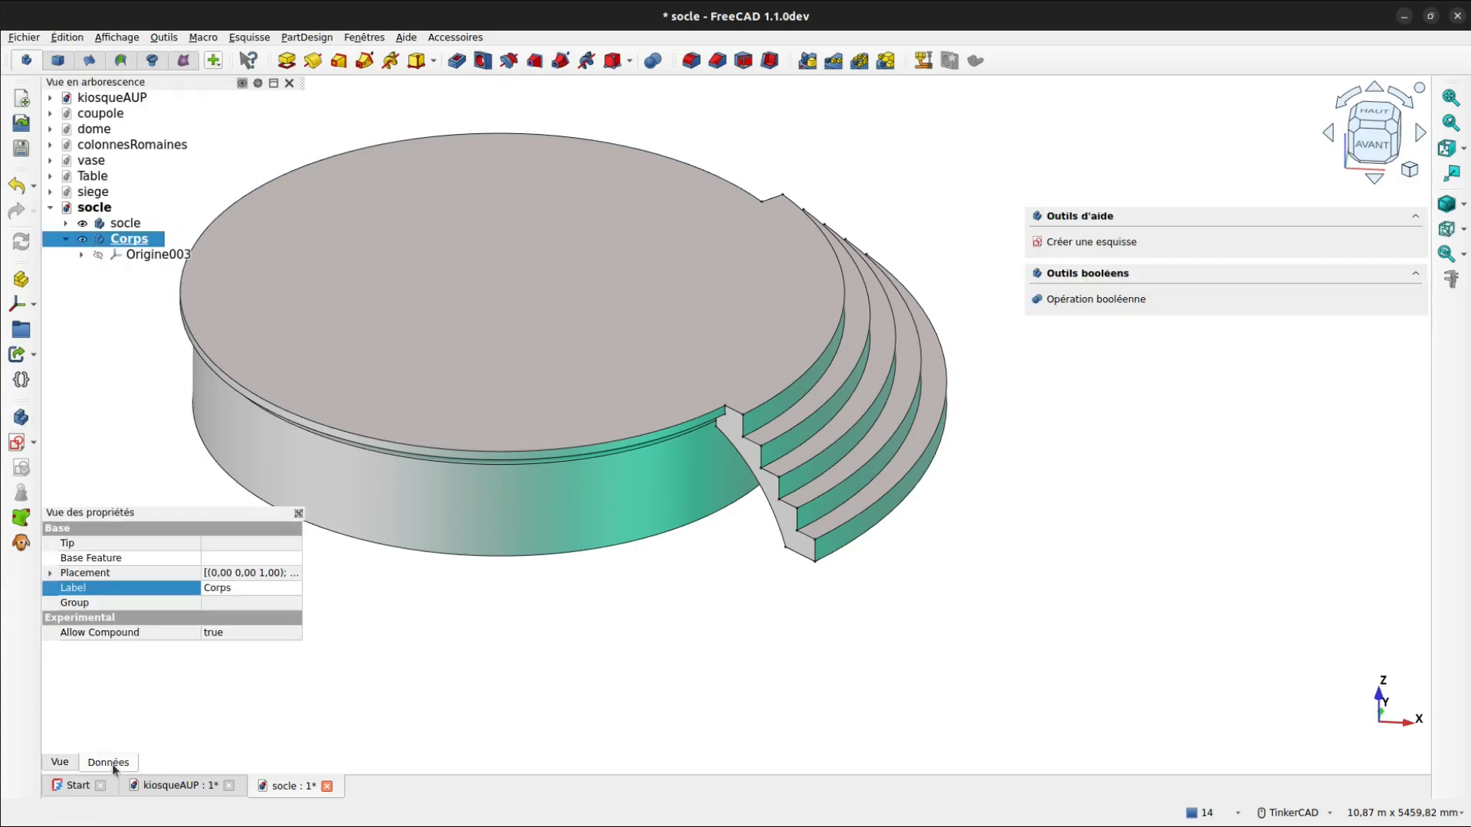
{"action": "left_click", "coordinate": [245, 588]}
{"action": "type", "text": "bassi"}
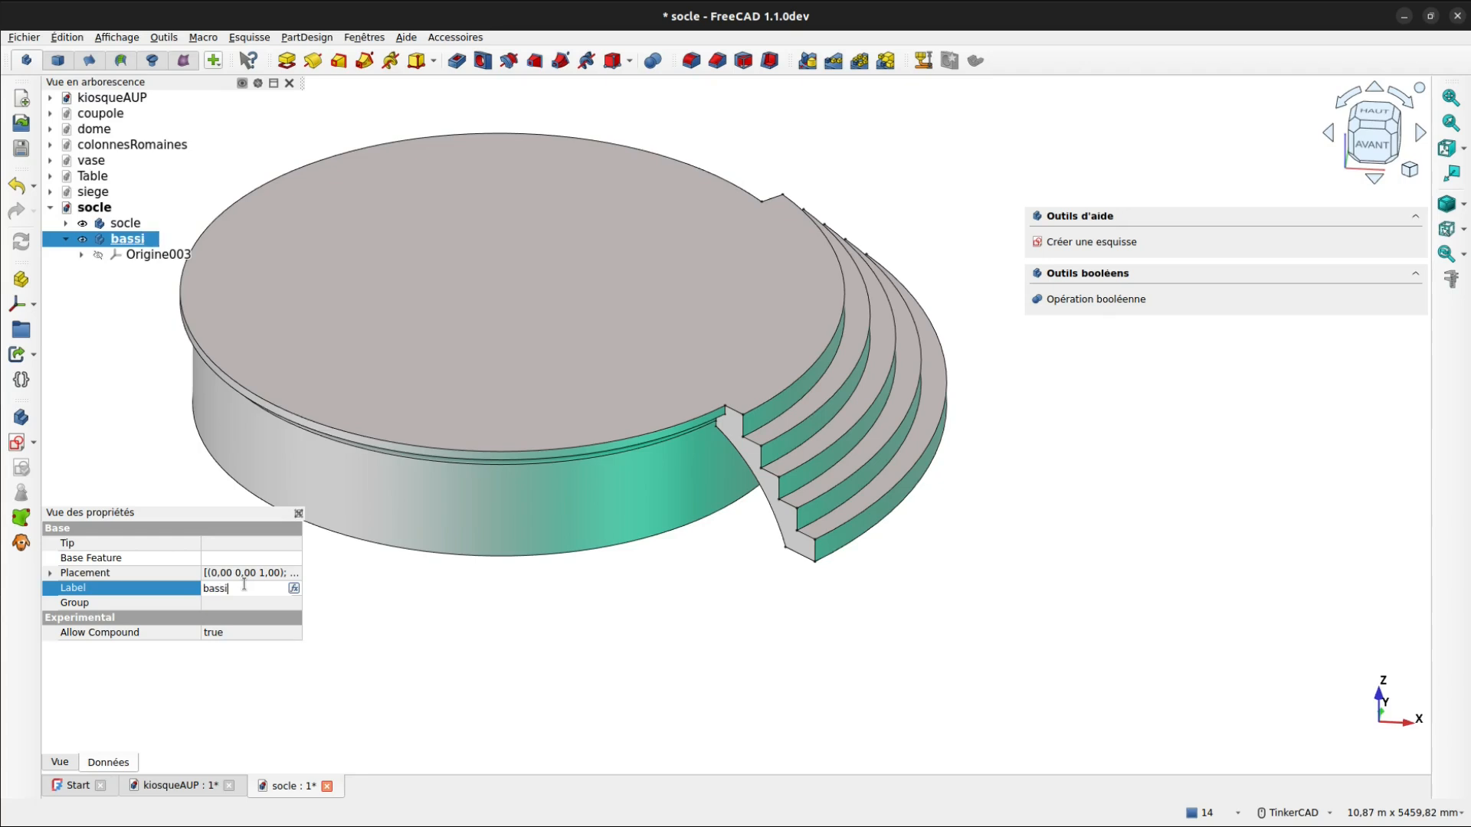
{"action": "type", "text": "n"}
{"action": "key", "text": "Return"}
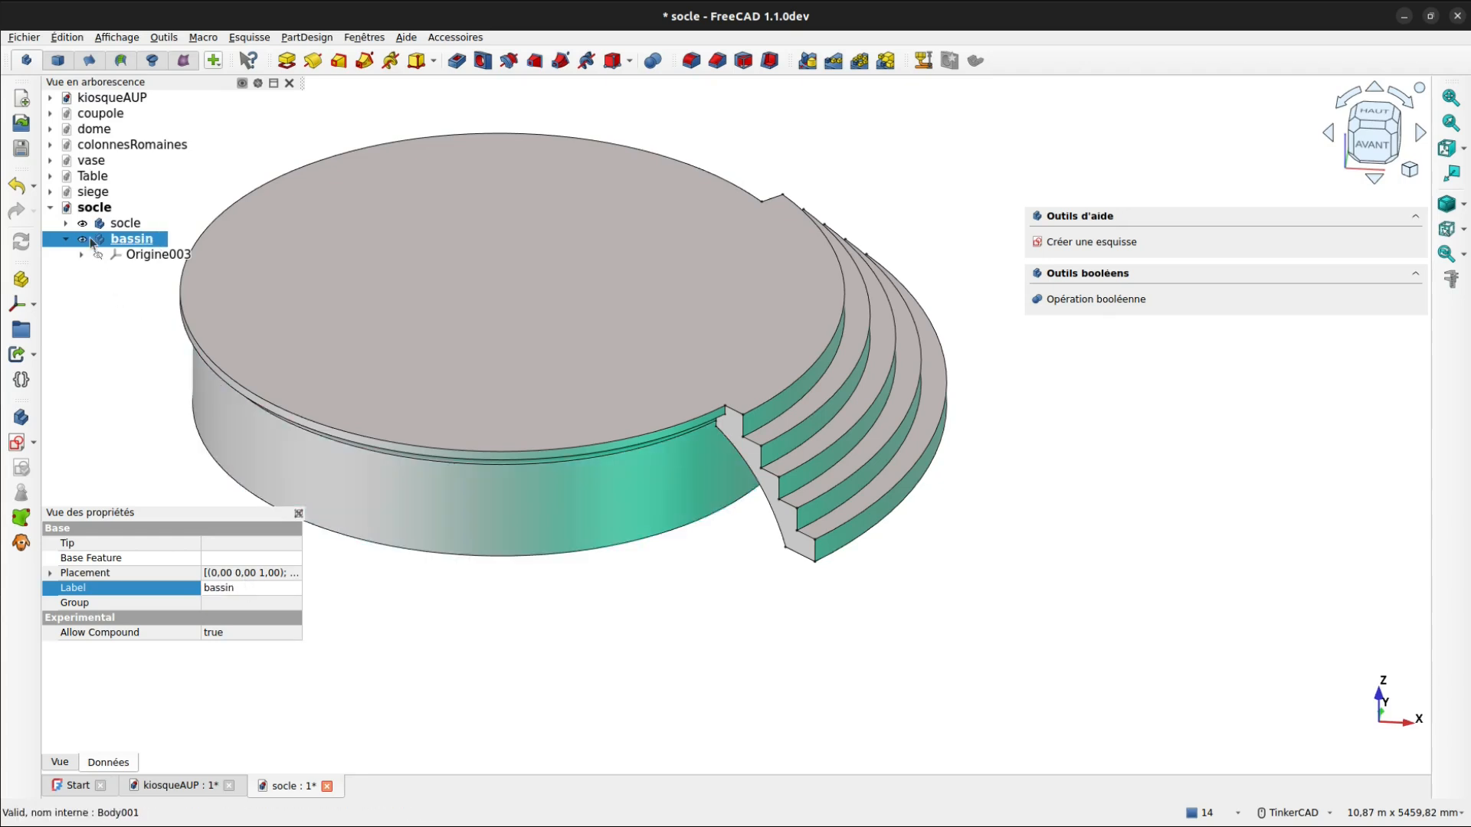
- Create a shape binder of the stair sketch Sketch001 in the bassin body and hide the socle body
{"action": "double_click", "coordinate": [63, 229]}
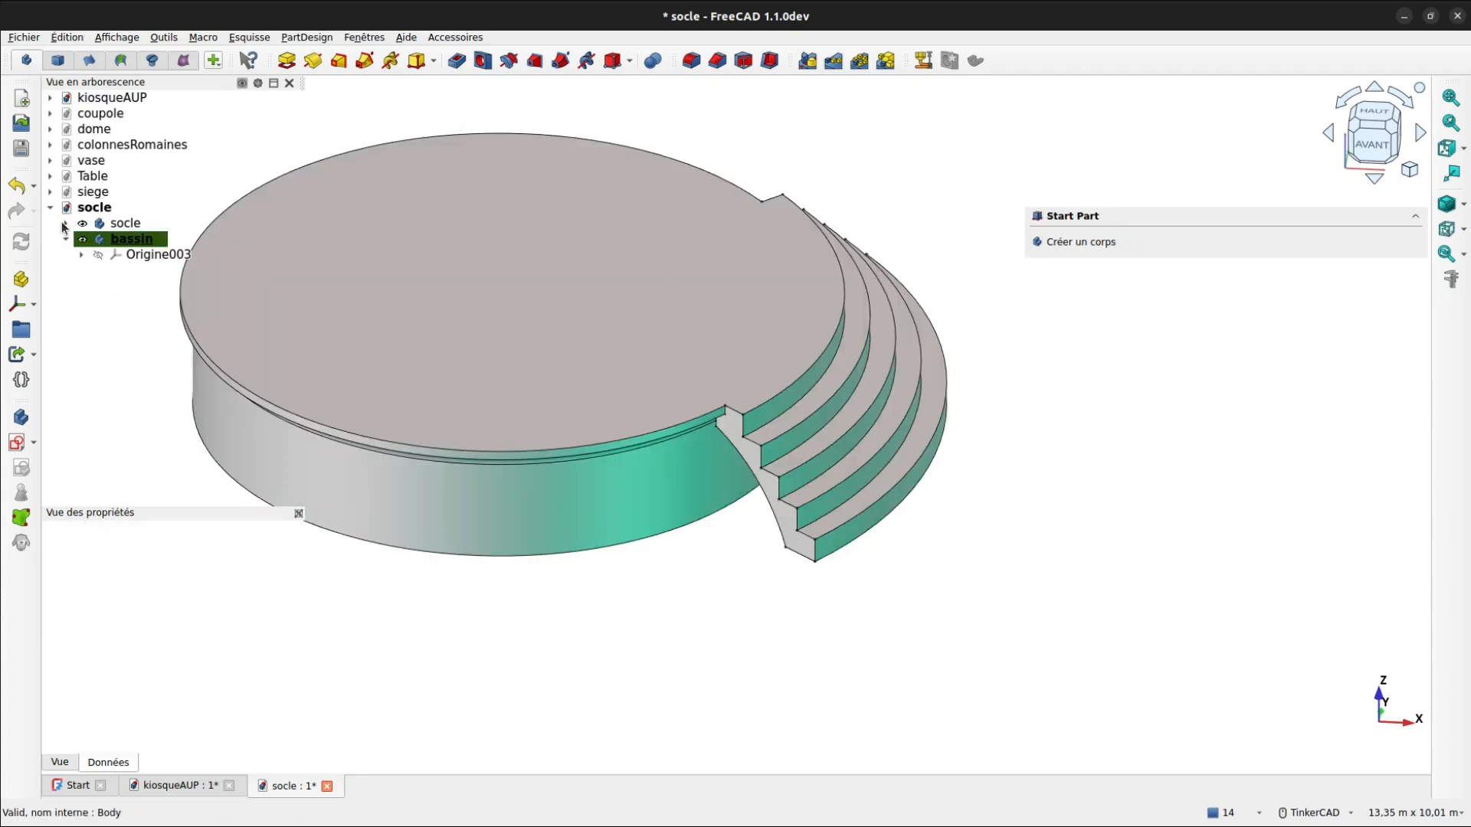
{"action": "left_click", "coordinate": [65, 224]}
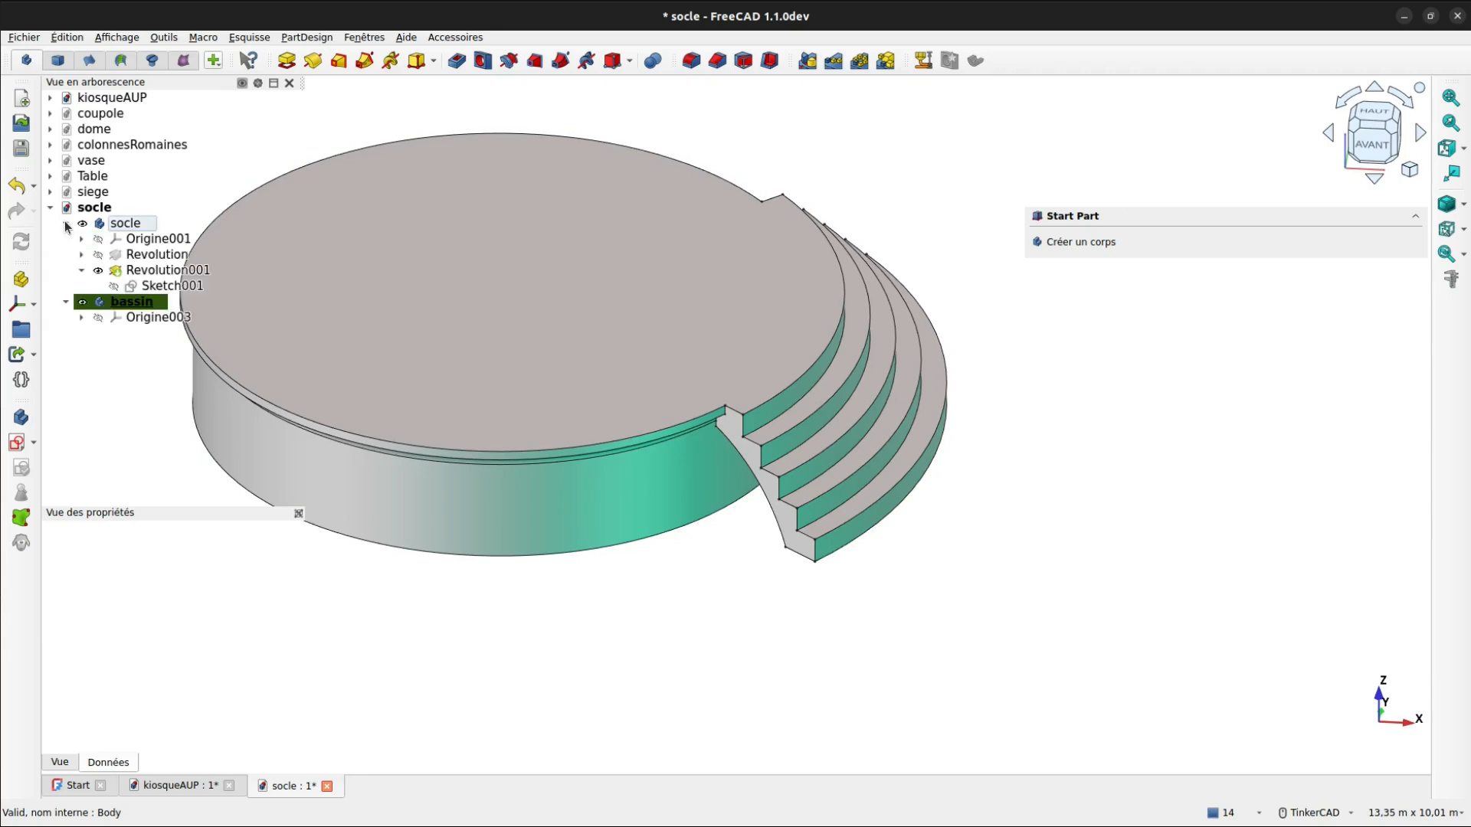
{"action": "left_click", "coordinate": [165, 286]}
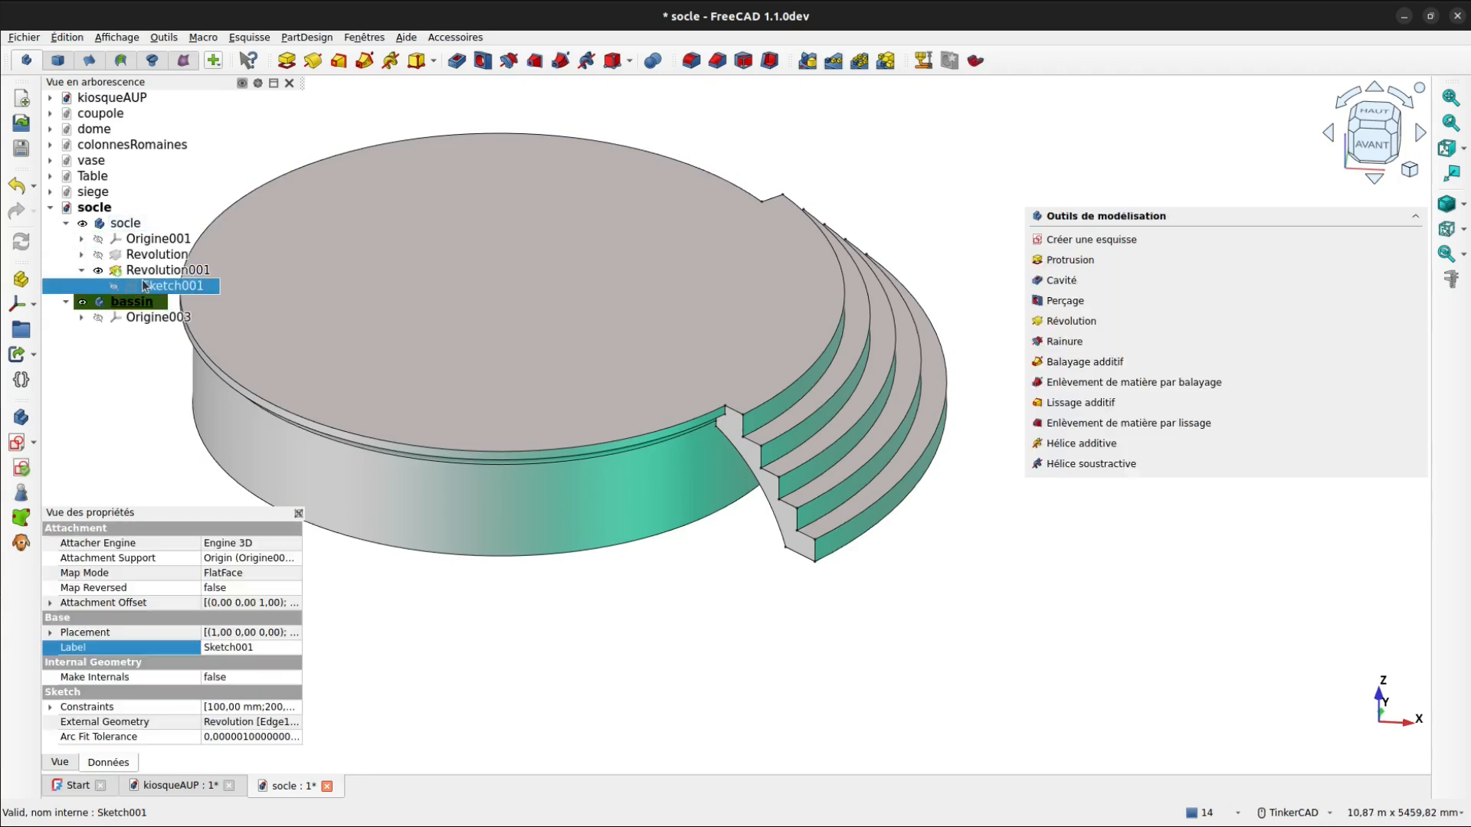
{"action": "left_click", "coordinate": [22, 519]}
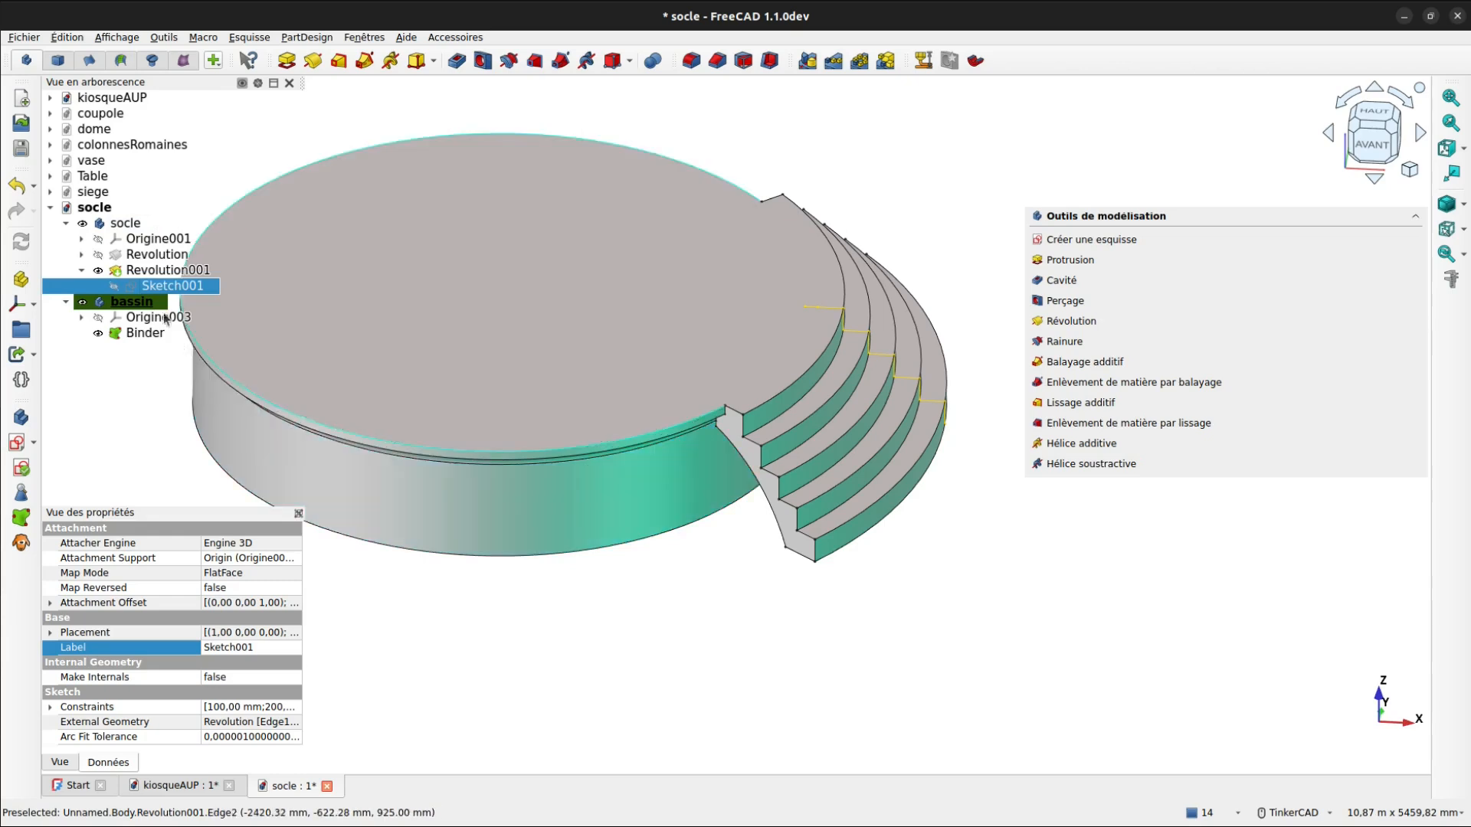
{"action": "left_click", "coordinate": [83, 224]}
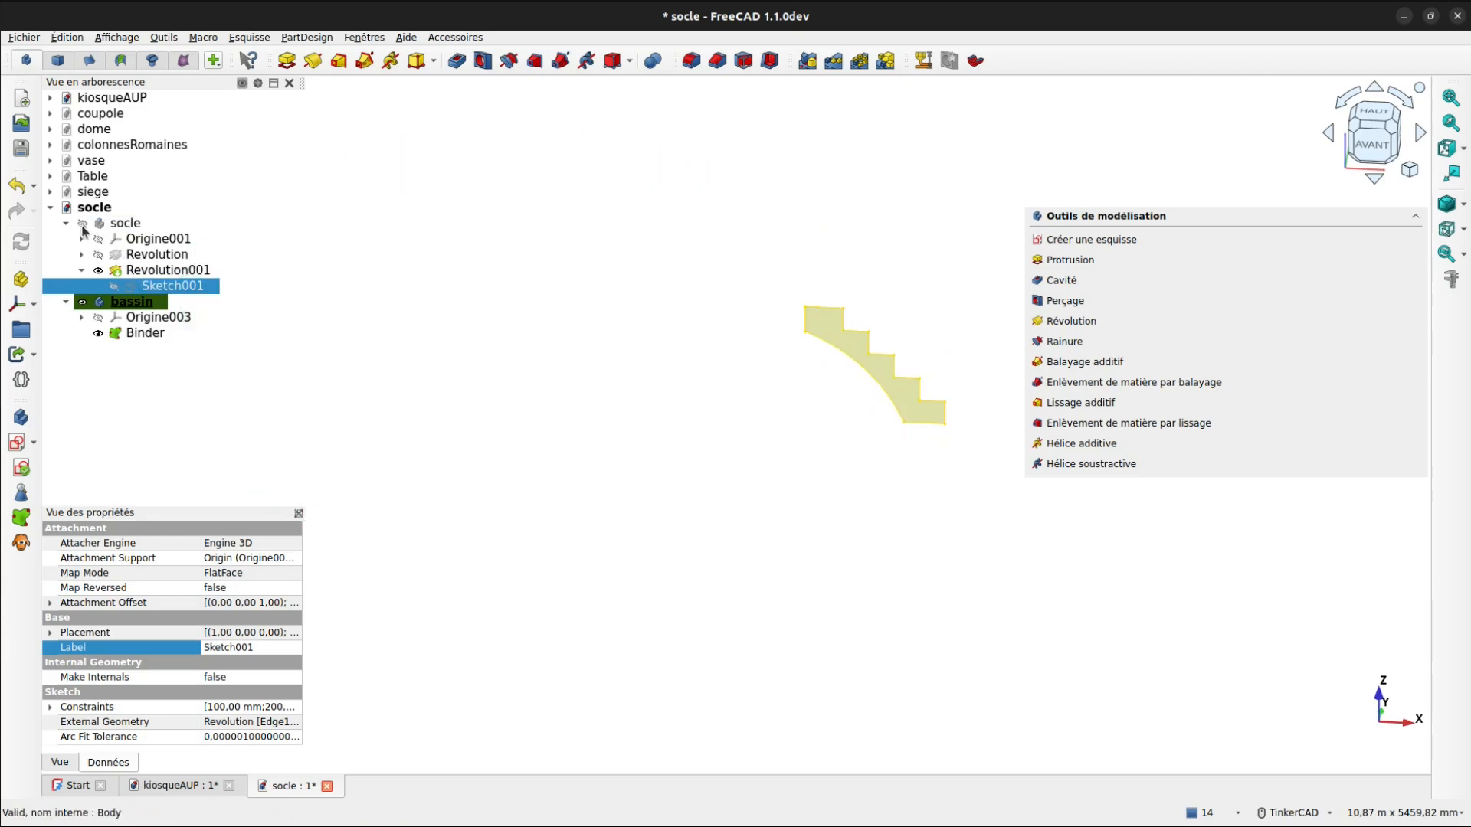
{"action": "left_click", "coordinate": [517, 378]}
- Create a new sketch on the XZ plane of the bassin body
{"action": "left_click", "coordinate": [19, 442]}
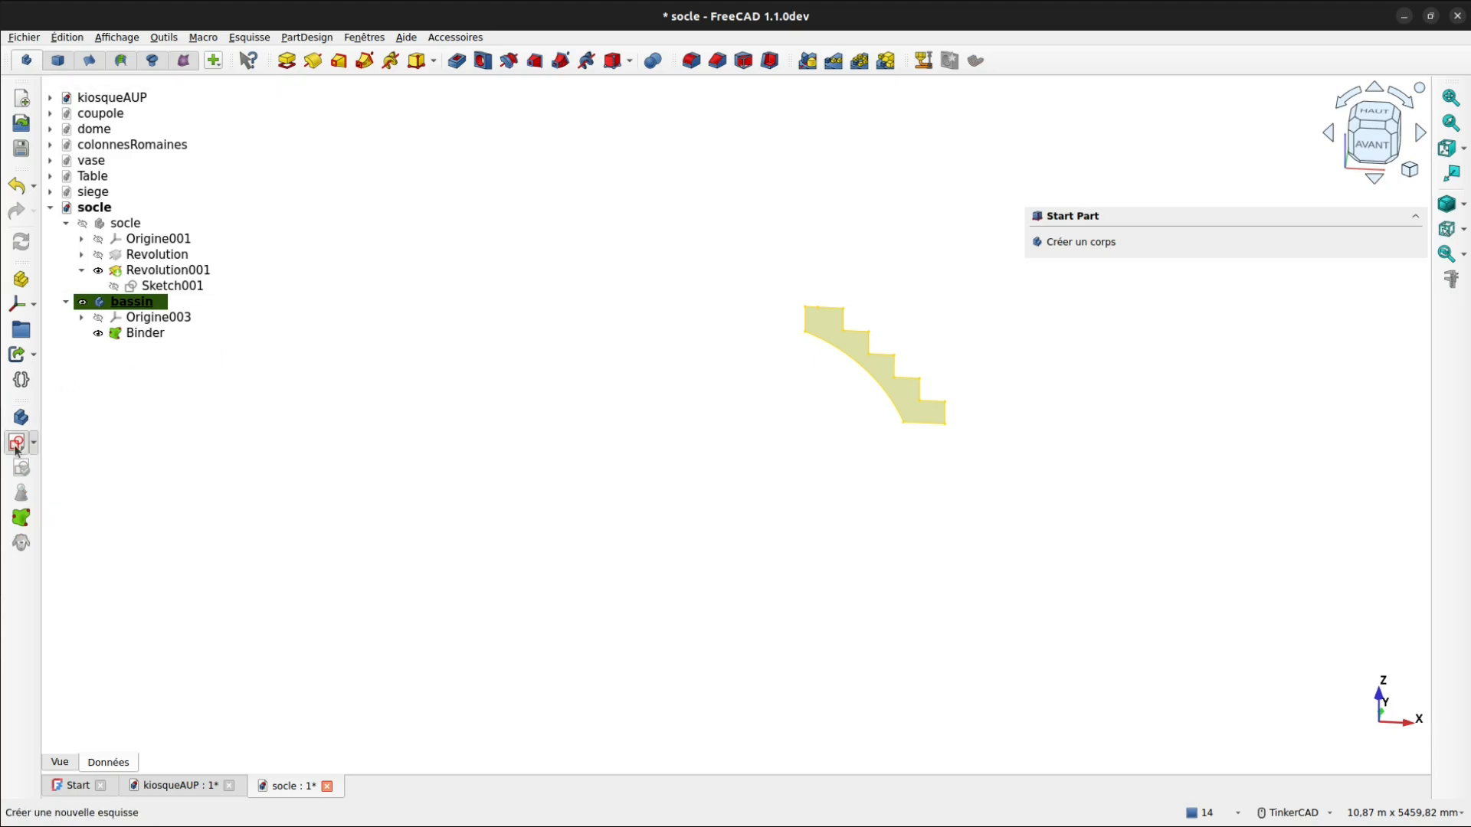
{"action": "left_click", "coordinate": [1097, 293]}
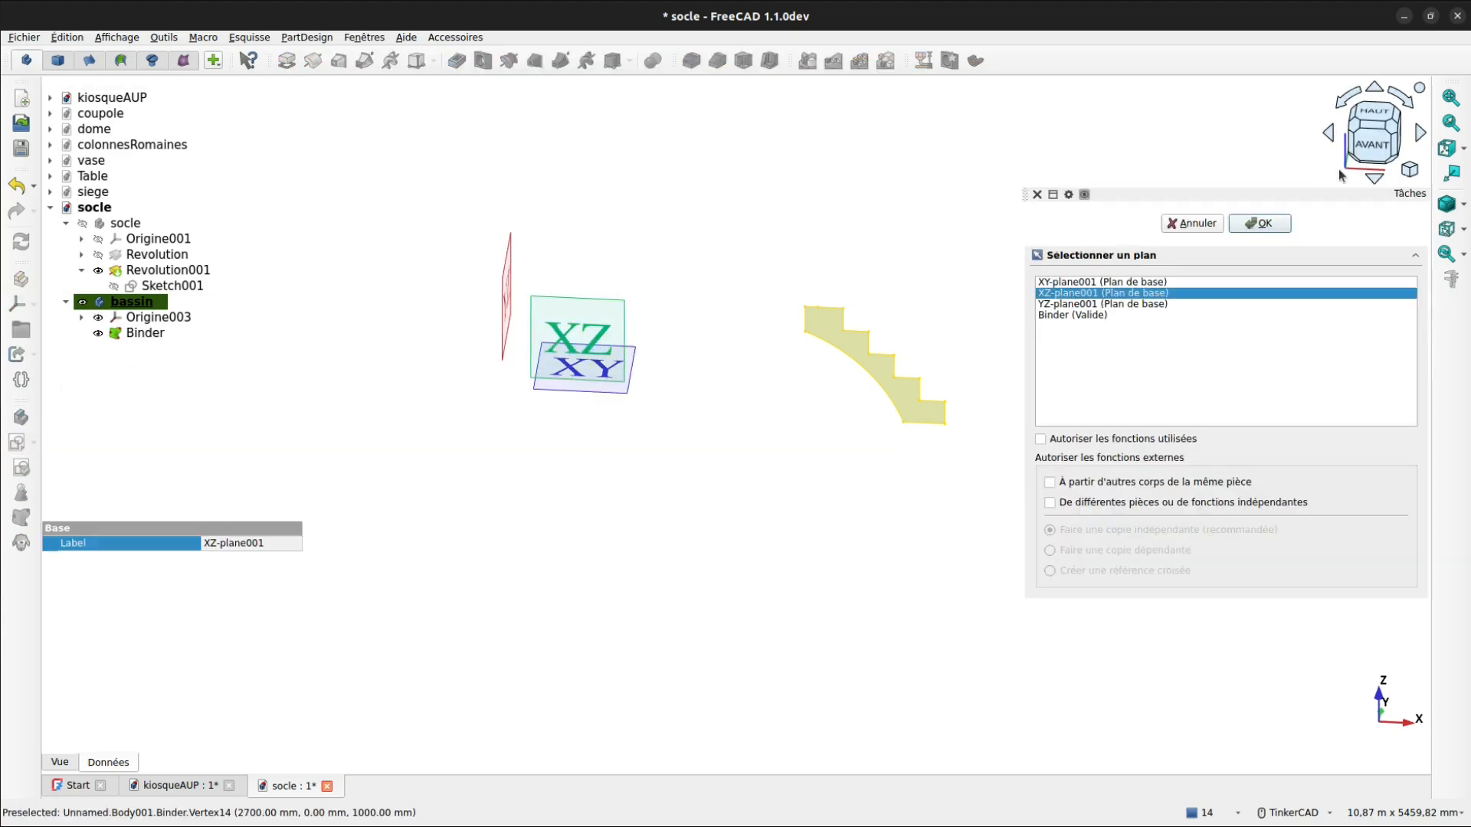
{"action": "left_click", "coordinate": [1248, 226]}
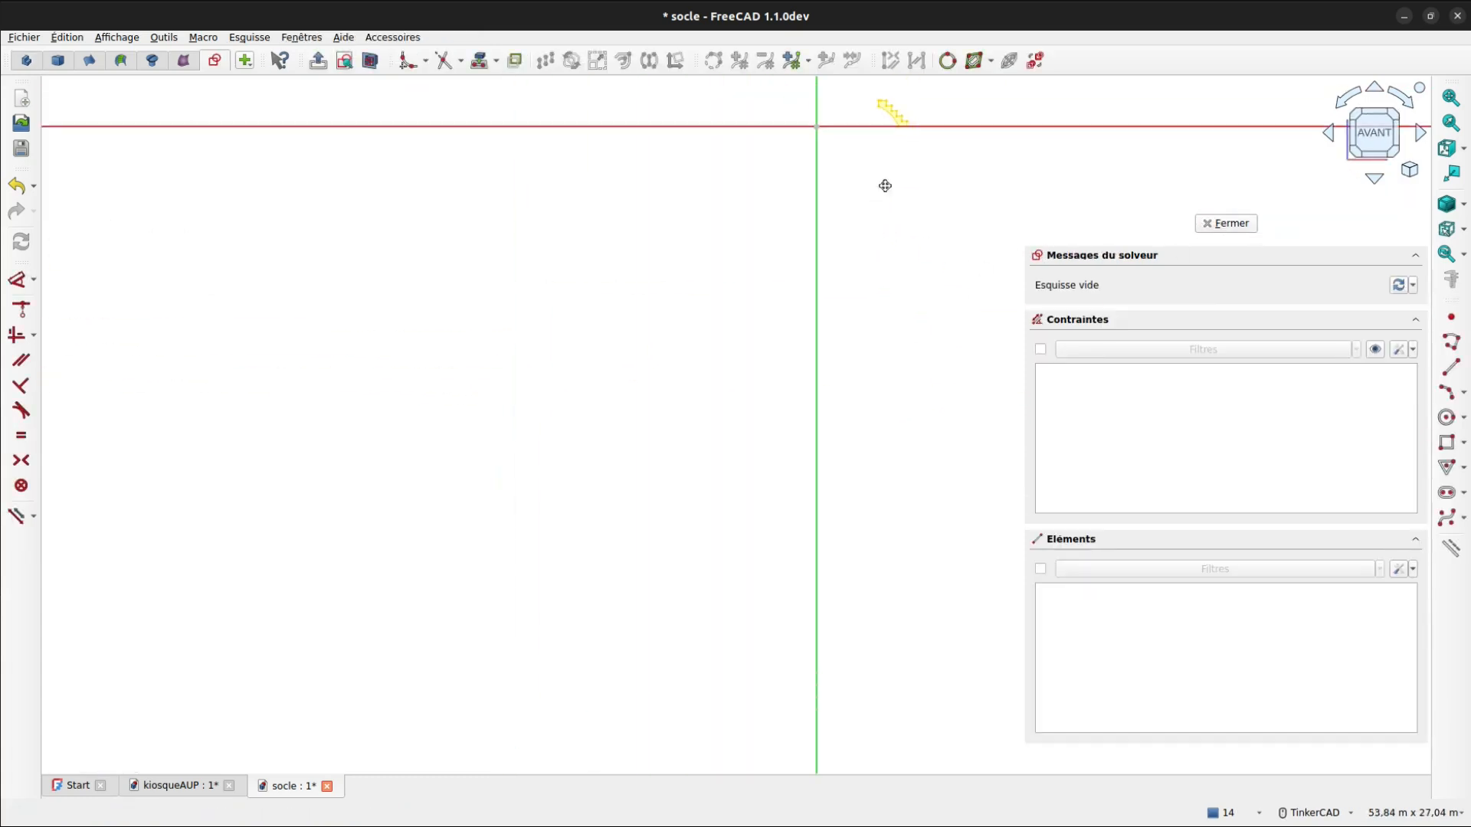
- Project the stair profile's inner vertical edge and its two lower corner points on the horizontal axis as external geometry
{"action": "scroll", "coordinate": [774, 306], "scroll_direction": "up", "scroll_amount": 3}
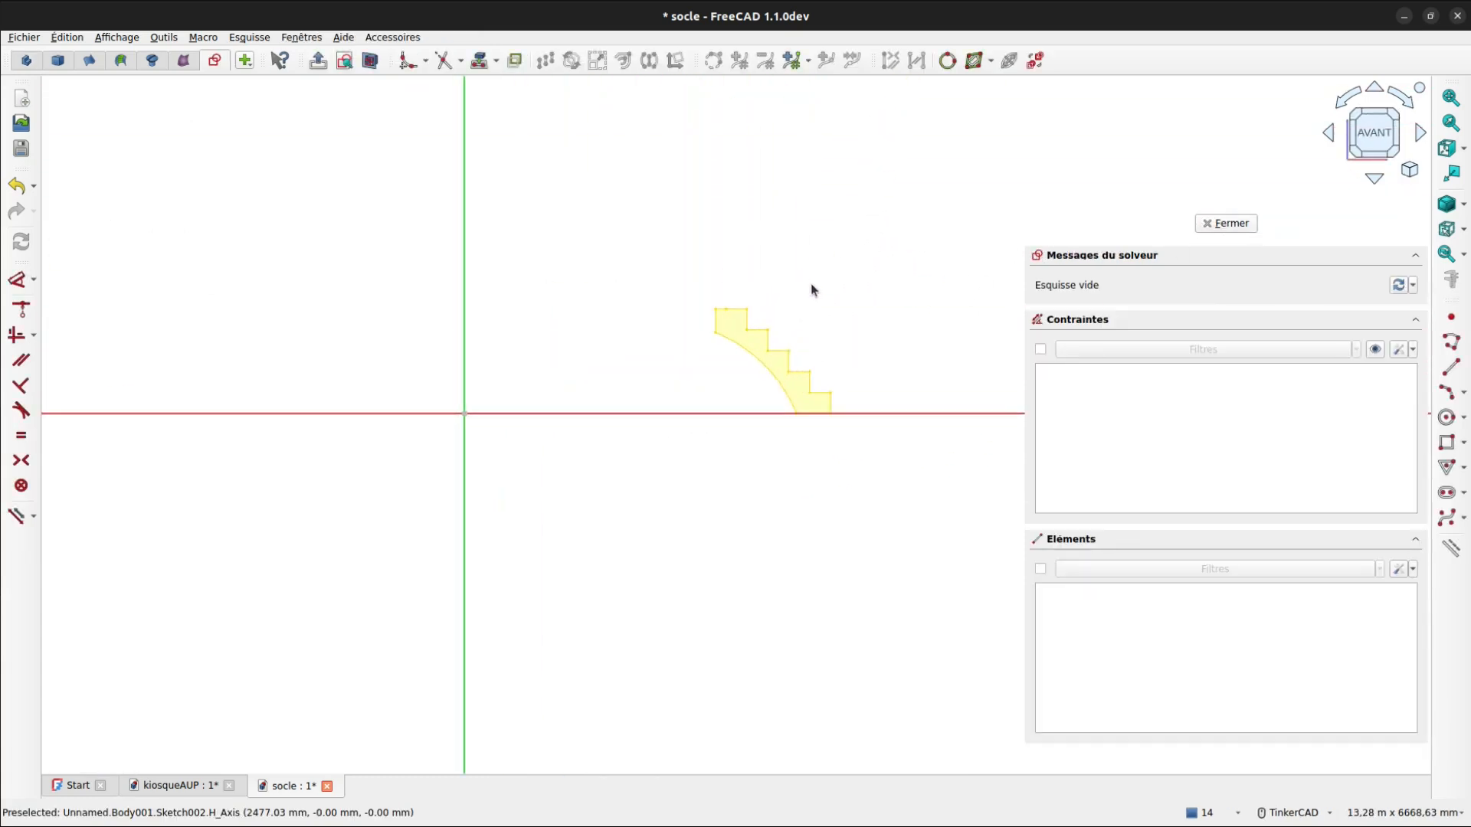
{"action": "scroll", "coordinate": [812, 281], "scroll_direction": "up", "scroll_amount": 1}
{"action": "middle_click_drag", "start_coordinate": [813, 278], "coordinate": [794, 247]}
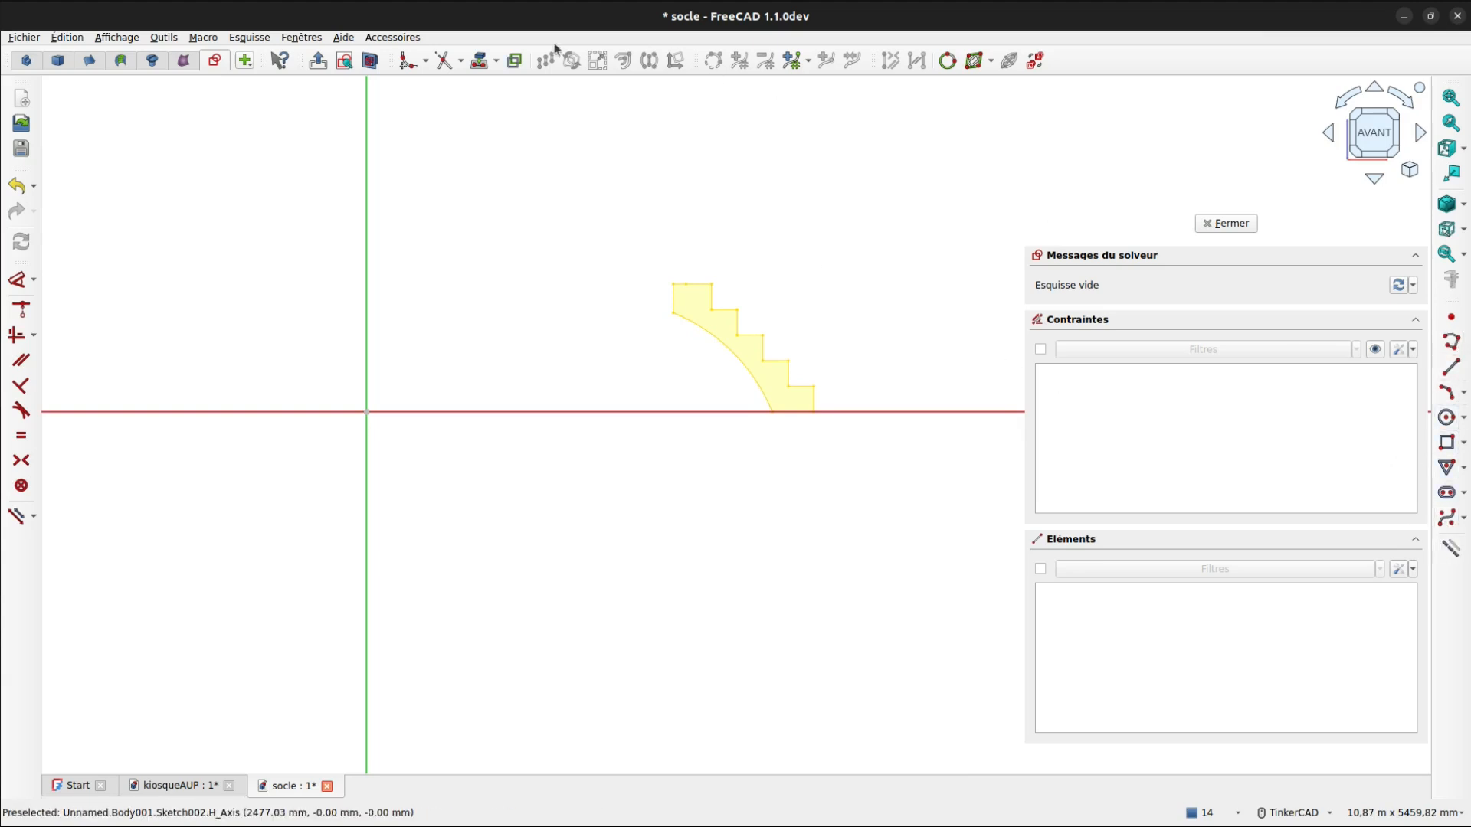
{"action": "left_click", "coordinate": [476, 65]}
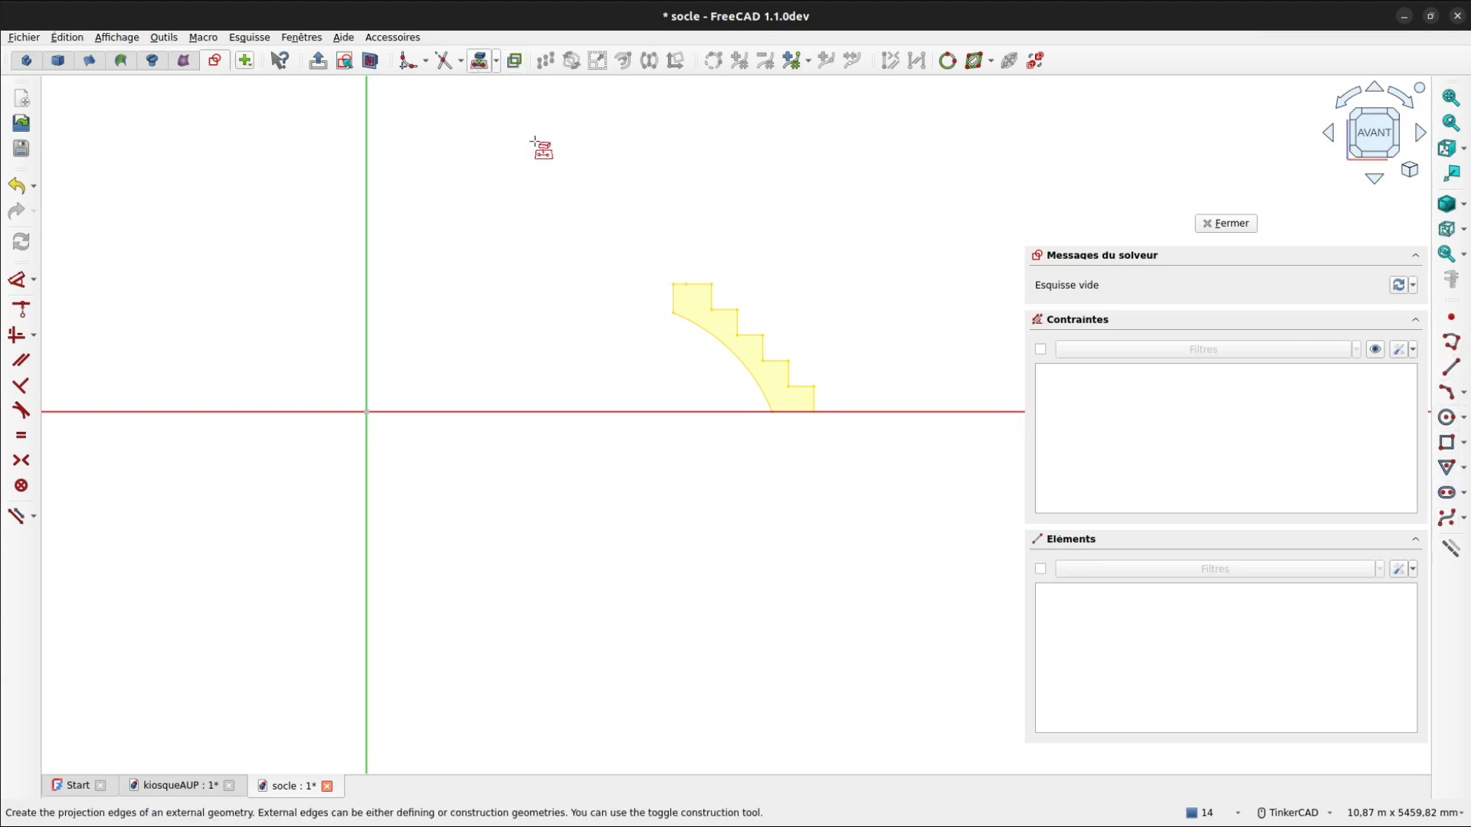
{"action": "left_click", "coordinate": [672, 299]}
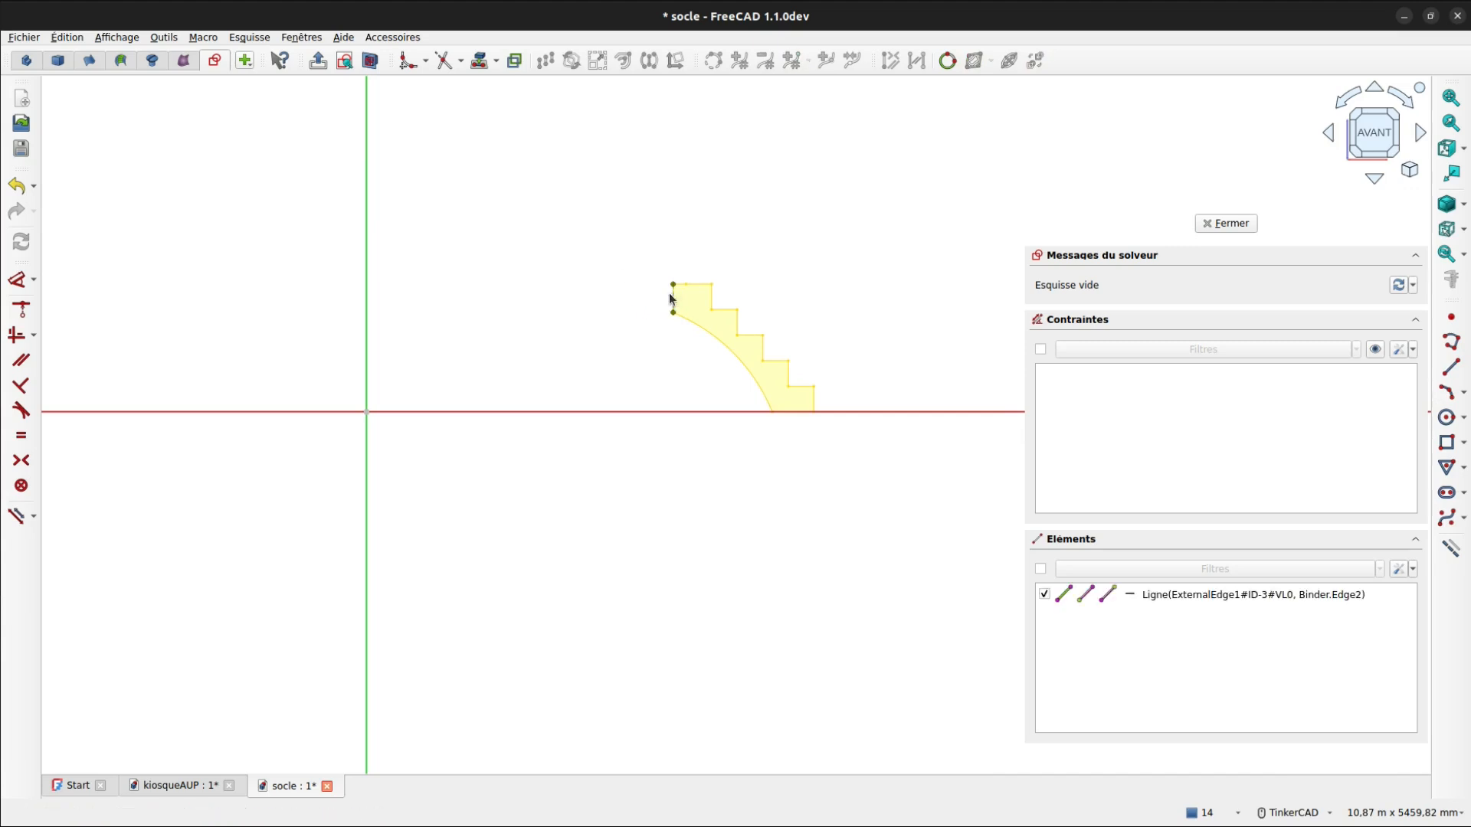
{"action": "left_click", "coordinate": [813, 400]}
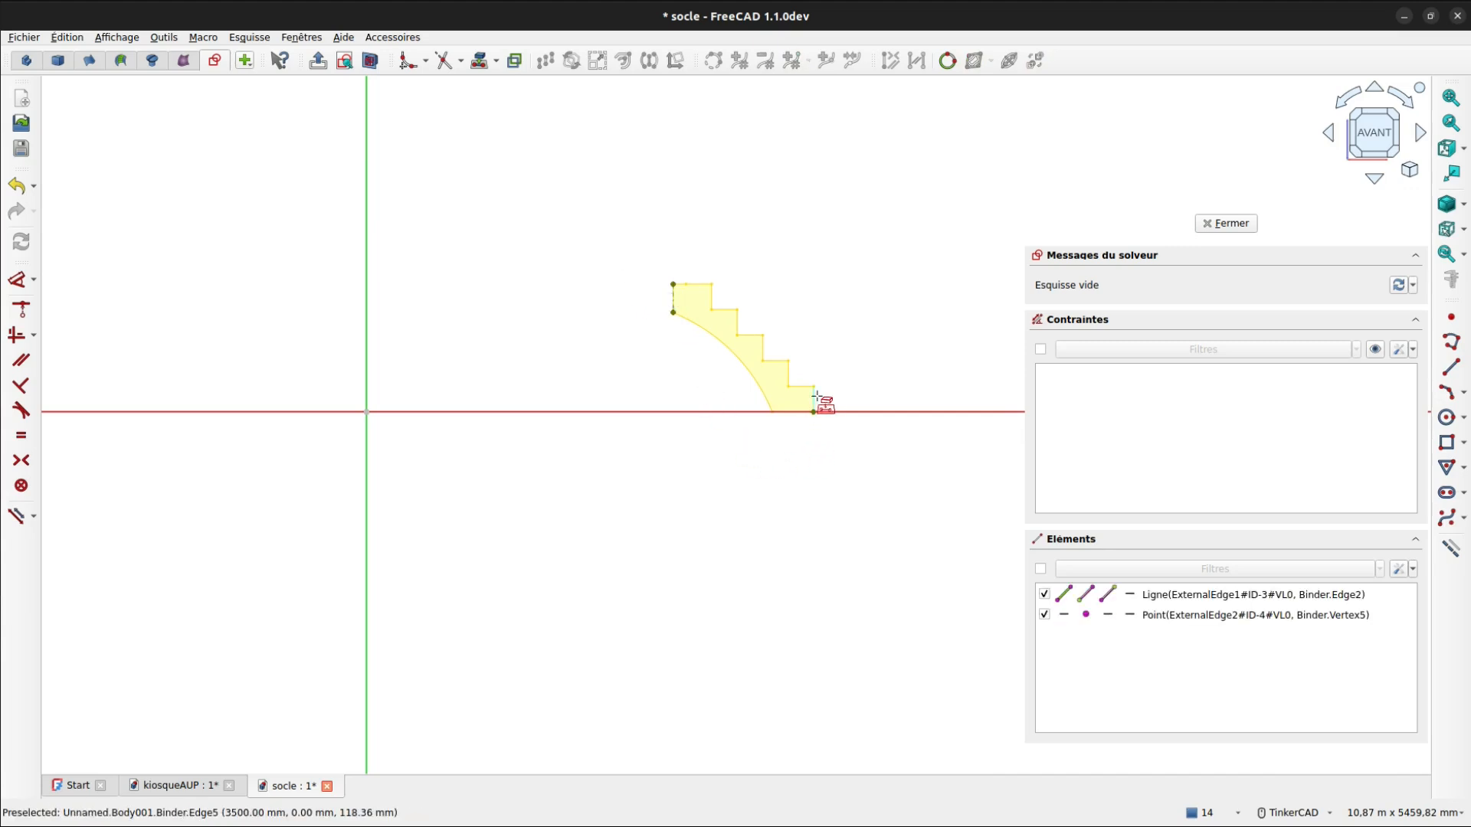
{"action": "left_click", "coordinate": [773, 411]}
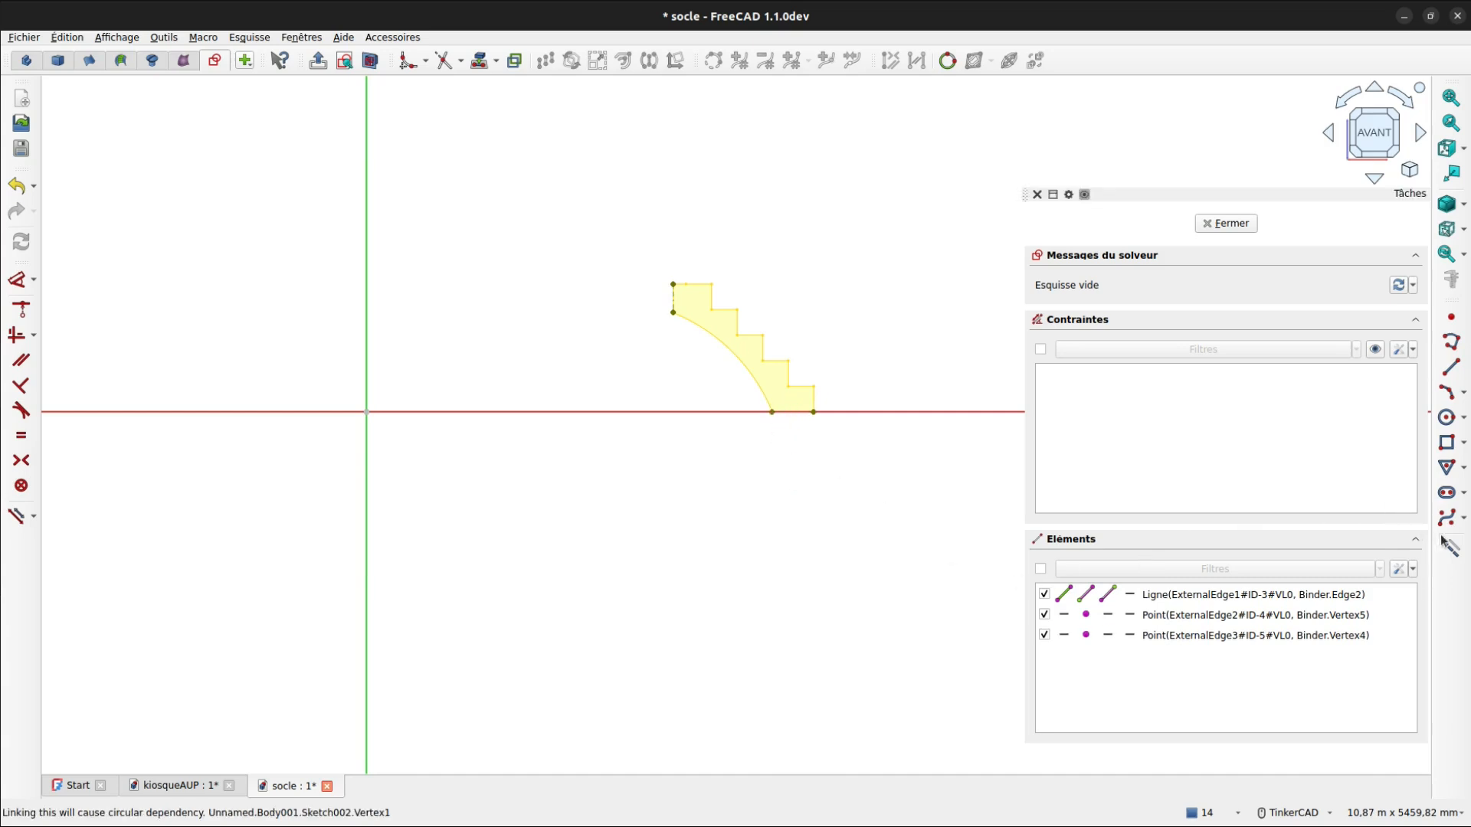
{"action": "key", "text": "Escape"}
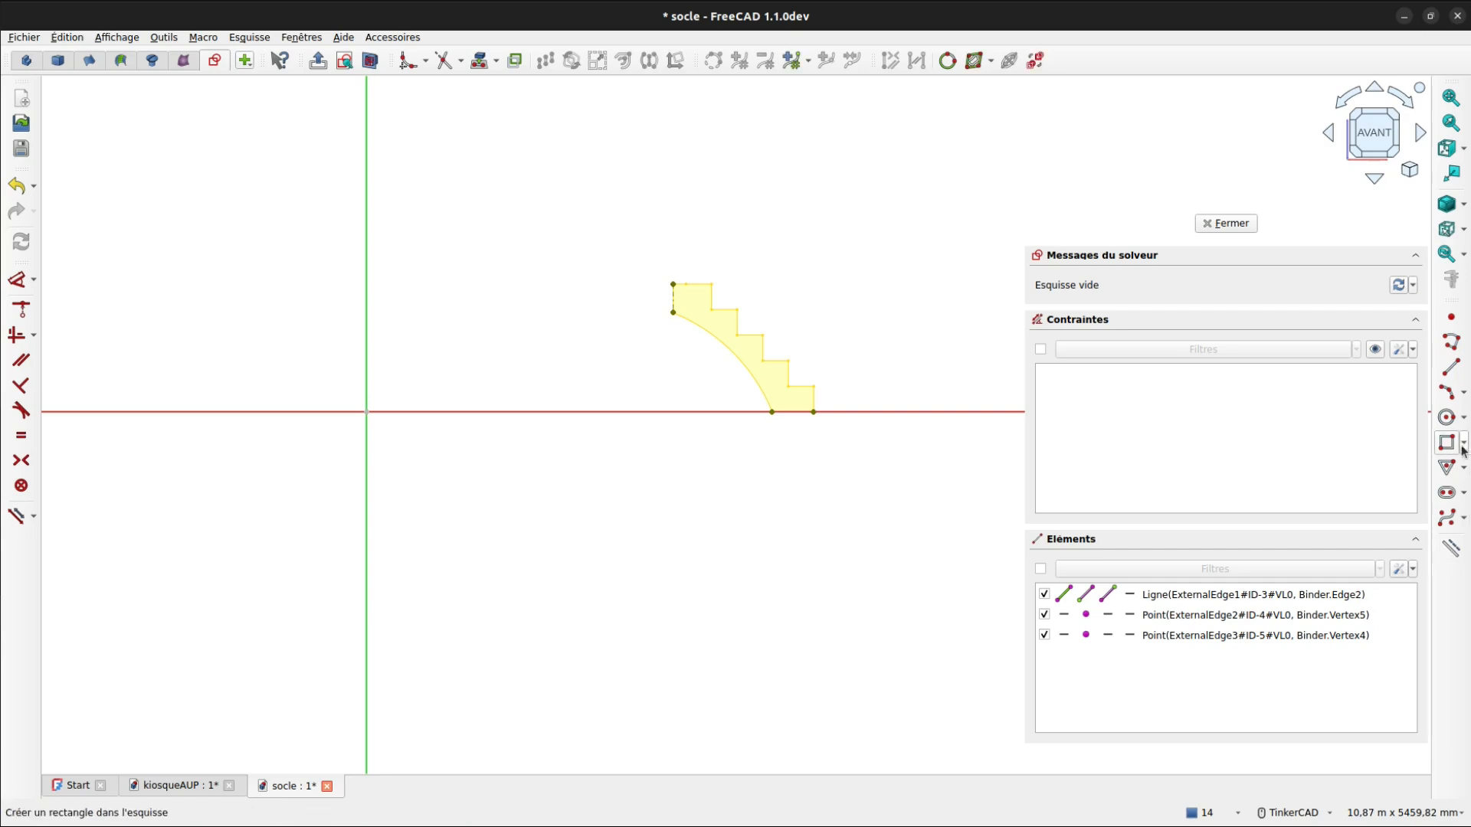
- Draw a closed basin profile from the origin to the stair's outer foot, about 593 mm deep with an open rectangular trough about 336 mm deep
{"action": "left_click", "coordinate": [1459, 444]}
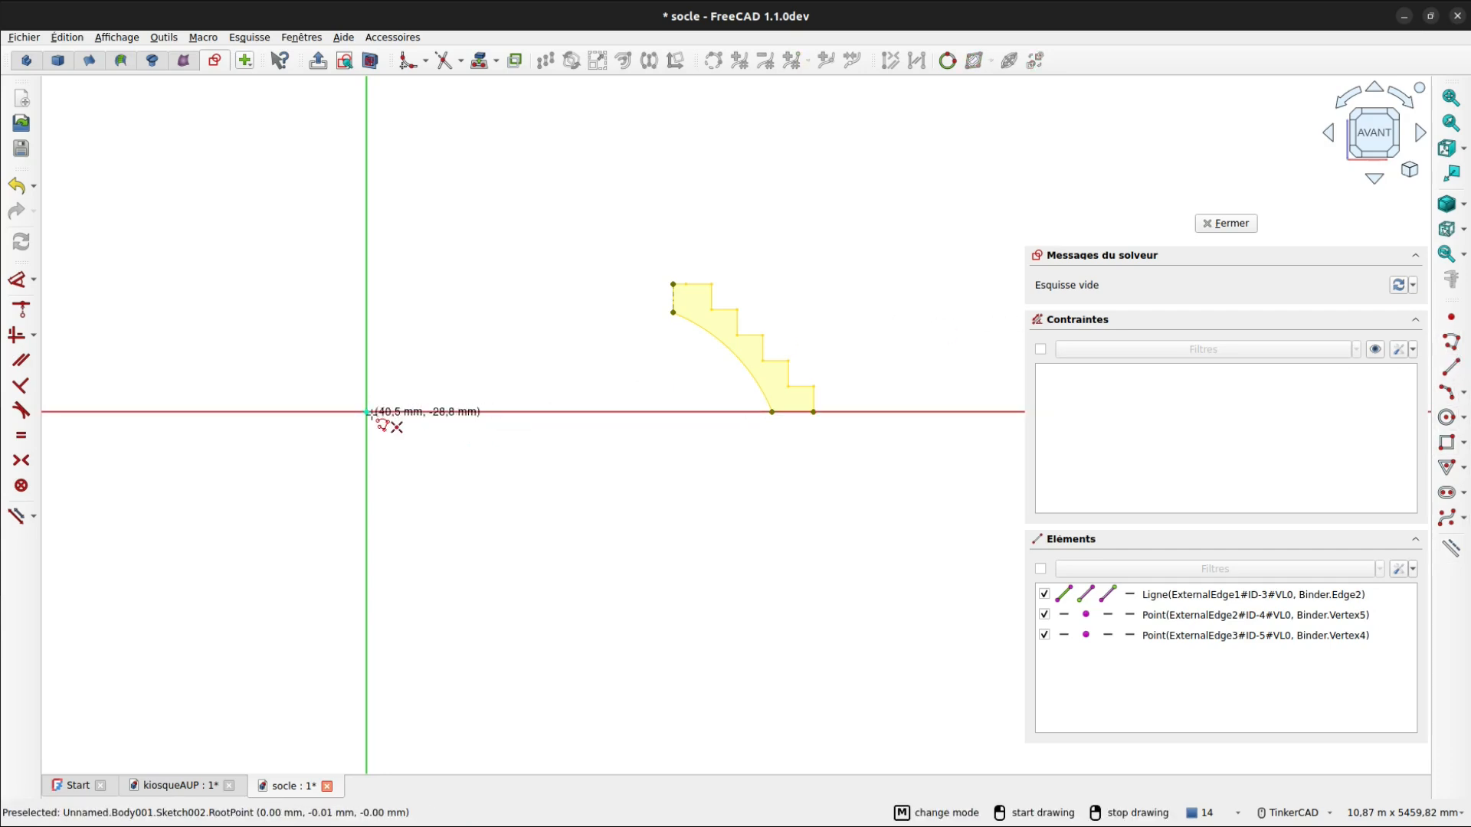
{"action": "left_click", "coordinate": [367, 412]}
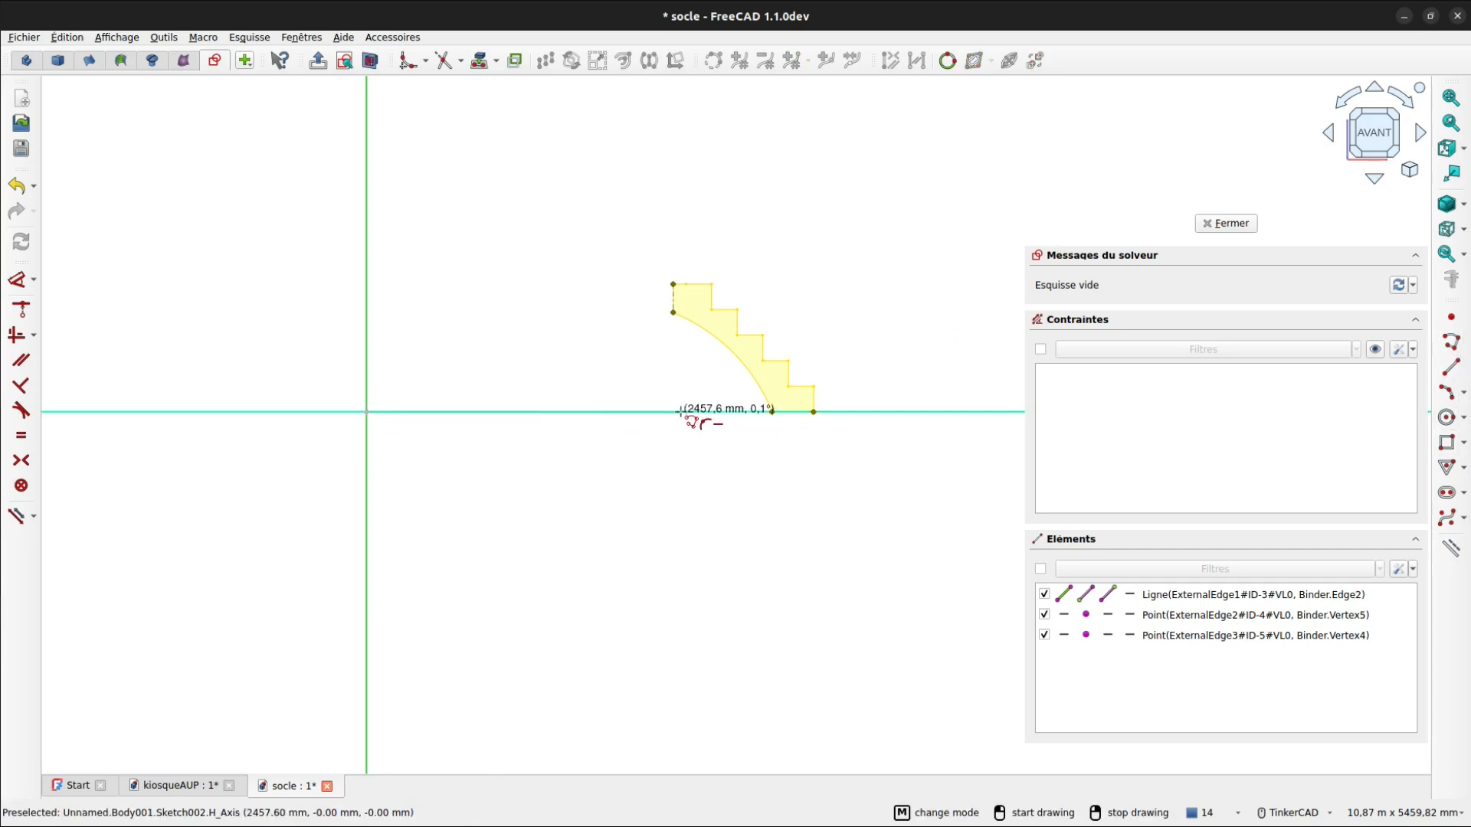
{"action": "left_click", "coordinate": [668, 412]}
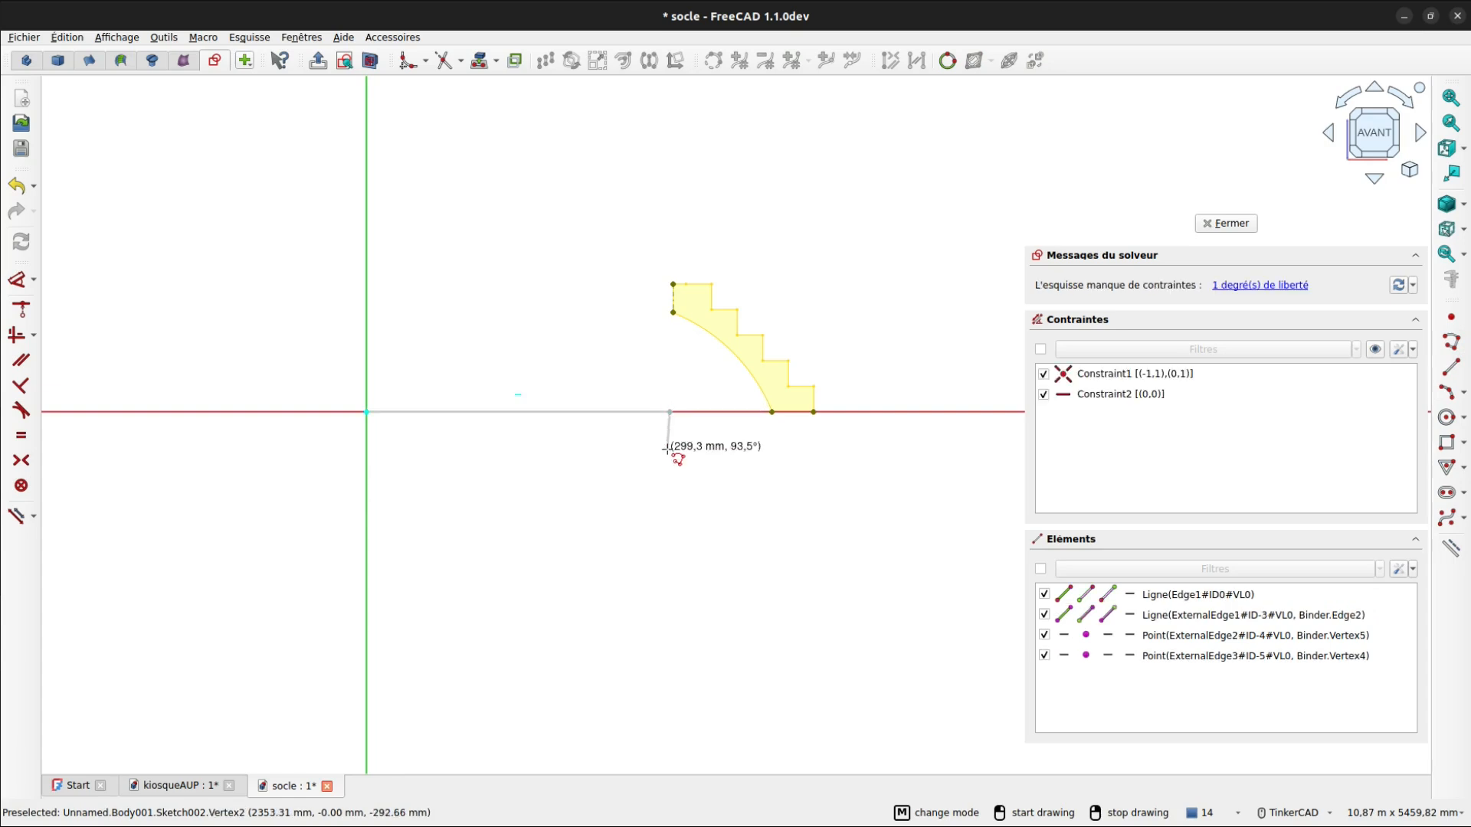
{"action": "left_click", "coordinate": [671, 454]}
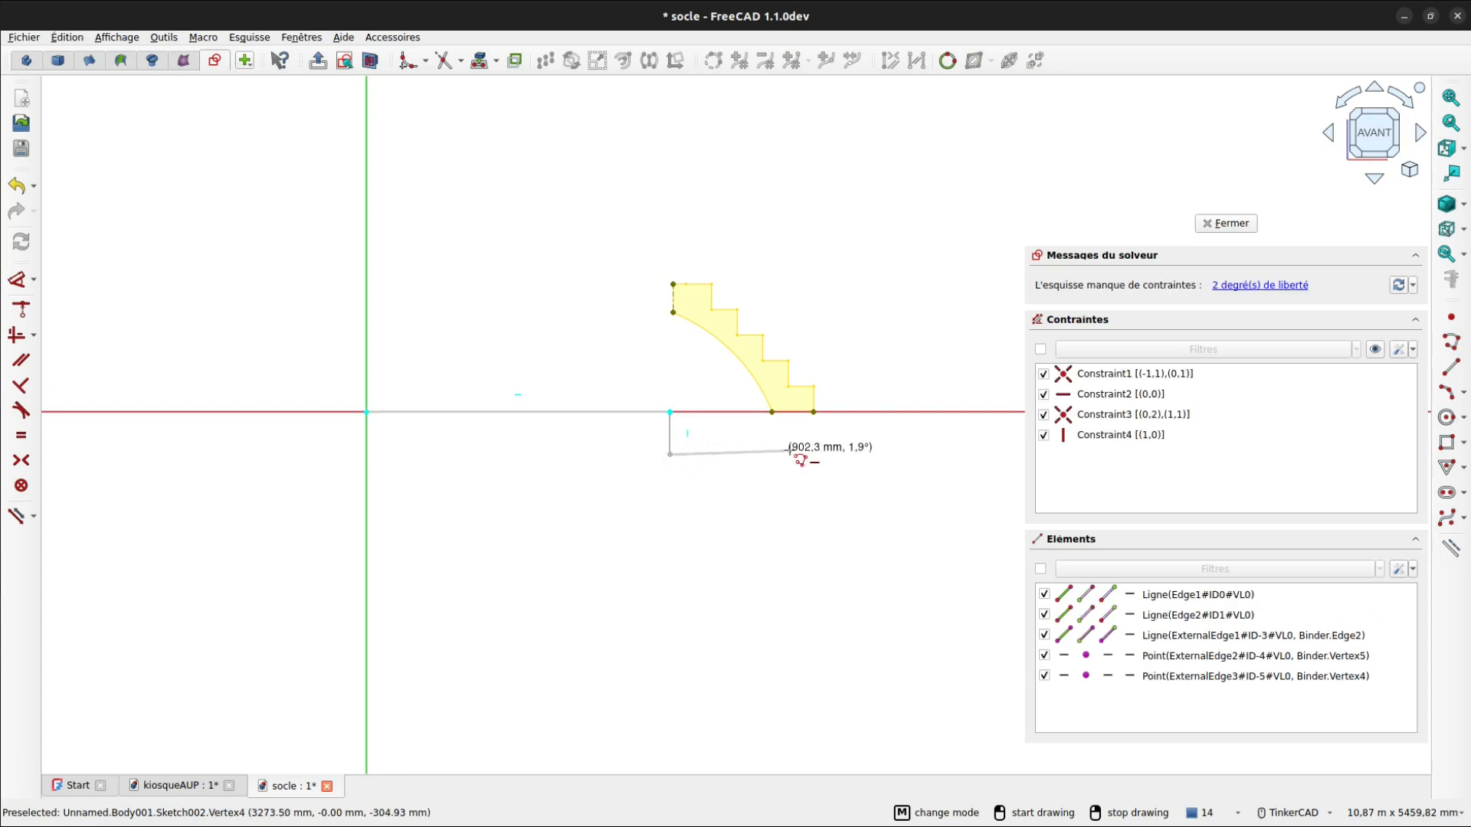
{"action": "left_click", "coordinate": [771, 454]}
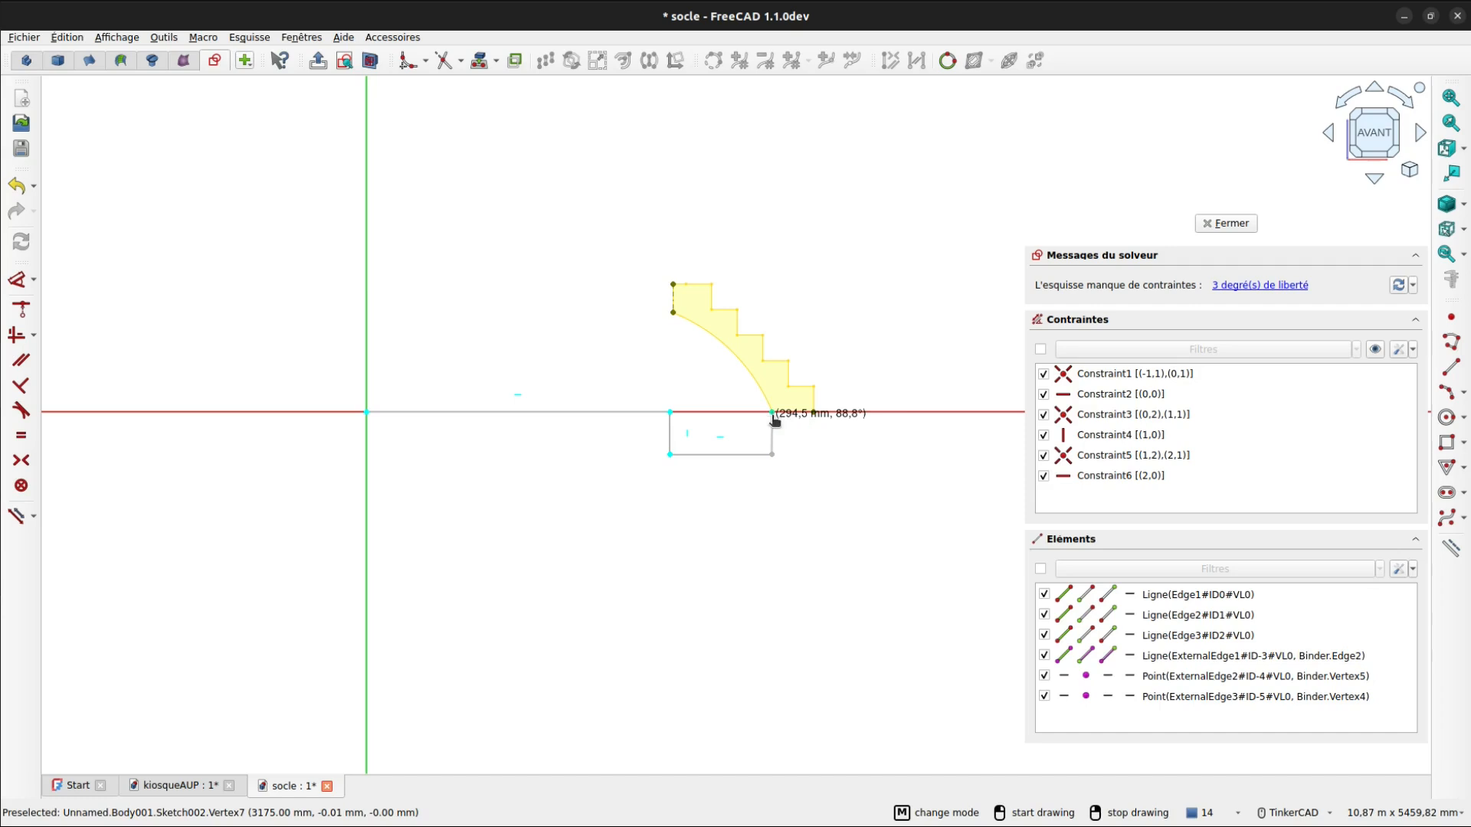
{"action": "left_click", "coordinate": [773, 413]}
{"action": "left_click", "coordinate": [815, 416]}
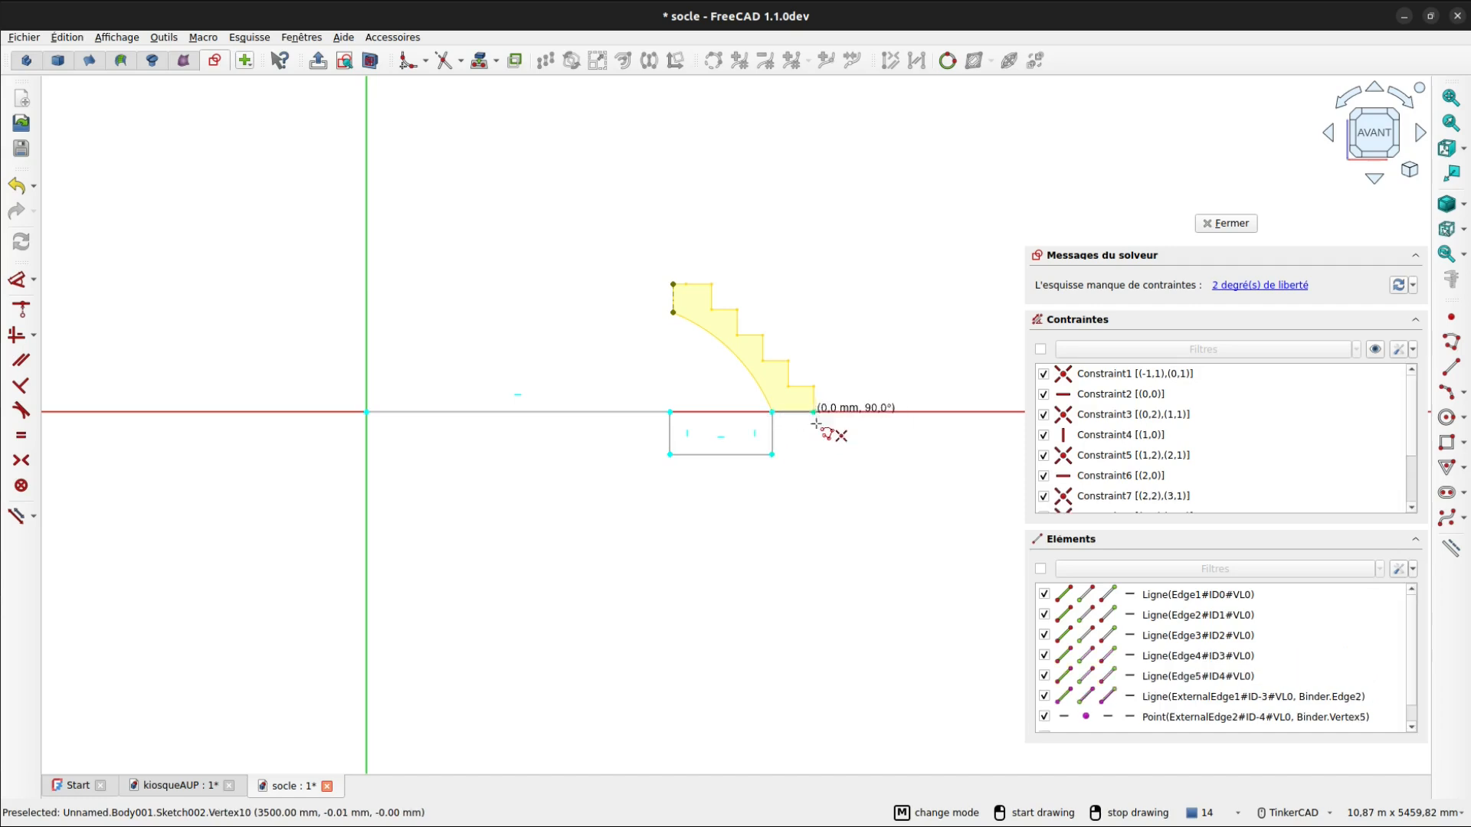
{"action": "left_click", "coordinate": [815, 488]}
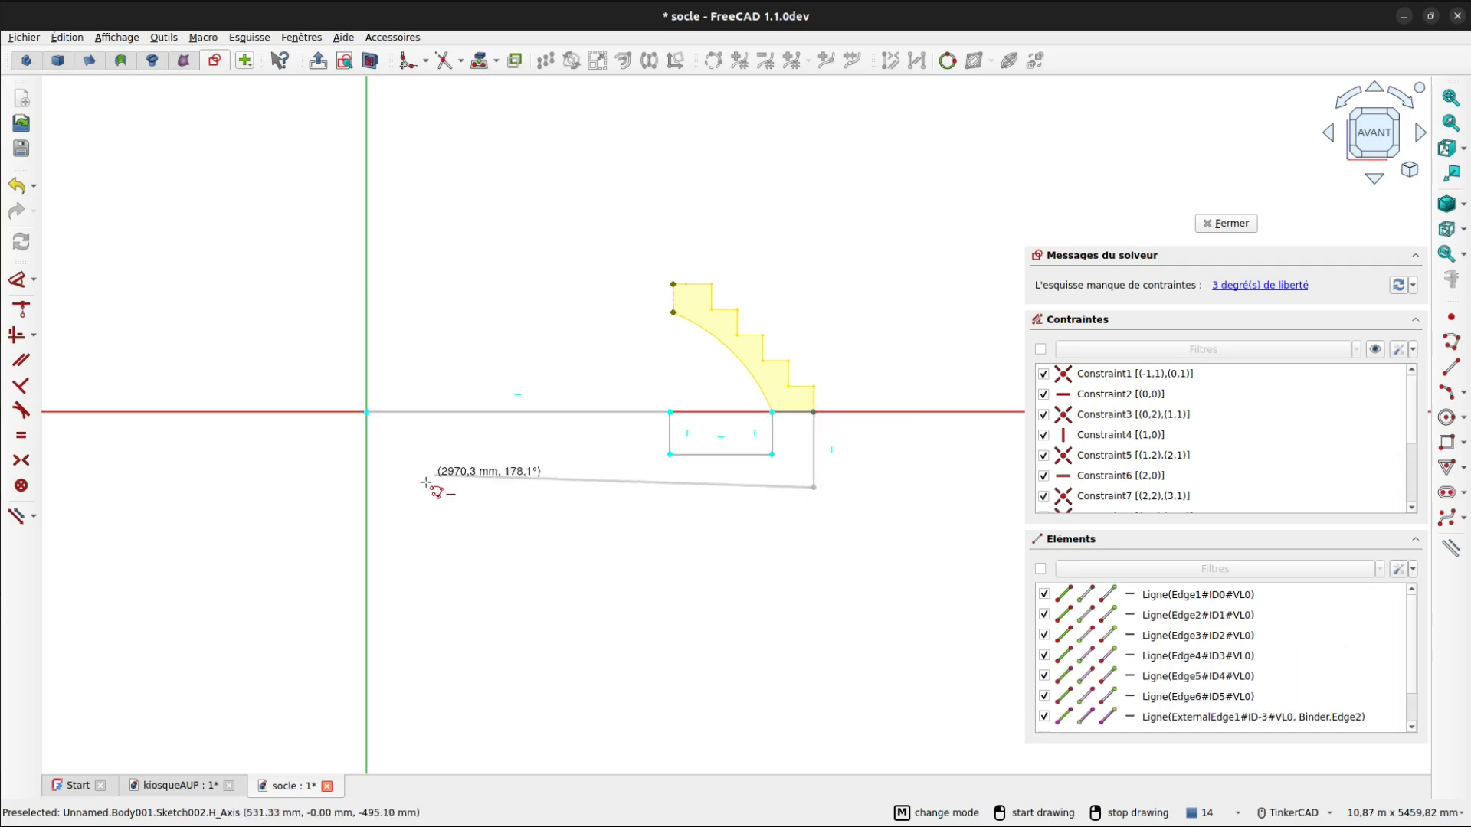
{"action": "left_click", "coordinate": [367, 487]}
{"action": "left_click", "coordinate": [367, 412]}
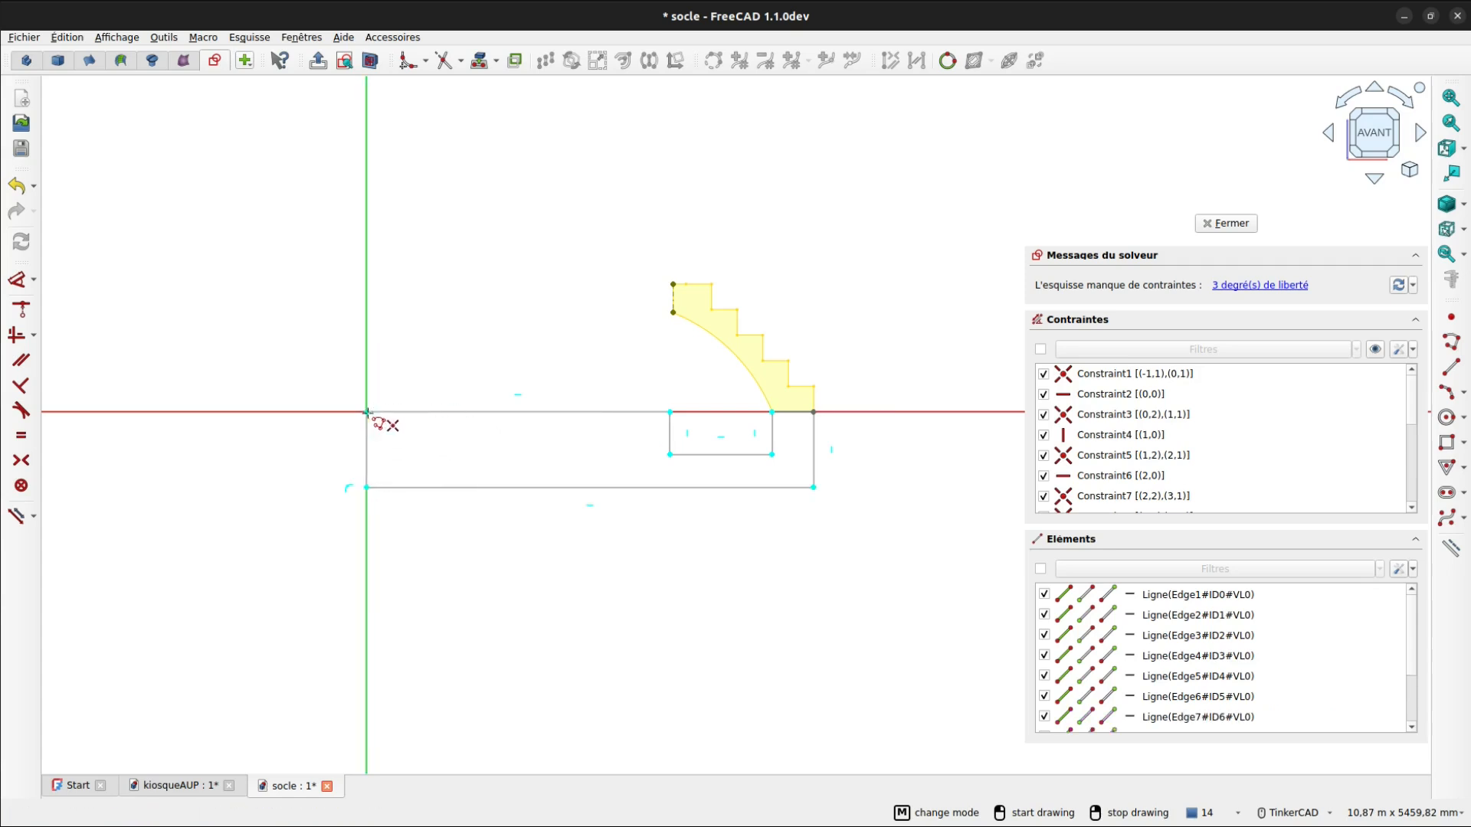
{"action": "right_click", "coordinate": [534, 363]}
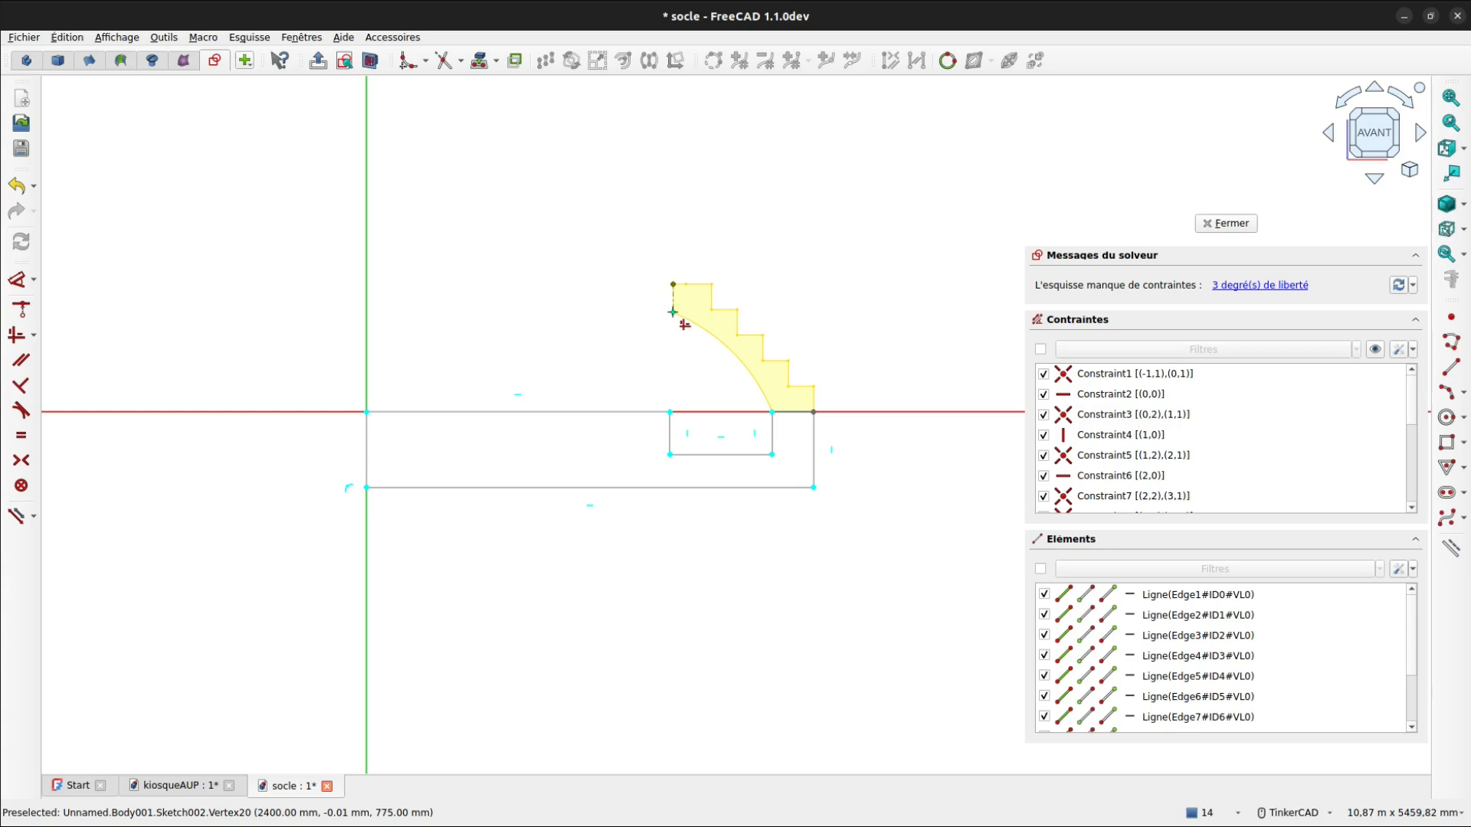
- Align the trough's inner wall vertically with the stair's projected inner edge and set the wall's height to 350 mm
{"action": "left_click", "coordinate": [670, 409]}
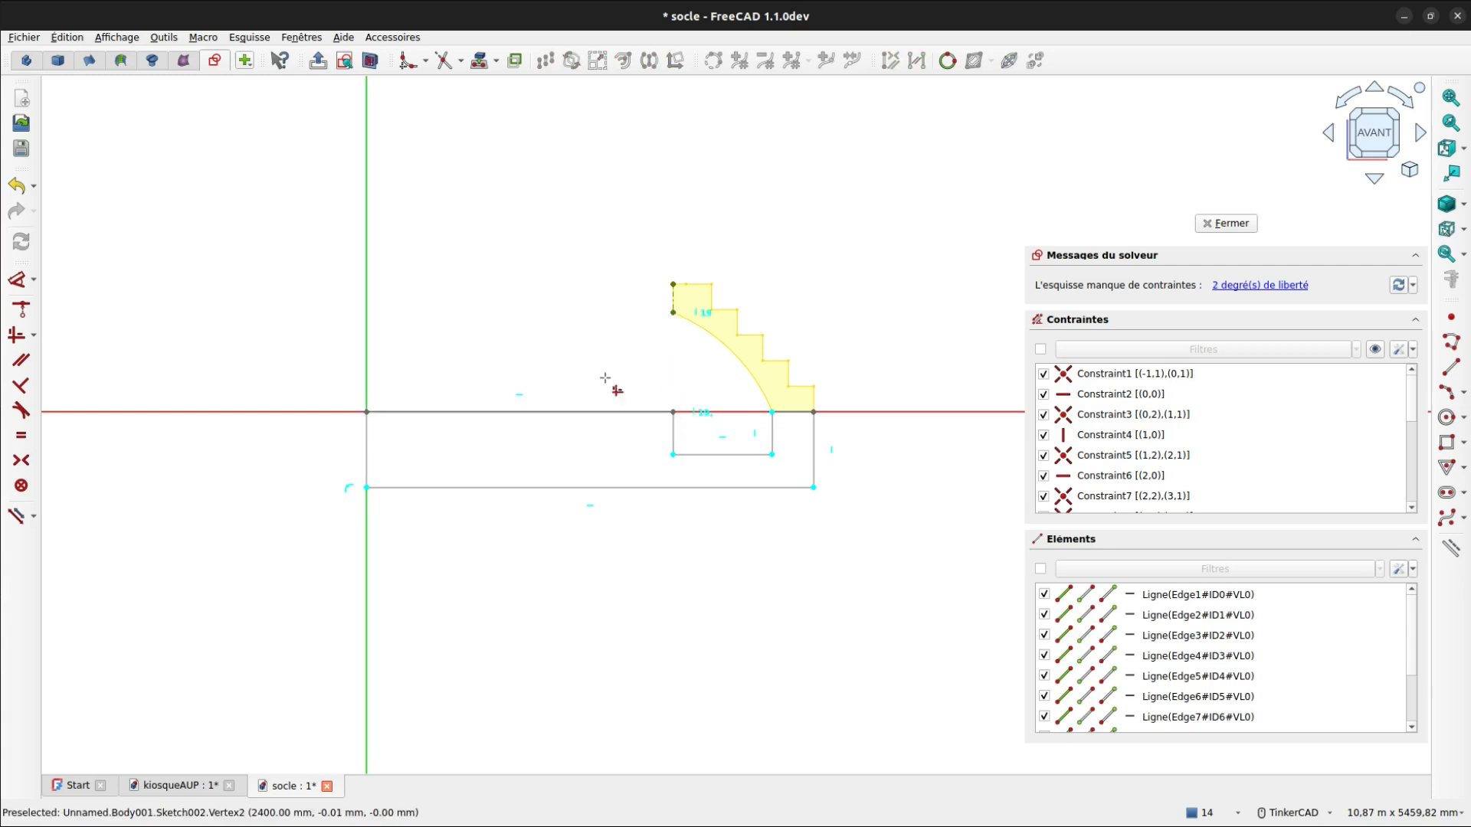
{"action": "left_click", "coordinate": [19, 338]}
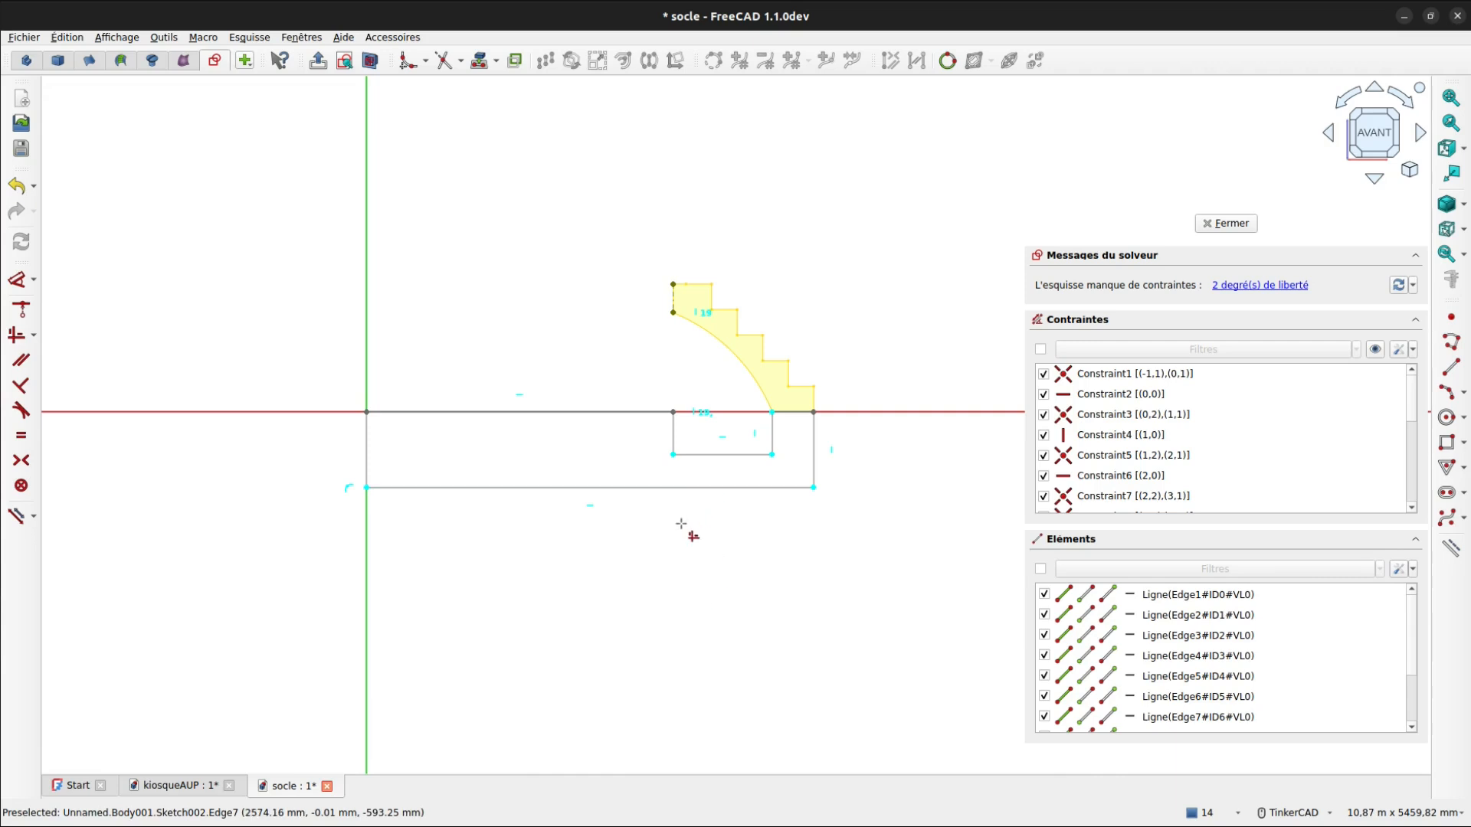
{"action": "left_click", "coordinate": [672, 432]}
{"action": "right_click", "coordinate": [672, 432]}
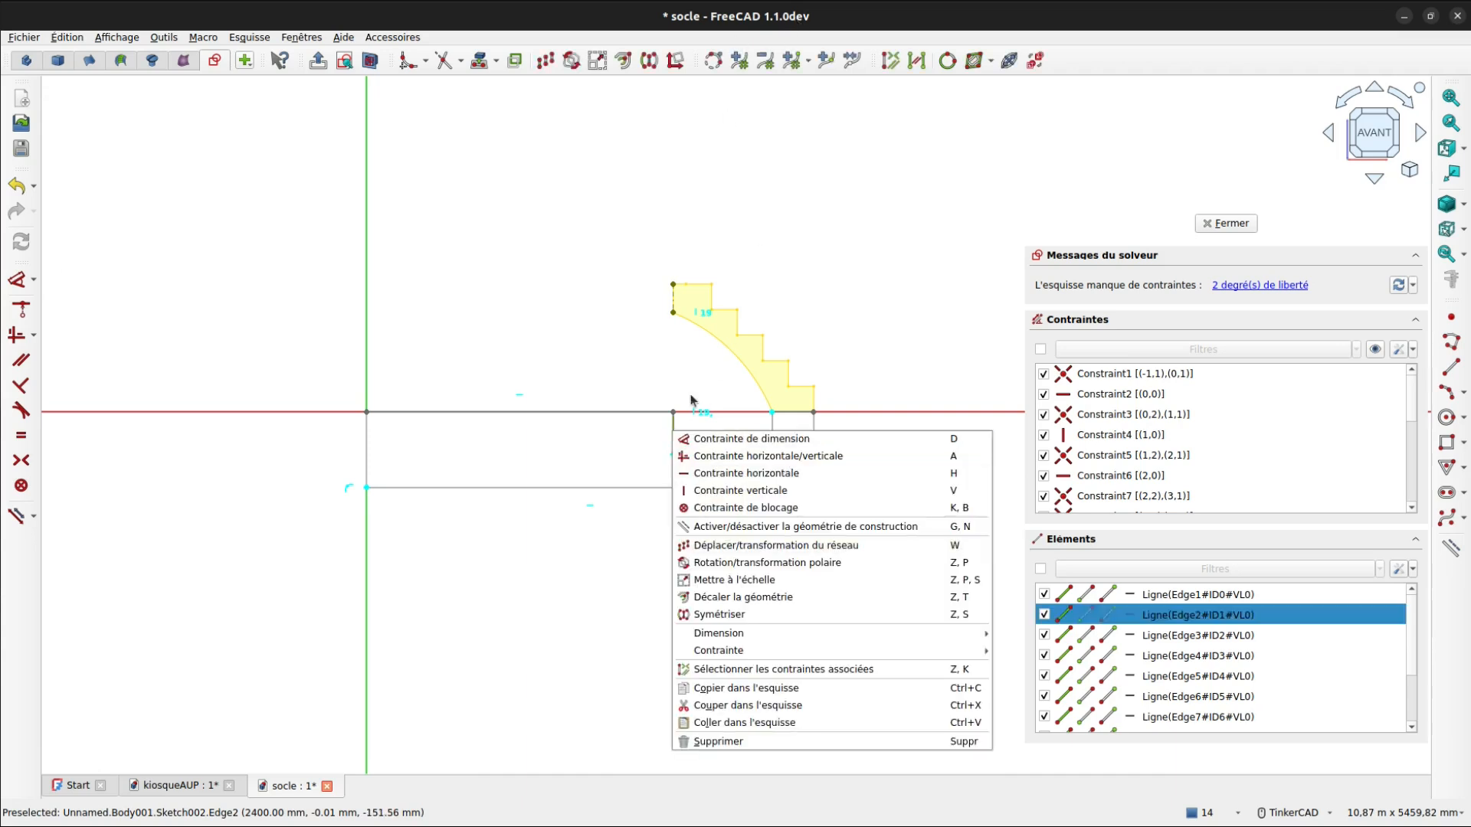
{"action": "left_click", "coordinate": [683, 440]}
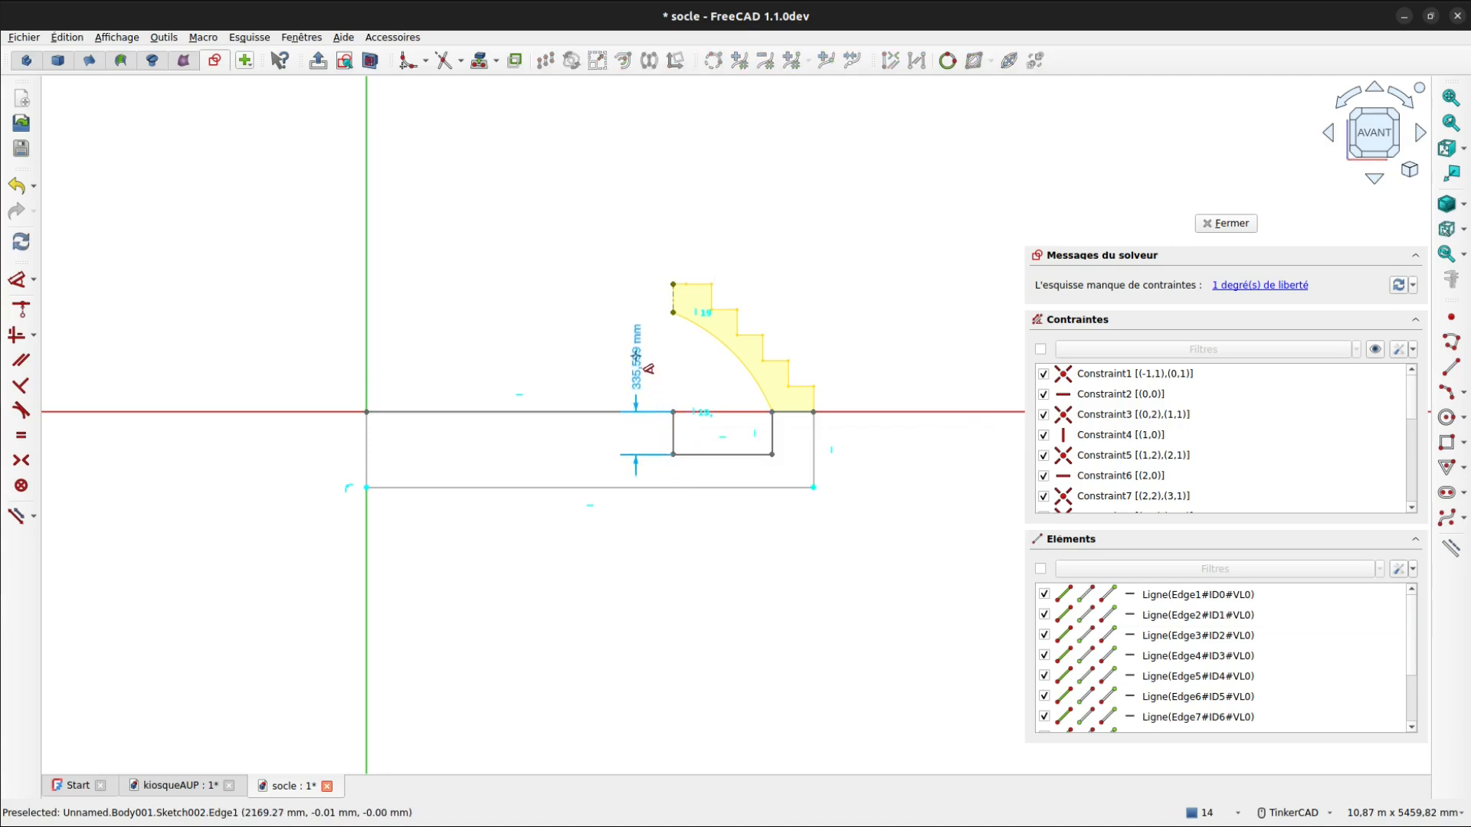
{"action": "left_click", "coordinate": [634, 367]}
{"action": "type", "text": "35"}
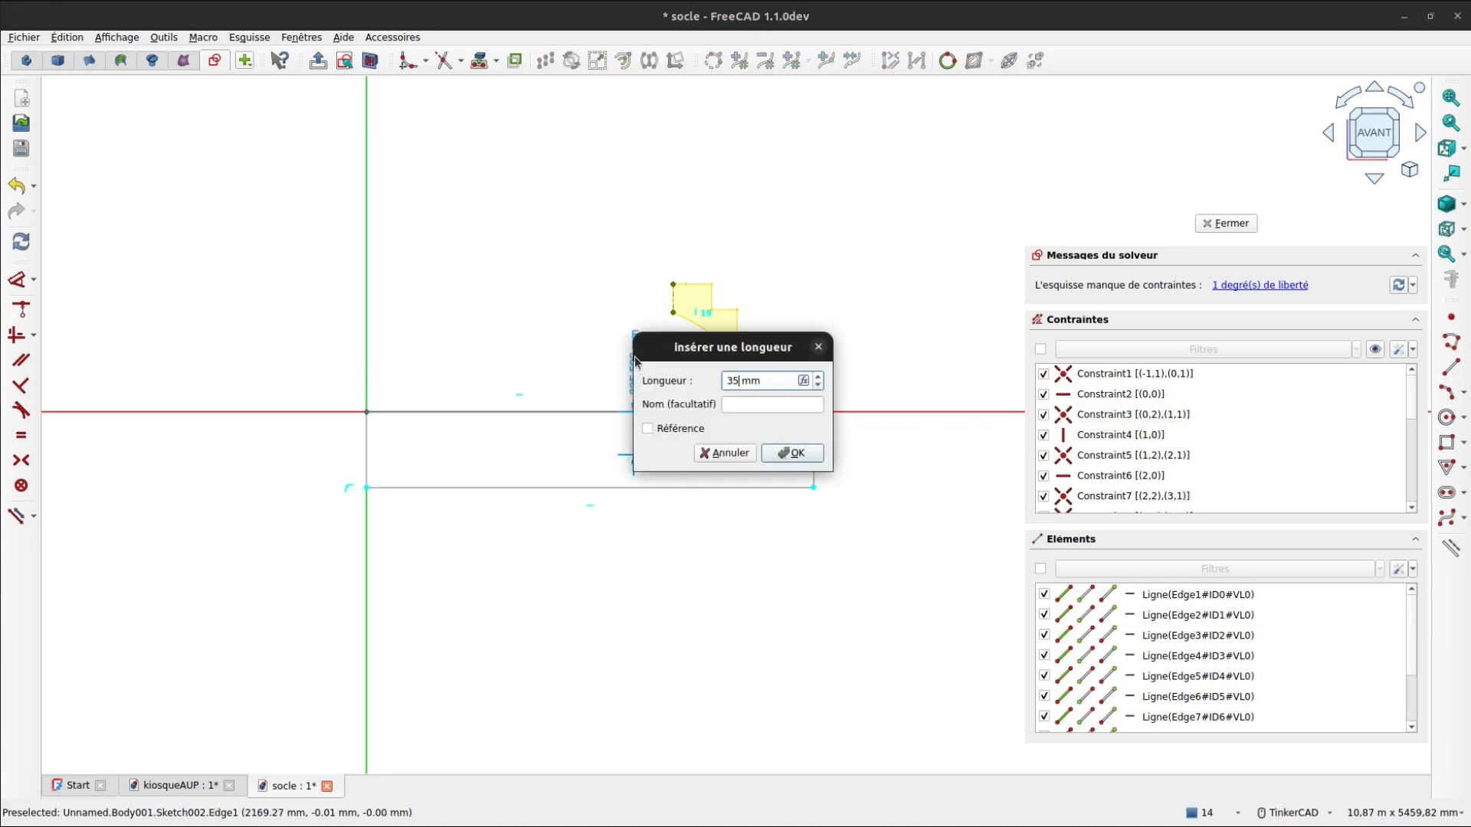
{"action": "type", "text": "0"}
{"action": "key", "text": "Return"}
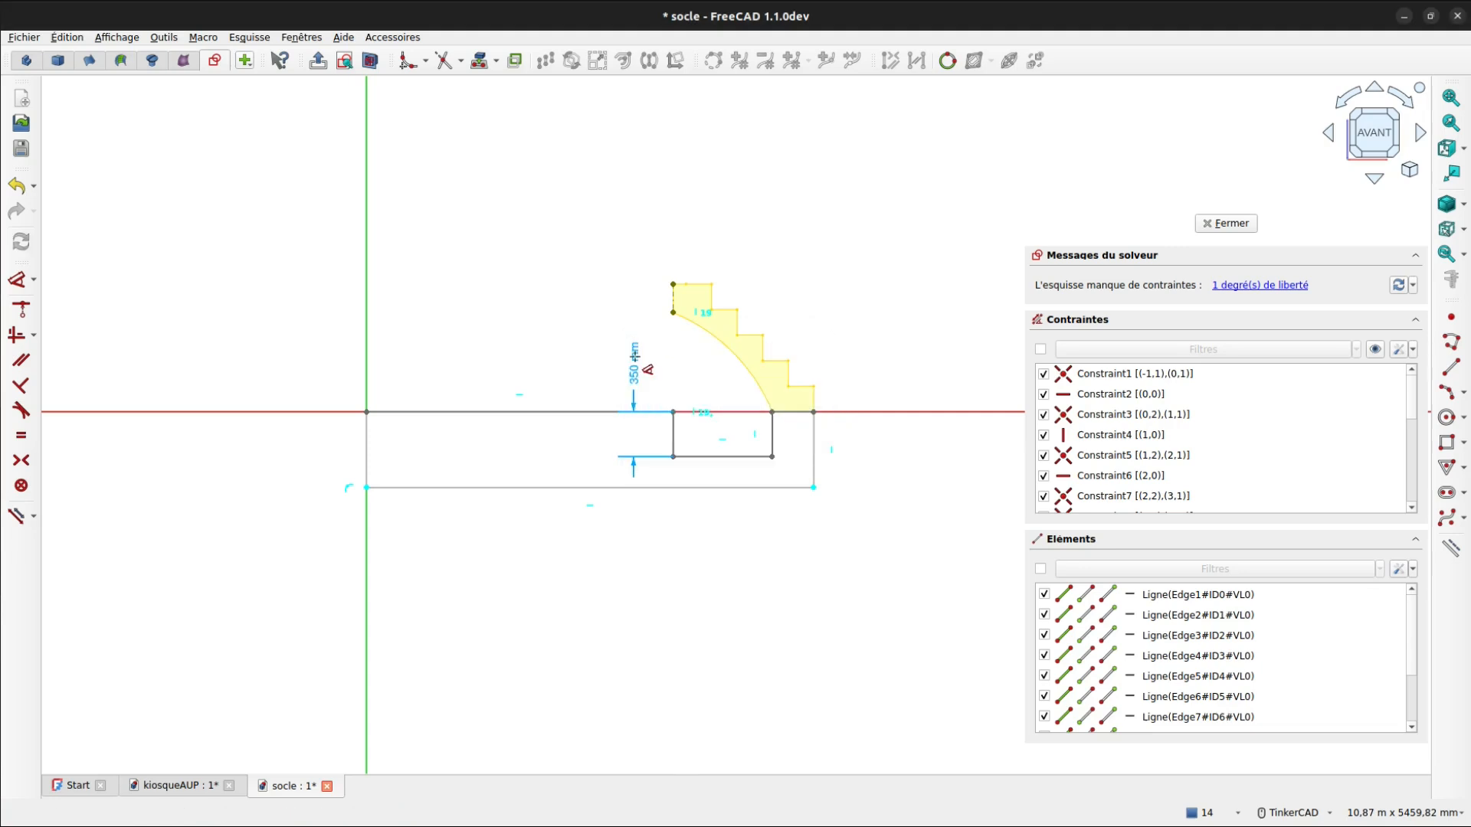
- Set the basin profile's outer wall height to 500 mm and close the sketch
{"action": "left_click", "coordinate": [815, 464]}
{"action": "left_click", "coordinate": [873, 523]}
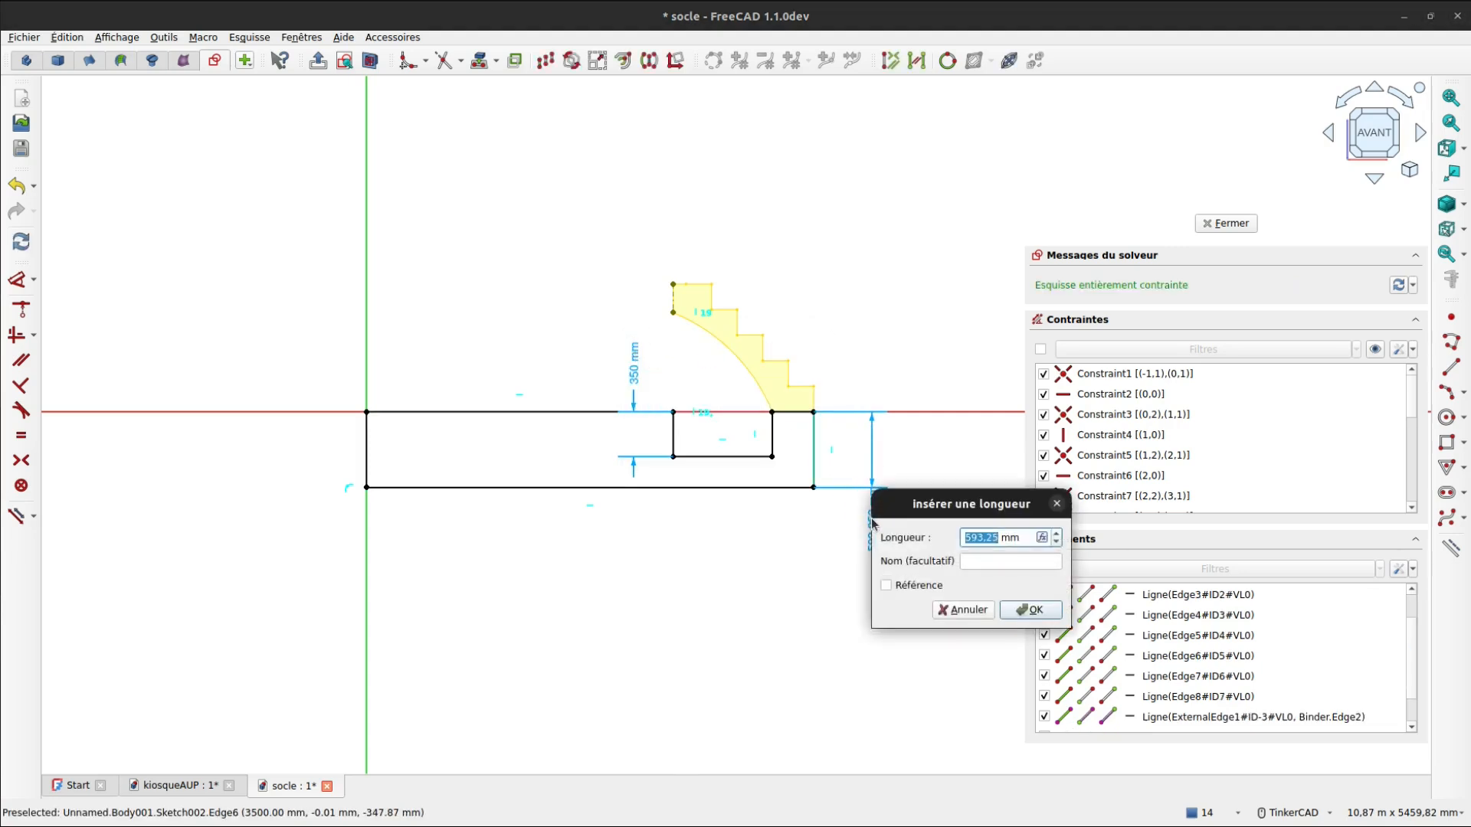
{"action": "type", "text": "500"}
{"action": "key", "text": "Return"}
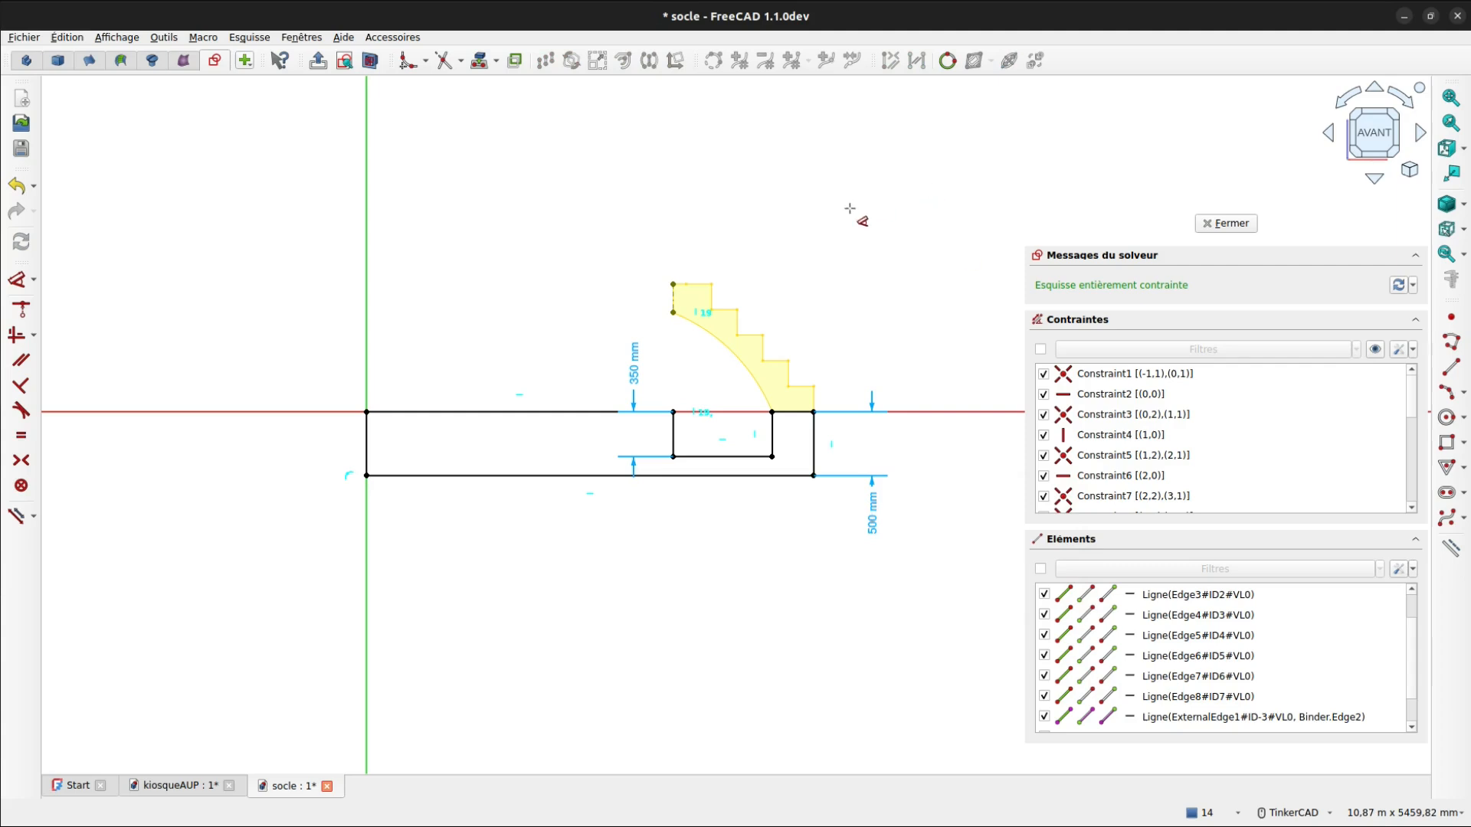
{"action": "right_click", "coordinate": [844, 212]}
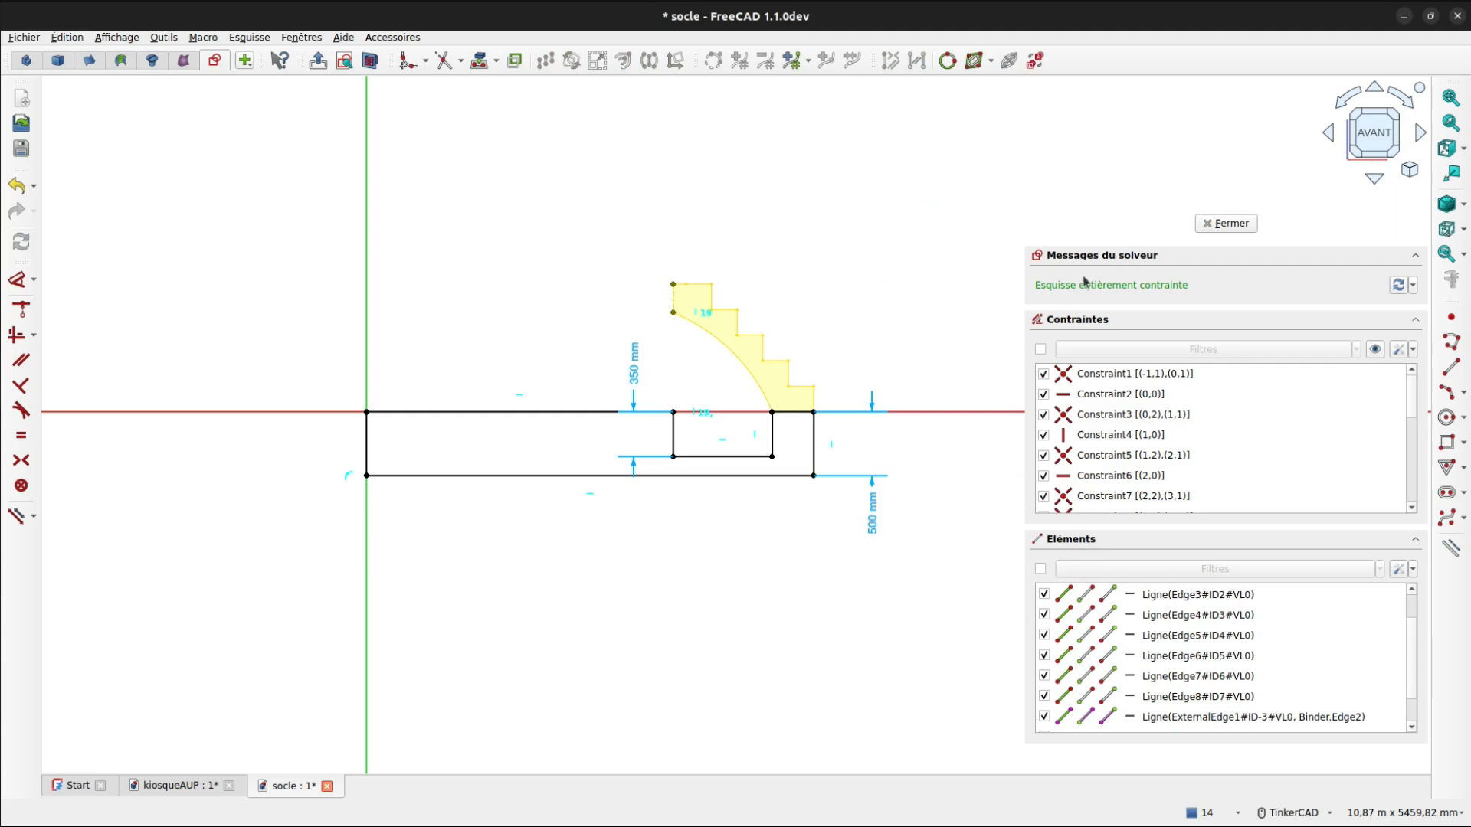
{"action": "left_click", "coordinate": [1225, 224]}
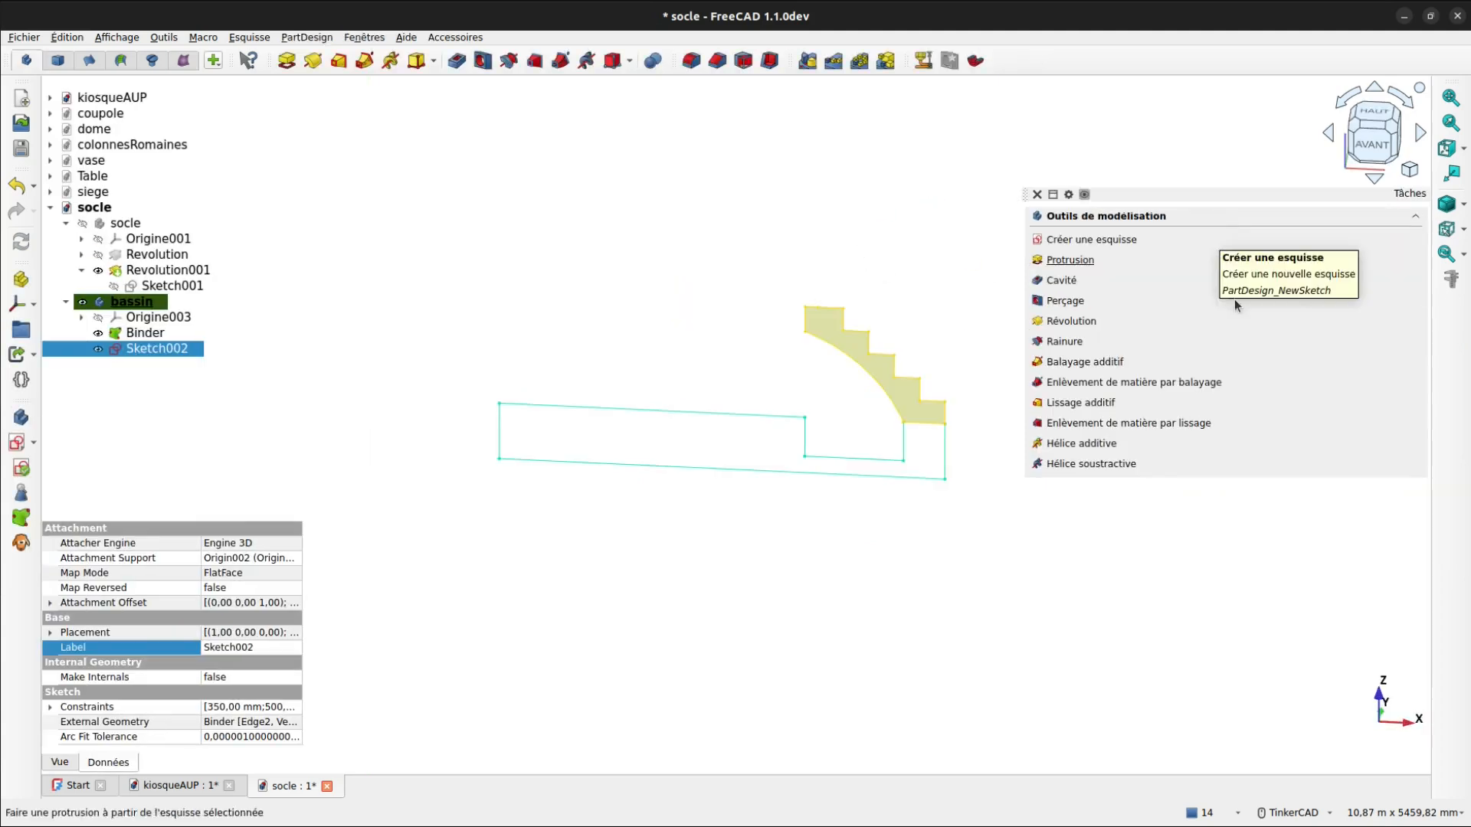
- Revolve the basin profile 360° around the sketch's vertical axis and hide the stair shape binder
{"action": "left_click", "coordinate": [1081, 321]}
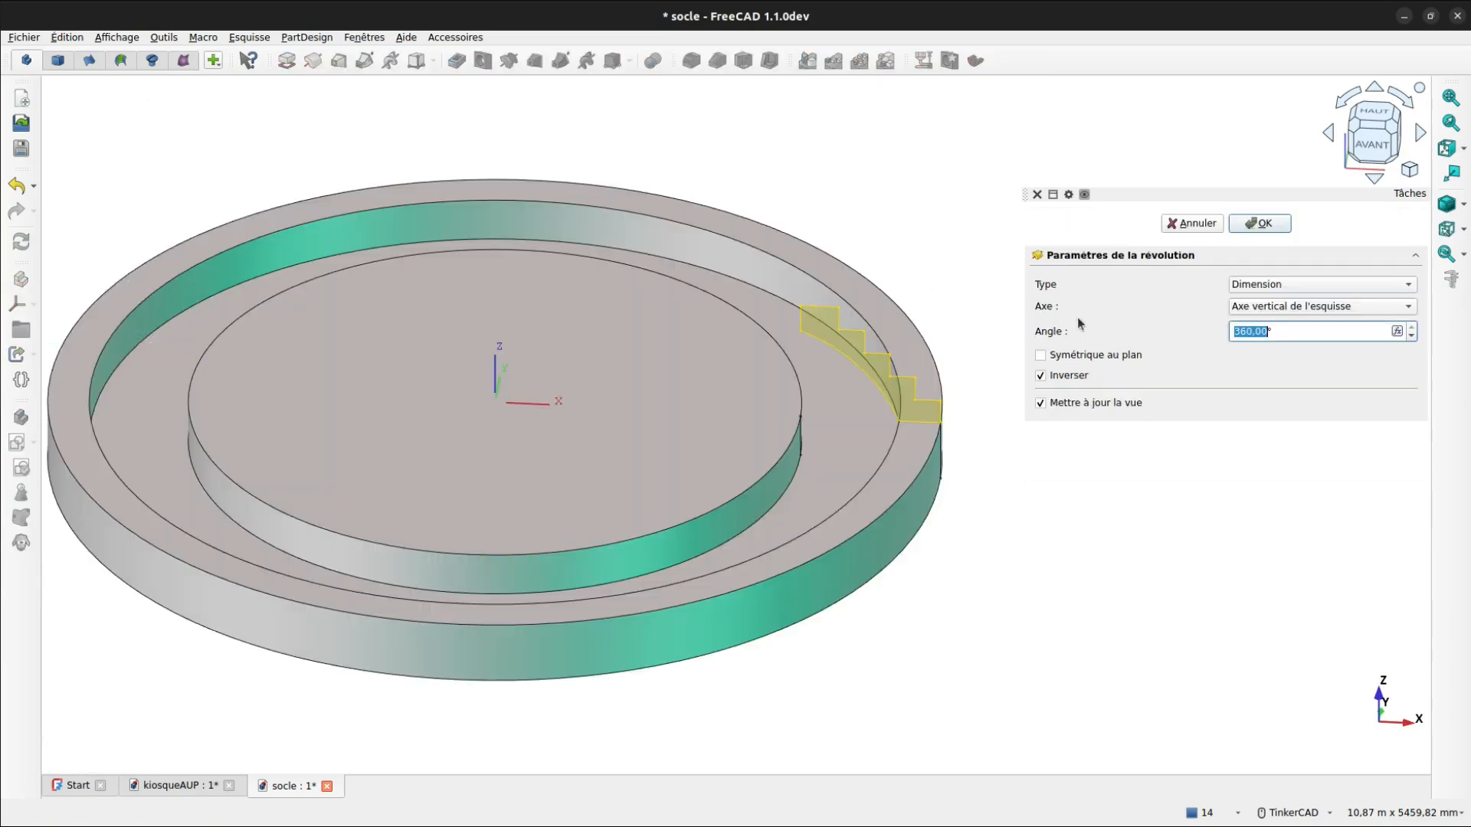
{"action": "left_click", "coordinate": [1249, 228]}
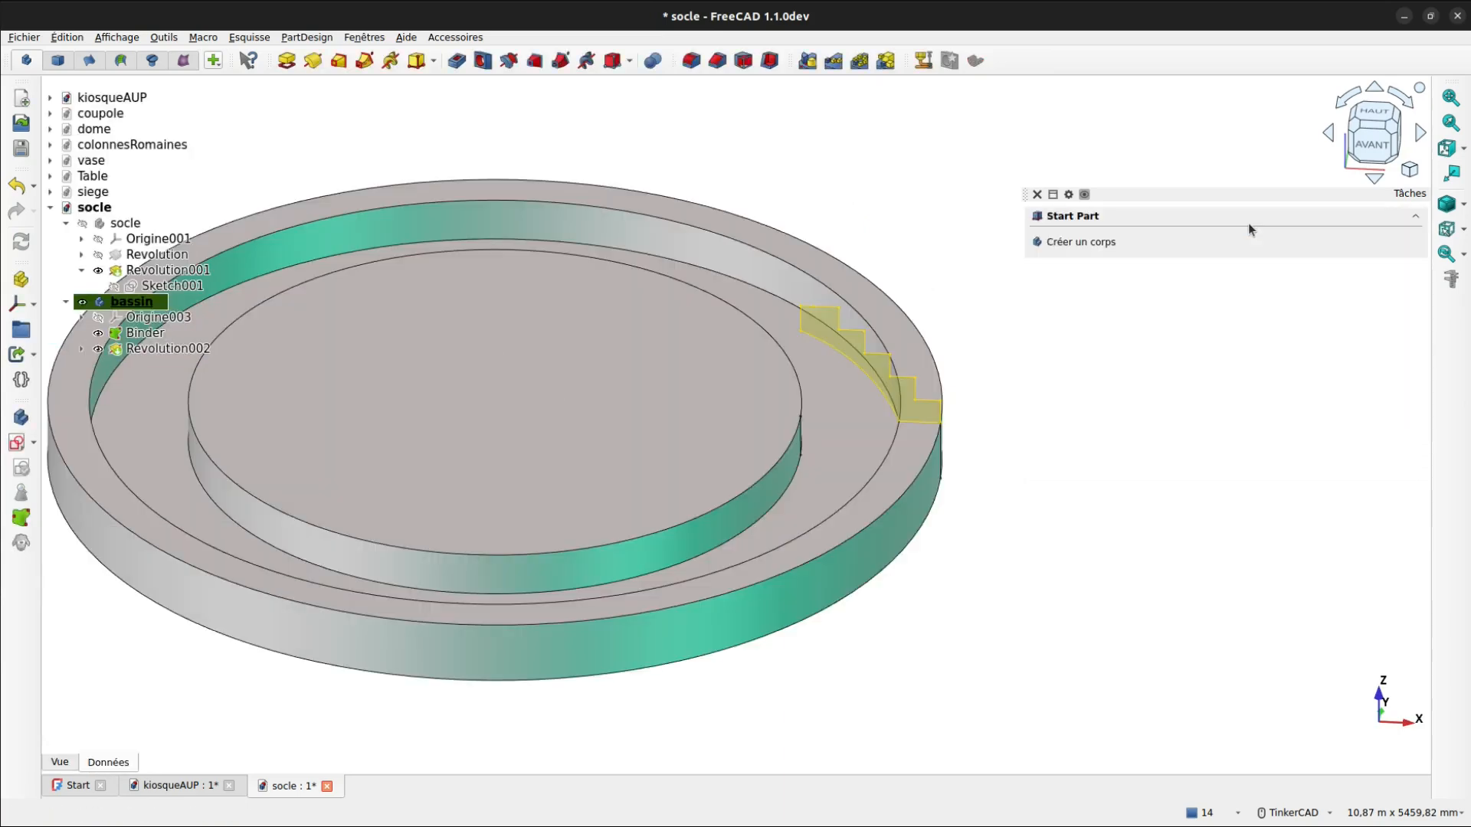
{"action": "left_click", "coordinate": [98, 332]}
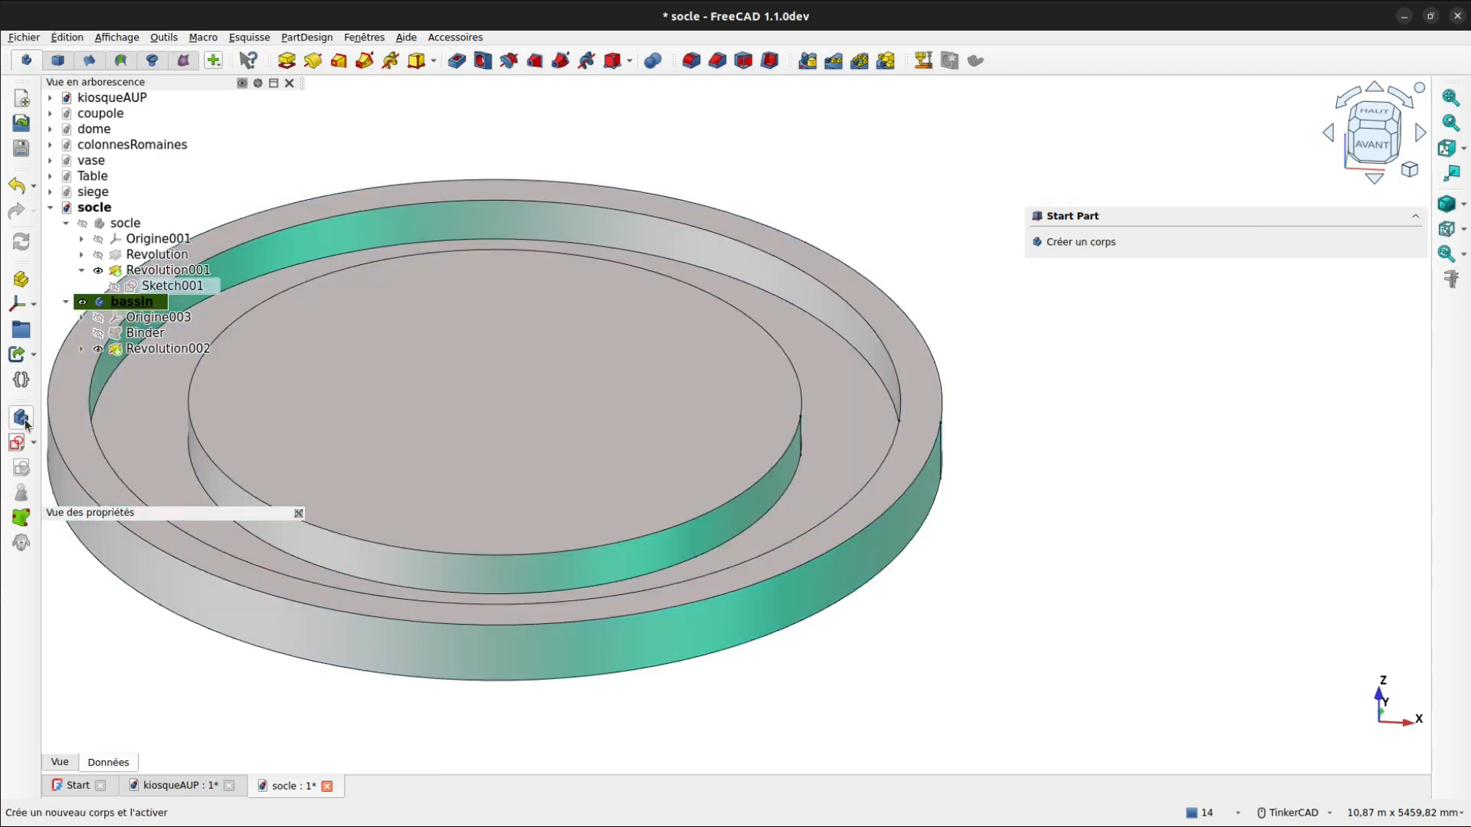
- Create a third body in the socle document and label it eau du bassin
{"action": "left_click", "coordinate": [24, 420]}
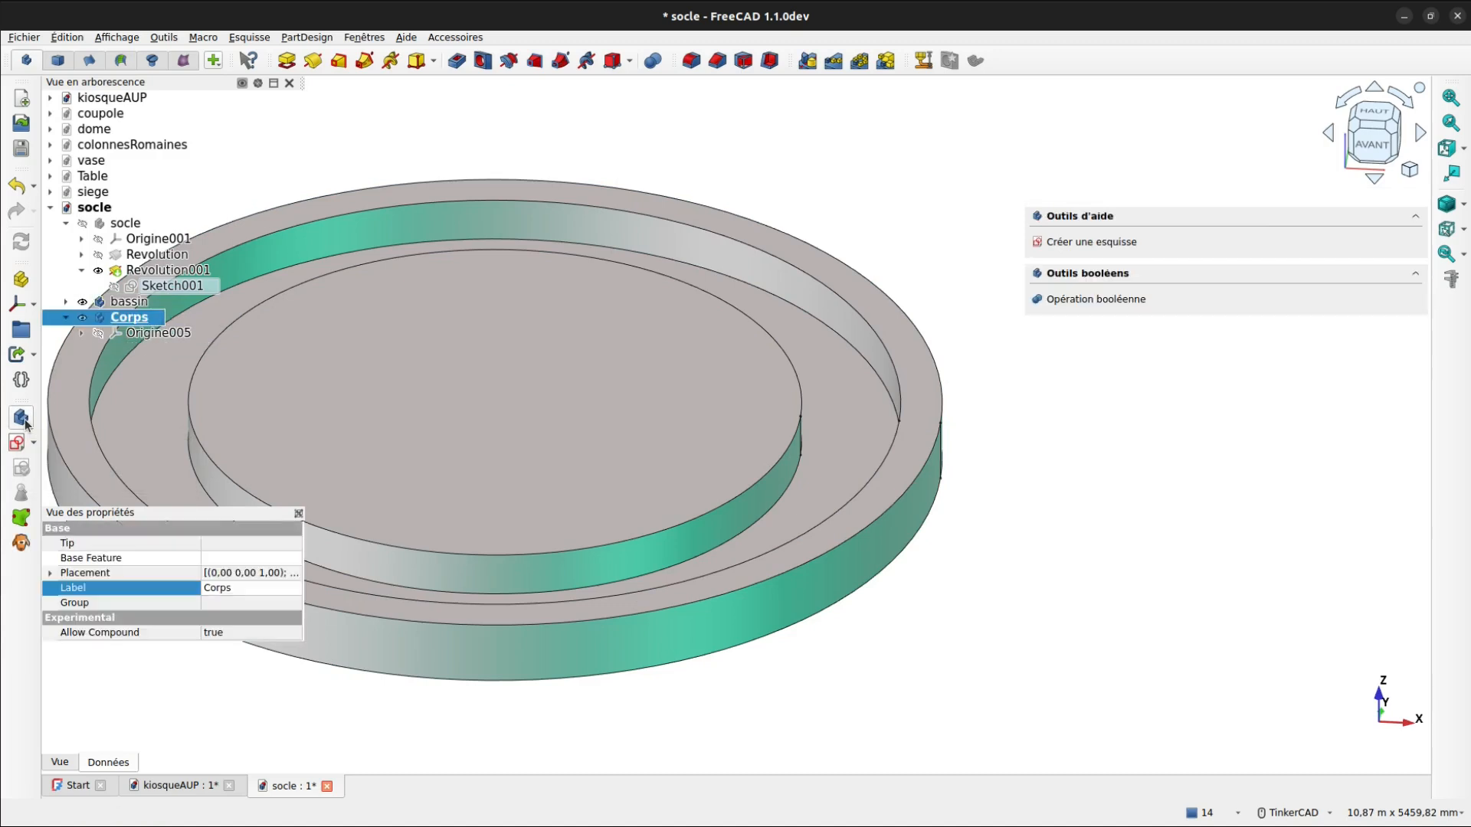
{"action": "left_click", "coordinate": [220, 588]}
{"action": "type", "text": "eau du bassin"}
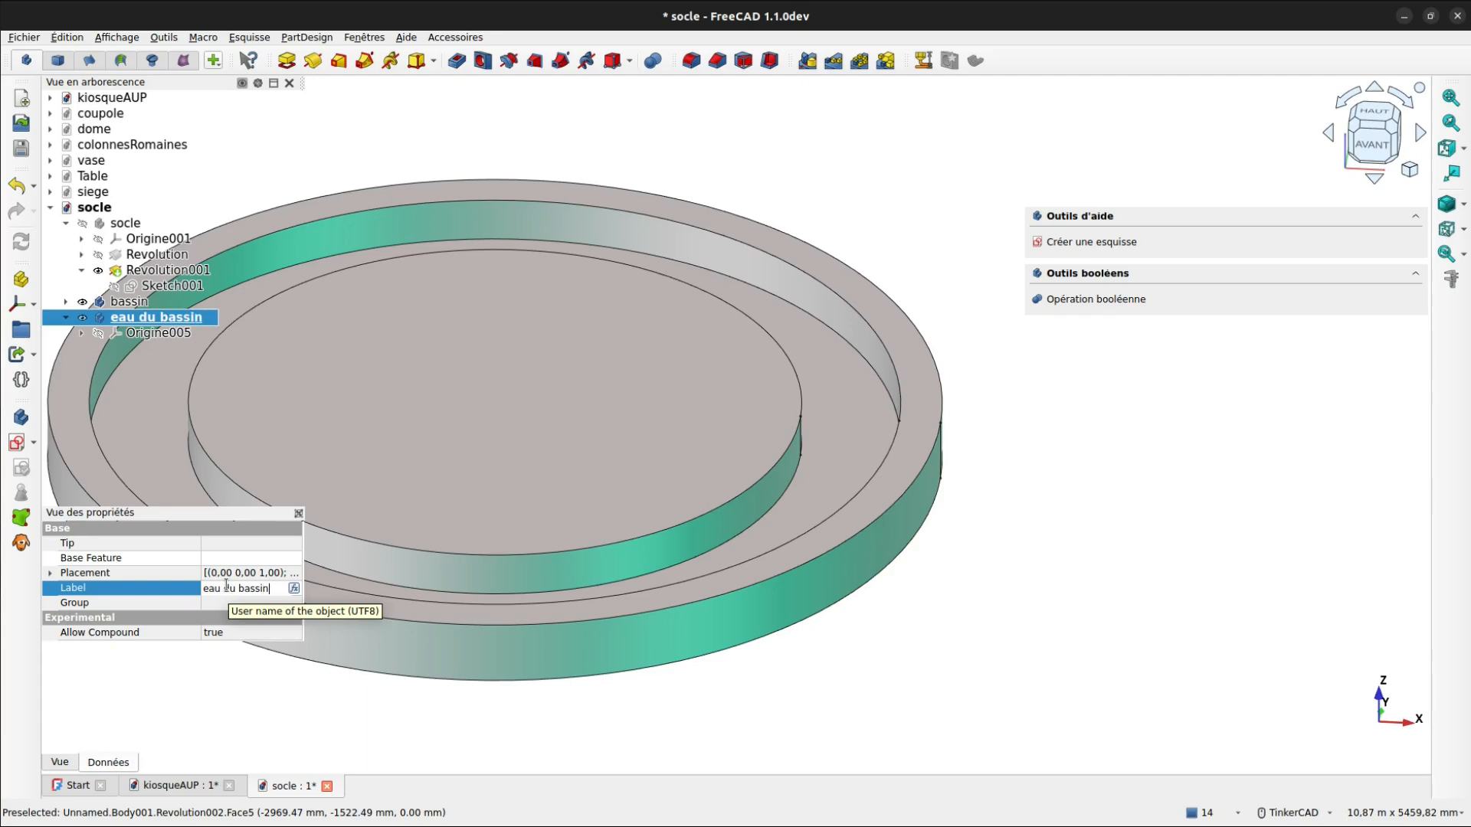
{"action": "key", "text": "Return"}
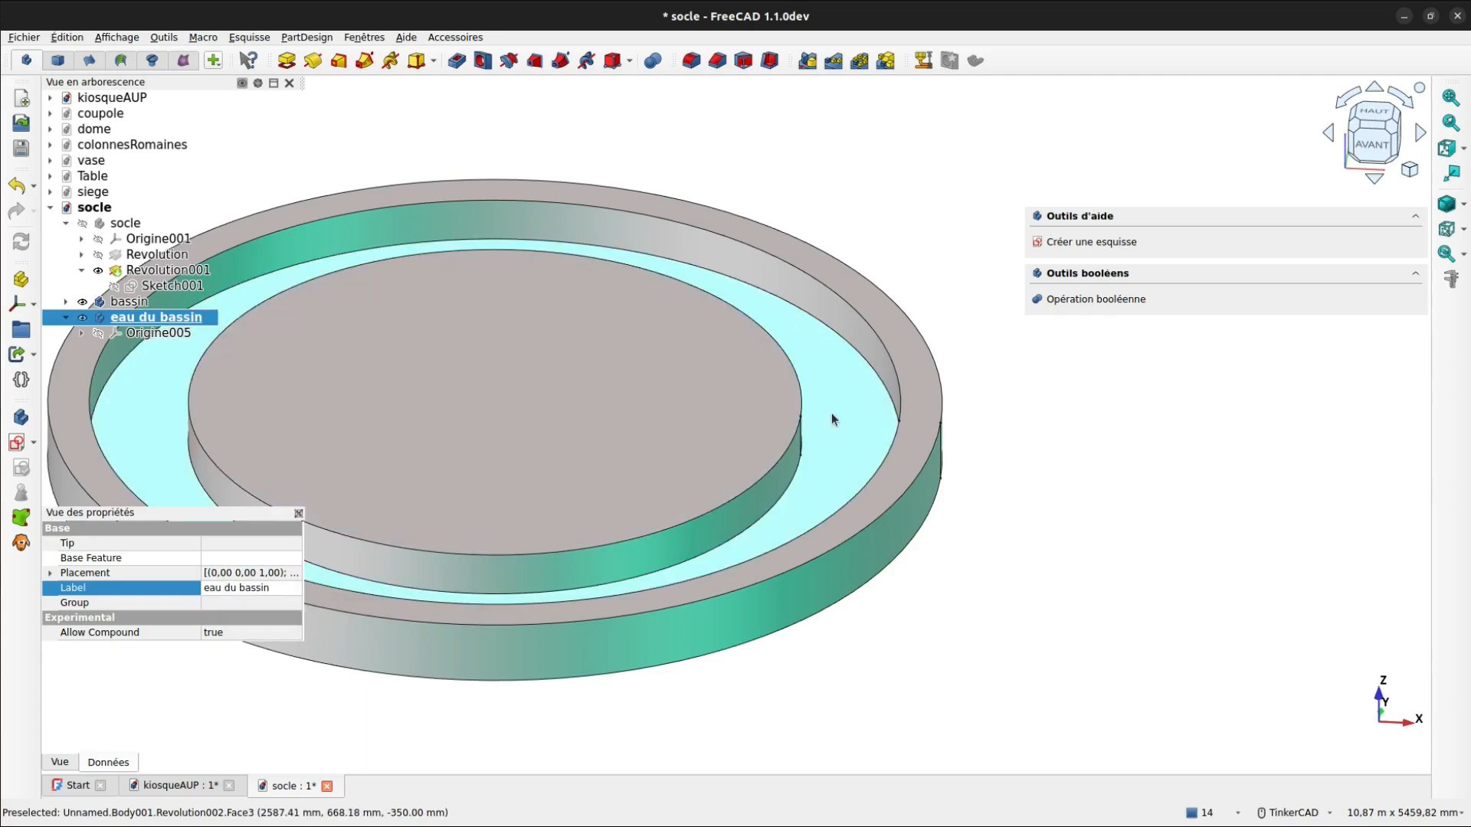
{"action": "left_click", "coordinate": [831, 418]}
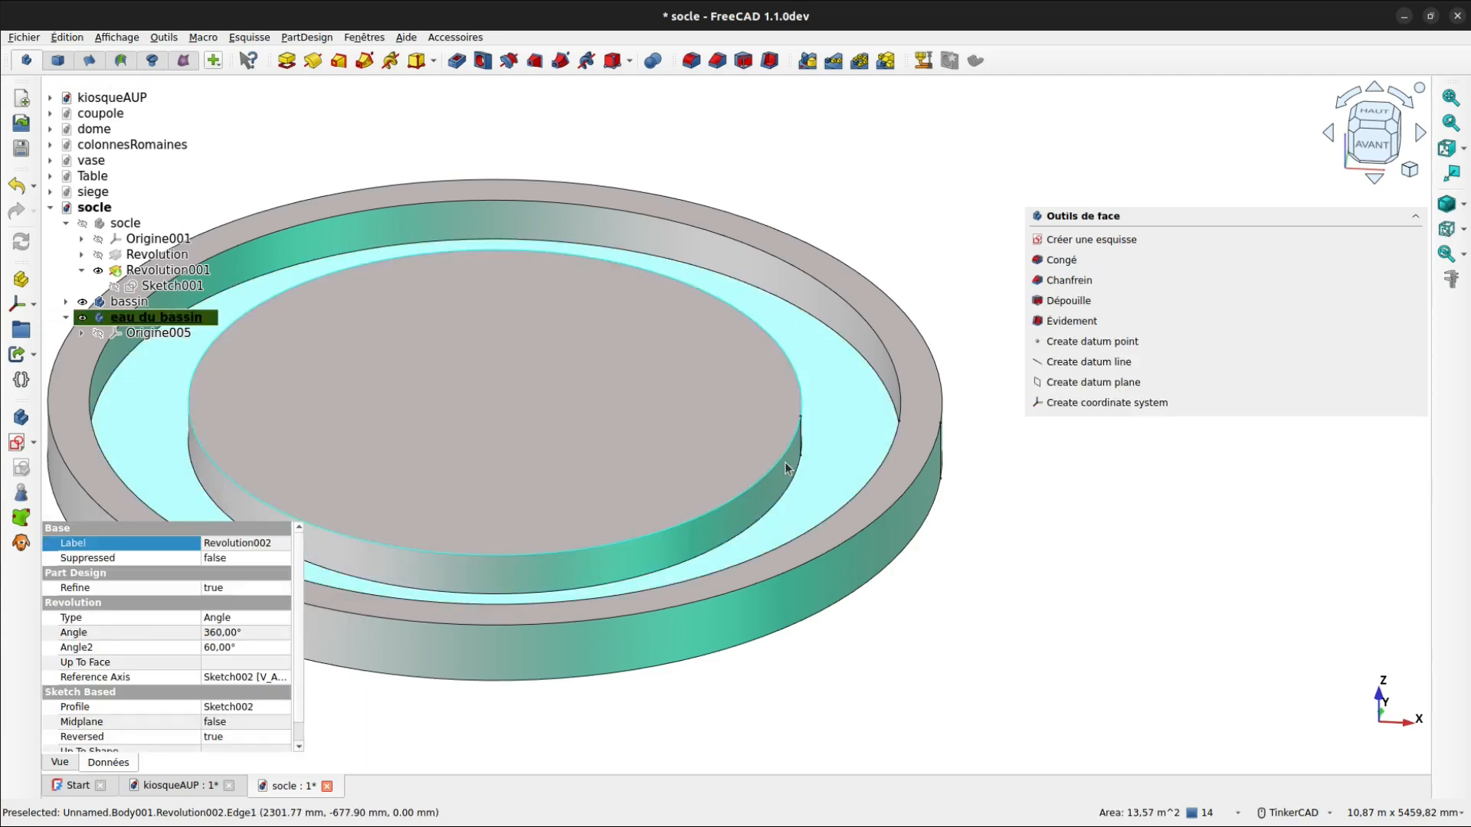
{"action": "left_click", "coordinate": [793, 471], "text": "ctrl"}
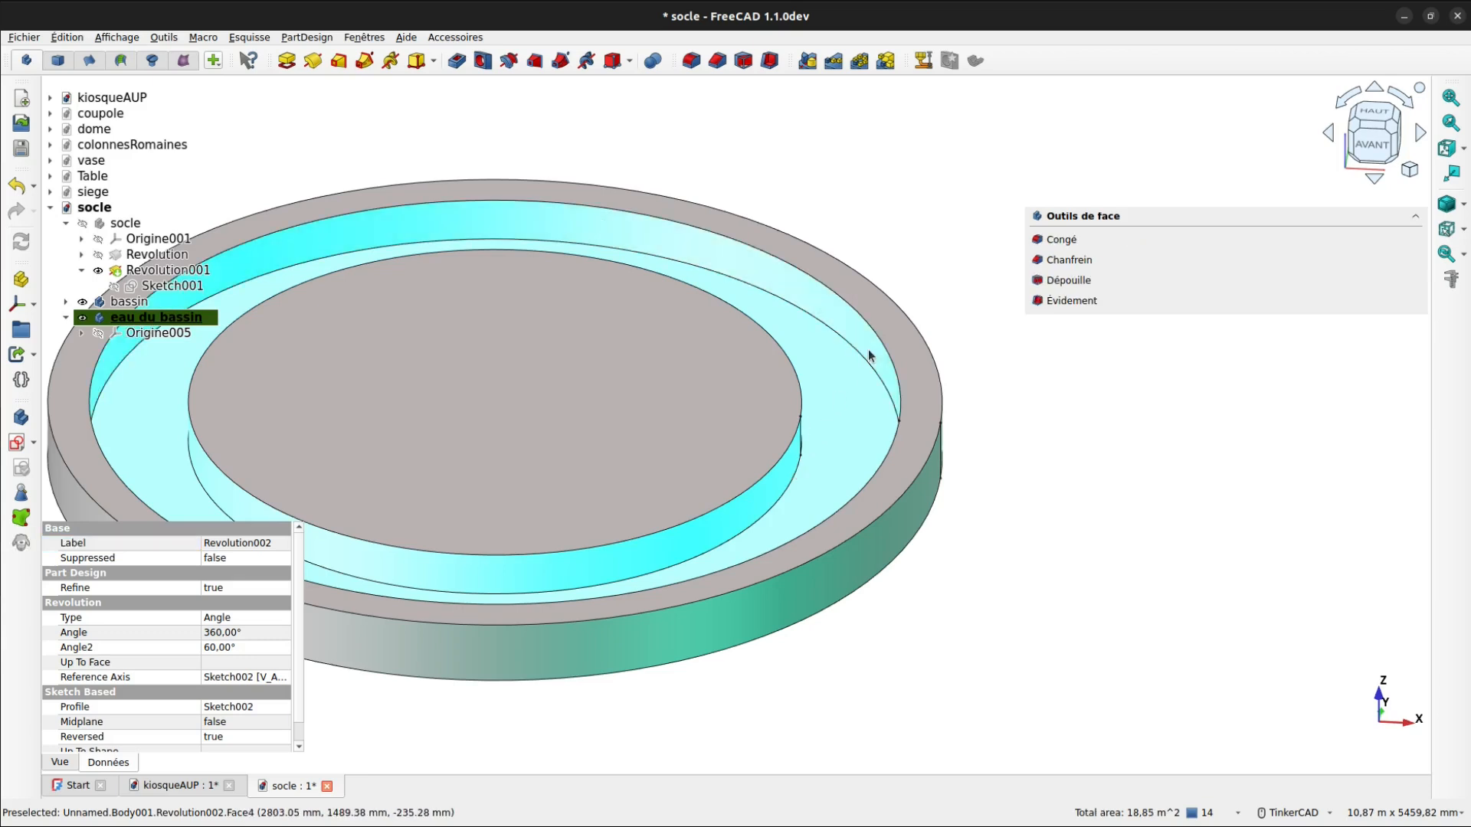
{"action": "right_click_drag", "start_coordinate": [868, 355], "coordinate": [885, 470]}
{"action": "left_click", "coordinate": [887, 468]}
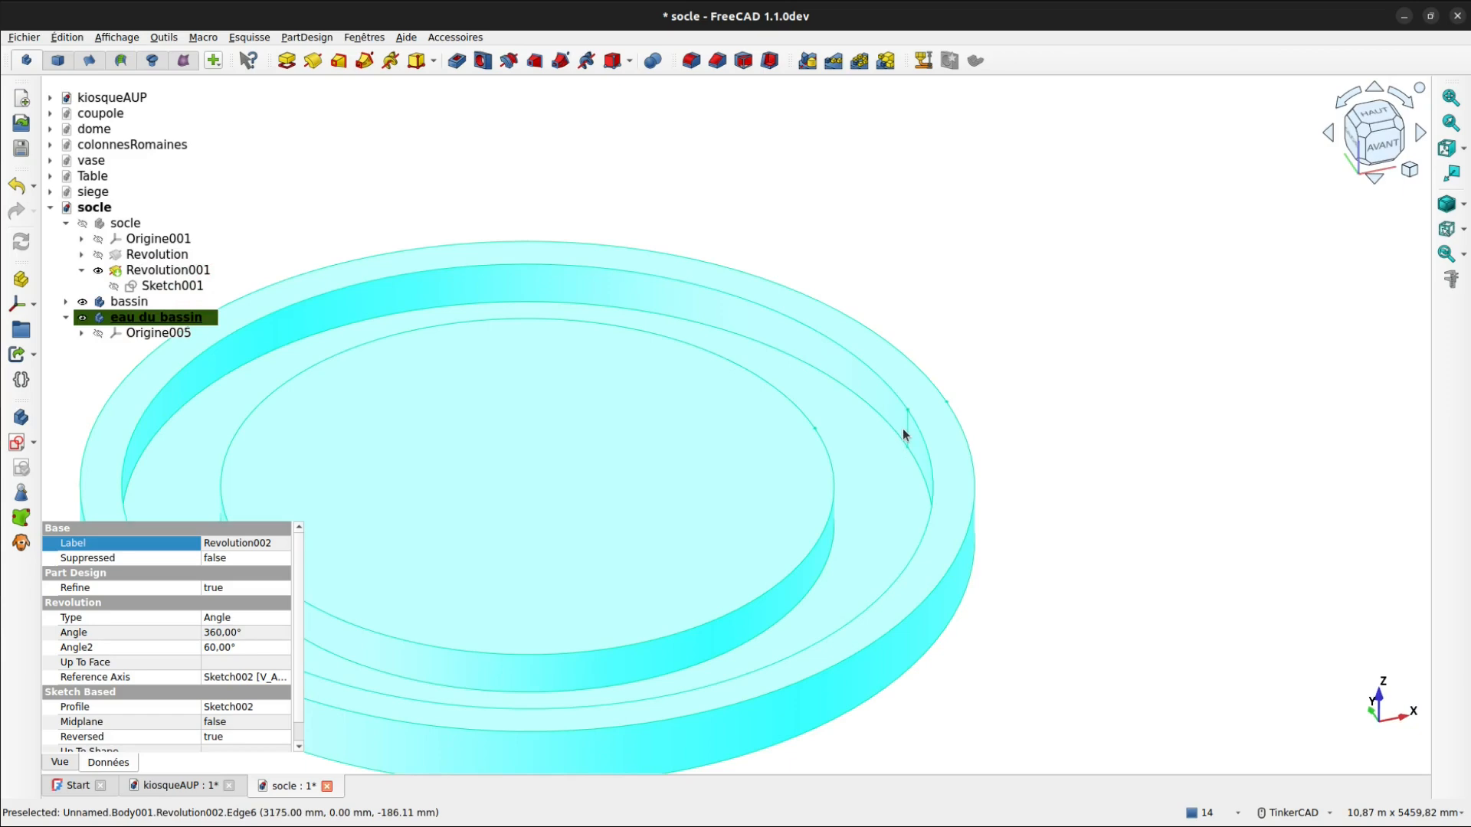
{"action": "scroll", "coordinate": [902, 429], "scroll_direction": "up", "scroll_amount": 4}
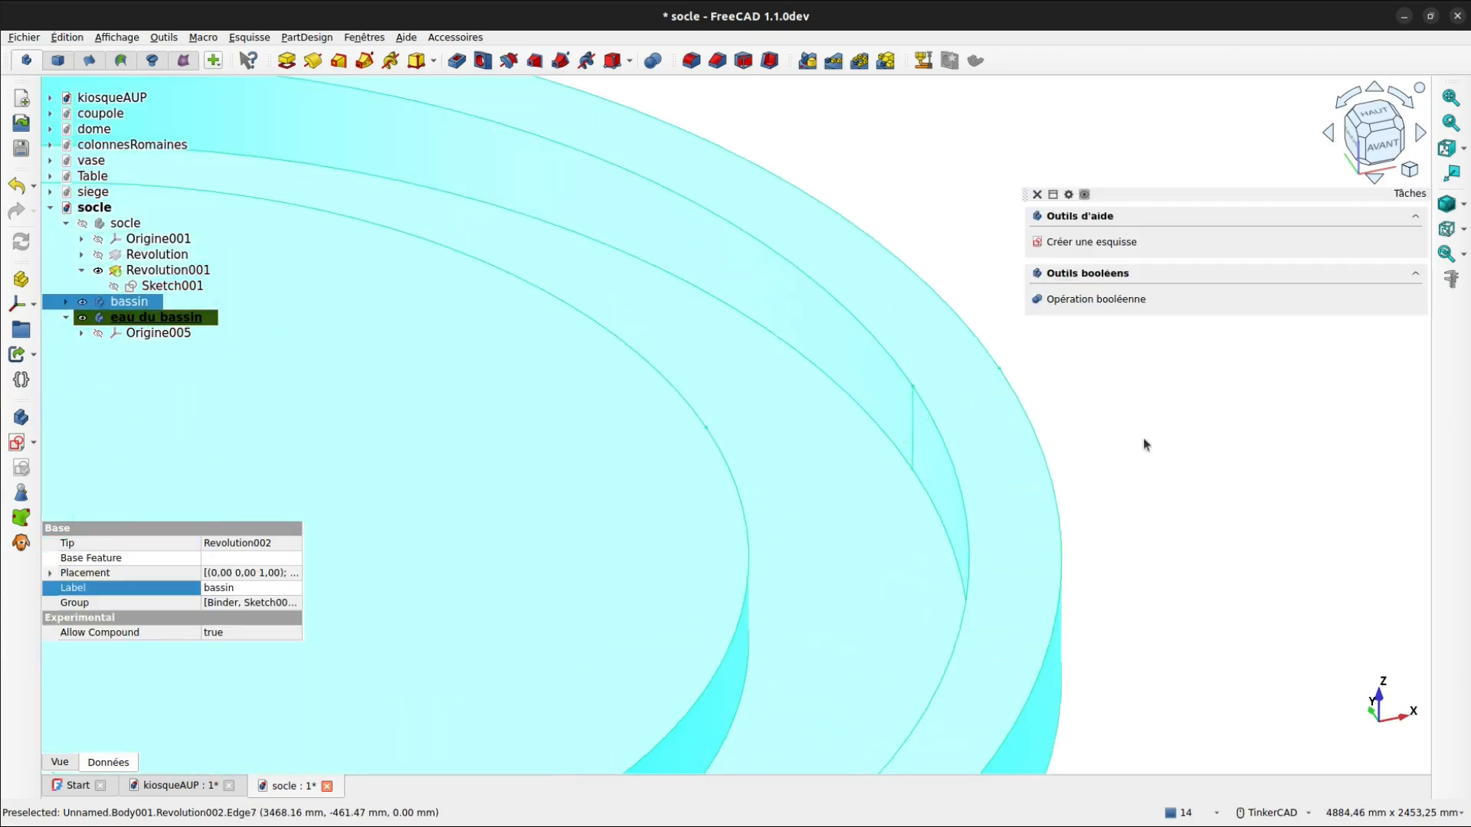
{"action": "left_click", "coordinate": [1143, 439]}
- Create a shape binder in eau du bassin from the vertical seam edges of the trough's inner and outer walls, and hide the bassin body
{"action": "left_click", "coordinate": [908, 421]}
{"action": "left_click", "coordinate": [912, 426]}
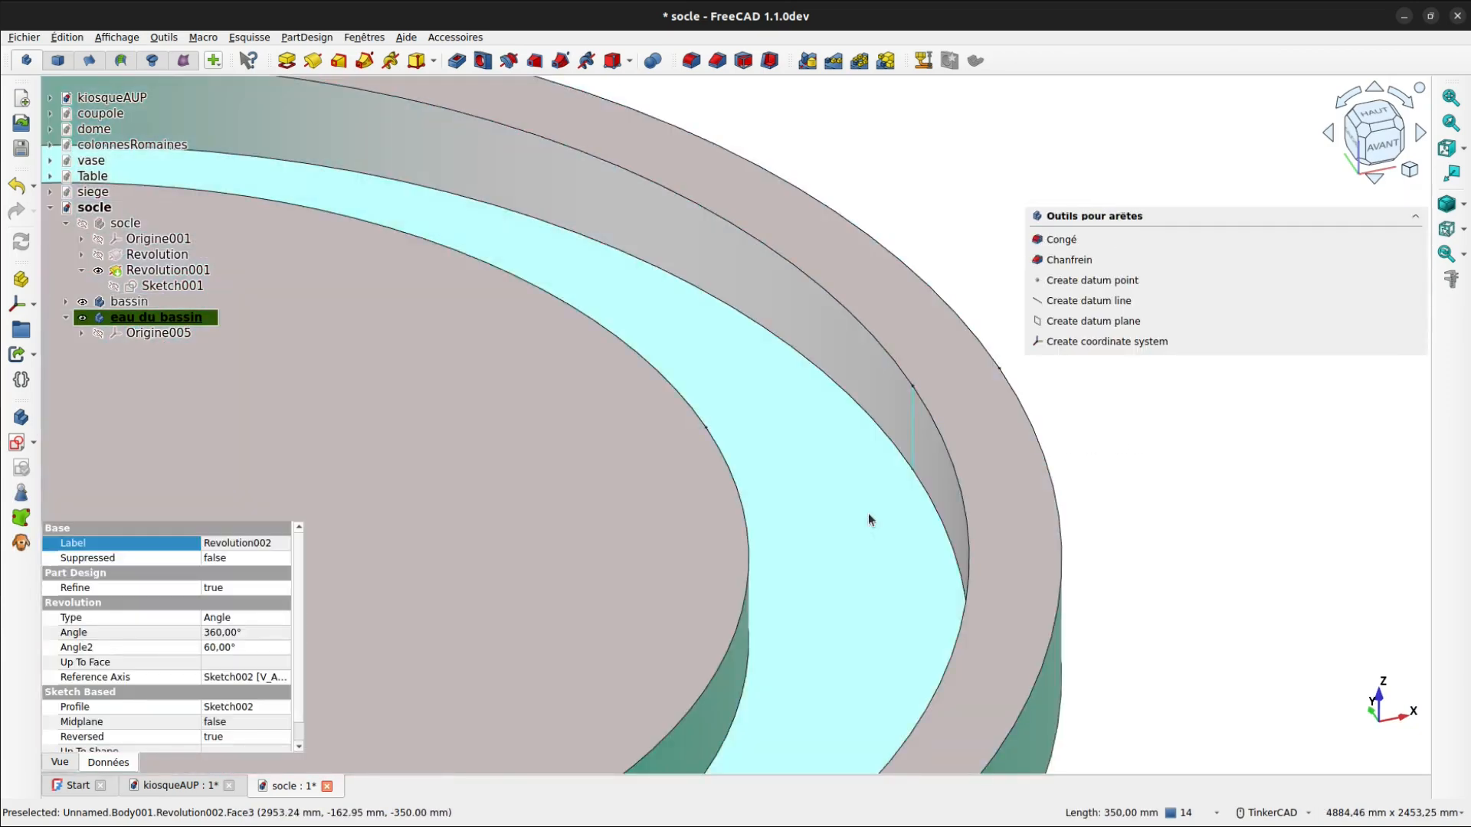
{"action": "right_click_drag", "start_coordinate": [868, 515], "coordinate": [733, 442]}
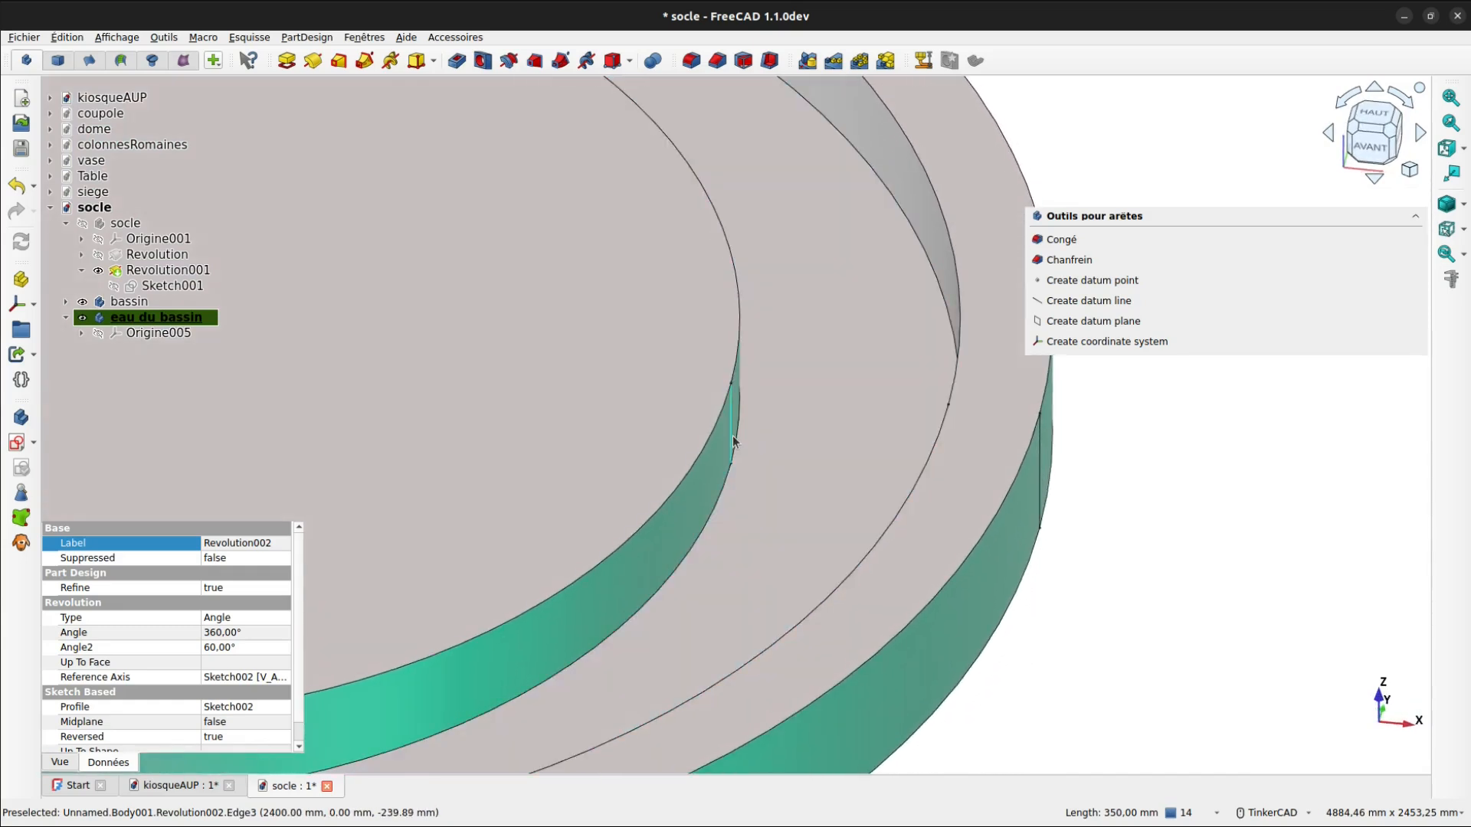
{"action": "left_click", "coordinate": [734, 442], "text": "ctrl"}
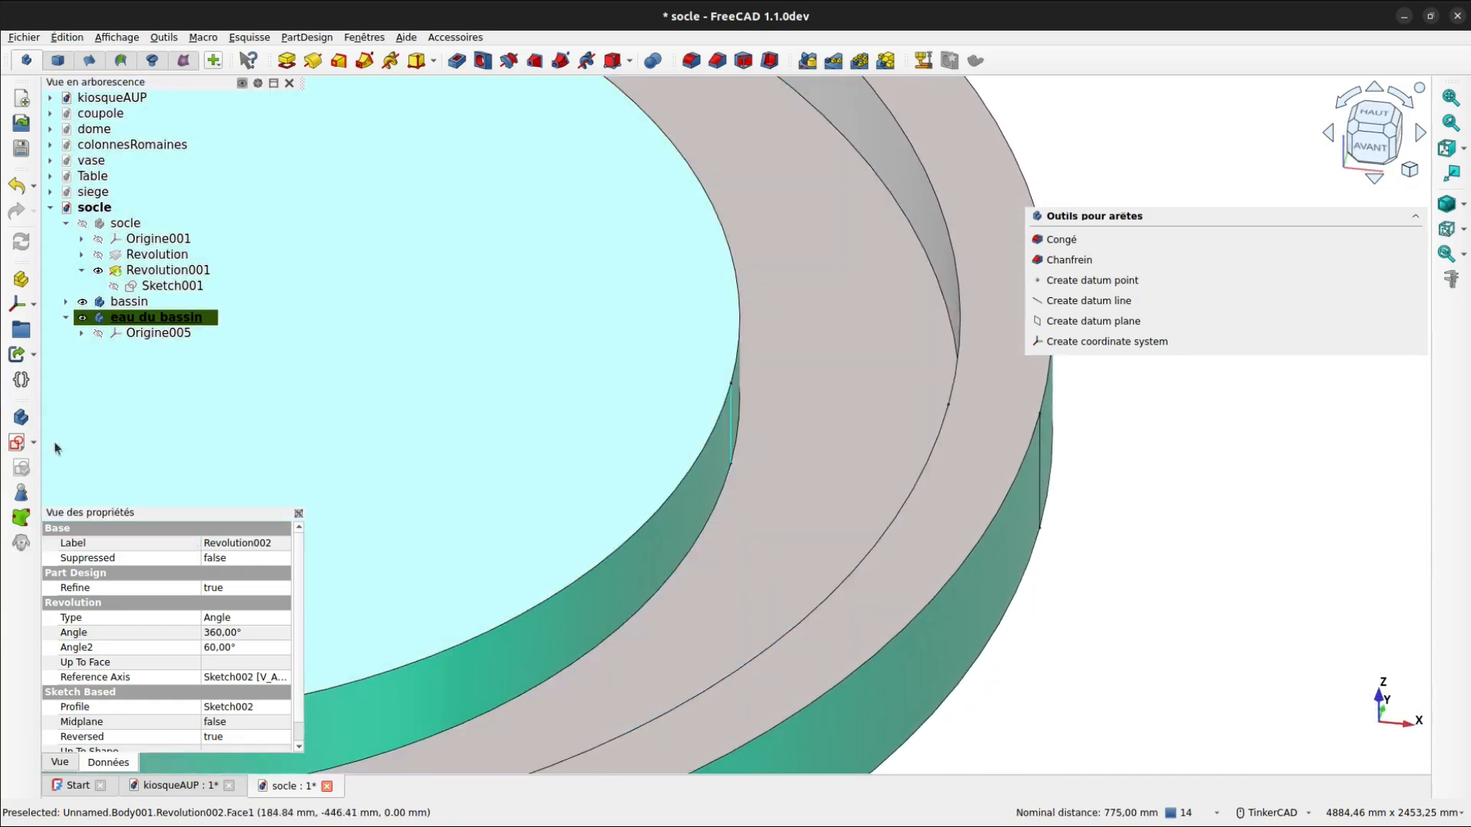
{"action": "left_click", "coordinate": [21, 517]}
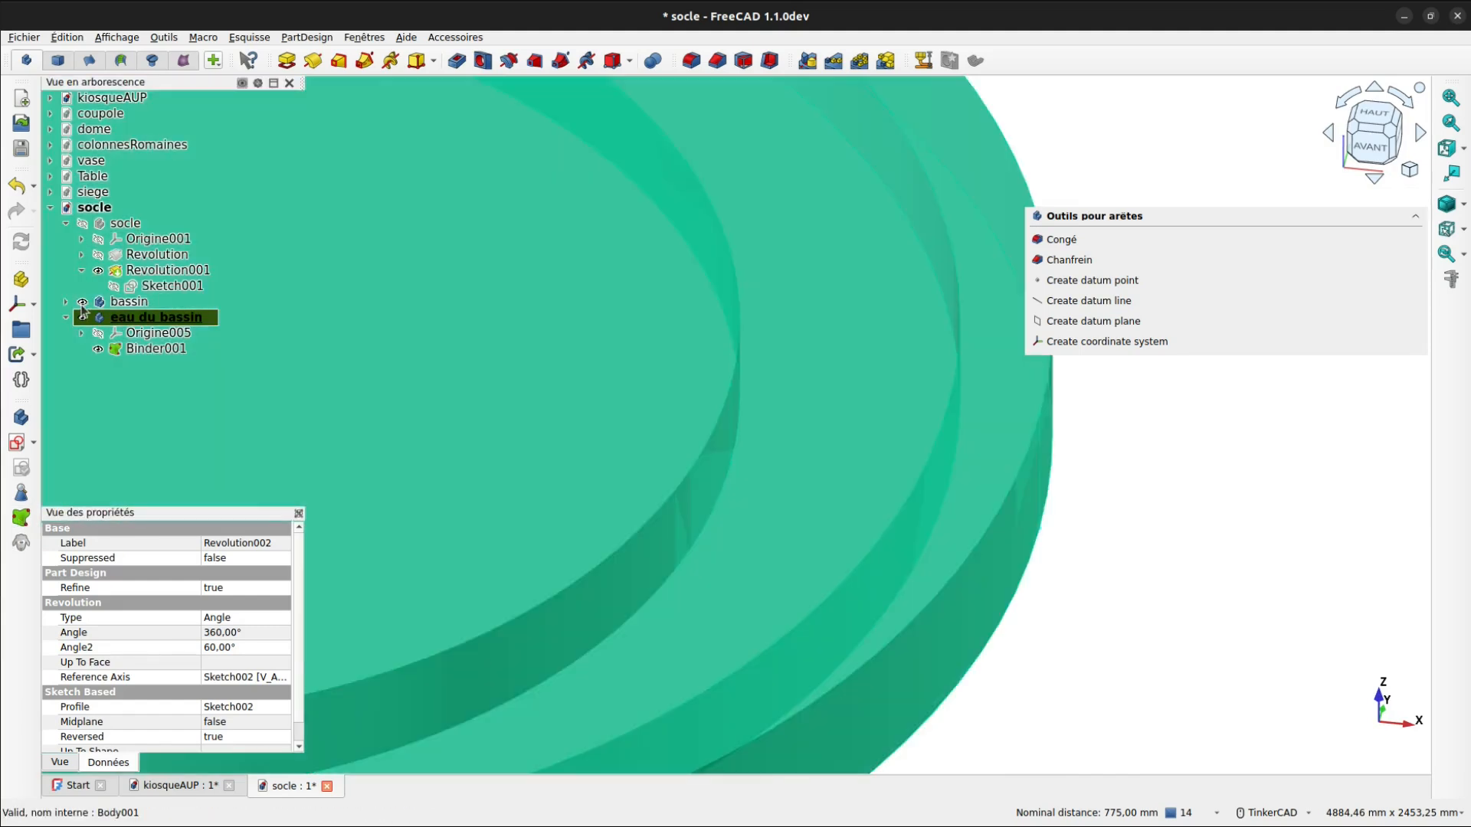
{"action": "left_click", "coordinate": [82, 302]}
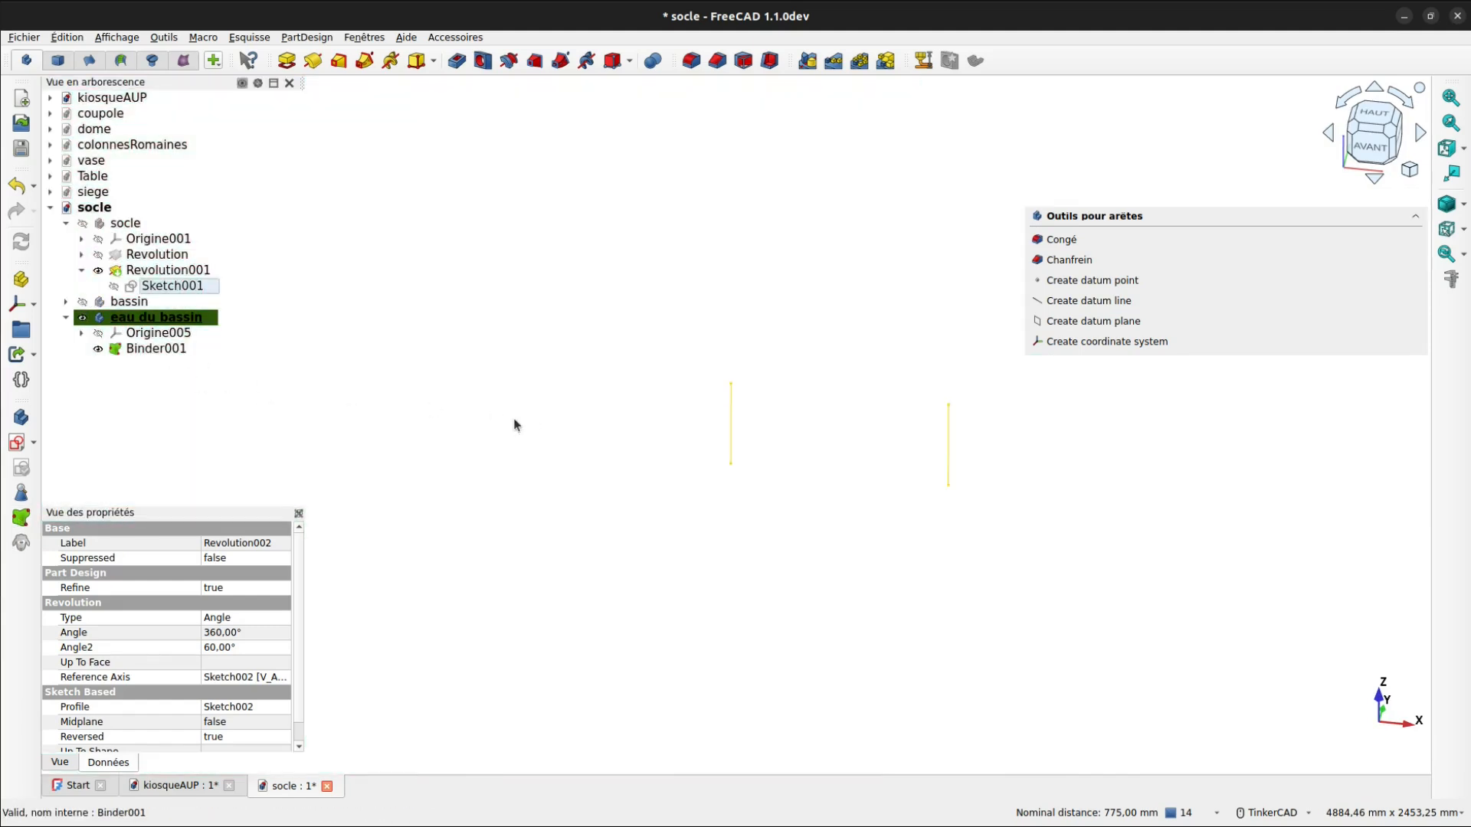
- Create a sketch on the XZ plane of the eau du bassin body and bring the two binder edges into view
{"action": "left_click", "coordinate": [17, 443]}
{"action": "left_click", "coordinate": [1368, 150]}
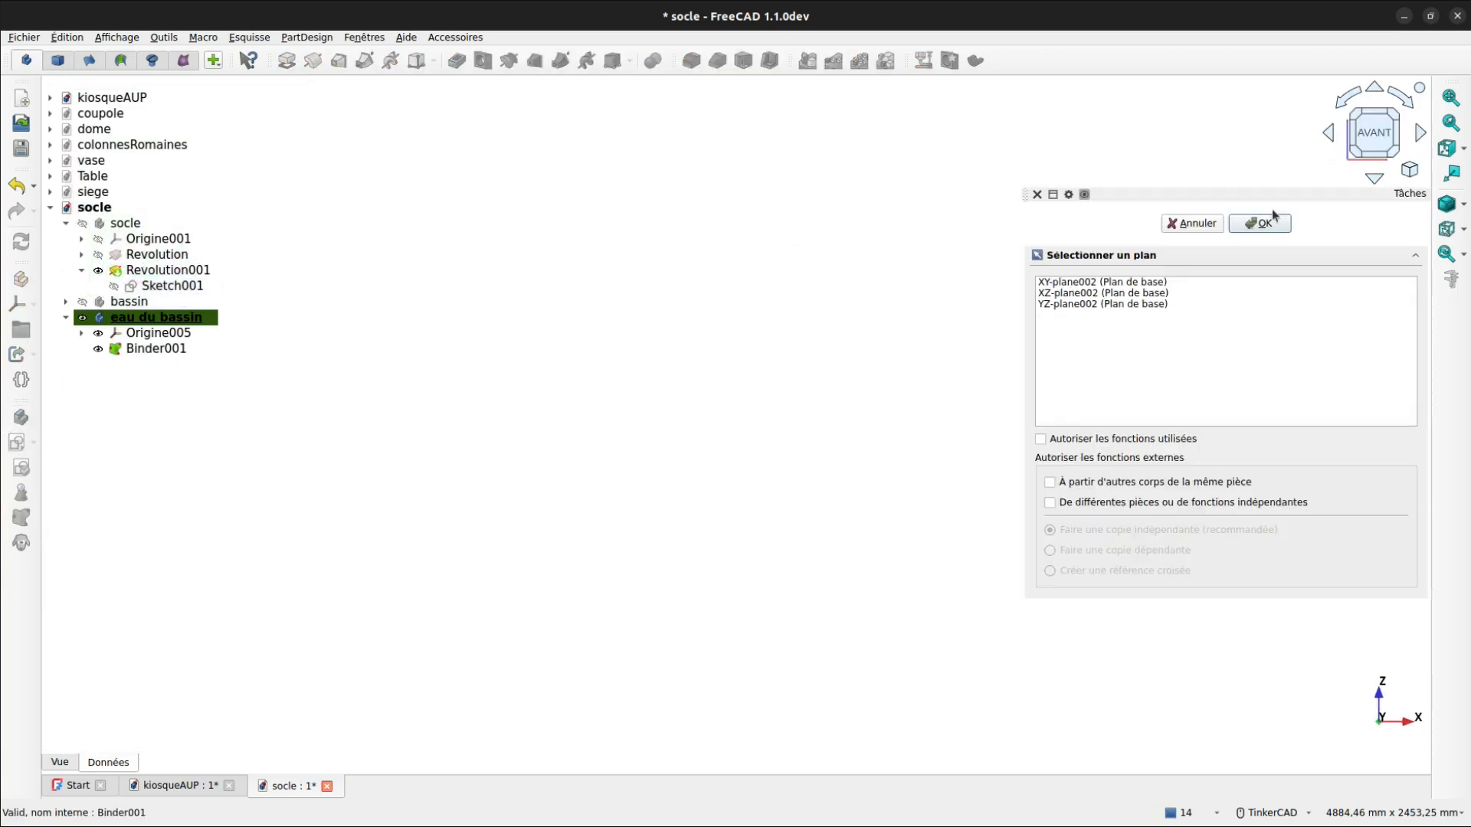
{"action": "left_click", "coordinate": [1085, 294]}
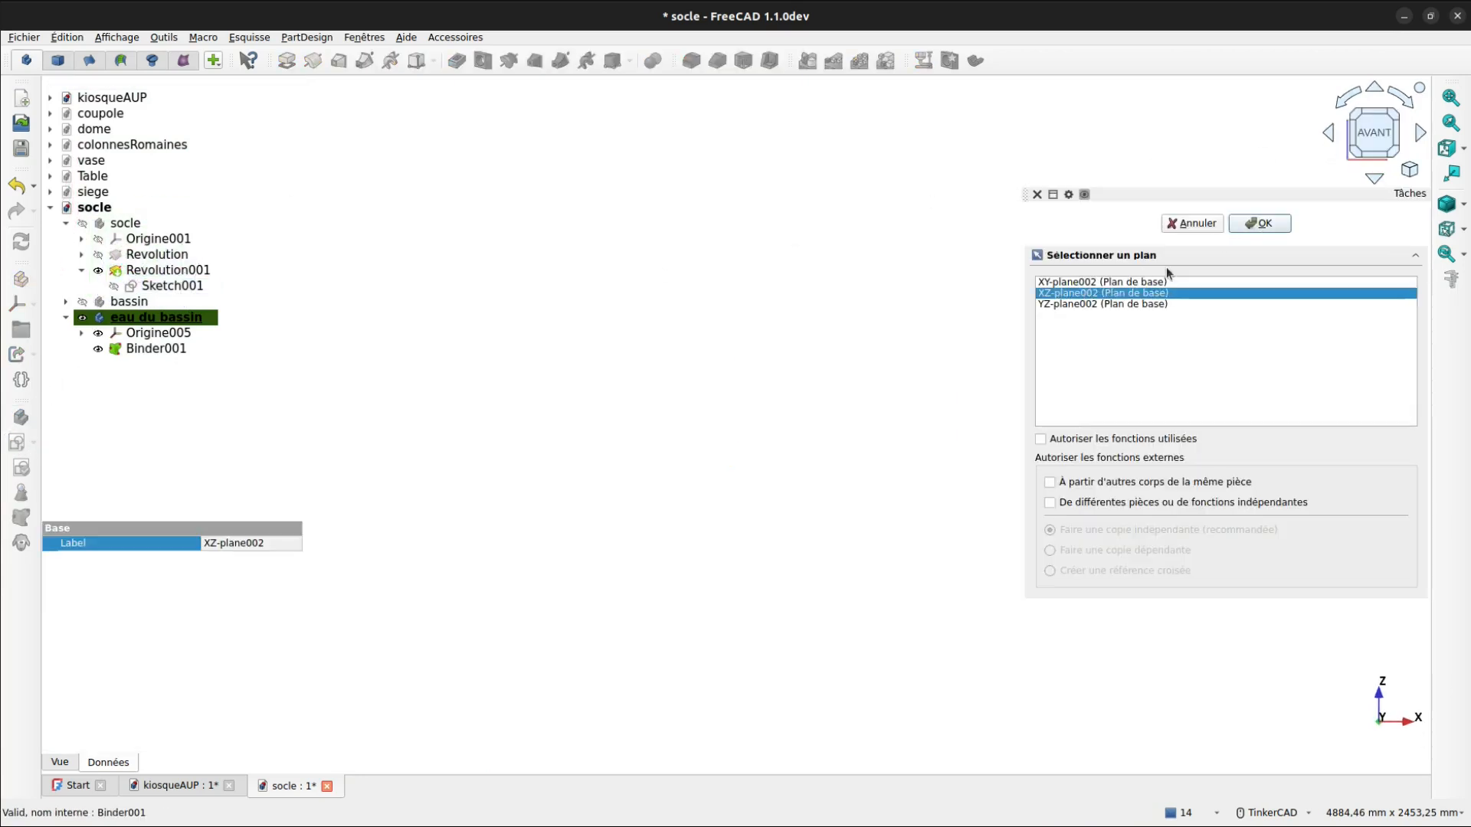
{"action": "left_click", "coordinate": [1260, 223]}
{"action": "scroll", "coordinate": [668, 351], "scroll_direction": "down", "scroll_amount": 4}
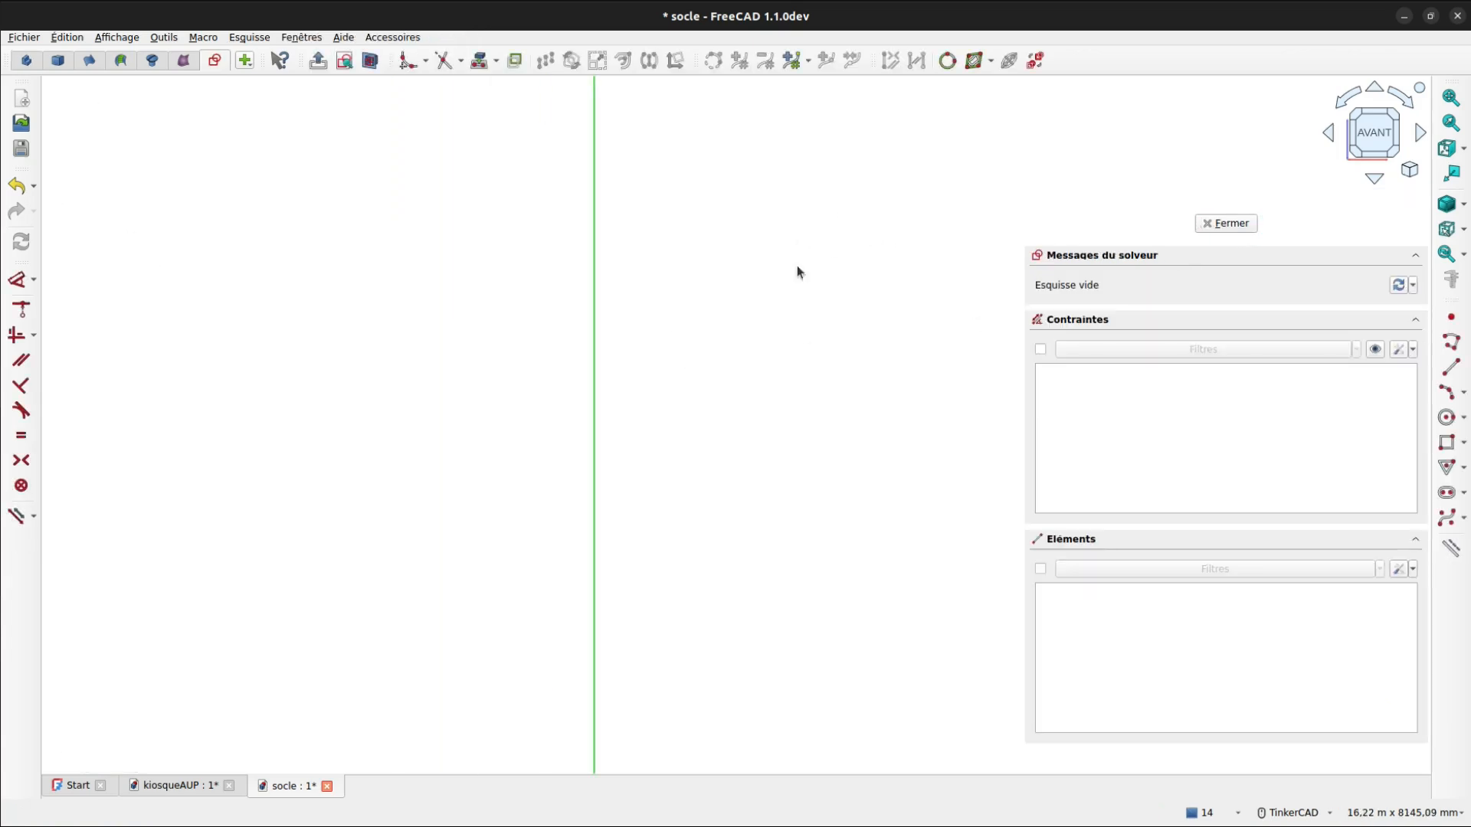
{"action": "middle_click_drag", "start_coordinate": [797, 267], "coordinate": [780, 647]}
{"action": "scroll", "coordinate": [790, 530], "scroll_direction": "up", "scroll_amount": 1}
{"action": "middle_click_drag", "start_coordinate": [704, 188], "coordinate": [606, 288]}
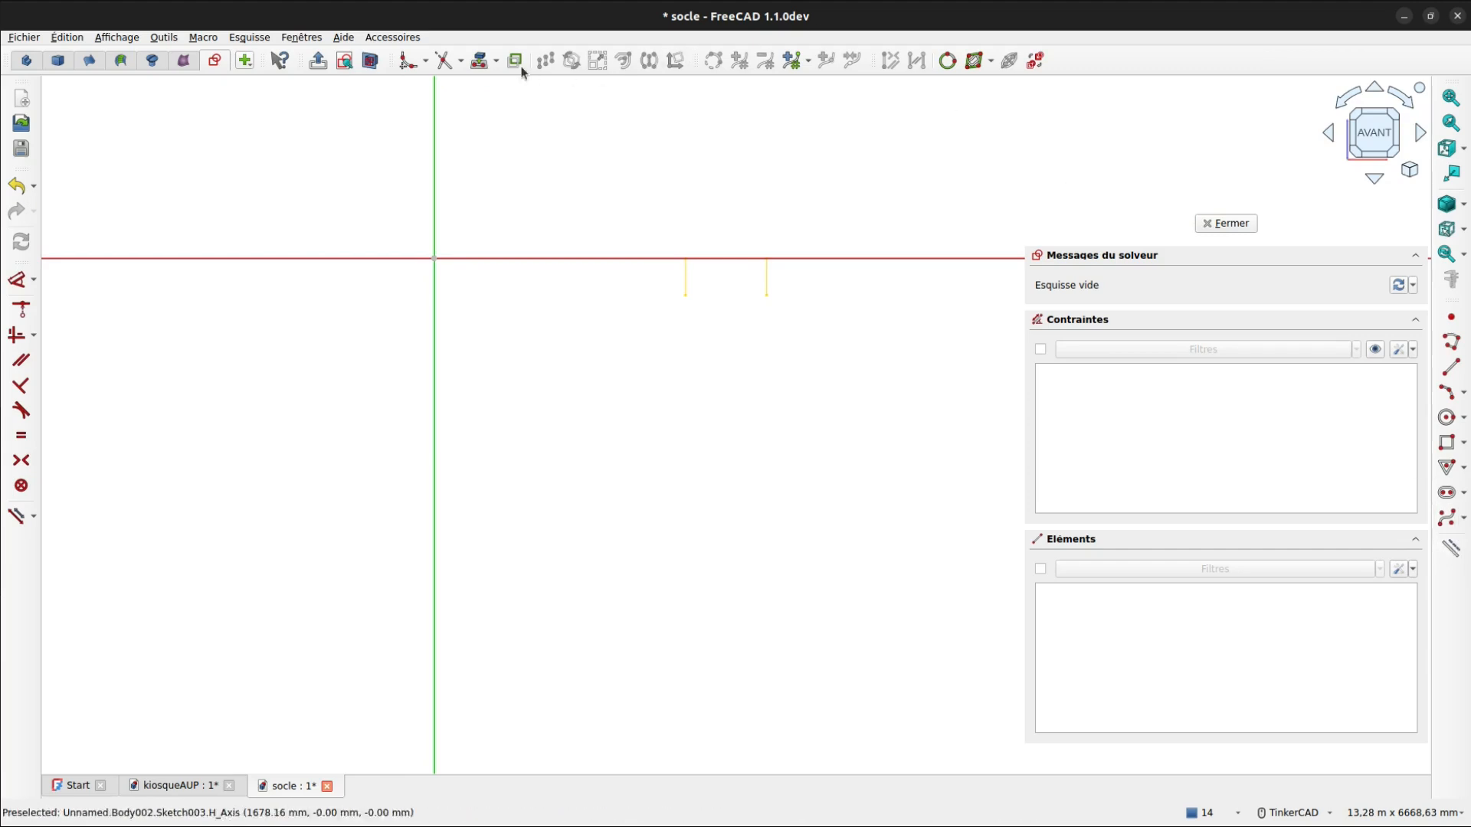
- Project both binder edges and the outer edge's lower endpoint into the sketch as external geometry, and start the corner-width-height Rectangle tool
{"action": "left_click", "coordinate": [479, 65]}
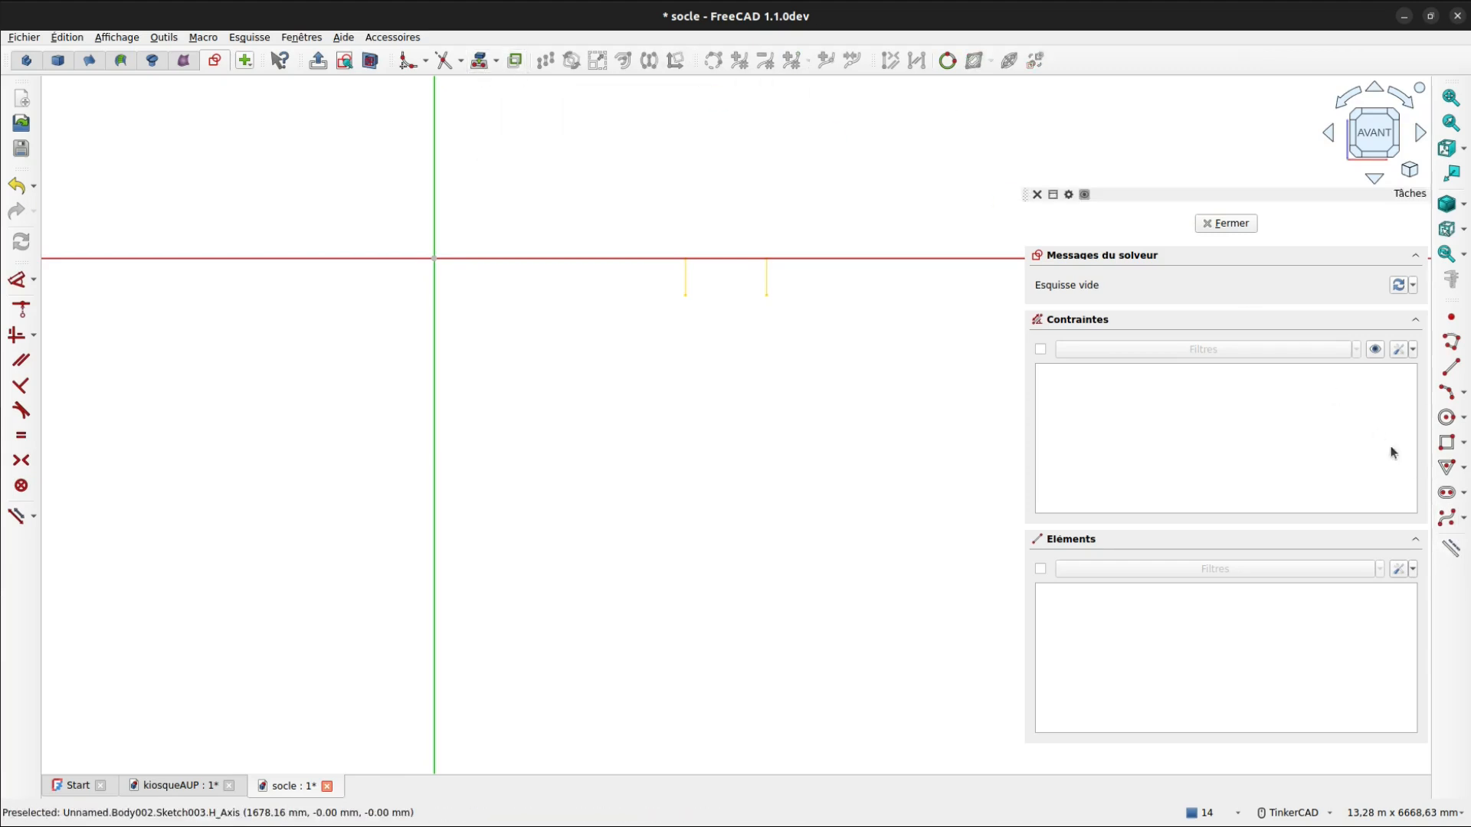
{"action": "left_click", "coordinate": [685, 277]}
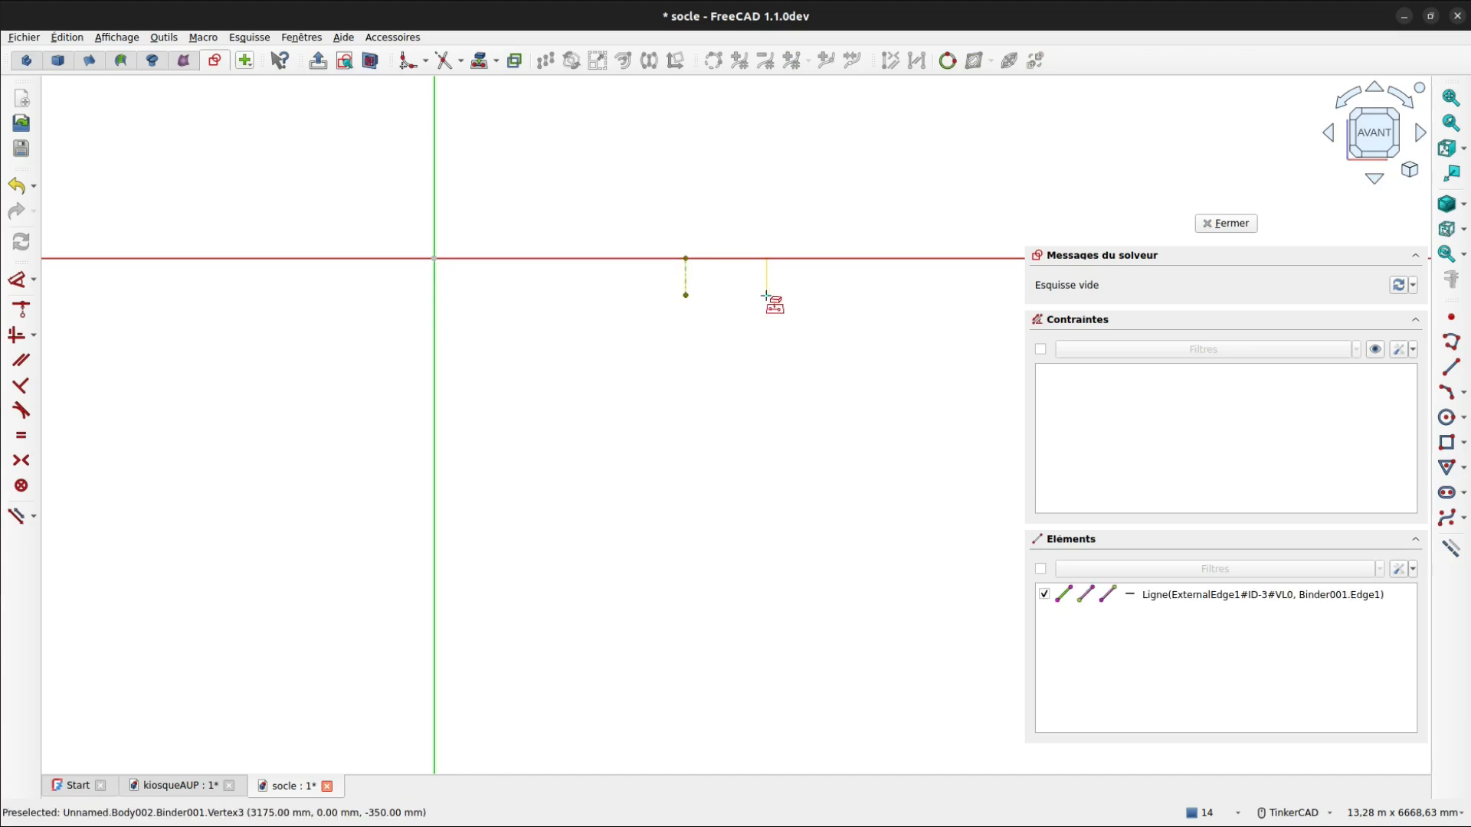
{"action": "left_click", "coordinate": [766, 295]}
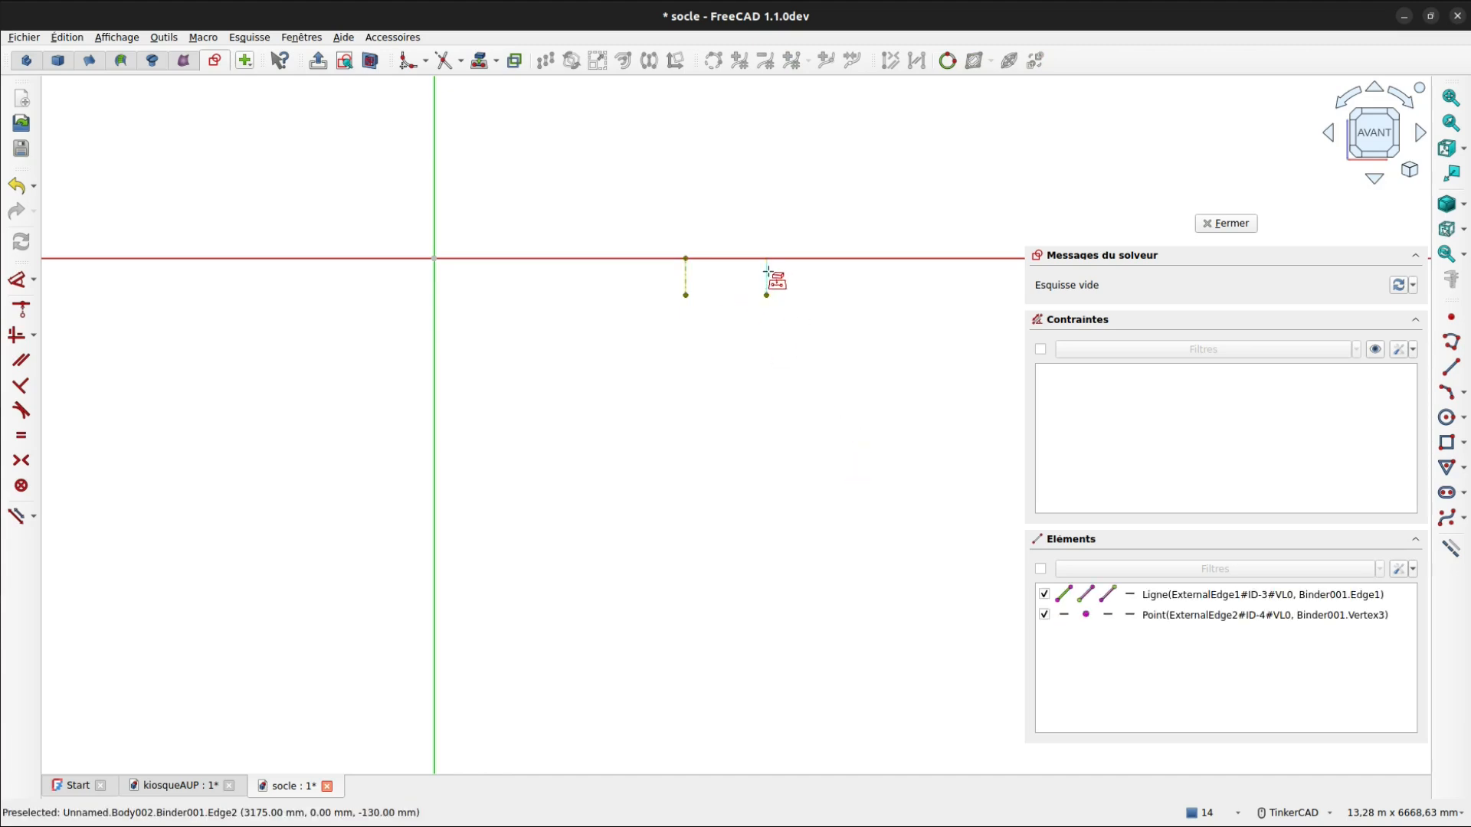
{"action": "left_click", "coordinate": [767, 278]}
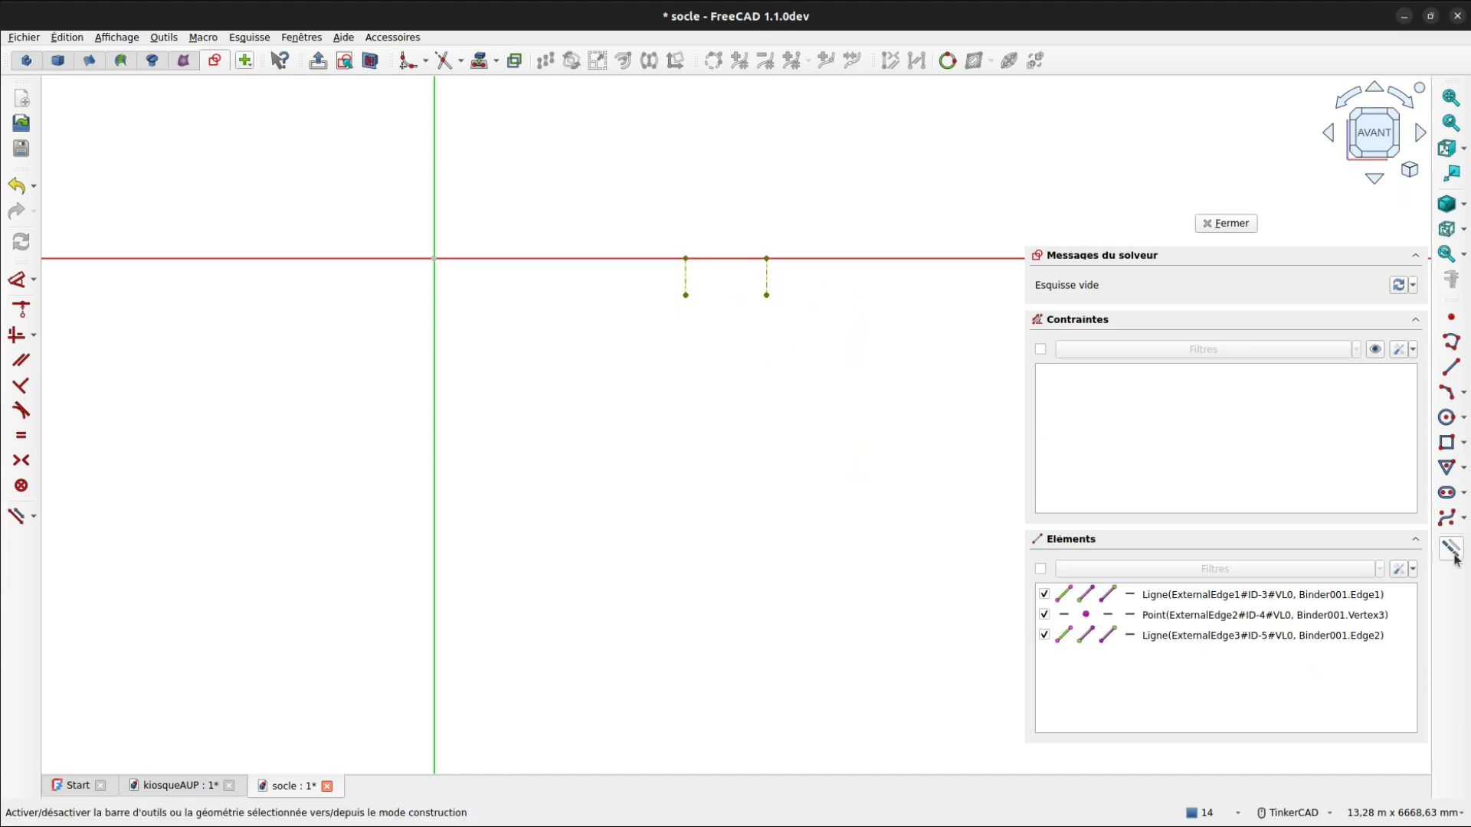
{"action": "left_click", "coordinate": [1447, 442]}
{"action": "scroll", "coordinate": [766, 285], "scroll_direction": "up", "scroll_amount": 4}
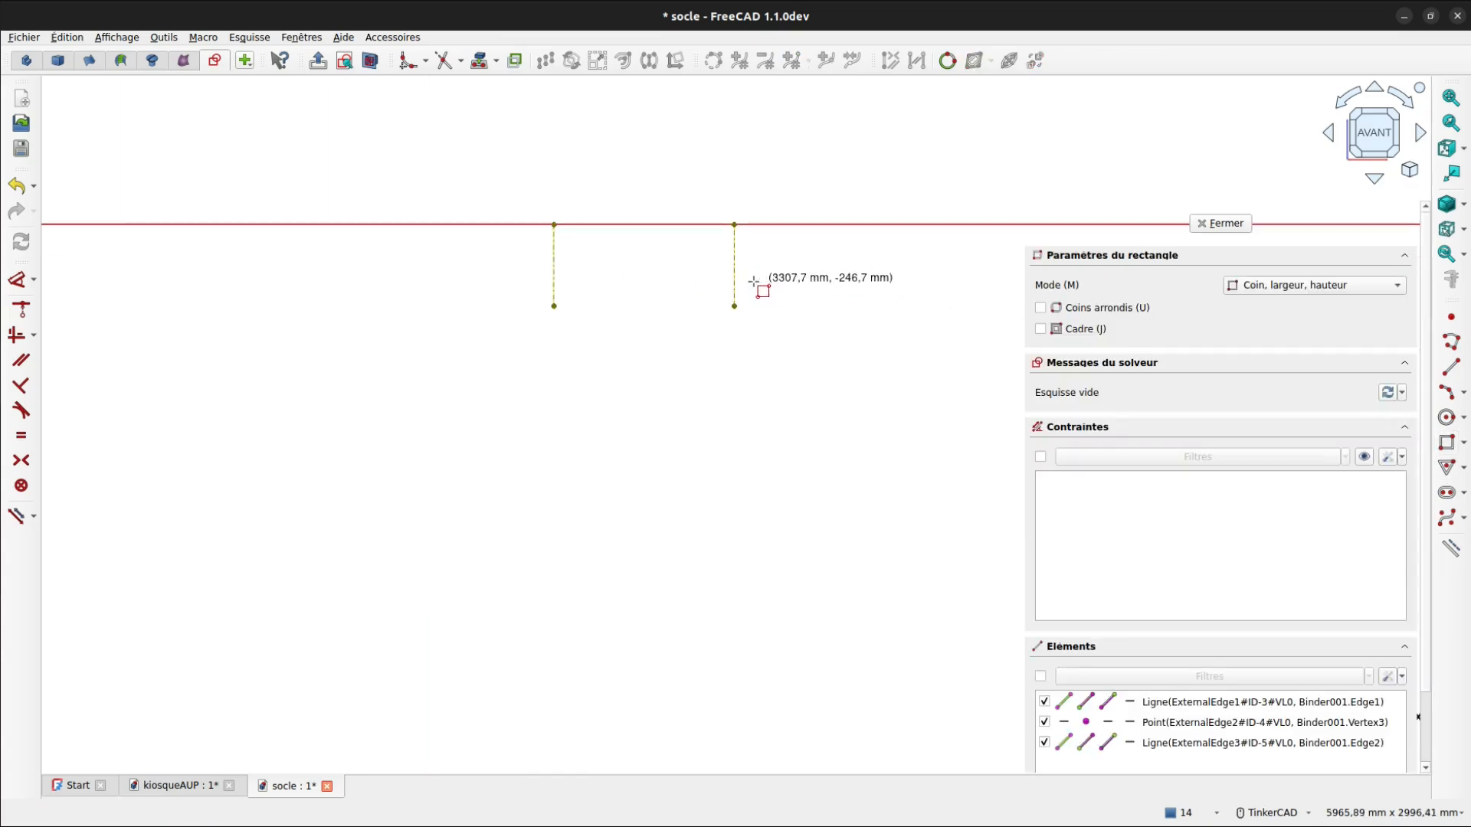
{"action": "left_click", "coordinate": [554, 306]}
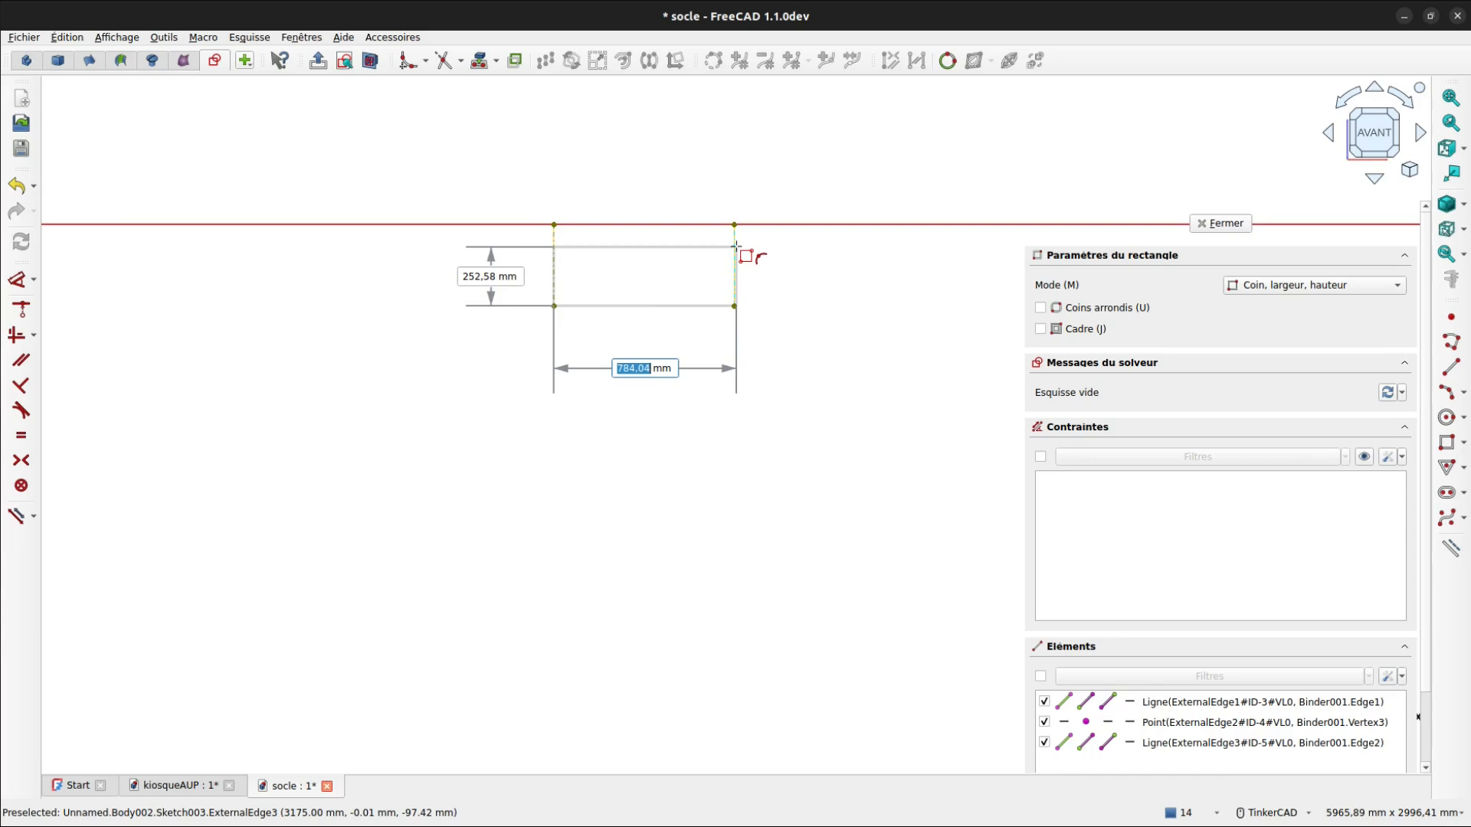
{"action": "key", "text": "Tab"}
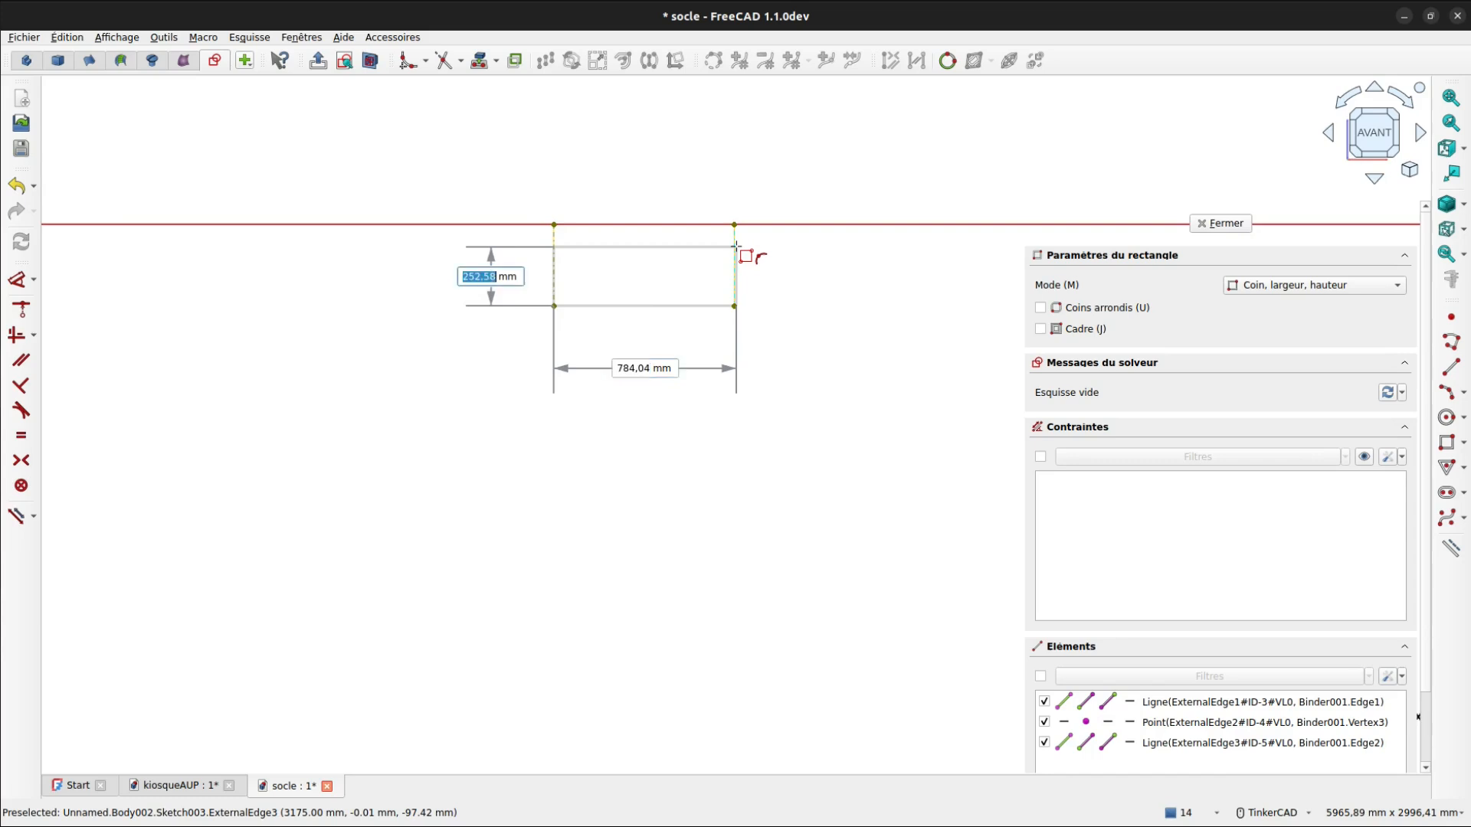
{"action": "key", "text": "Return"}
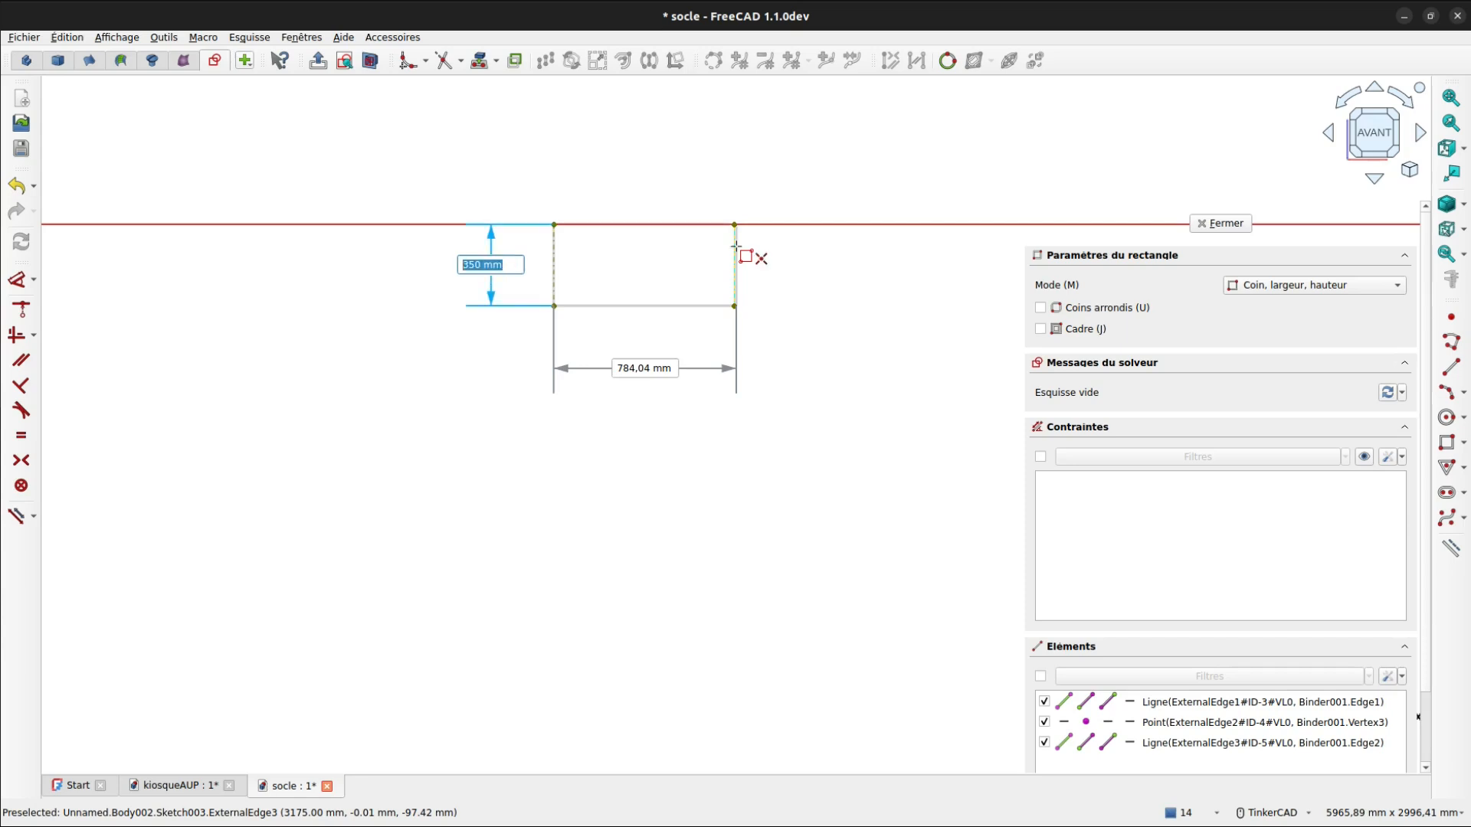
{"action": "key", "text": "Escape"}
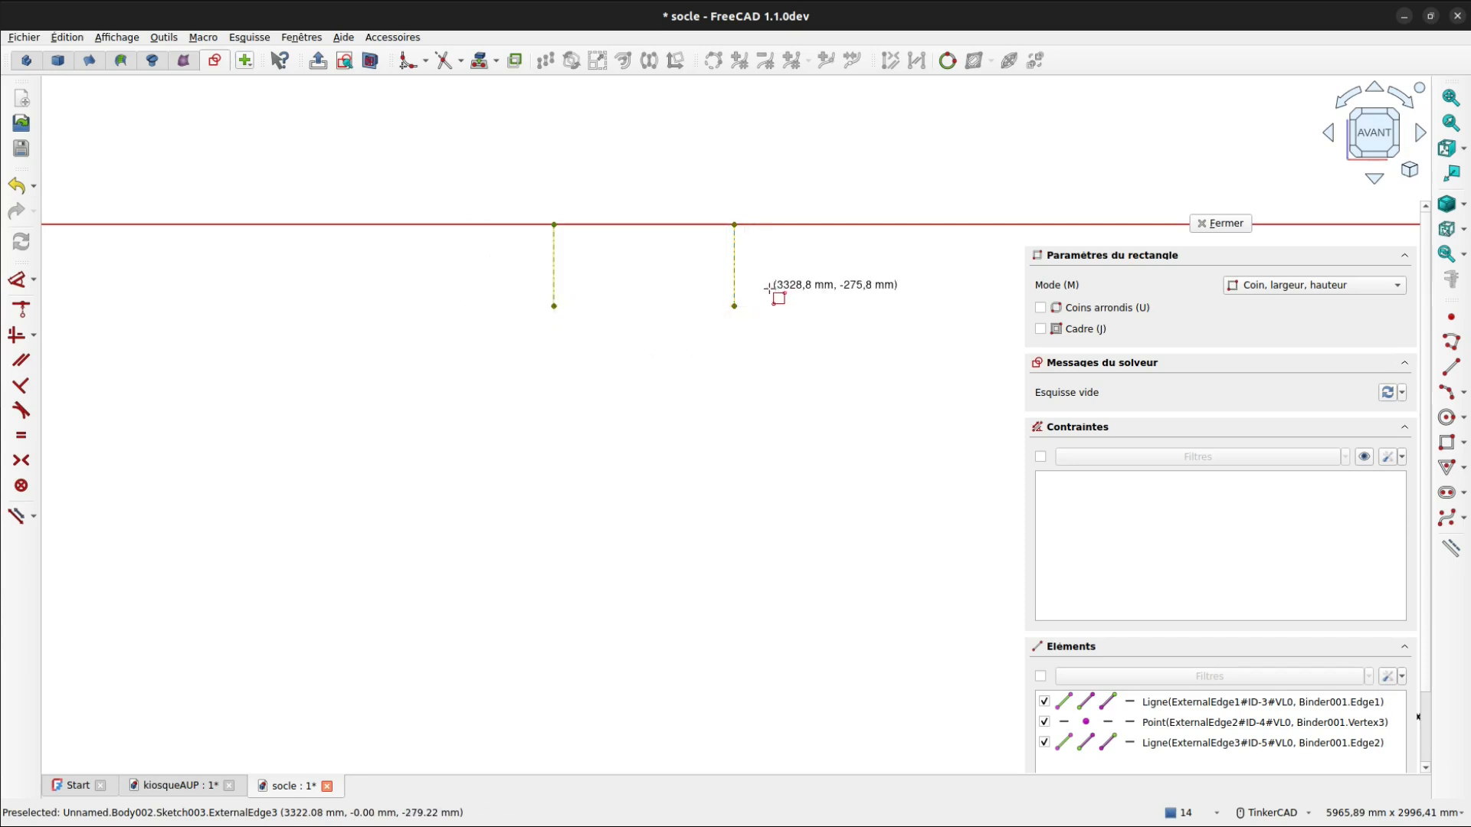
- Draw a rectangle 300 mm high and about 774 mm wide from the lower end of the inner projected edge to the outer one
{"action": "left_click", "coordinate": [554, 306]}
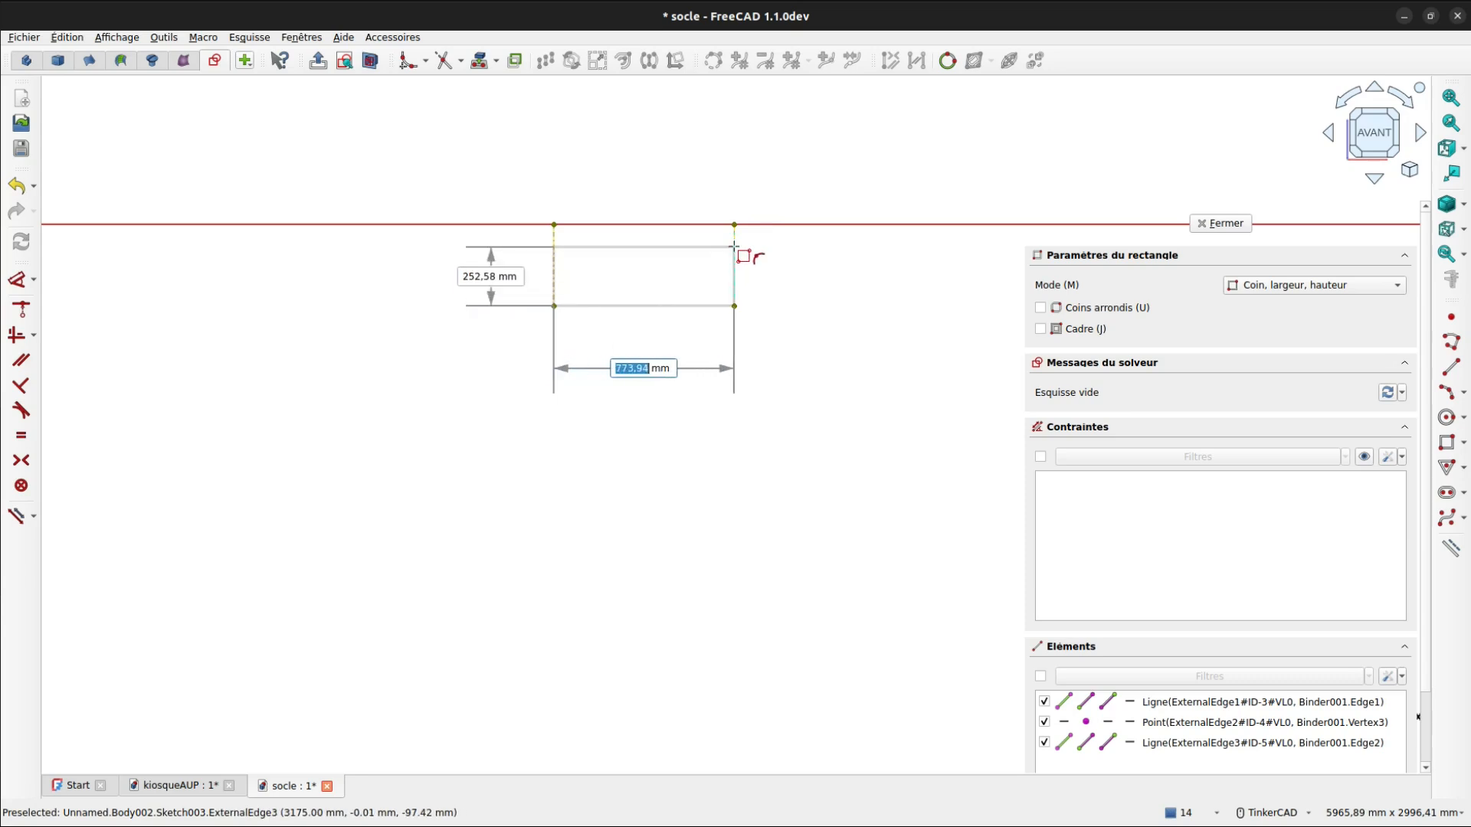
{"action": "key", "text": "Tab"}
{"action": "key", "text": "Return"}
{"action": "left_click", "coordinate": [733, 246]}
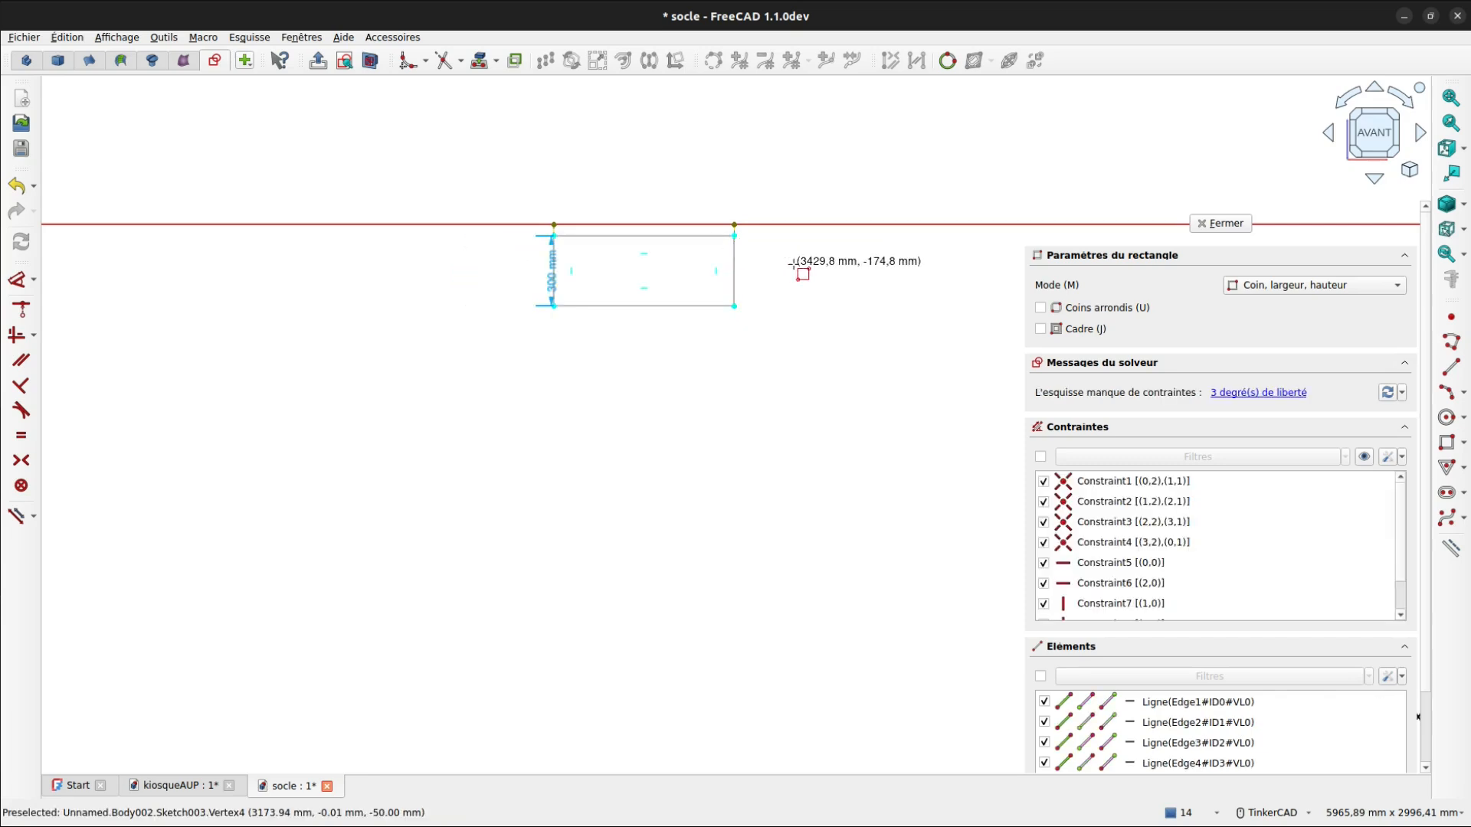
{"action": "key", "text": "Escape"}
- Constrain the rectangle's lower outer corner to the outer edge's lower end and its upper inner corner onto the inner edge, and close the sketch
{"action": "left_click_drag", "start_coordinate": [709, 311], "coordinate": [727, 334]}
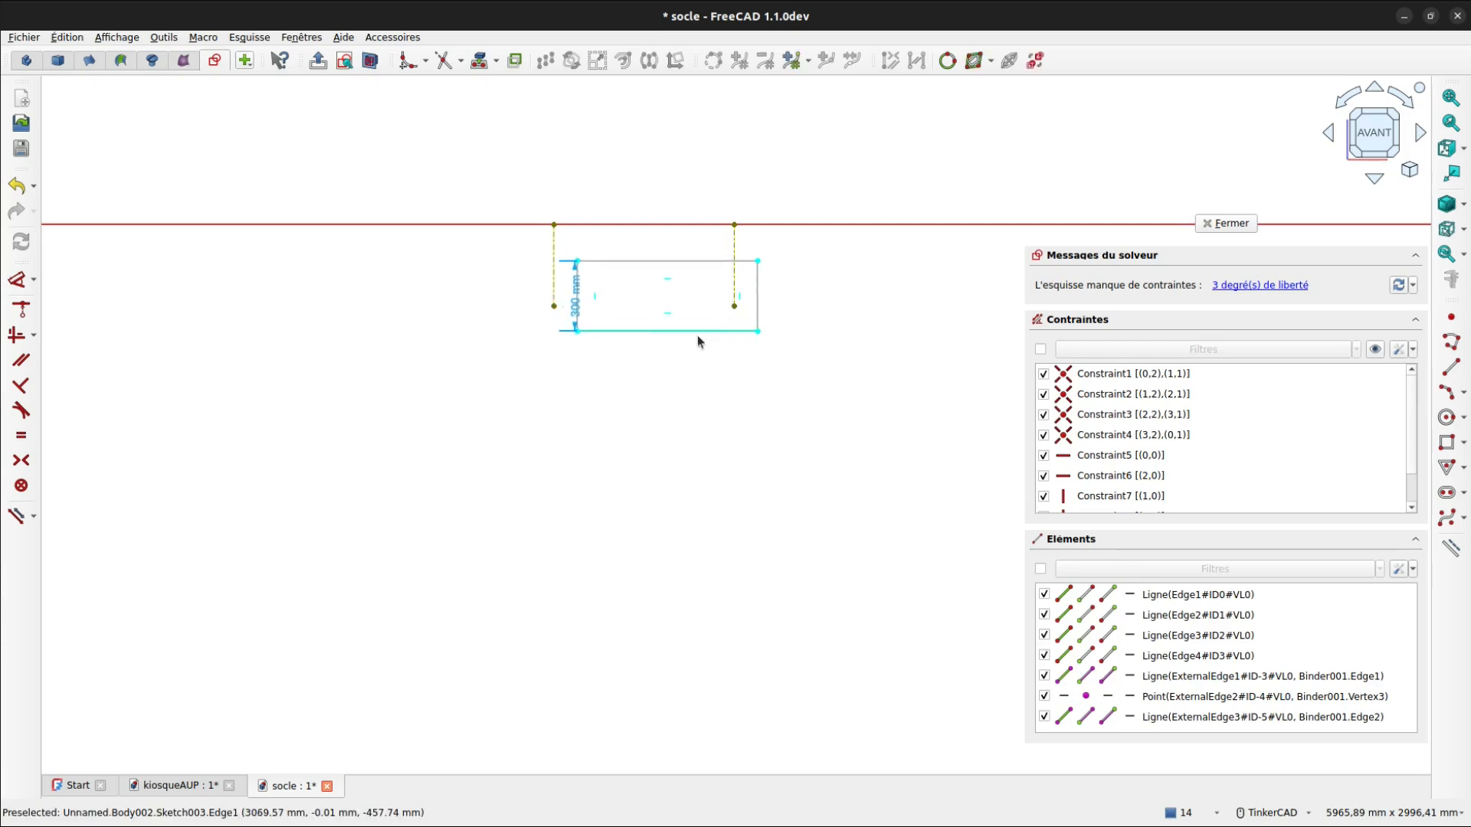
{"action": "key", "text": "c"}
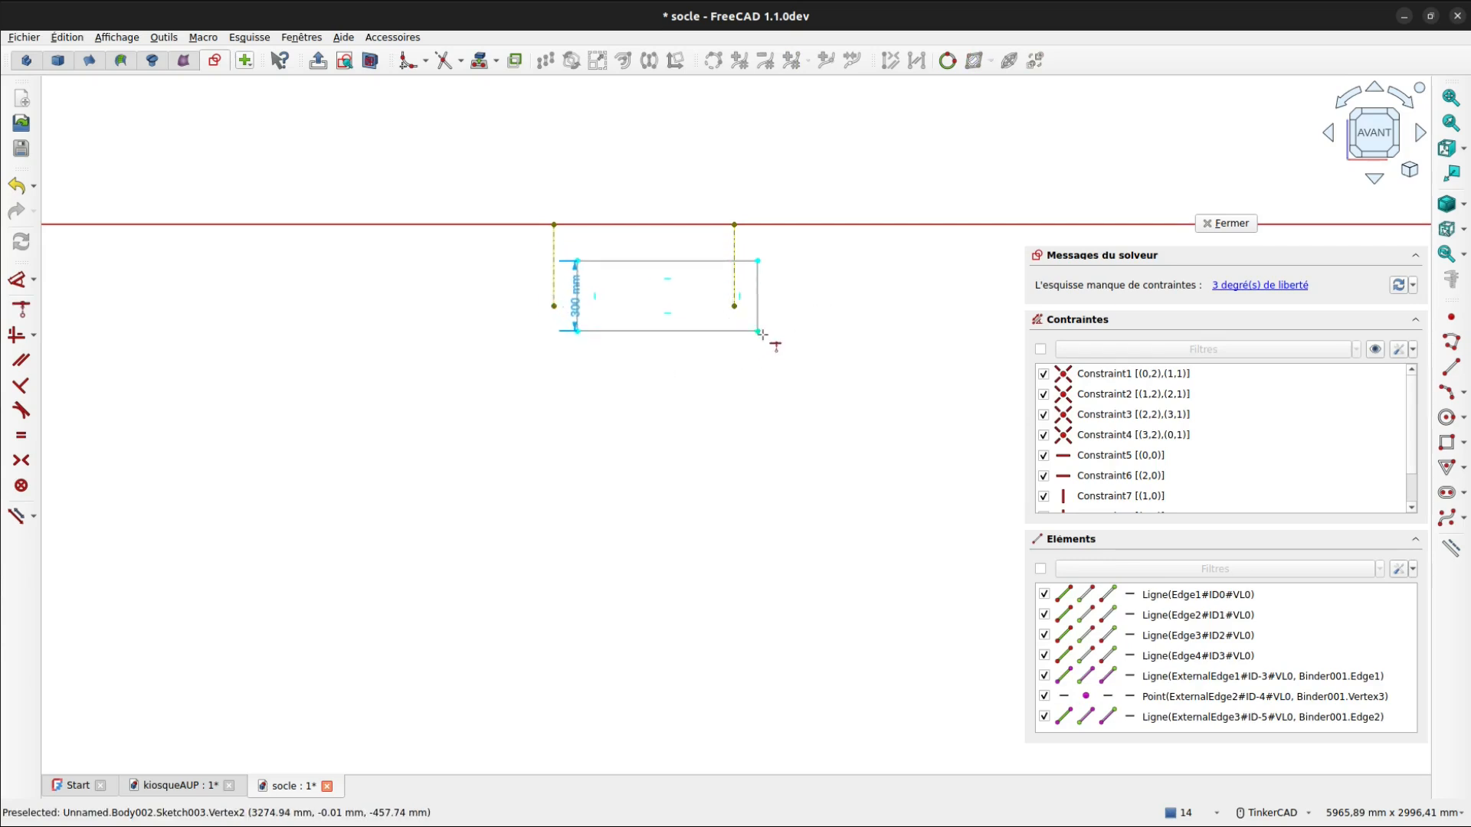
{"action": "left_click", "coordinate": [762, 335]}
{"action": "left_click", "coordinate": [734, 305]}
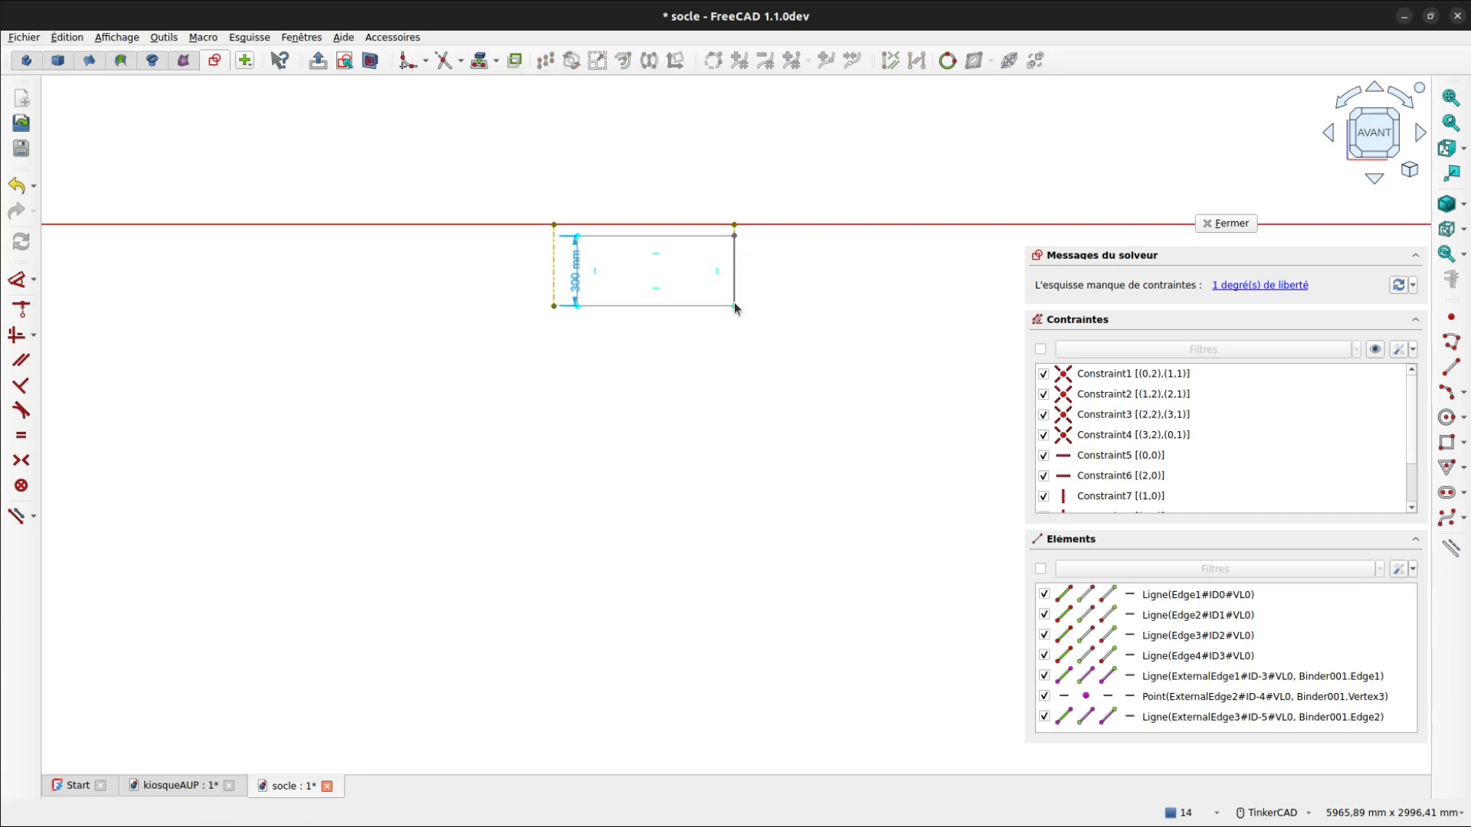
{"action": "left_click", "coordinate": [579, 237]}
{"action": "left_click", "coordinate": [553, 257]}
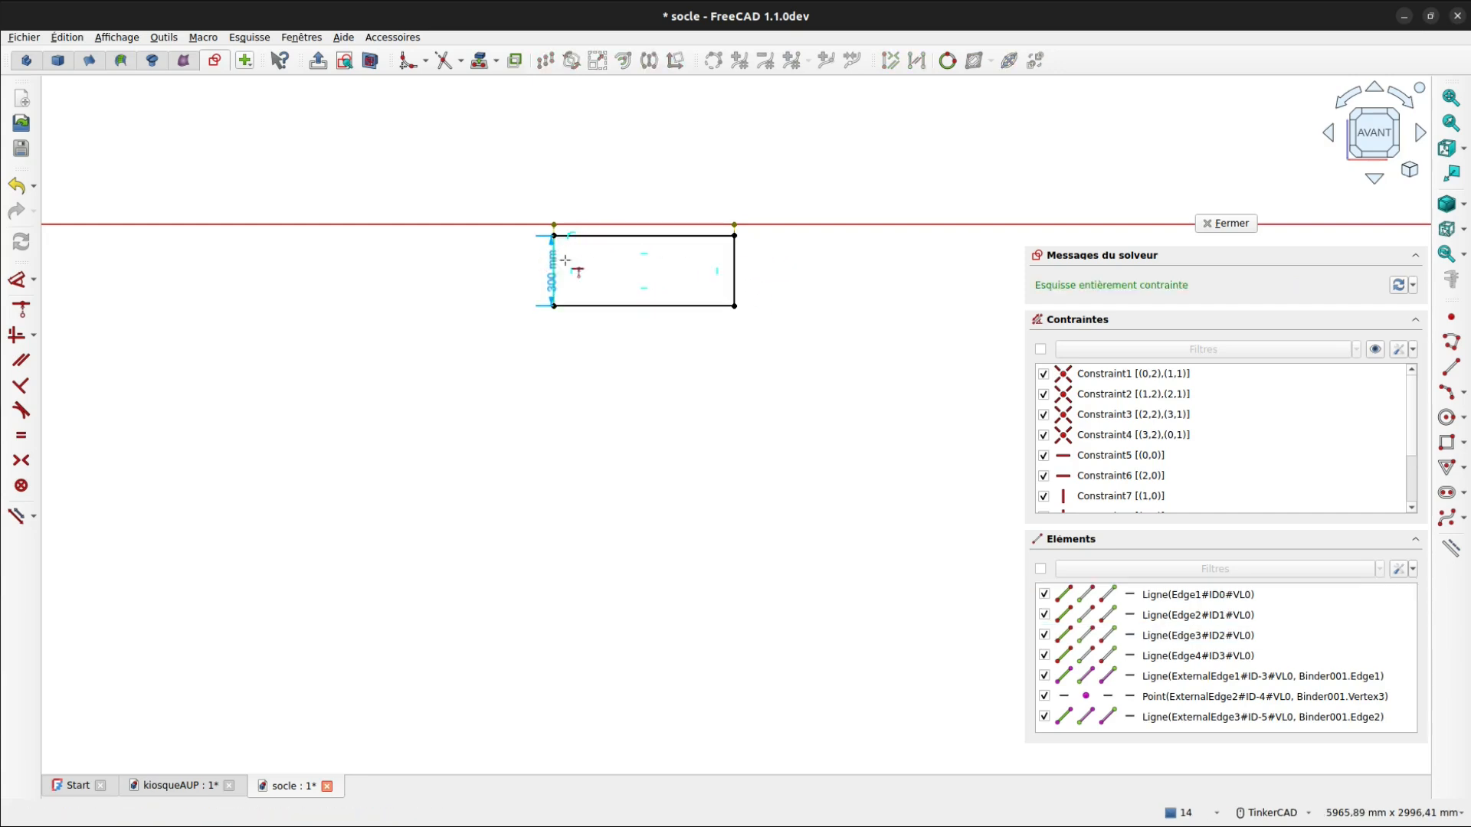
{"action": "left_click", "coordinate": [1215, 223]}
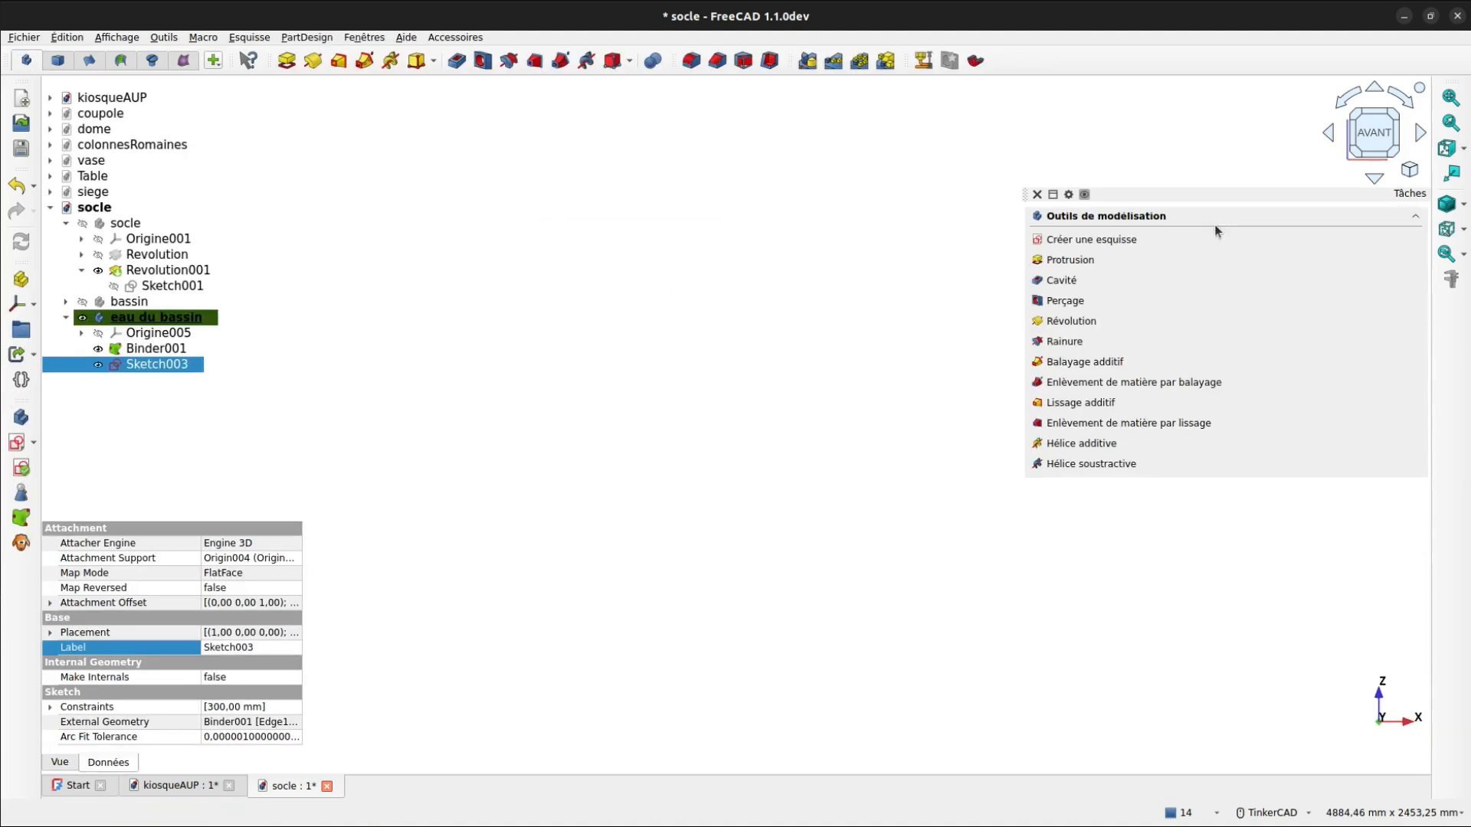
- Revolve the water profile 360° around the sketch's vertical axis and view the resulting ring in 3D
{"action": "left_click", "coordinate": [1073, 322]}
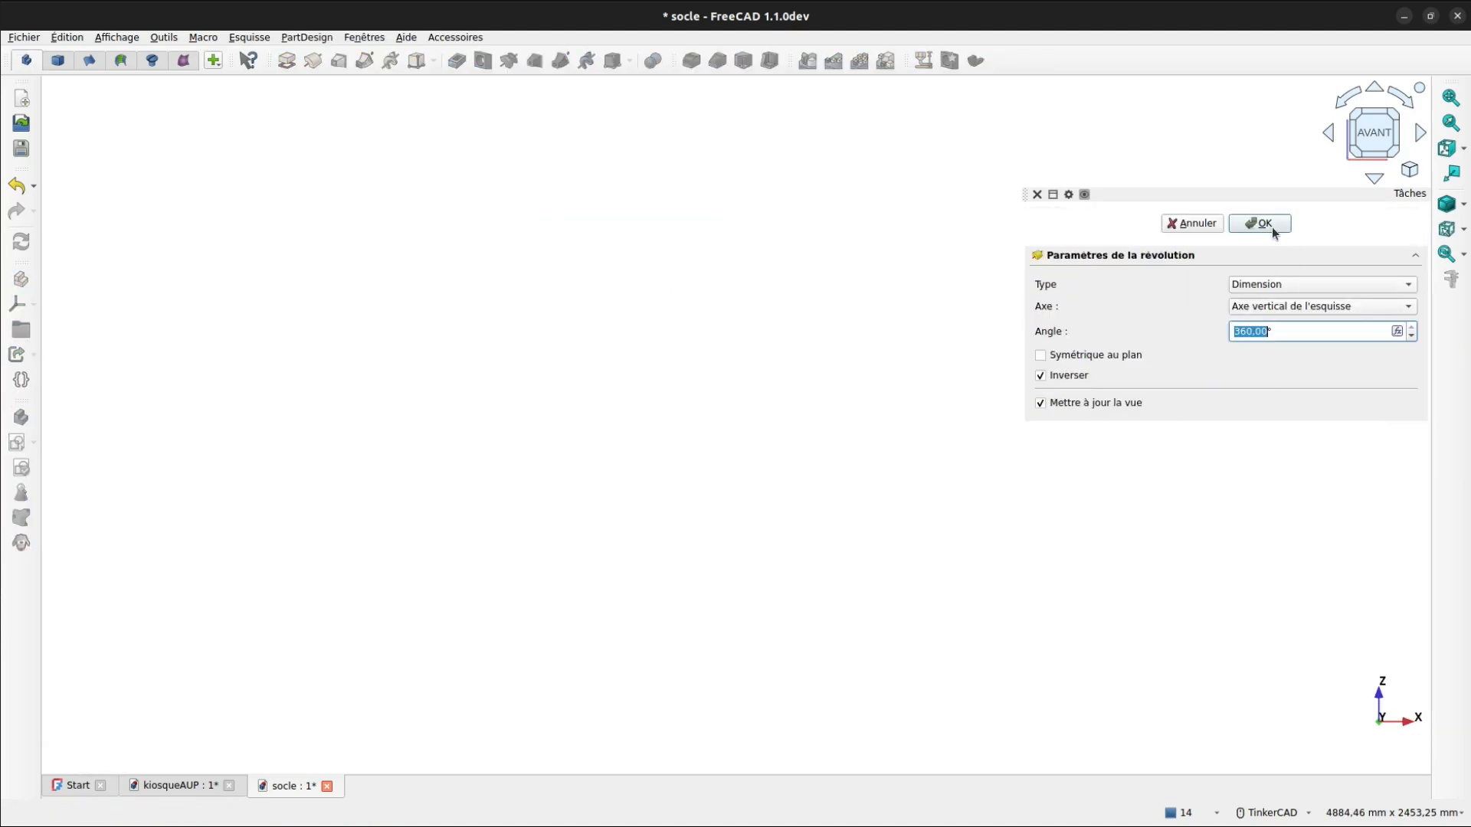
{"action": "left_click", "coordinate": [1264, 224]}
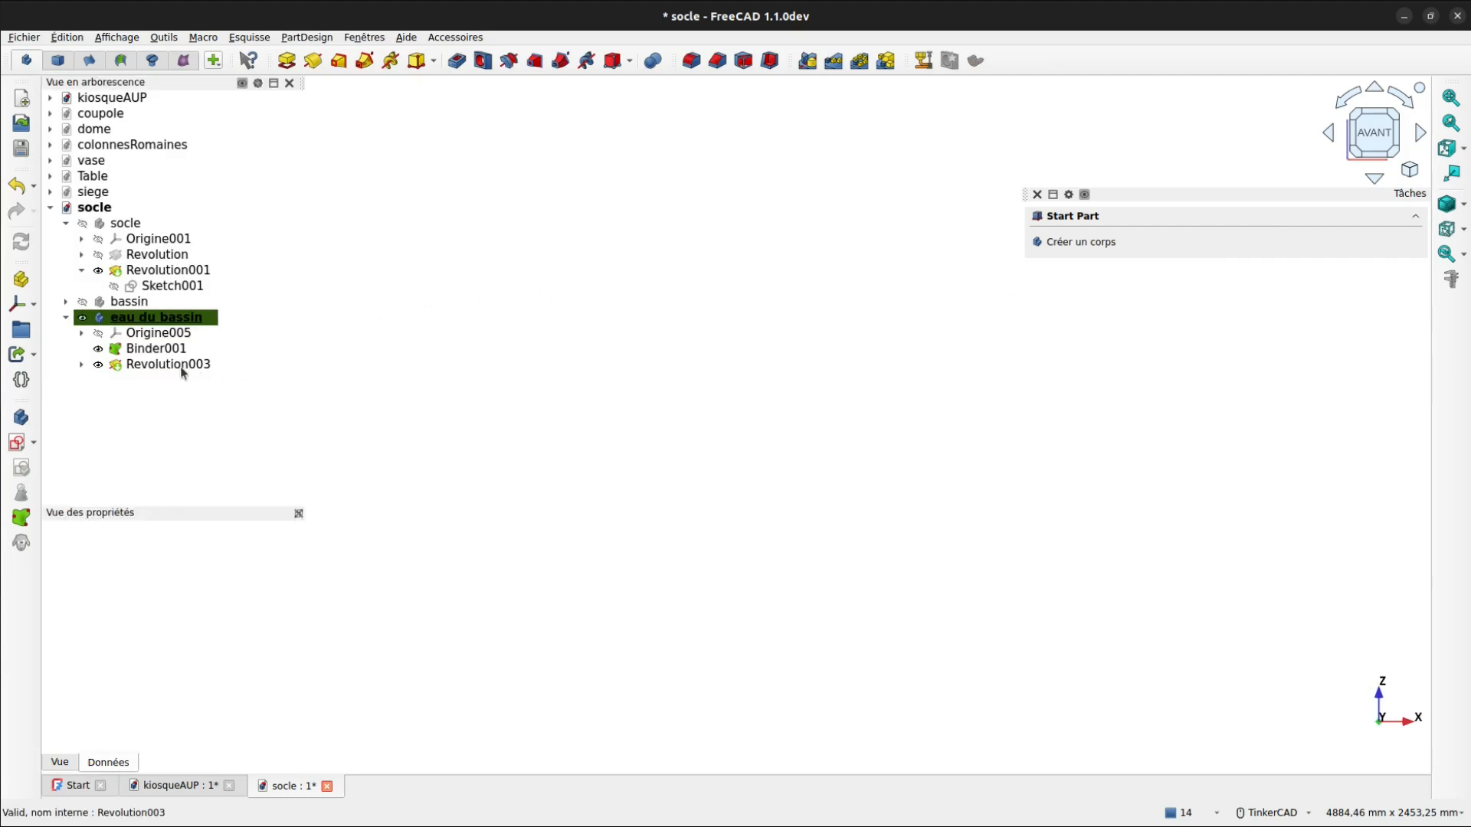
{"action": "left_click", "coordinate": [180, 365]}
{"action": "left_click", "coordinate": [1451, 124]}
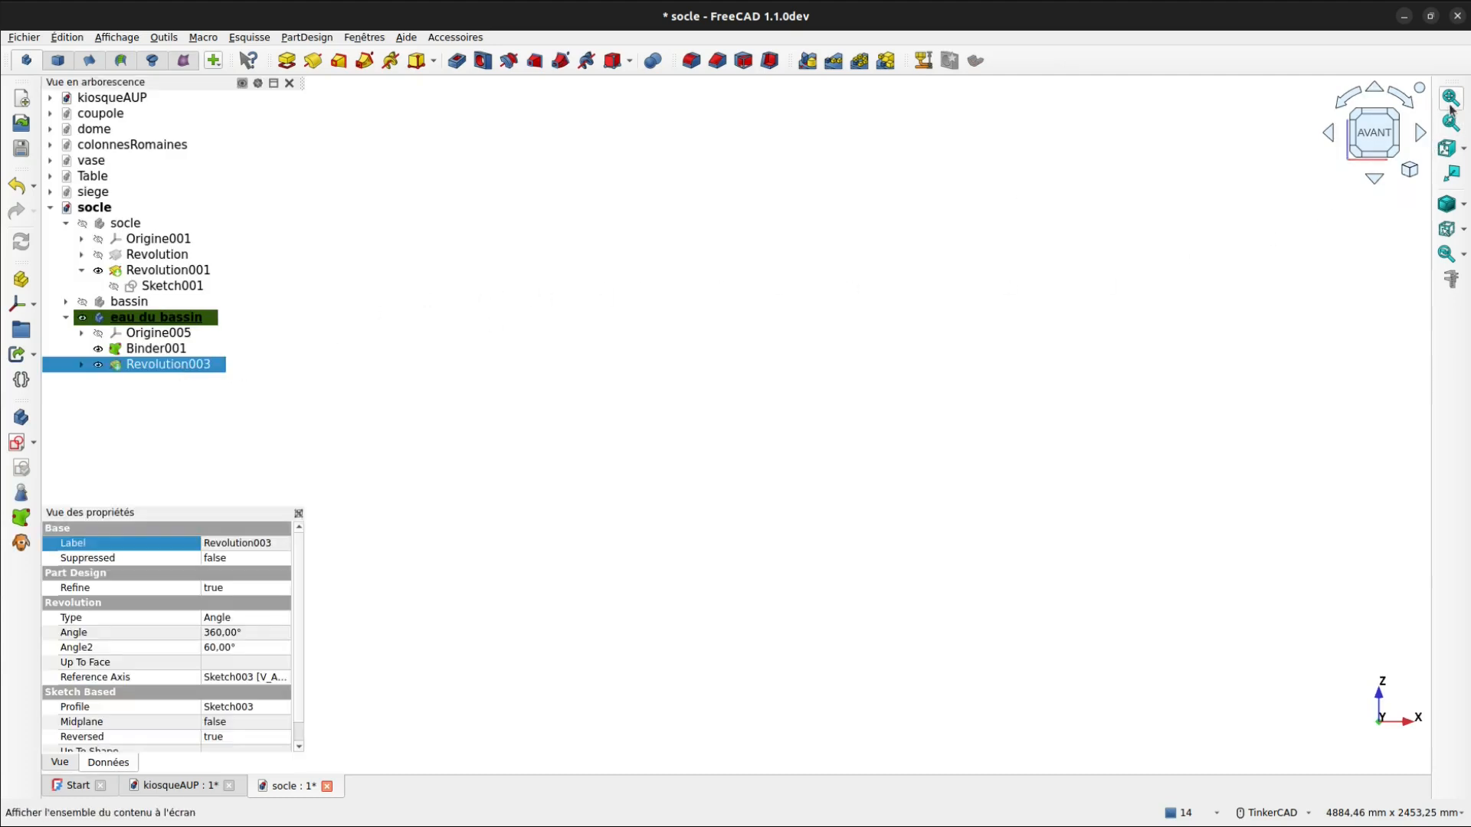
{"action": "right_click_drag", "start_coordinate": [811, 391], "coordinate": [688, 367]}
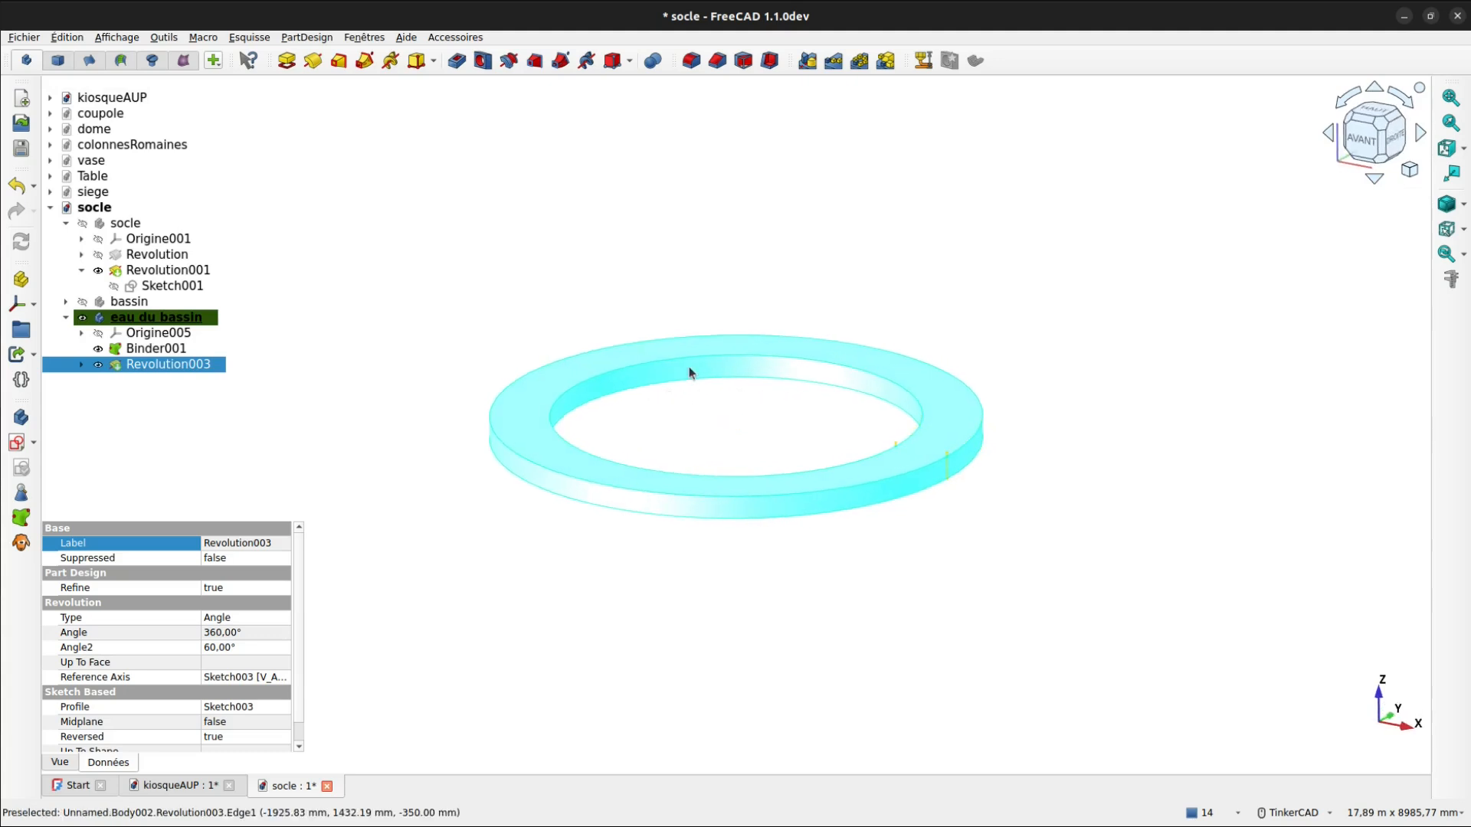
- Set the shape appearance of the eau du bassin body to #00ffbb and copy the colour's HTML code
{"action": "left_click", "coordinate": [60, 763]}
{"action": "left_click", "coordinate": [145, 317]}
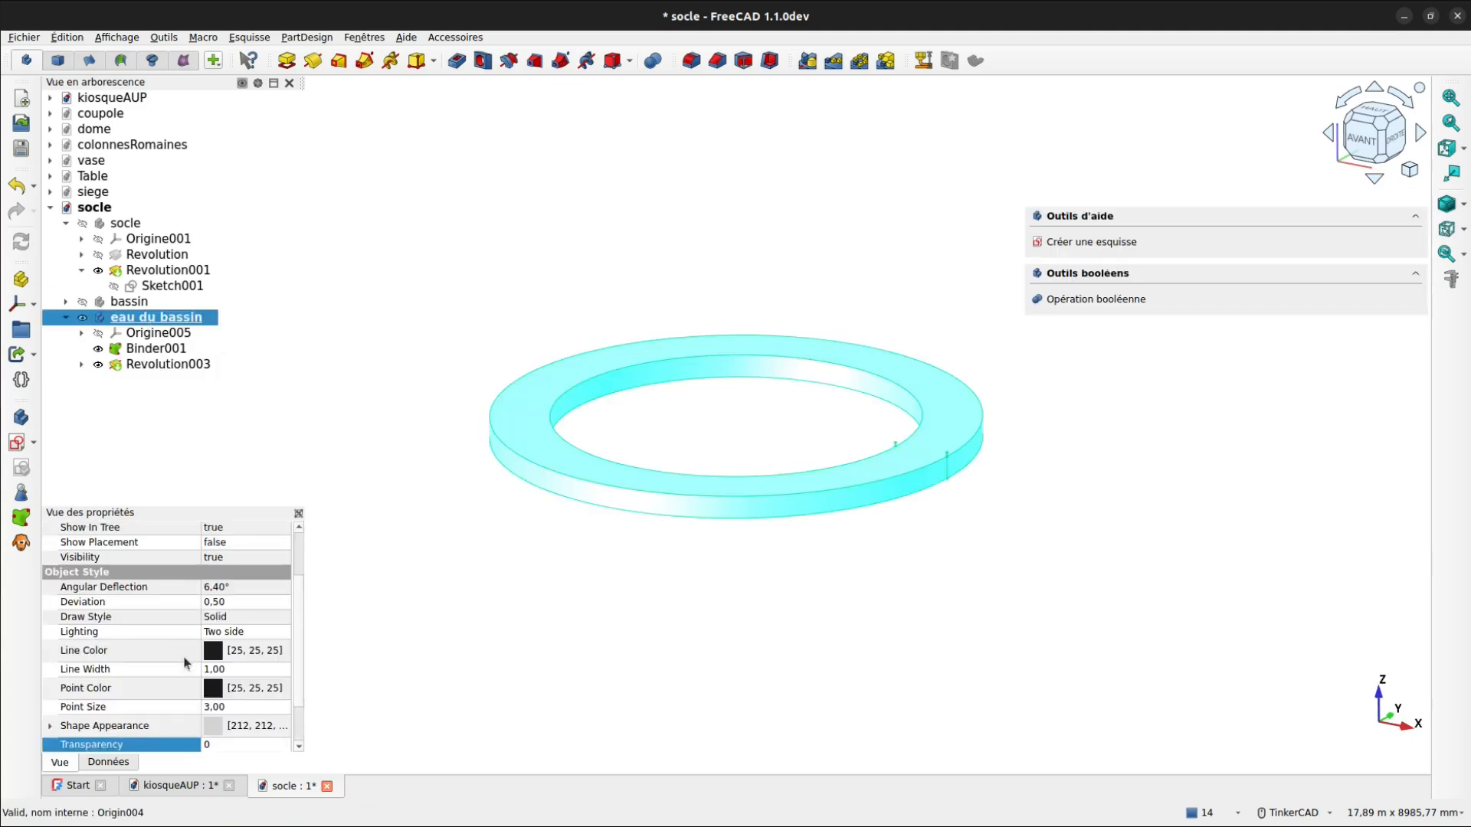
{"action": "left_click", "coordinate": [212, 725]}
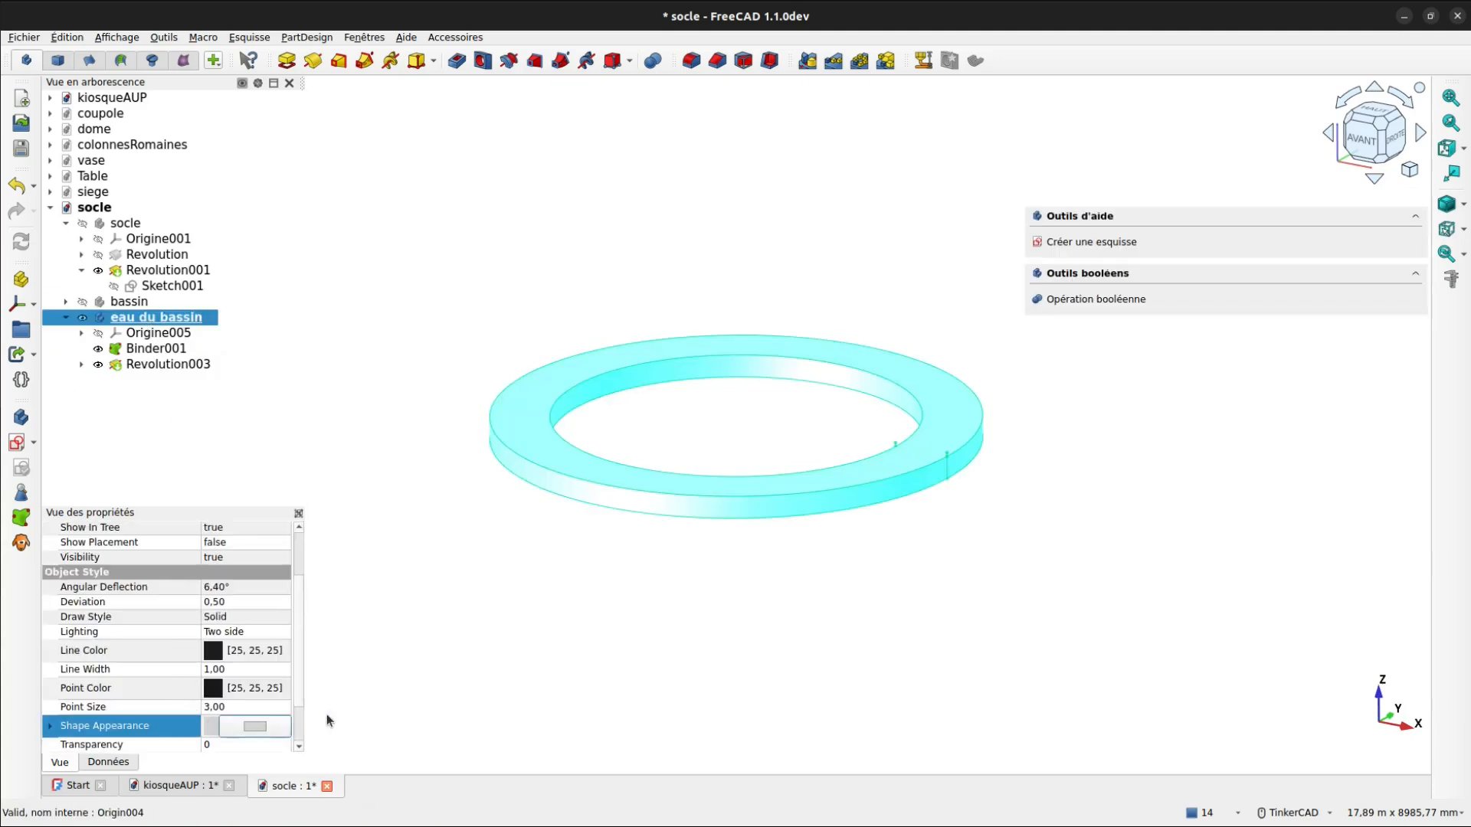
{"action": "left_click", "coordinate": [256, 727]}
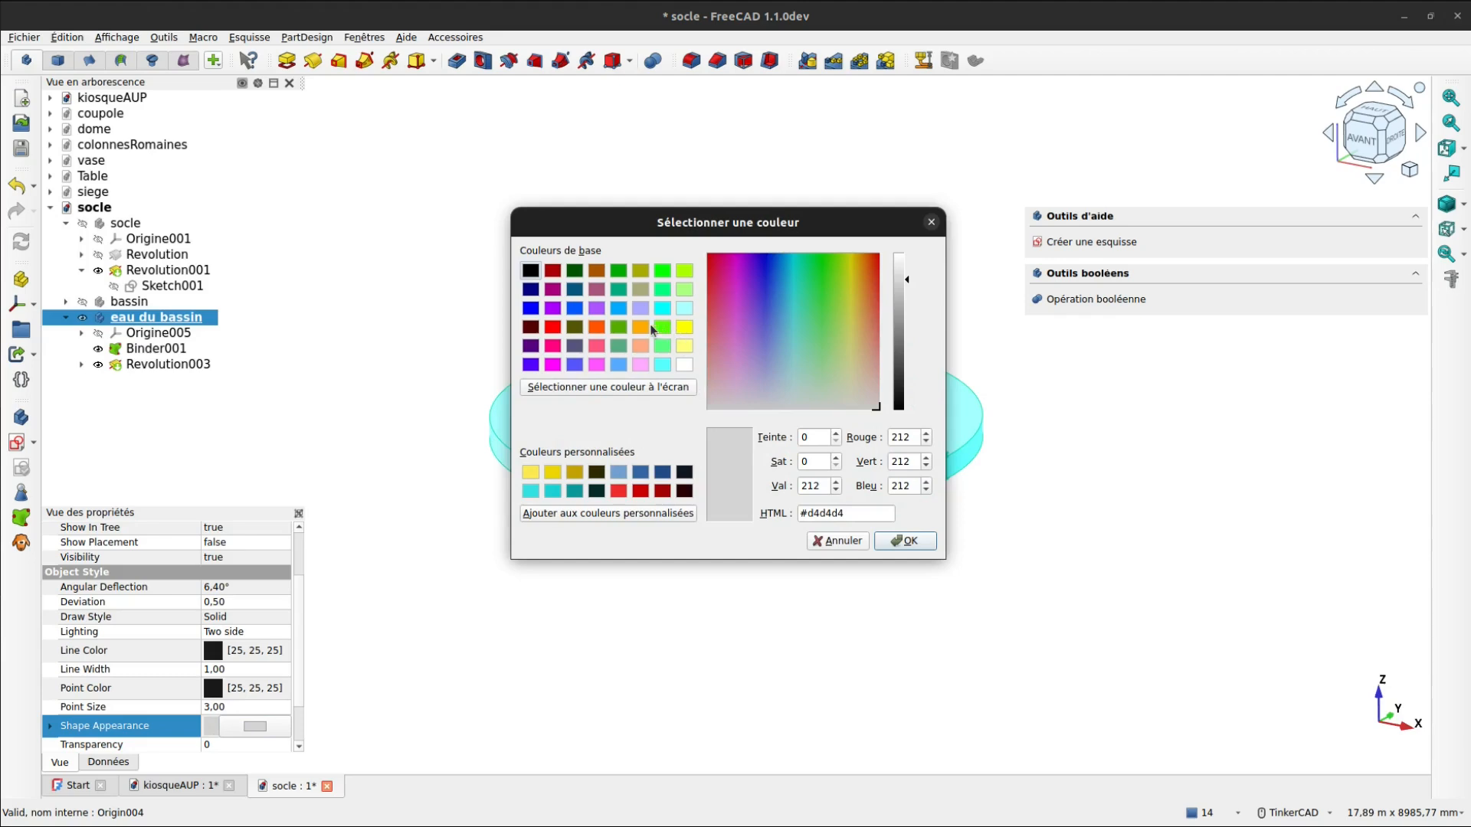
{"action": "left_click", "coordinate": [615, 290]}
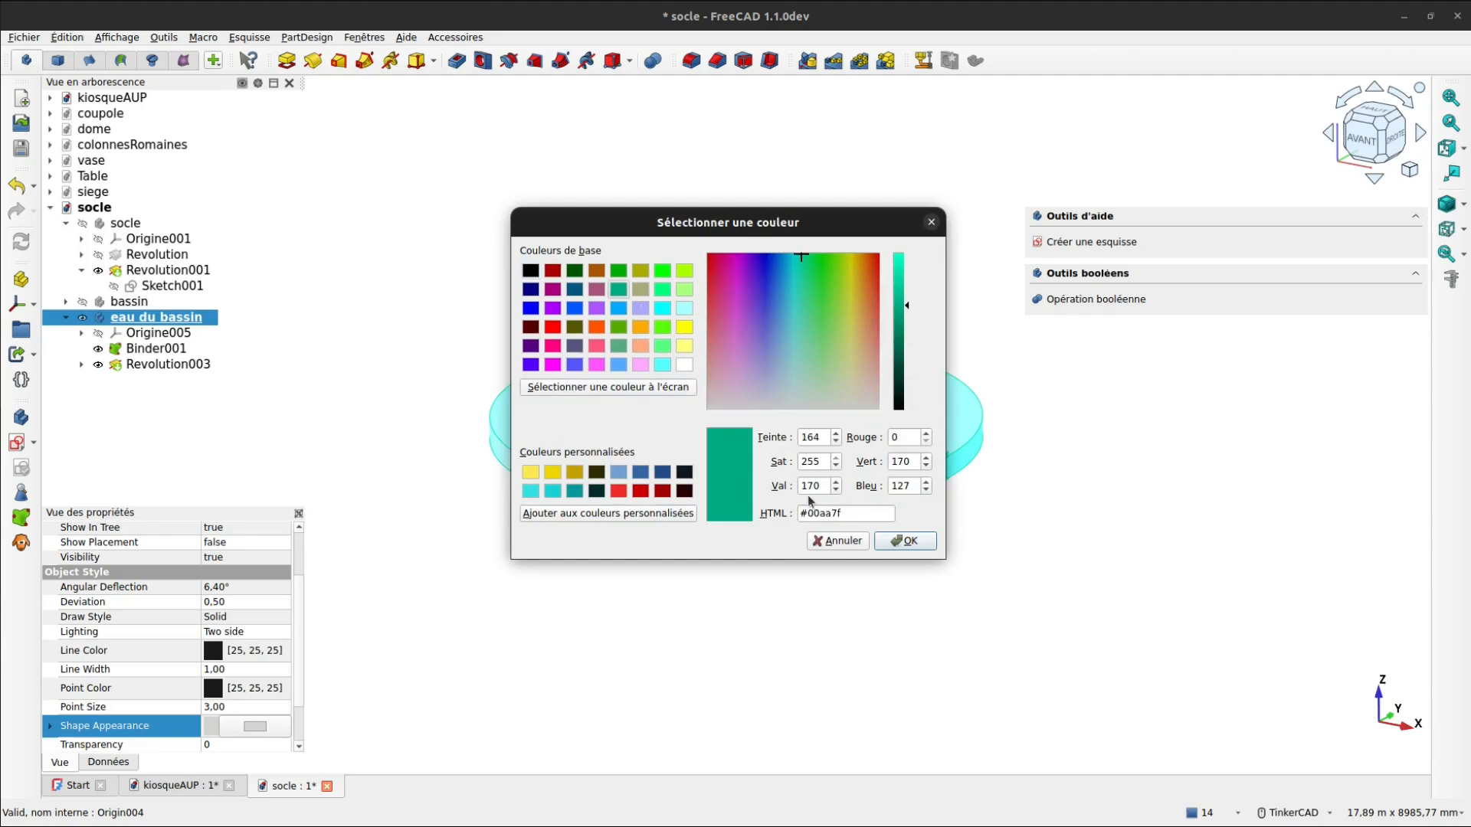
{"action": "left_click_drag", "start_coordinate": [912, 366], "coordinate": [899, 253]}
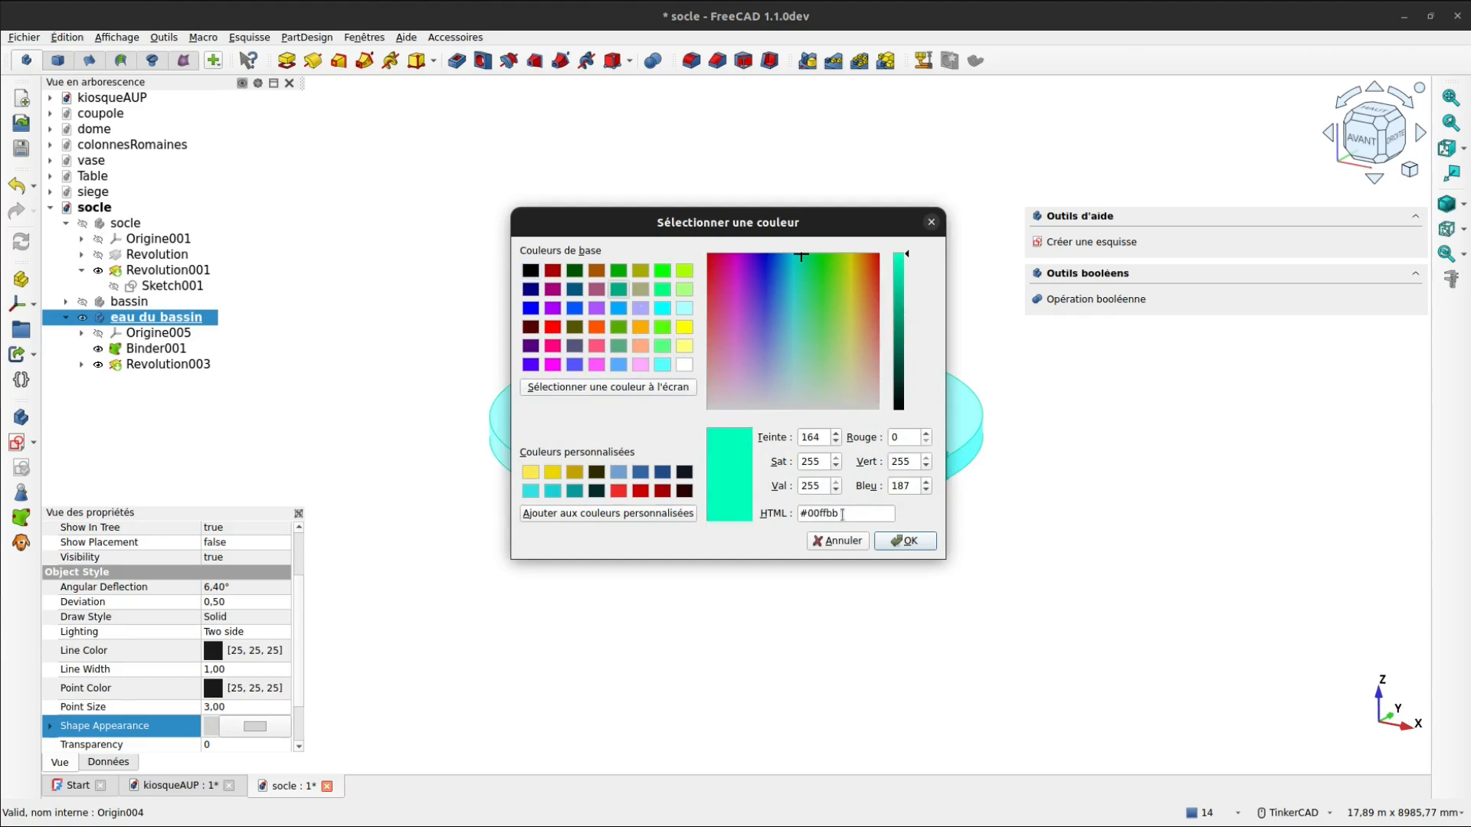
{"action": "left_click_drag", "start_coordinate": [843, 515], "coordinate": [811, 508]}
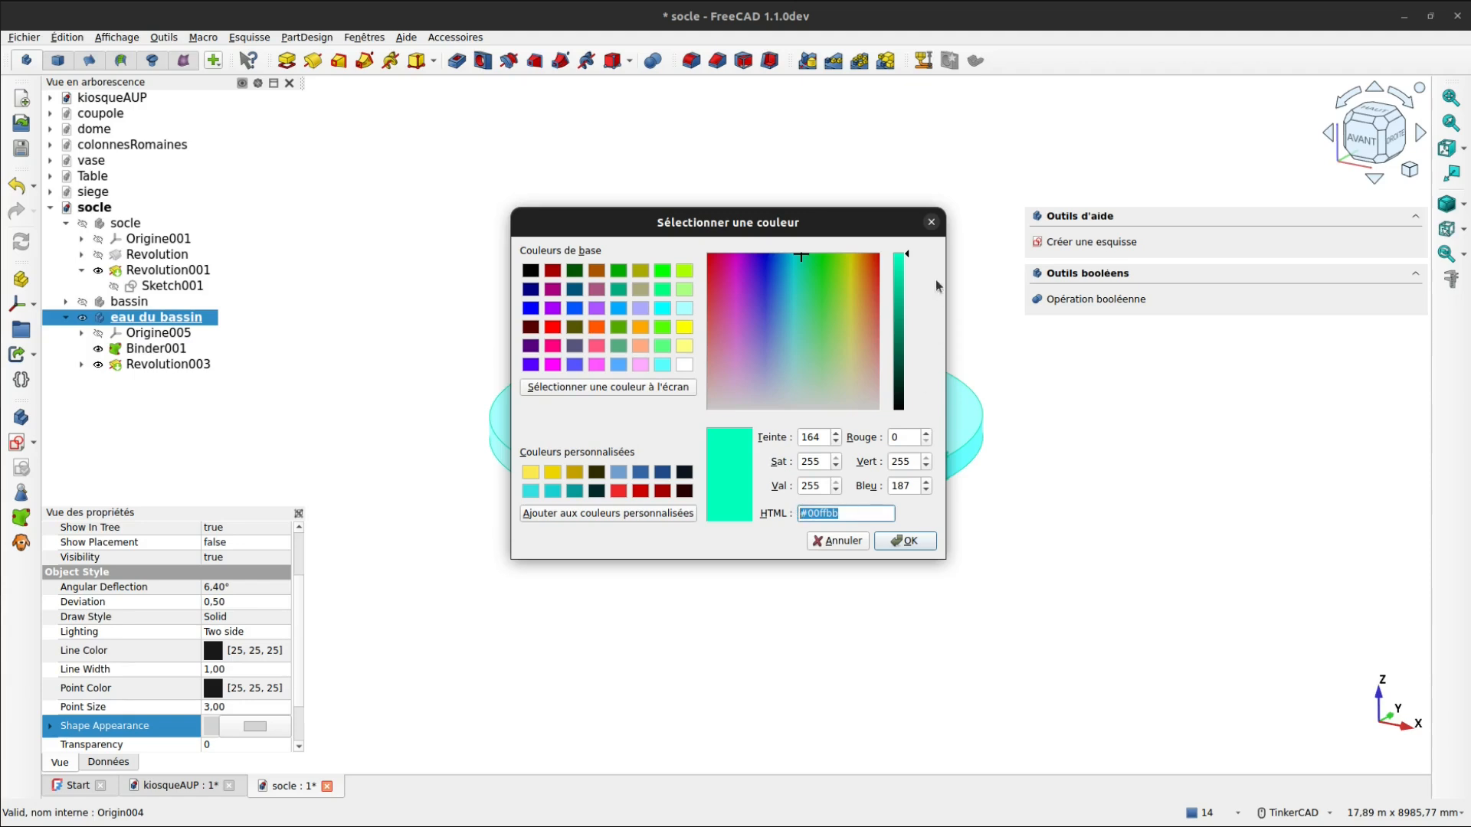
{"action": "left_click", "coordinate": [906, 541]}
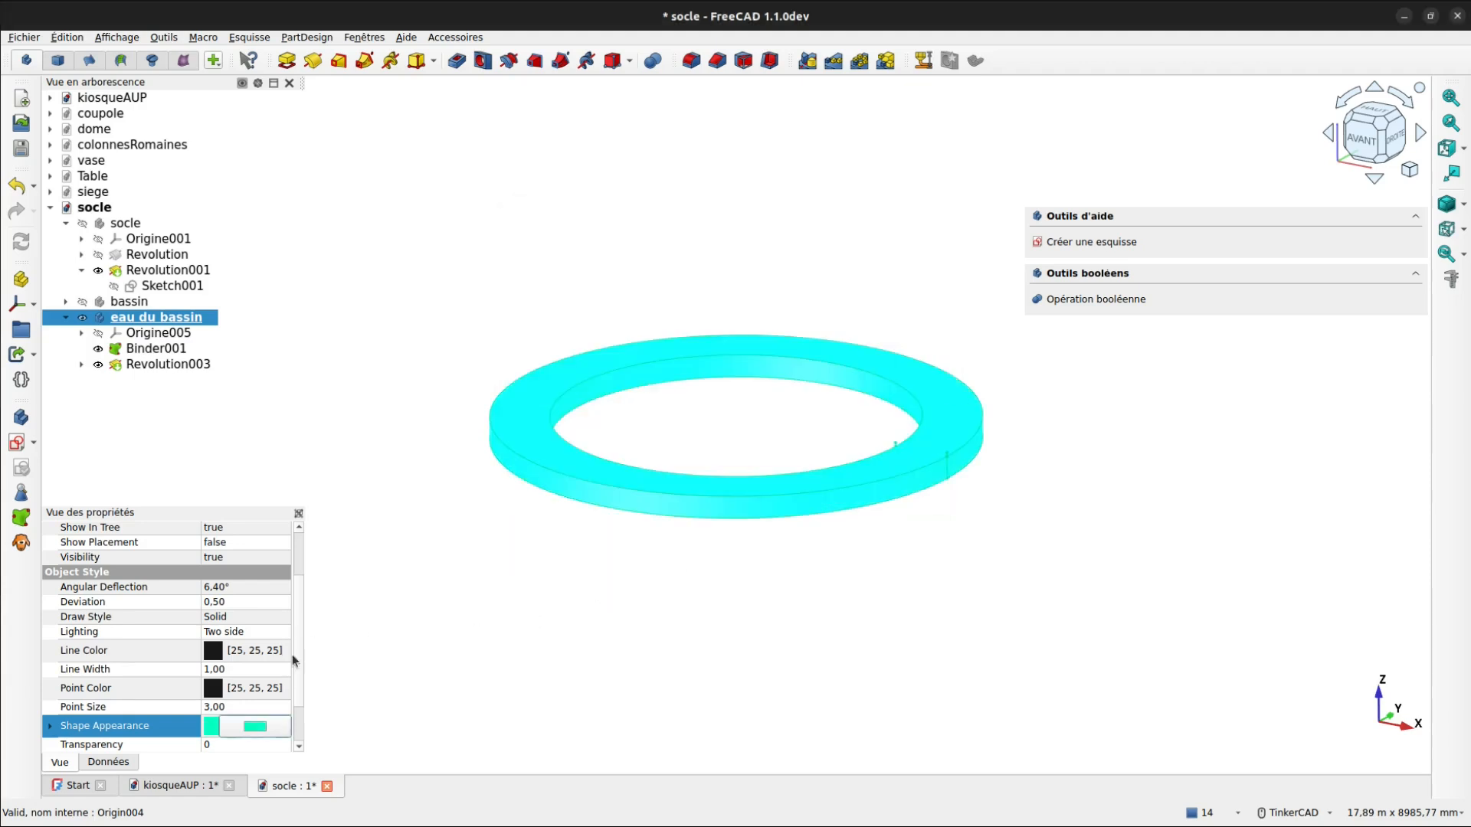
- Set the line colour of the eau du bassin body to #00ffbb
{"action": "left_click", "coordinate": [213, 654]}
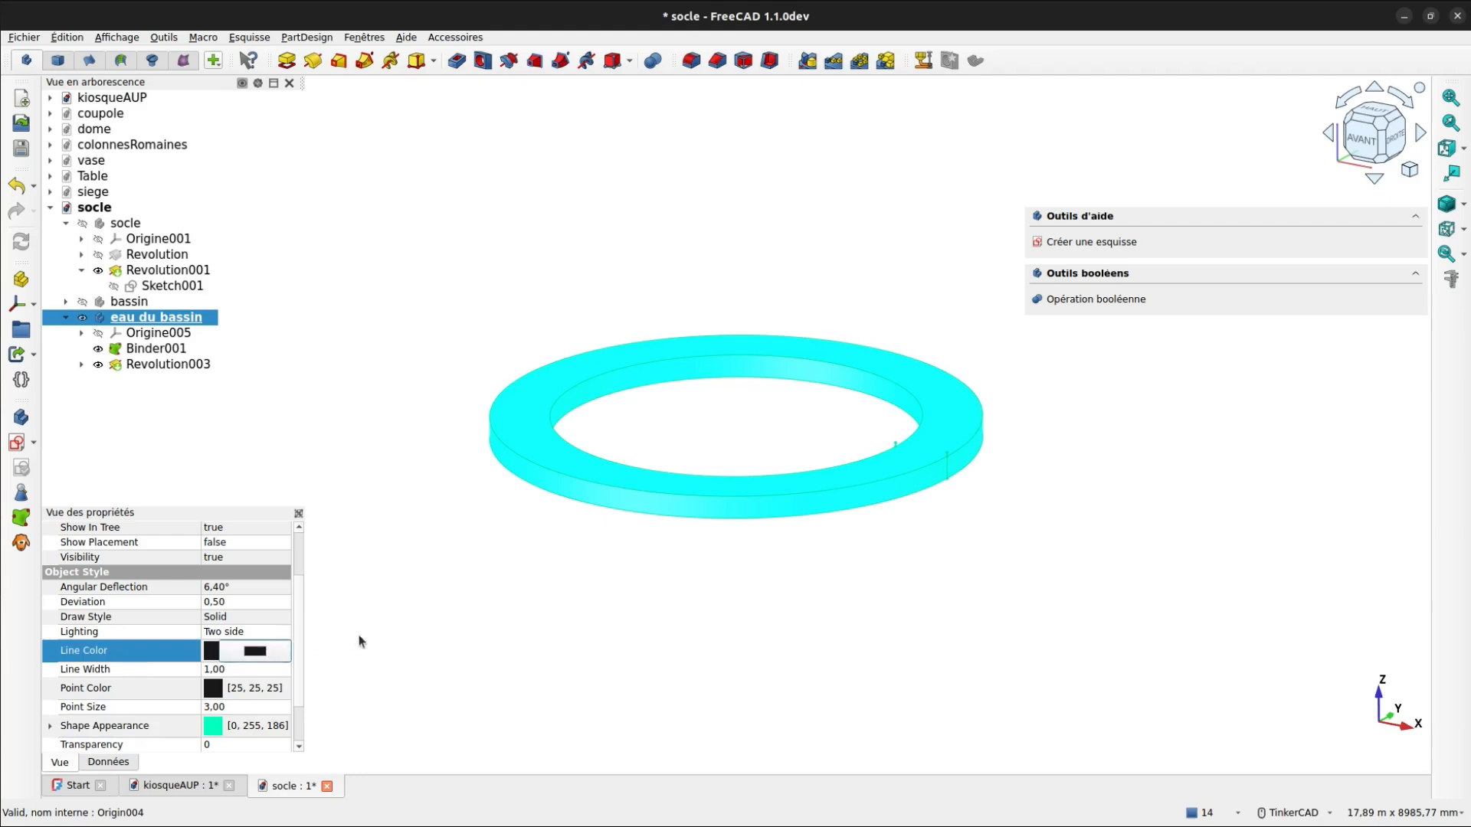
{"action": "left_click", "coordinate": [253, 653]}
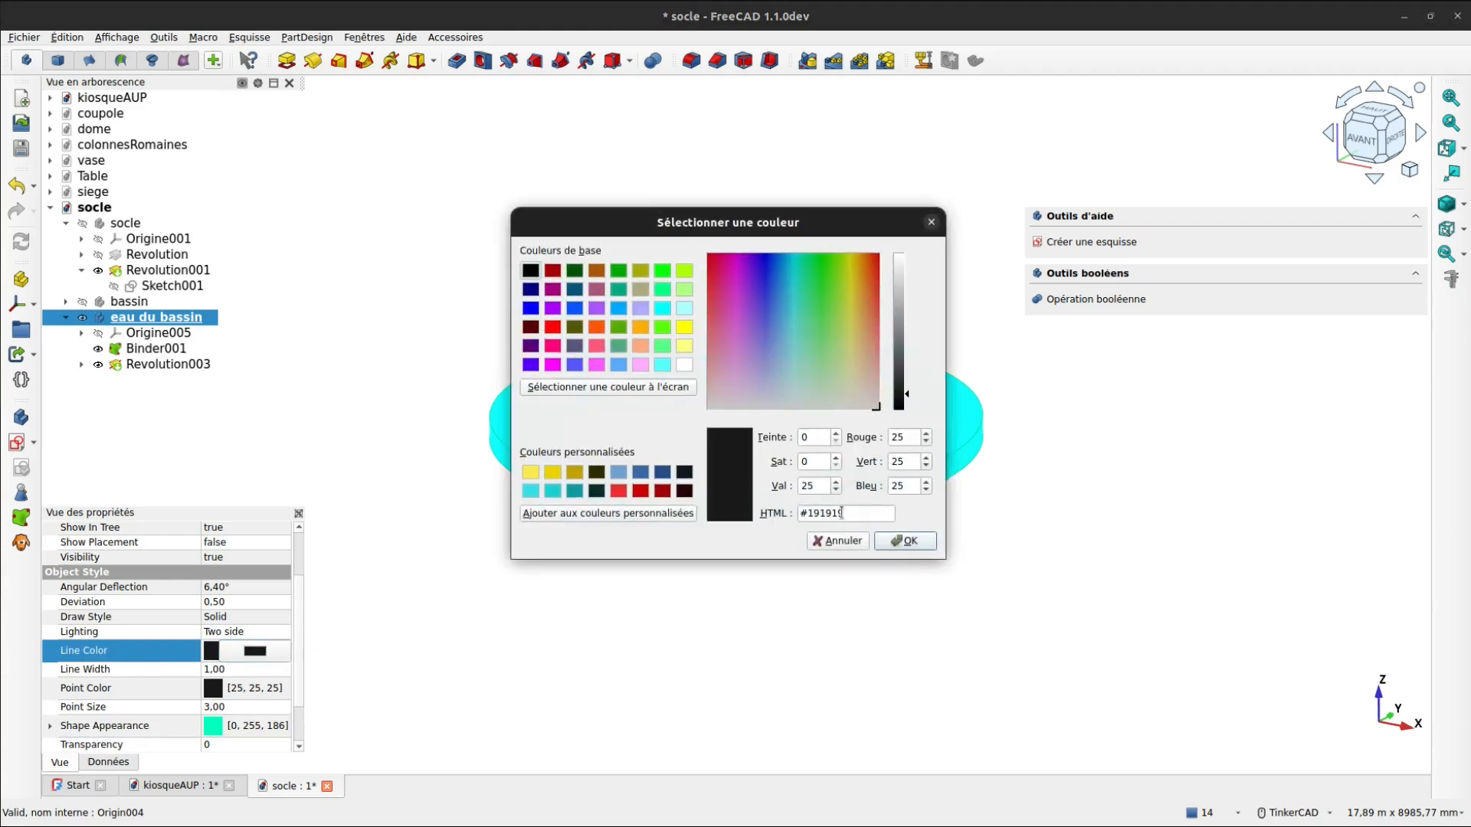
{"action": "left_click_drag", "start_coordinate": [842, 513], "coordinate": [799, 514]}
{"action": "type", "text": "#00ffbb"}
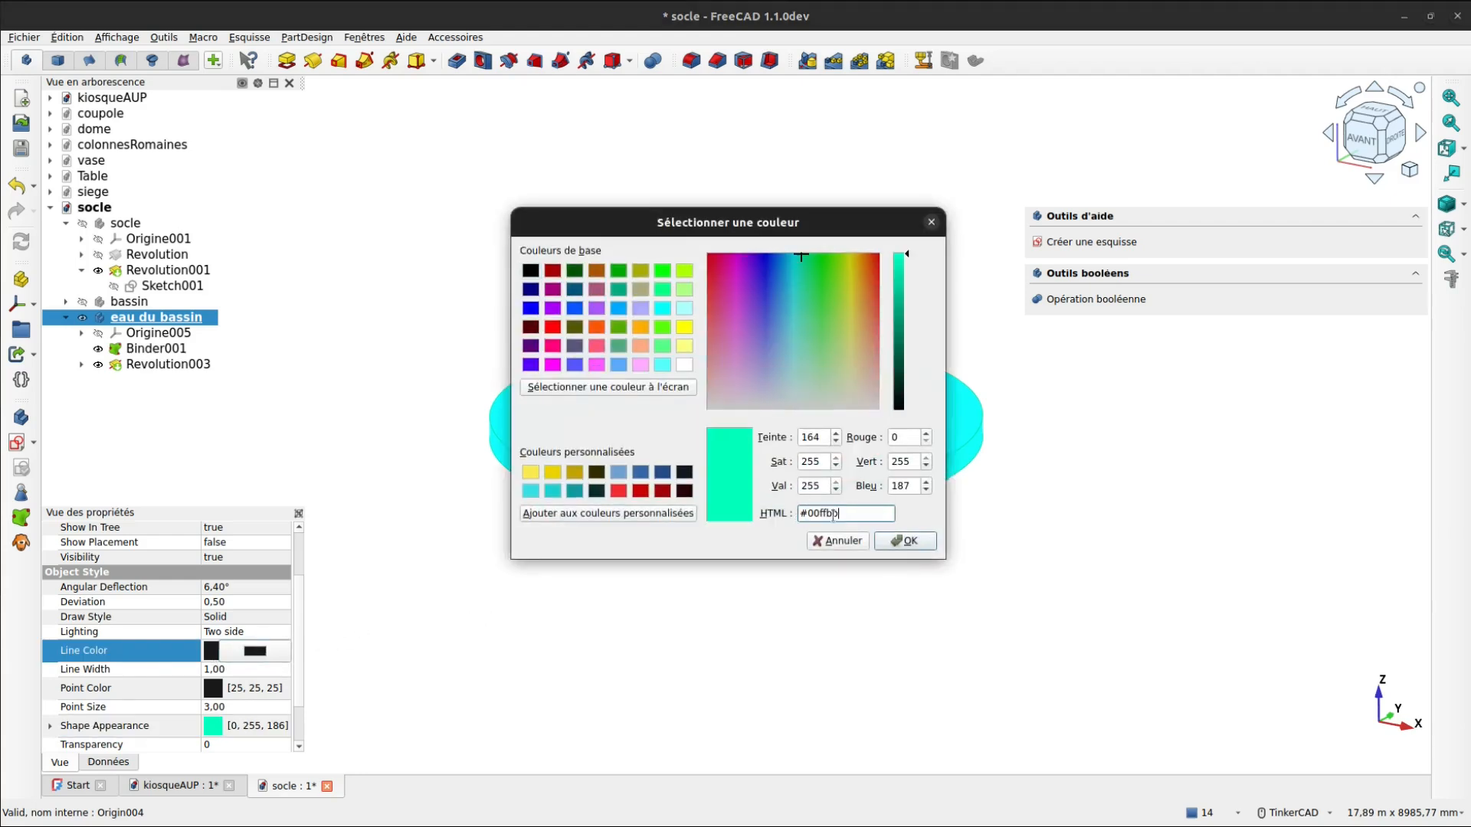
{"action": "left_click", "coordinate": [894, 543]}
- Set the point colour of the eau du bassin body to #00ffbb
{"action": "left_click", "coordinate": [226, 691]}
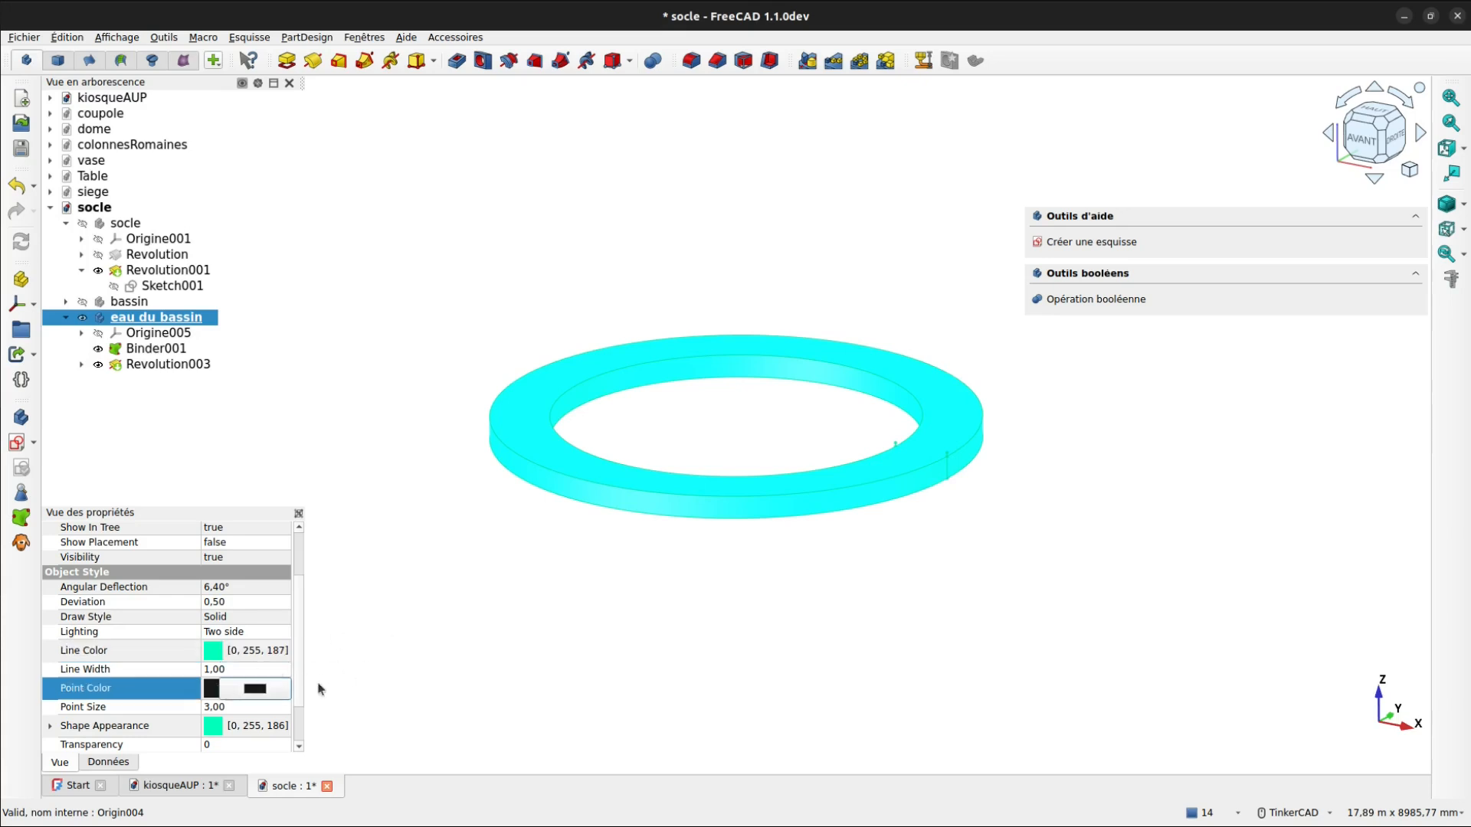
{"action": "left_click", "coordinate": [255, 688]}
{"action": "left_click_drag", "start_coordinate": [858, 510], "coordinate": [765, 513]}
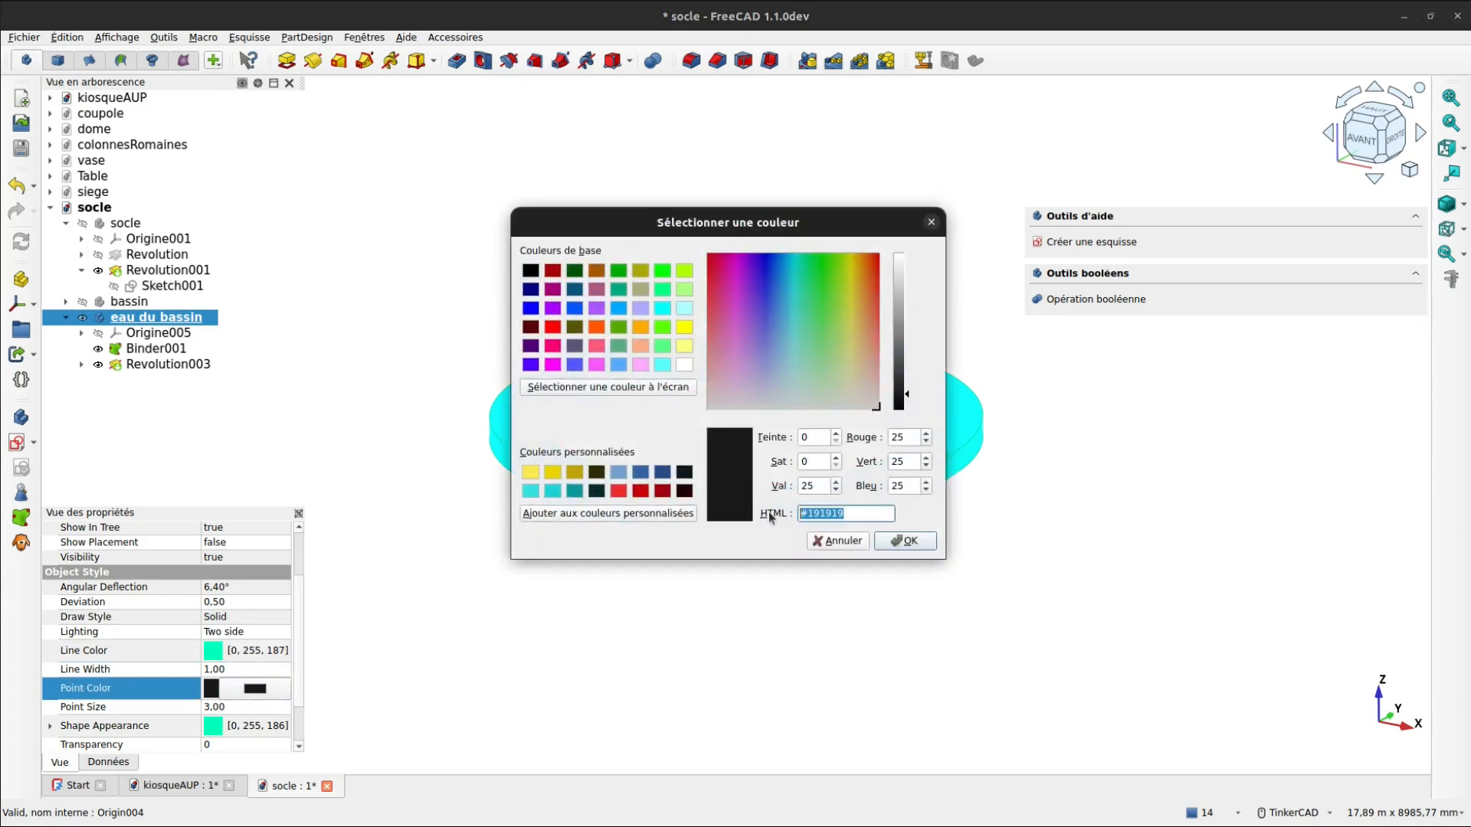
{"action": "type", "text": "#00ffbb"}
{"action": "left_click", "coordinate": [890, 540]}
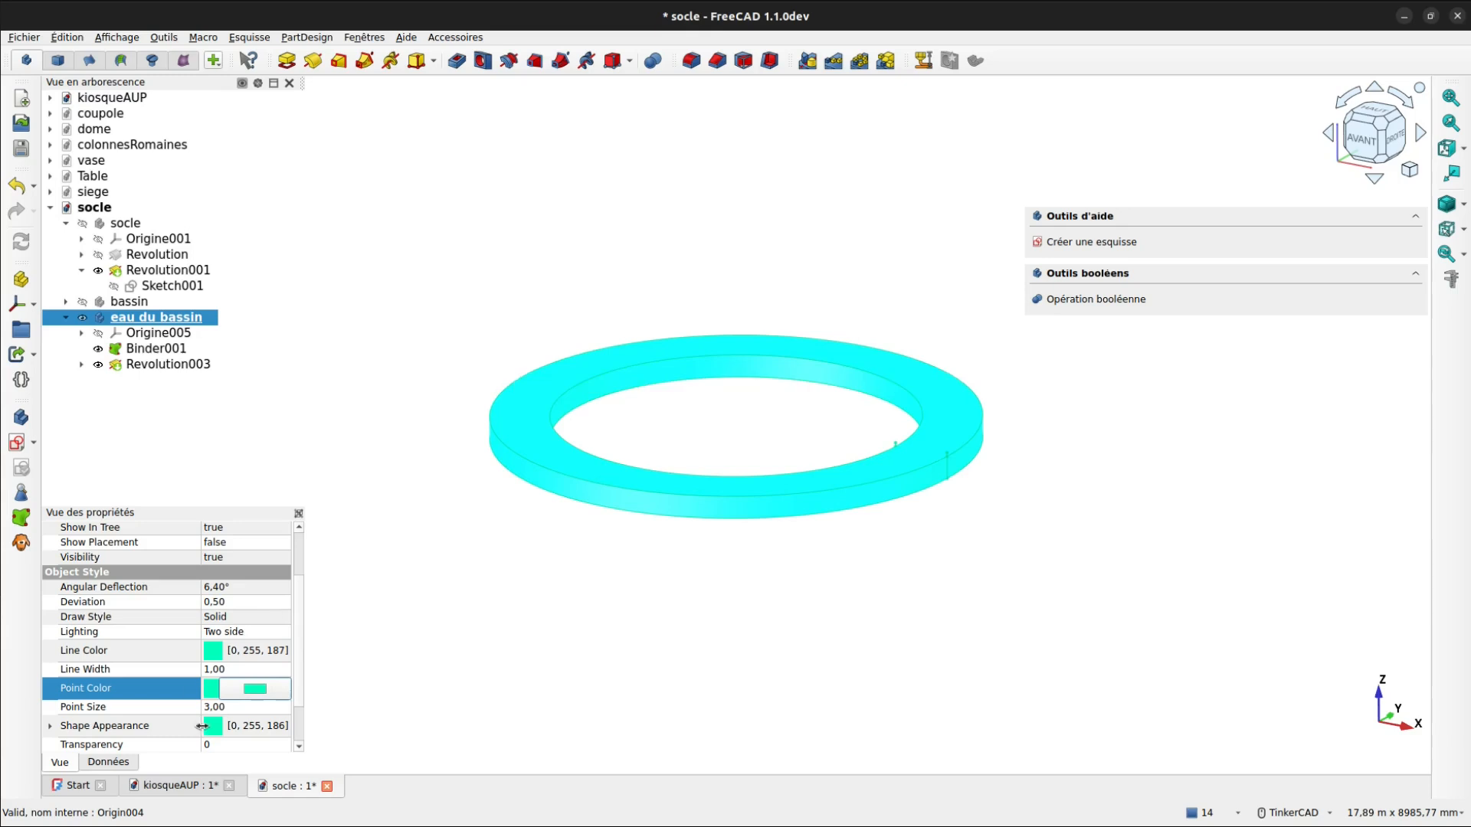
- Set the transparency of the eau du bassin body to 80 and deselect it
{"action": "left_click", "coordinate": [217, 744]}
{"action": "type", "text": "8"}
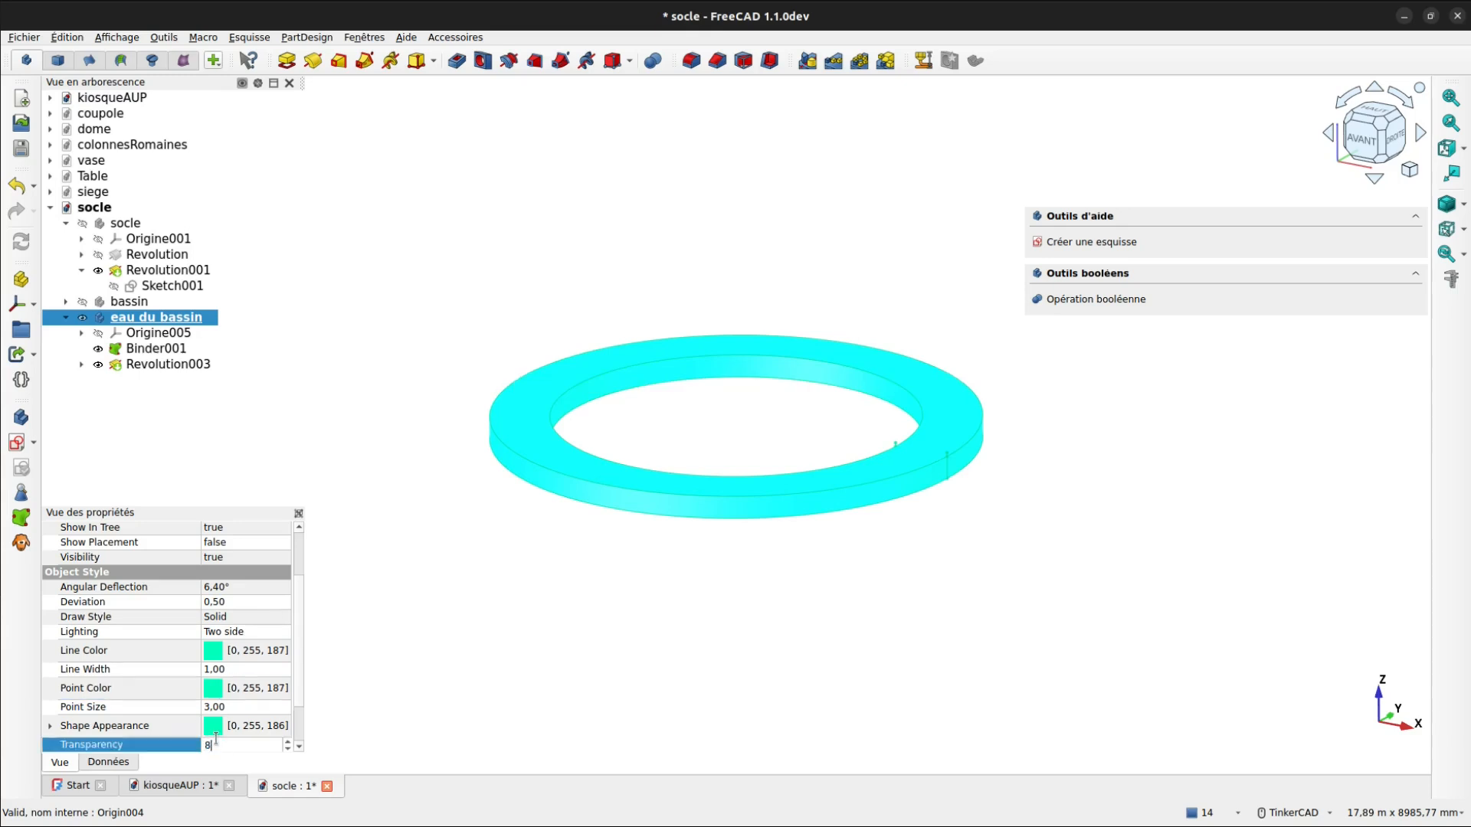
{"action": "type", "text": "0"}
{"action": "left_click", "coordinate": [414, 284]}
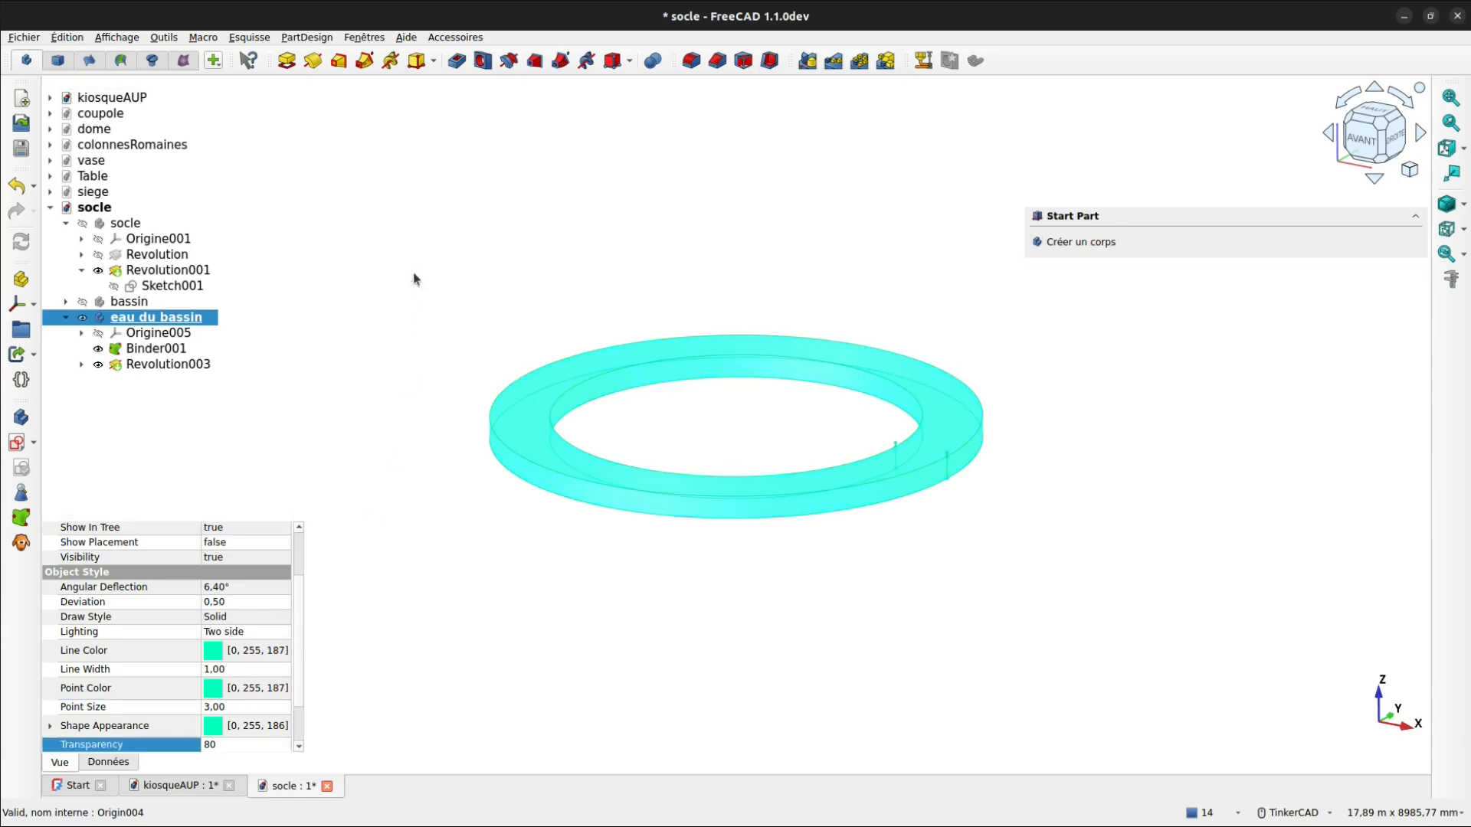
- Show the bassin and socle bodies together with the water and view the assembly from above at an angle
{"action": "left_click", "coordinate": [82, 302]}
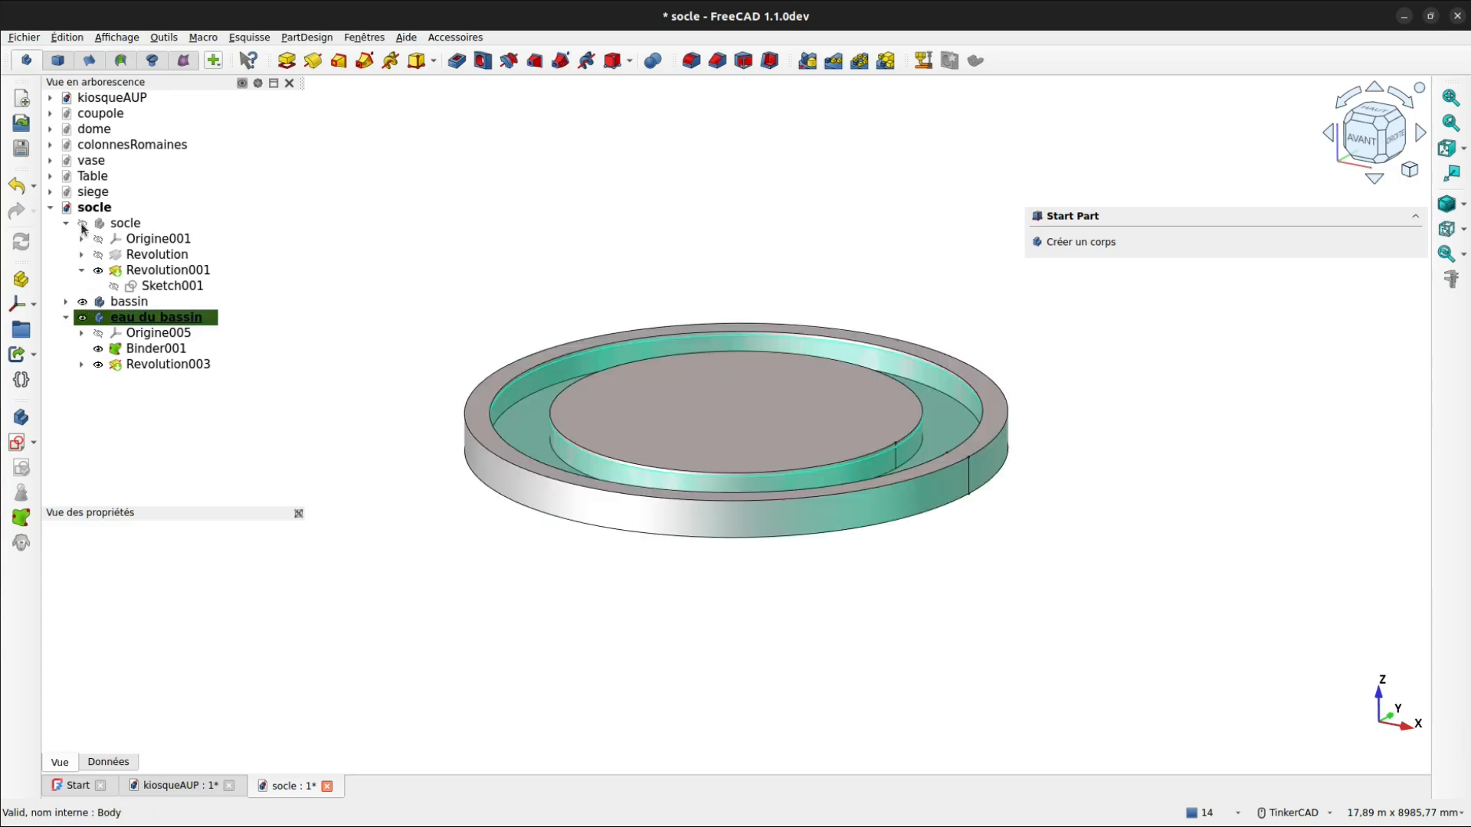
{"action": "left_click", "coordinate": [82, 223]}
{"action": "right_click_drag", "start_coordinate": [624, 357], "coordinate": [768, 420]}
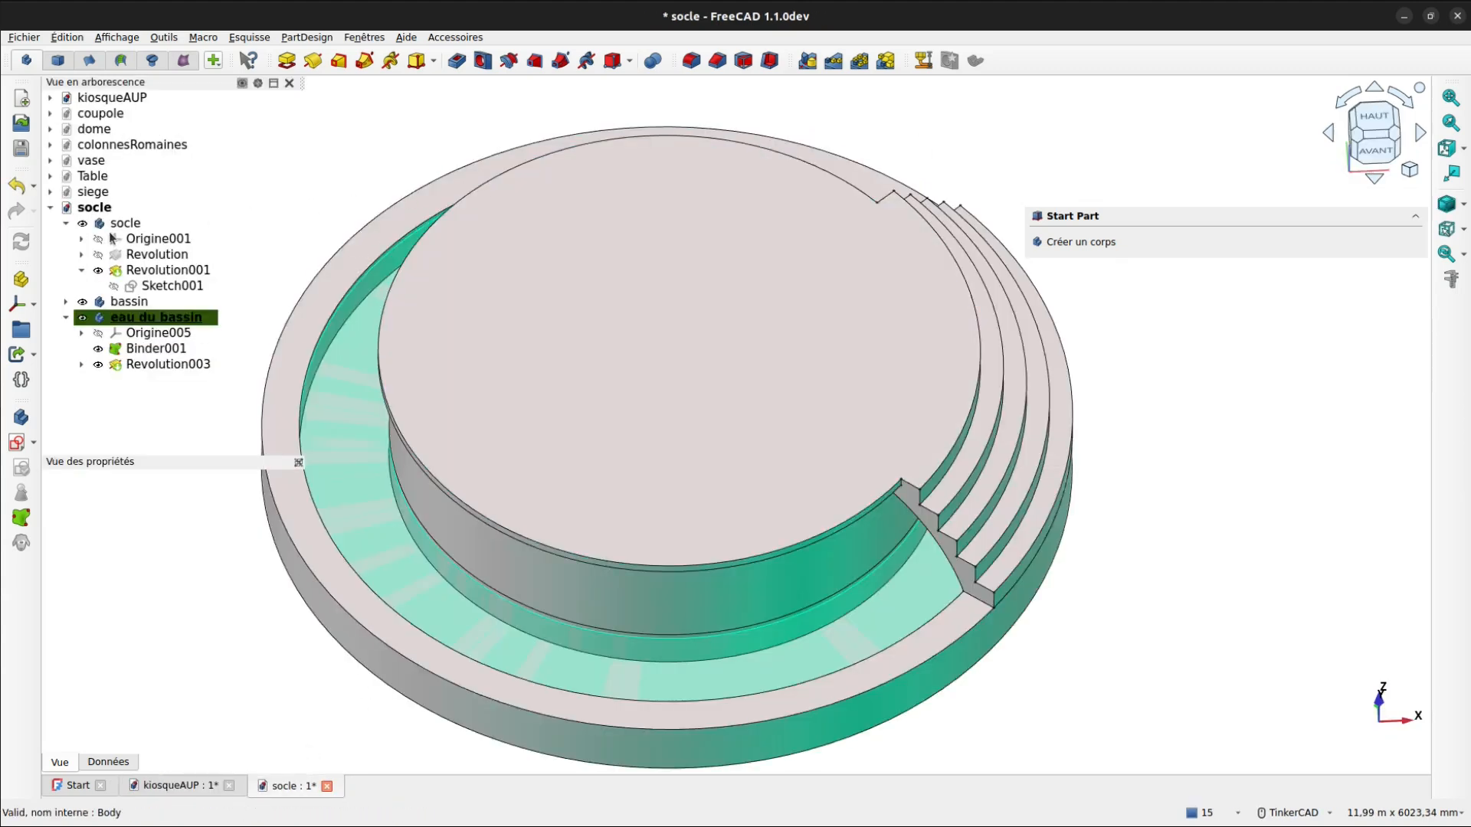
- Activate the socle body and create a sketch on the platform's circular top face
{"action": "double_click", "coordinate": [119, 224]}
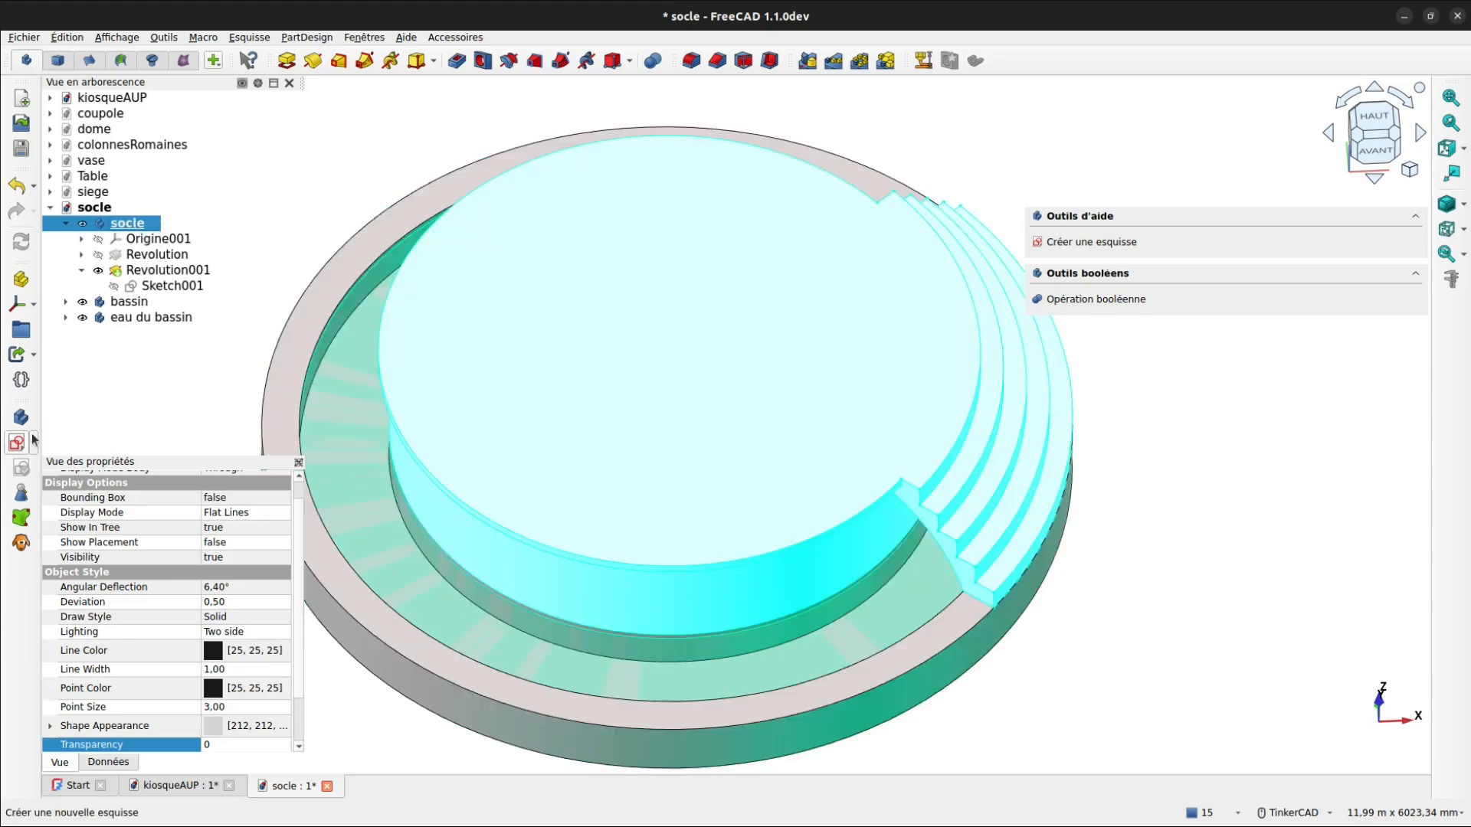
{"action": "left_click", "coordinate": [15, 443]}
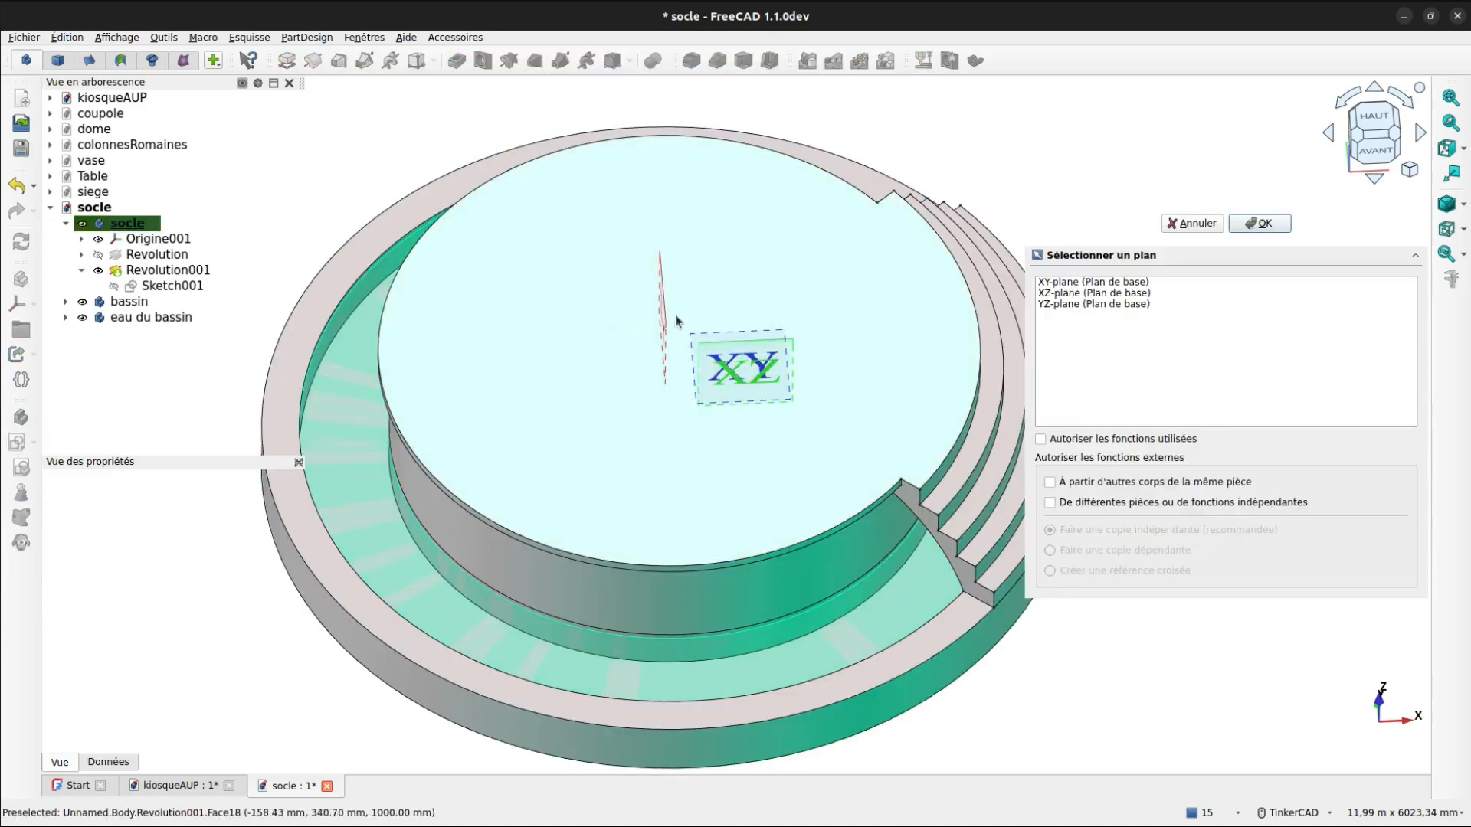
{"action": "left_click", "coordinate": [806, 233]}
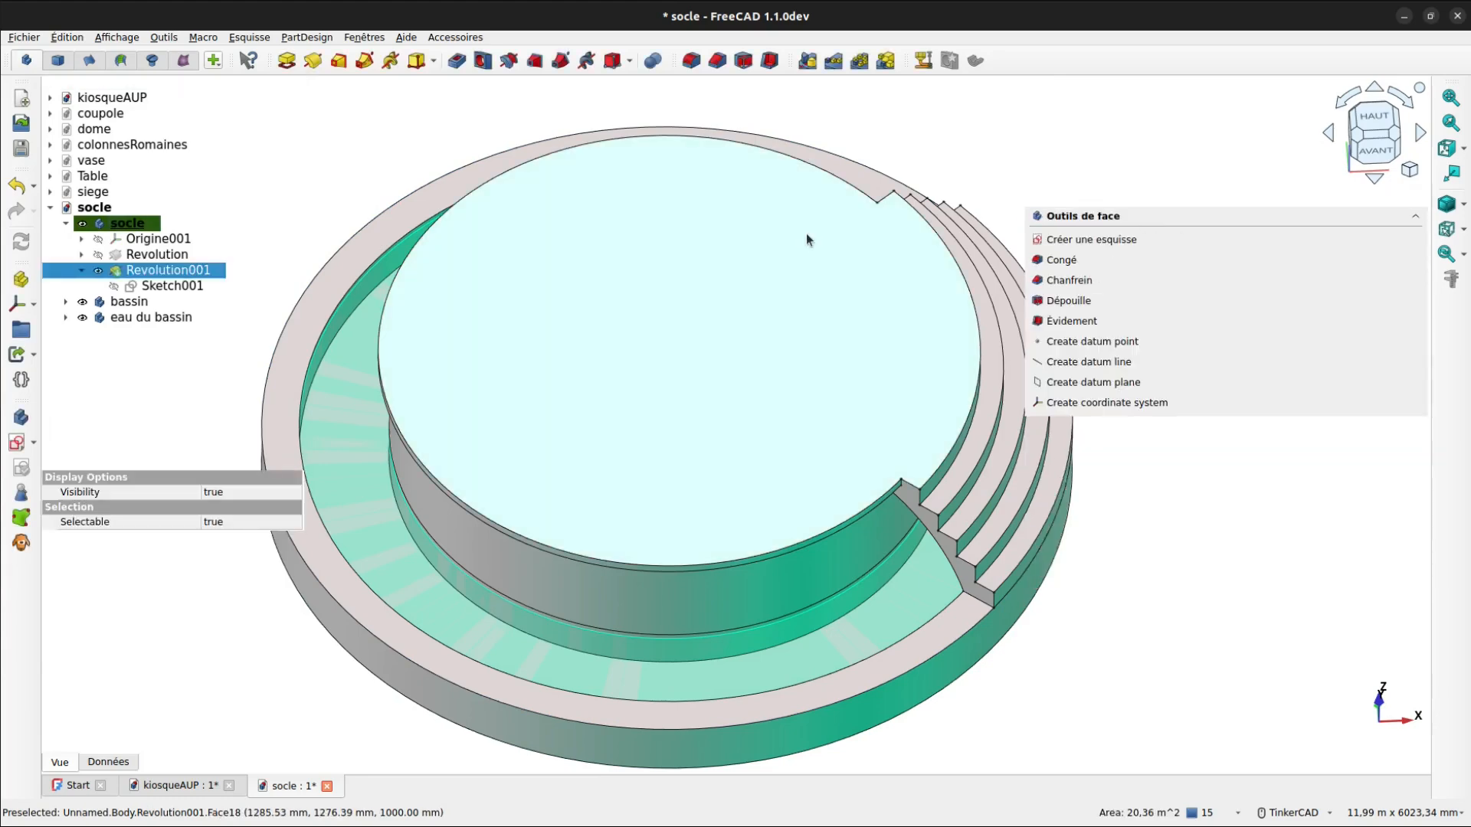
{"action": "left_click", "coordinate": [1100, 238]}
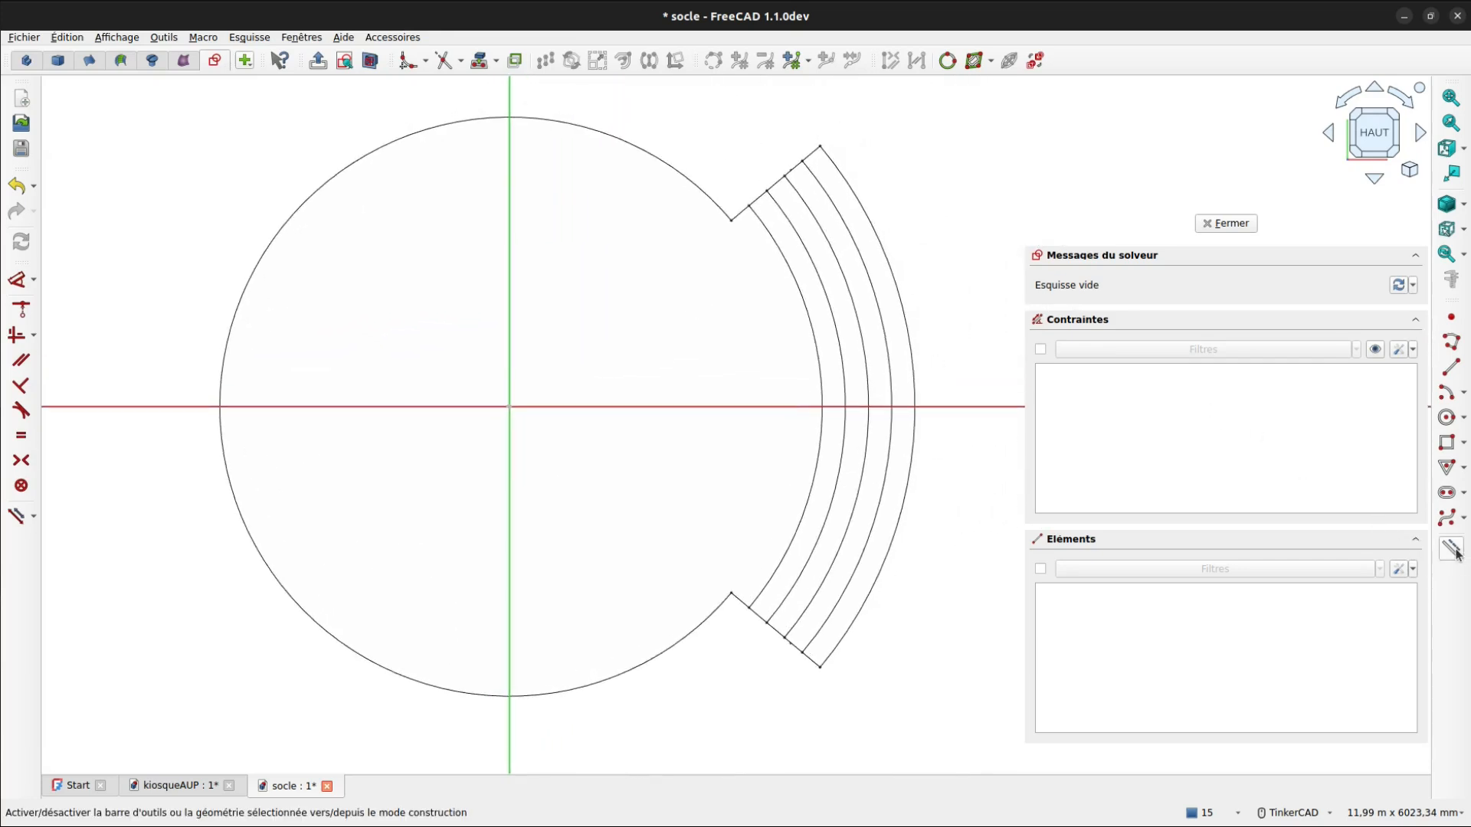
- Project the platform's large circular edge and the outermost step's arc into the sketch as external geometry
{"action": "left_click", "coordinate": [479, 61]}
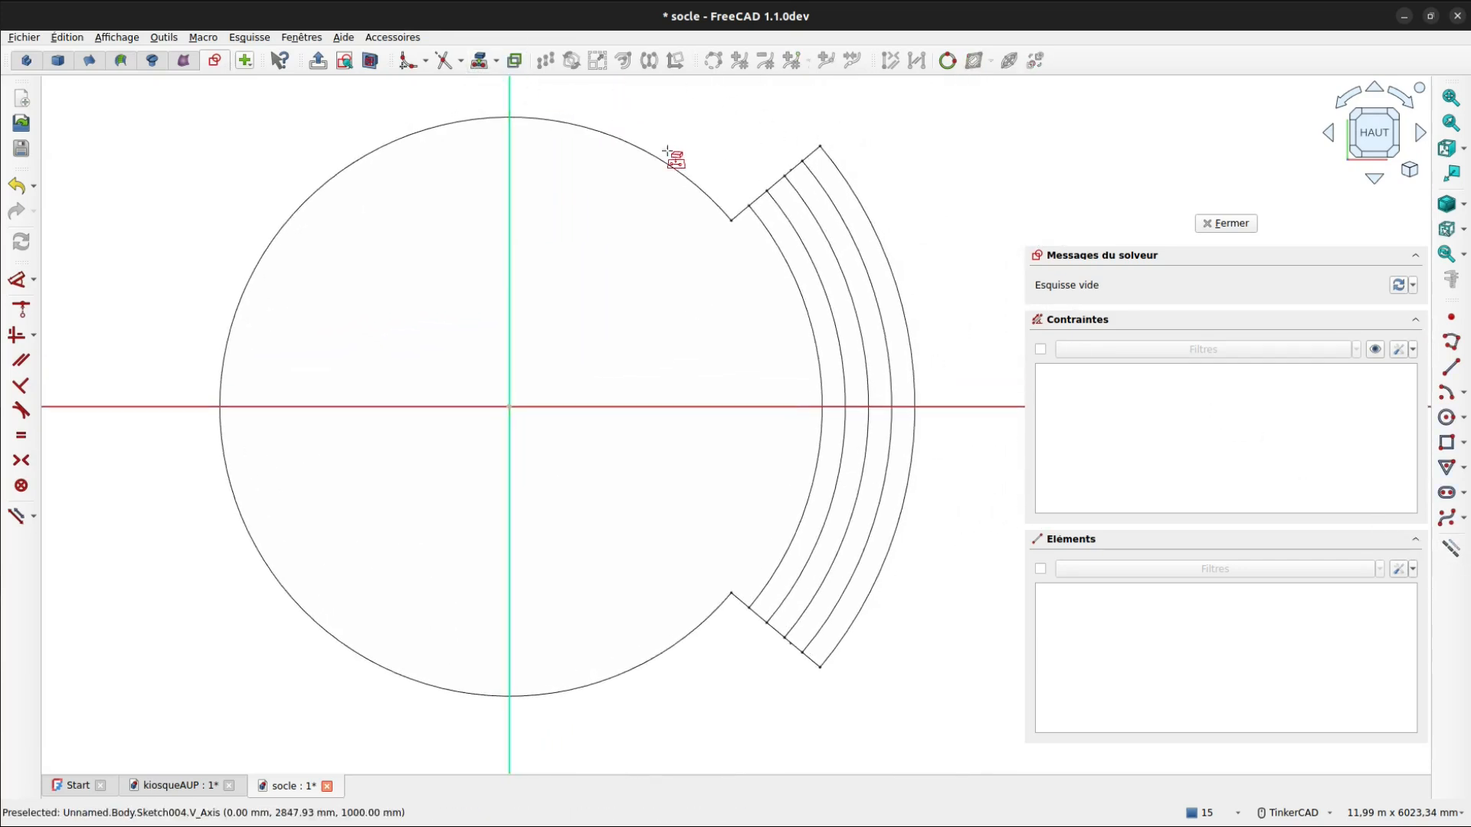
{"action": "left_click", "coordinate": [682, 174]}
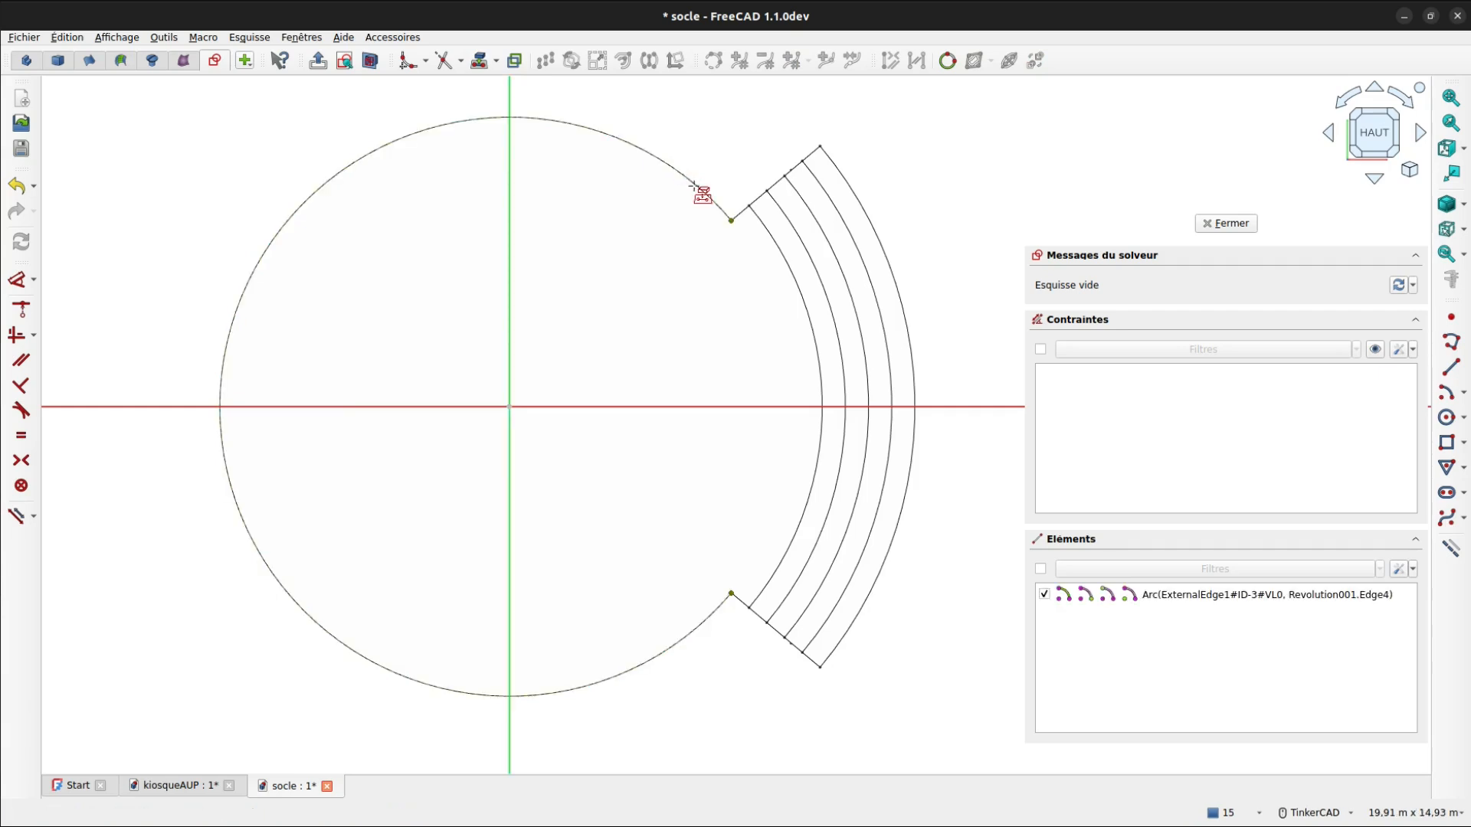
{"action": "left_click", "coordinate": [847, 165]}
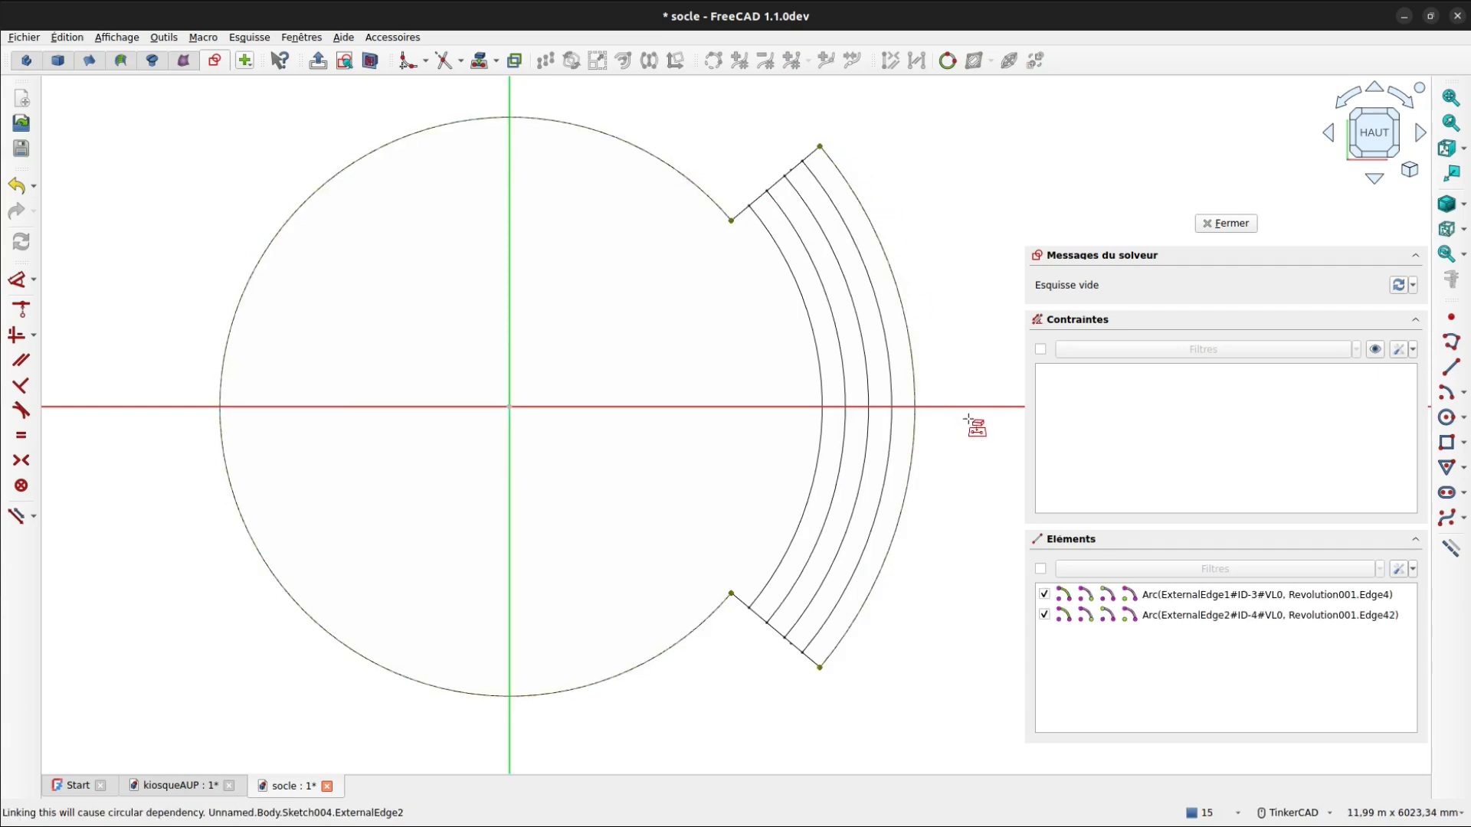
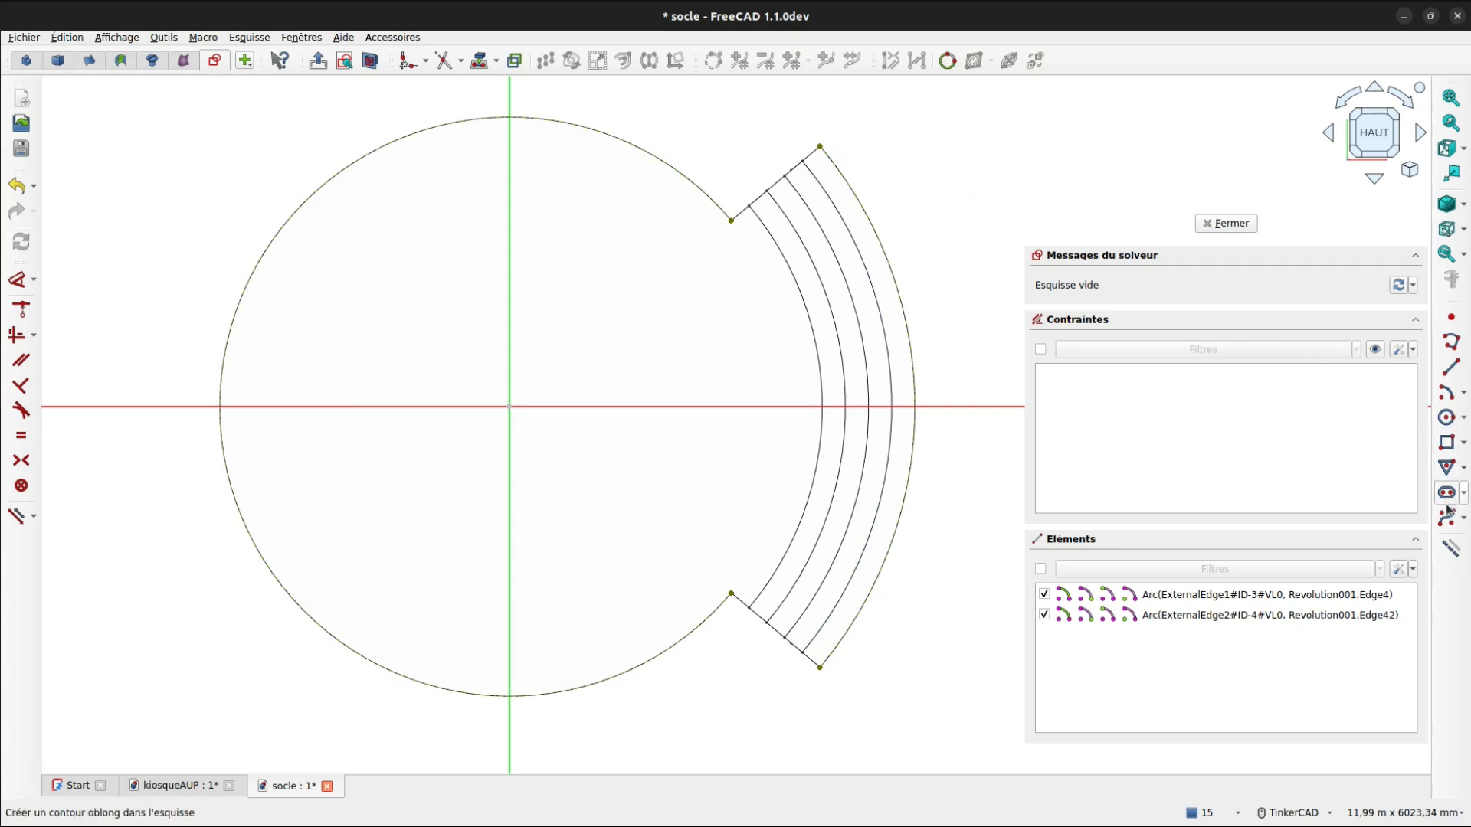
- Draw a closed construction triangle from the origin with a vertical side about 2750 mm long, about 2000 mm away toward the steps
{"action": "left_click", "coordinate": [1451, 344]}
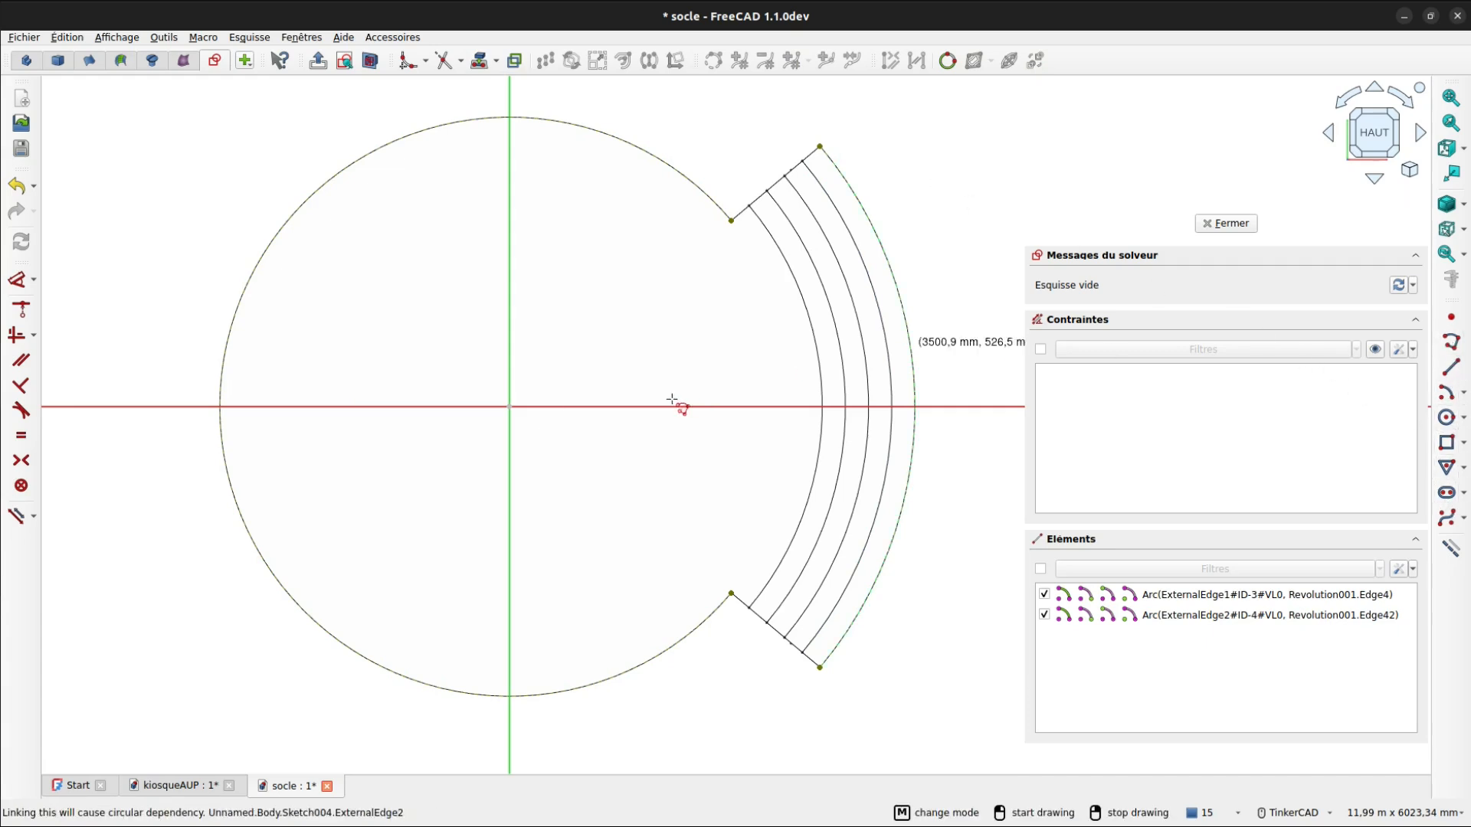
{"action": "left_click", "coordinate": [510, 407]}
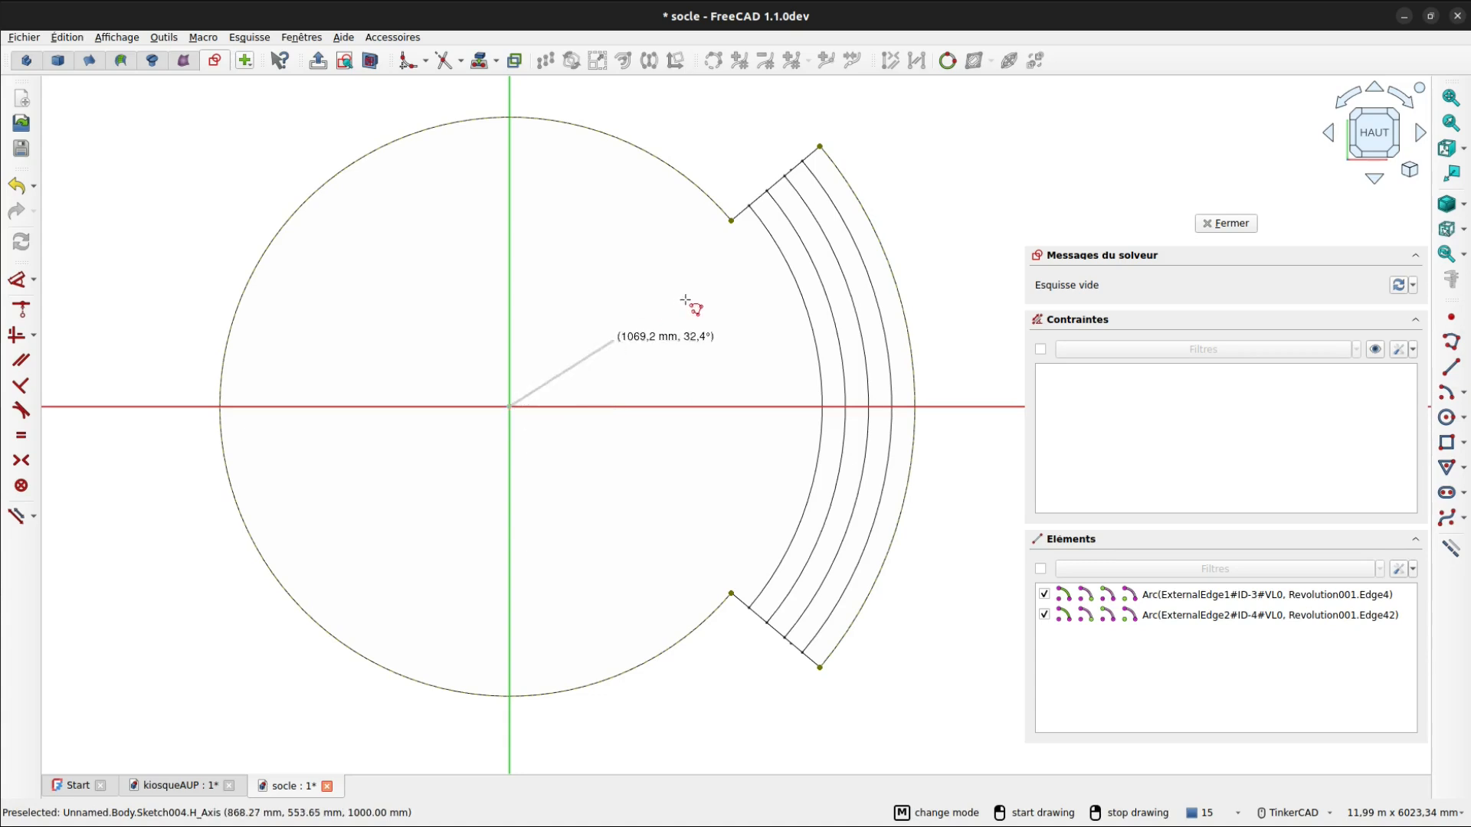
{"action": "left_click", "coordinate": [741, 257]}
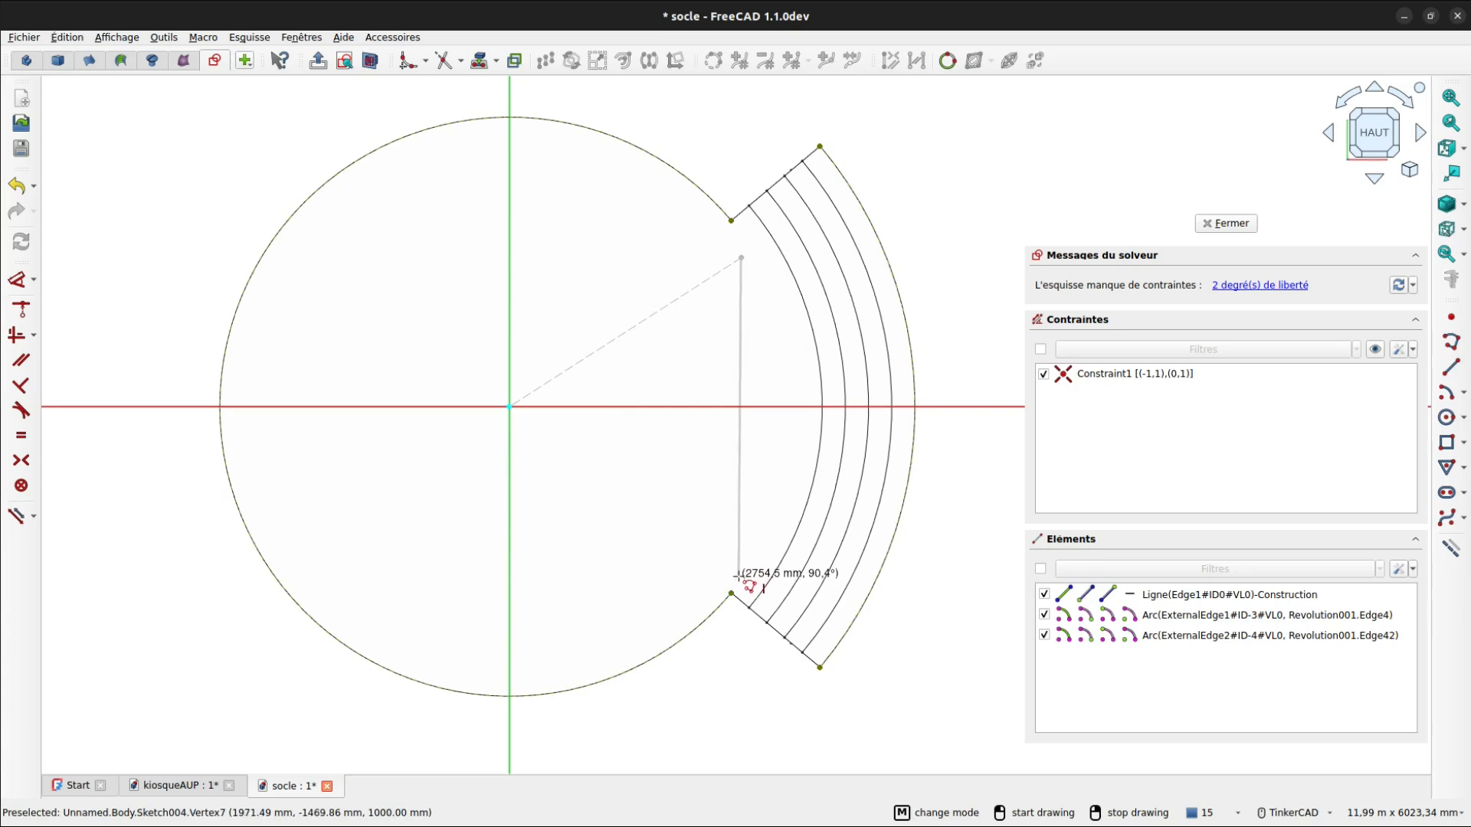
{"action": "left_click", "coordinate": [740, 576]}
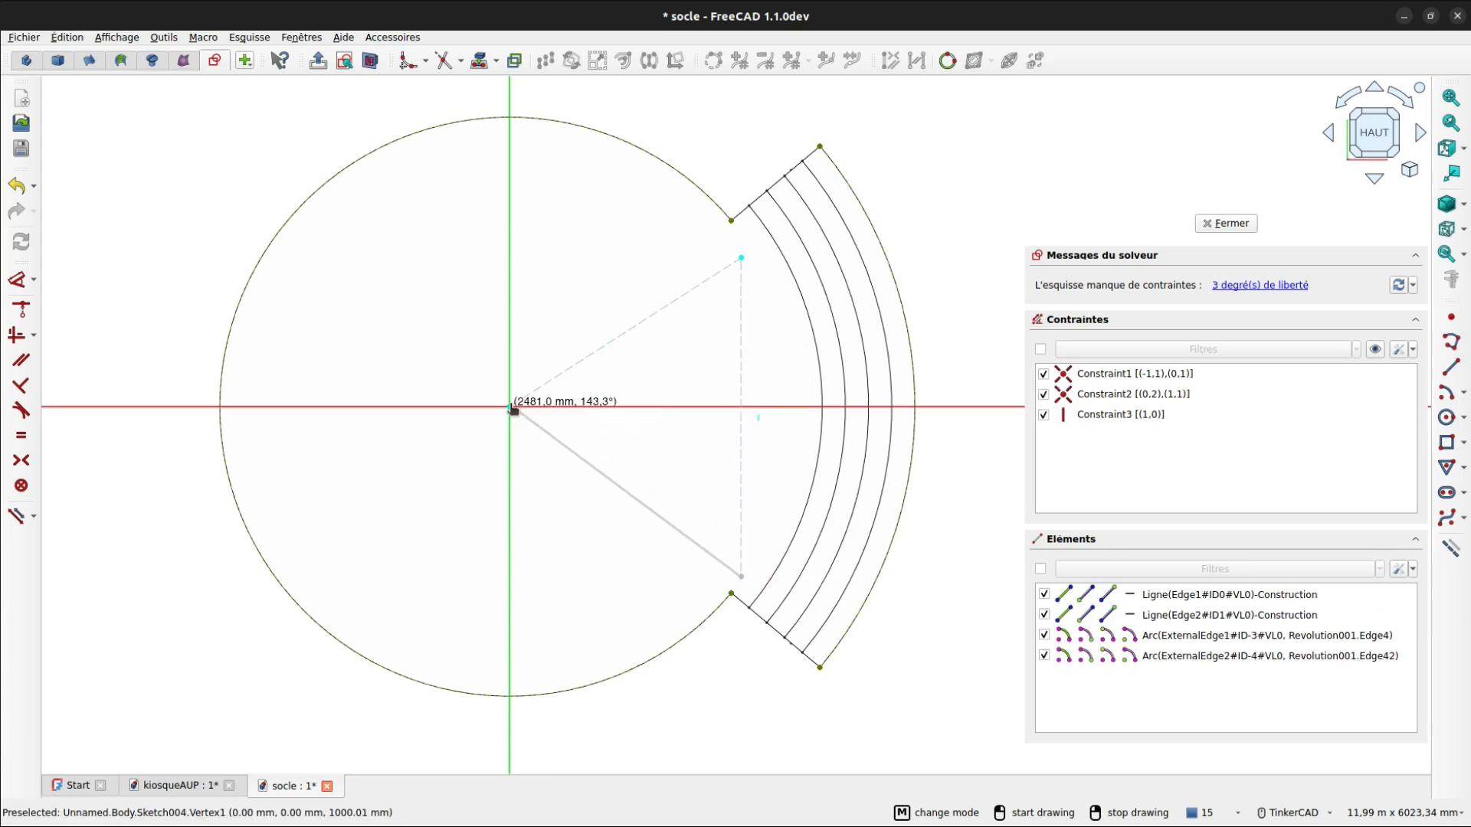
{"action": "left_click", "coordinate": [510, 407]}
- Constrain the angle between the triangle's two sides at the origin to 45° and move its vertical side inward, inside the innermost step arc
{"action": "key", "text": "d"}
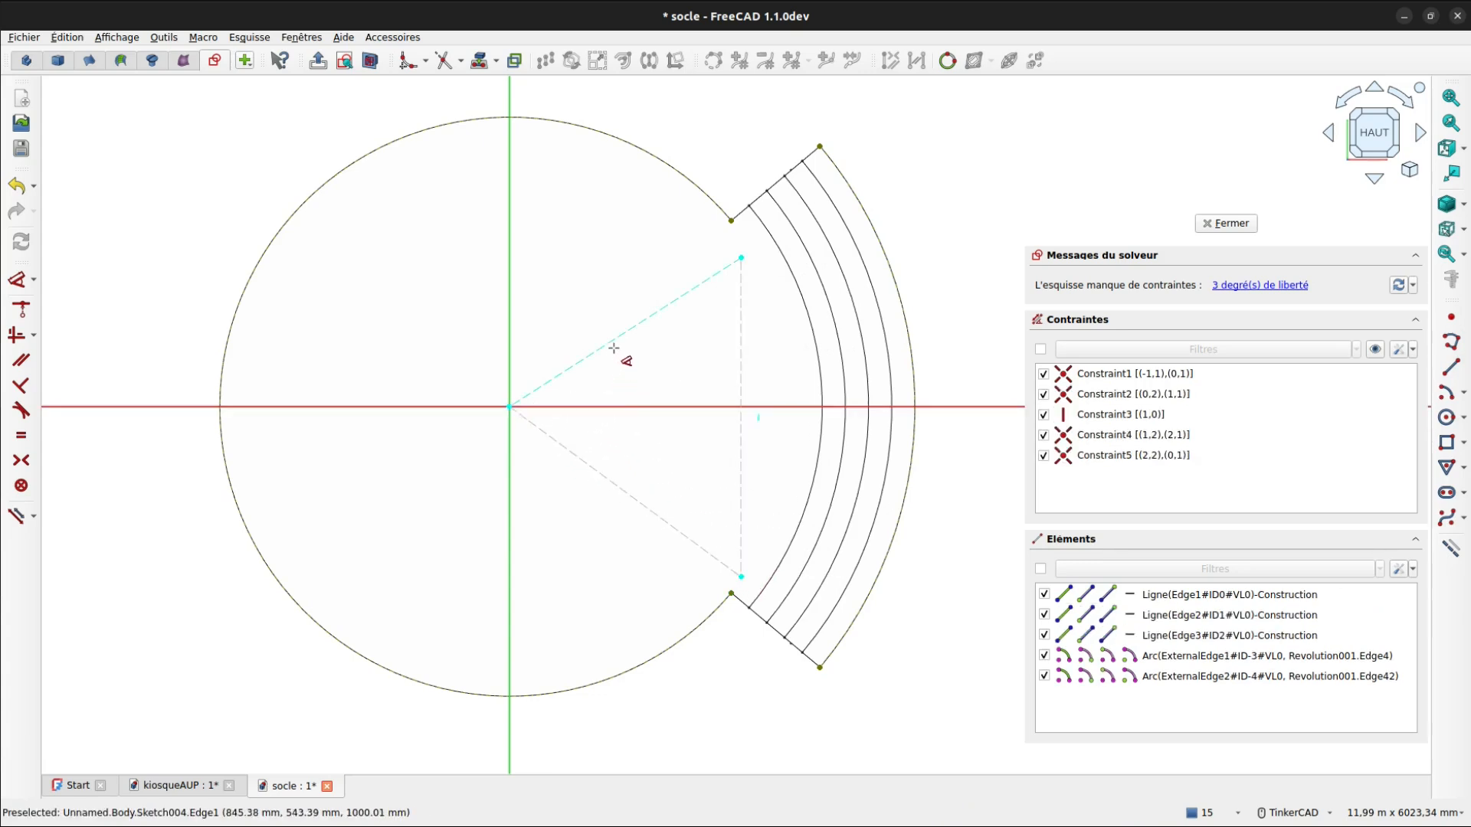
{"action": "left_click", "coordinate": [628, 331]}
{"action": "left_click", "coordinate": [623, 466]}
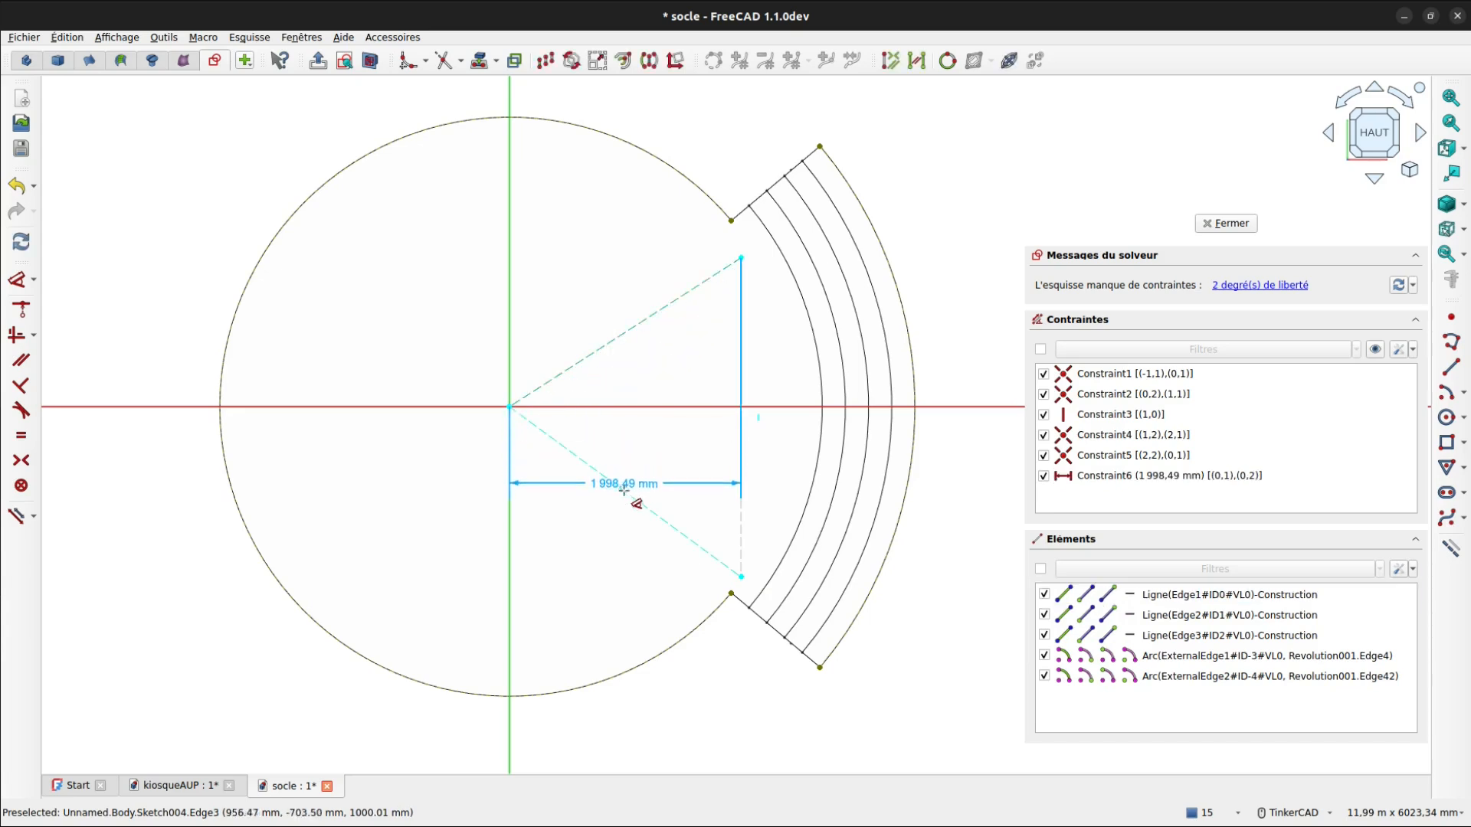
{"action": "left_click", "coordinate": [632, 498]}
{"action": "left_click", "coordinate": [659, 446]}
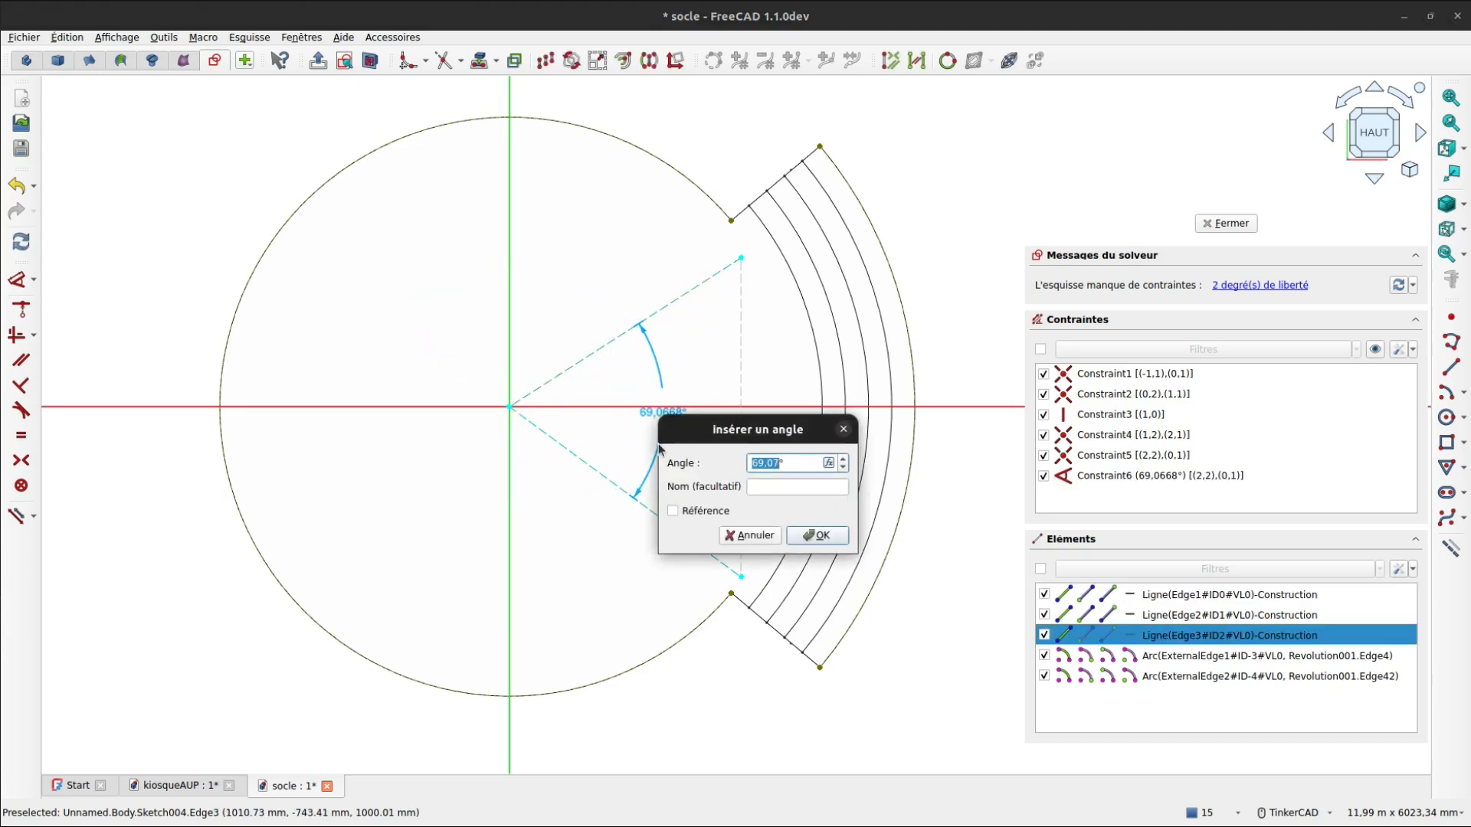
{"action": "type", "text": "45"}
{"action": "key", "text": "Return"}
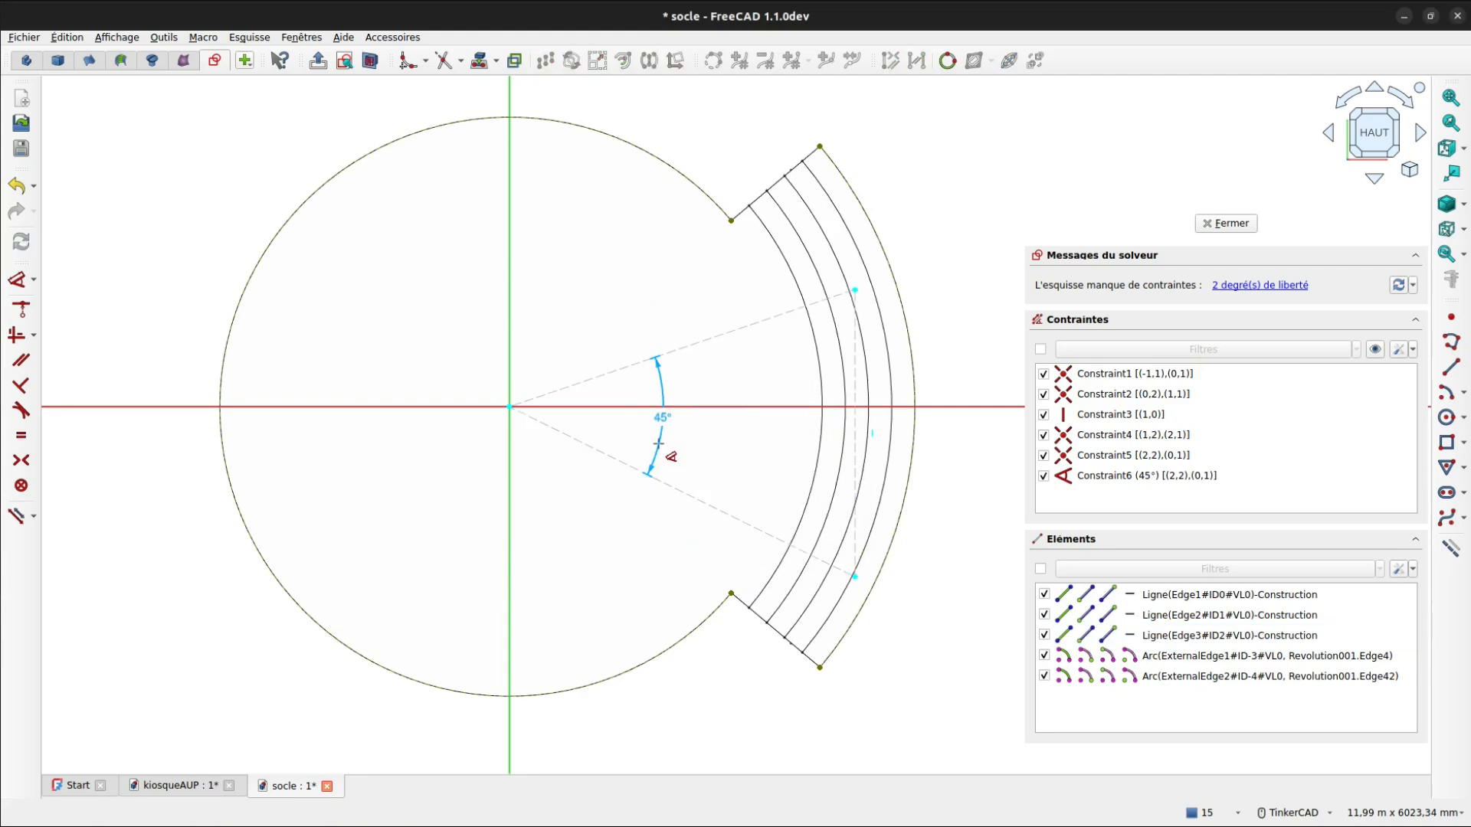
{"action": "key", "text": "Escape"}
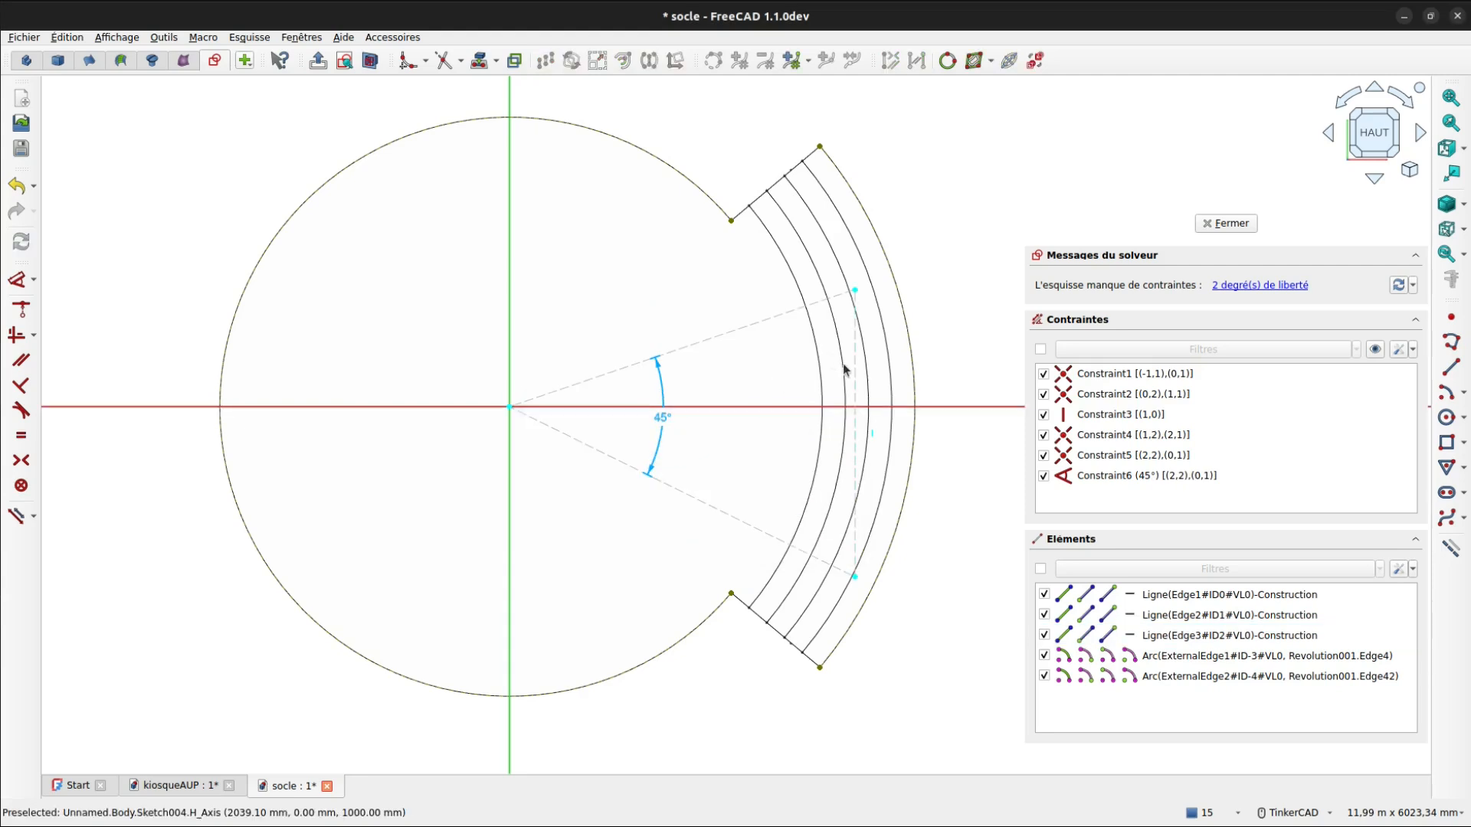
{"action": "left_click_drag", "start_coordinate": [838, 373], "coordinate": [719, 350]}
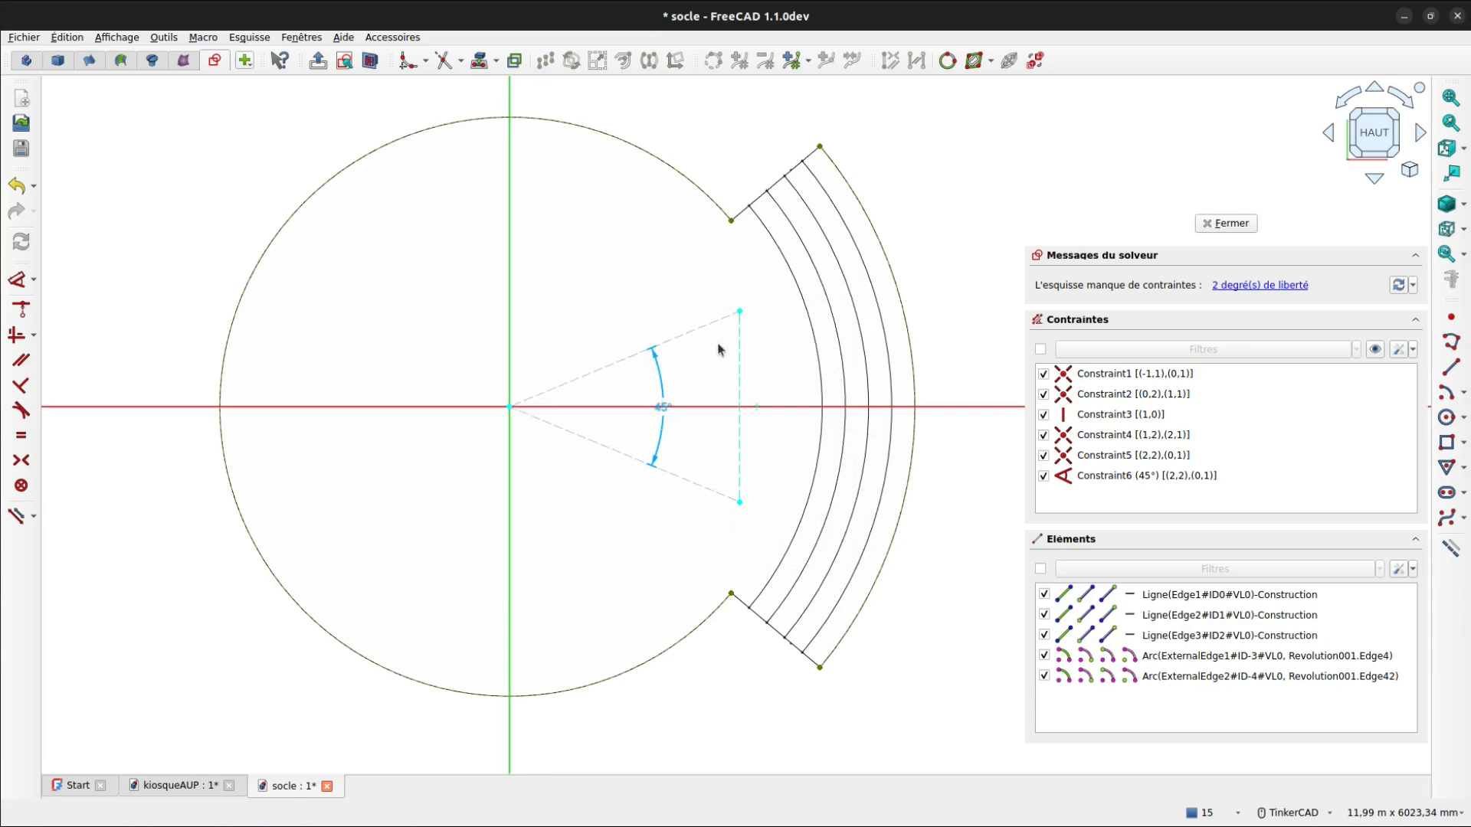
- Make the vertical side's two endpoints symmetric about the horizontal axis and shift that side slightly toward the steps
{"action": "left_click", "coordinate": [740, 502]}
{"action": "left_click", "coordinate": [740, 311]}
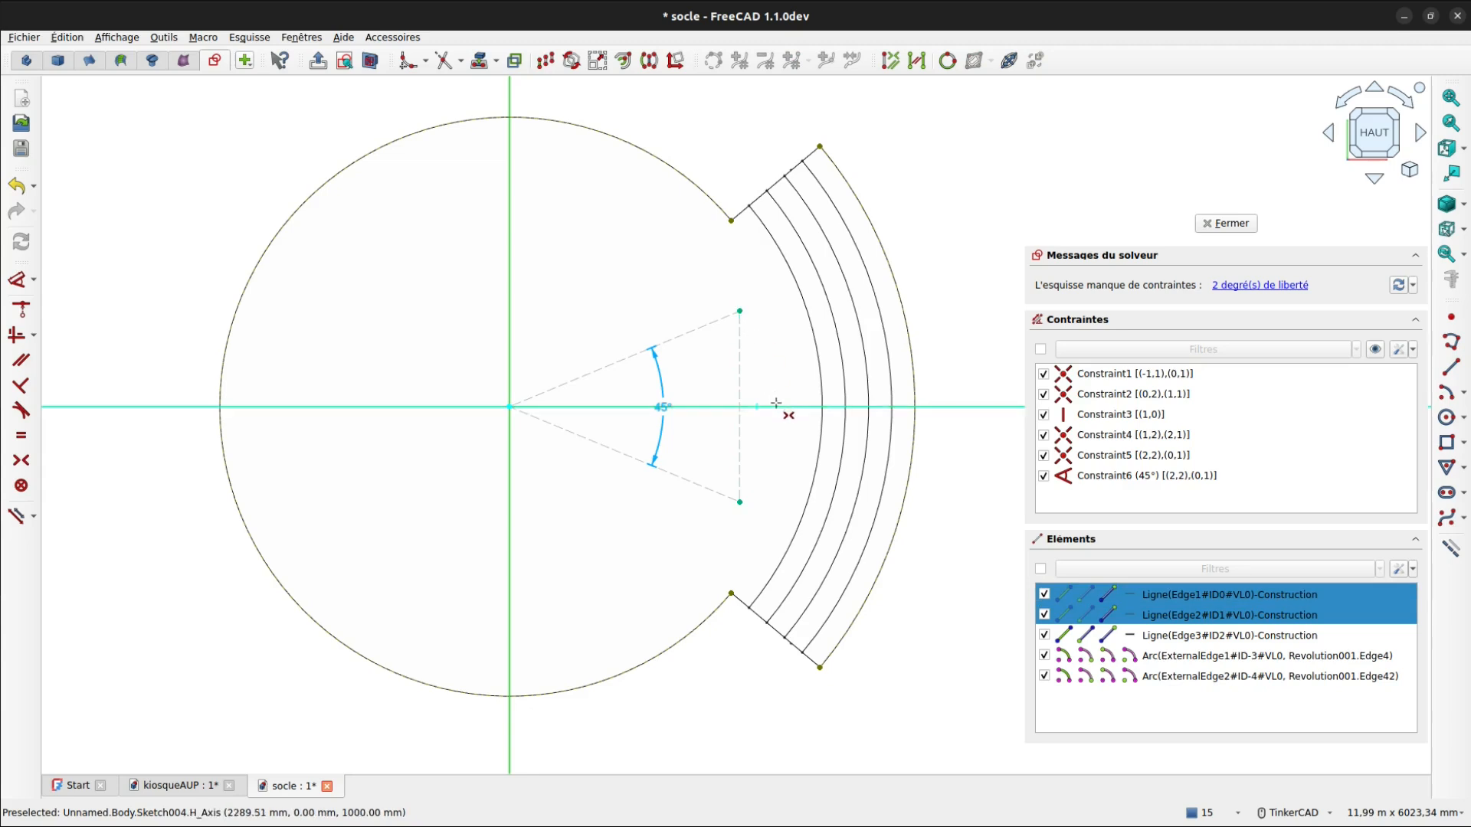
{"action": "left_click", "coordinate": [777, 406]}
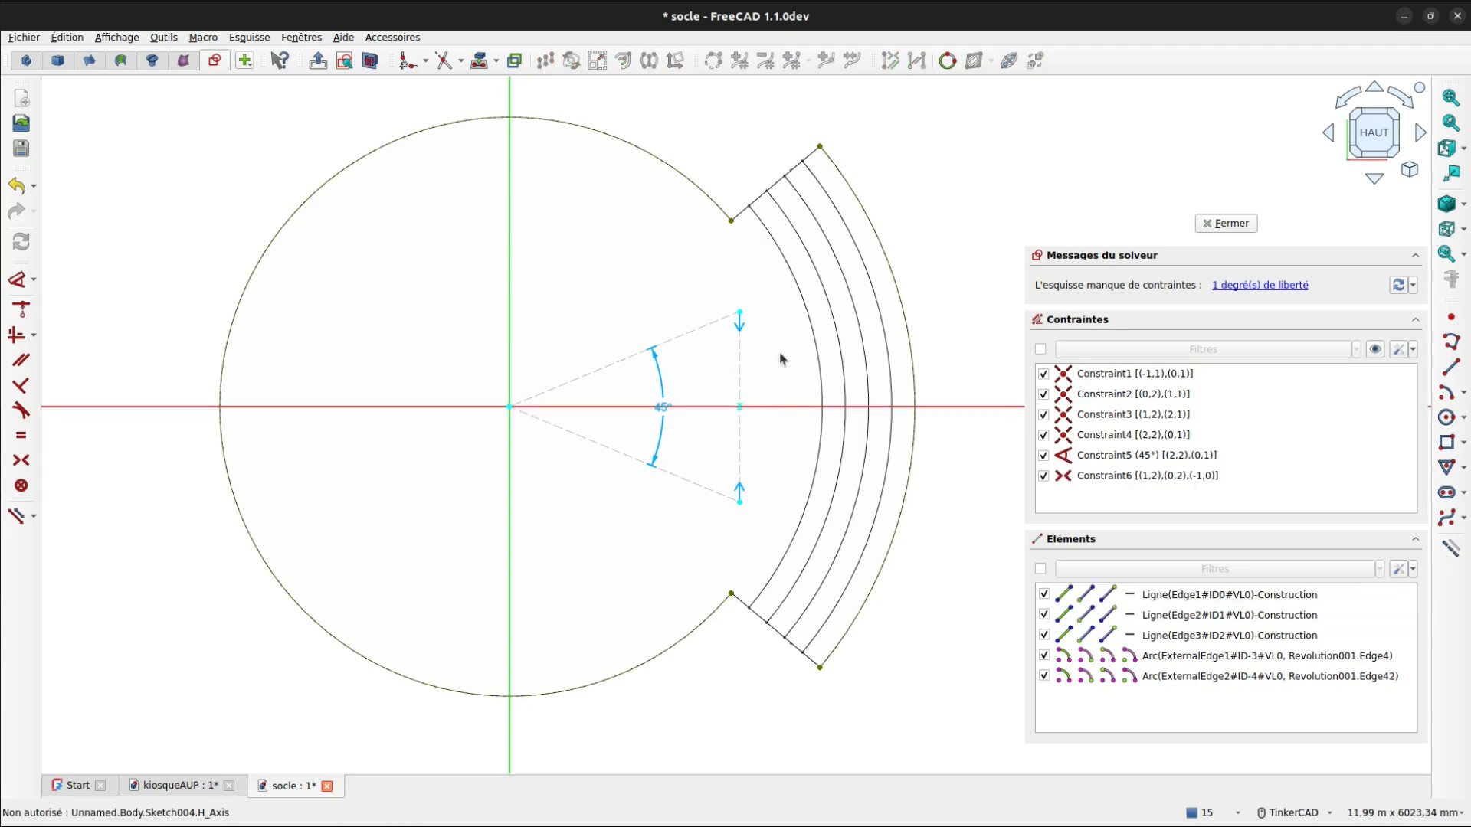
{"action": "left_click", "coordinate": [779, 352]}
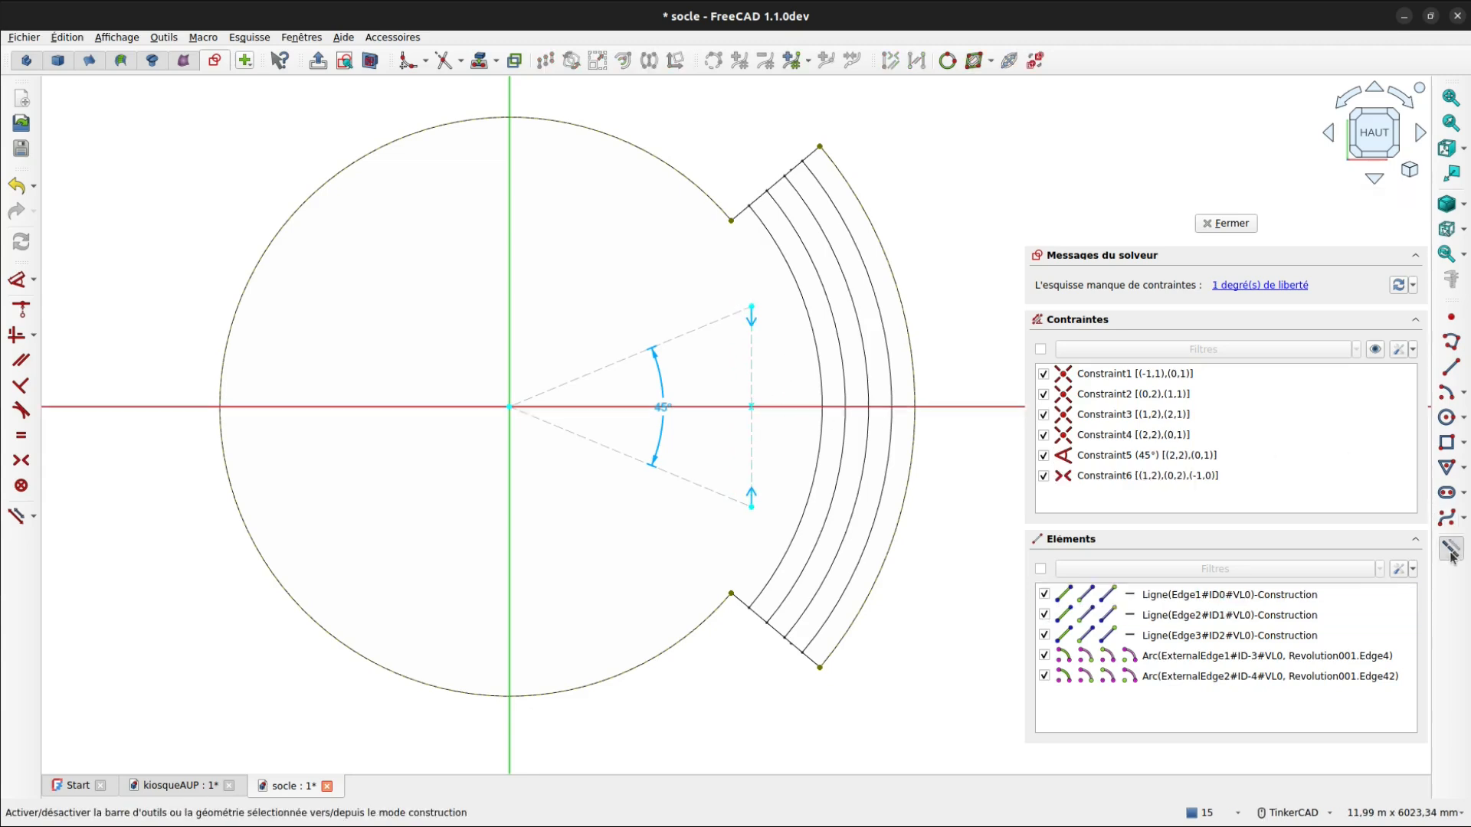
- Draw two short arcs centred on the origin, from the projected circle's two endpoints at the steps toward the triangle's outer corners
{"action": "left_click", "coordinate": [1444, 396]}
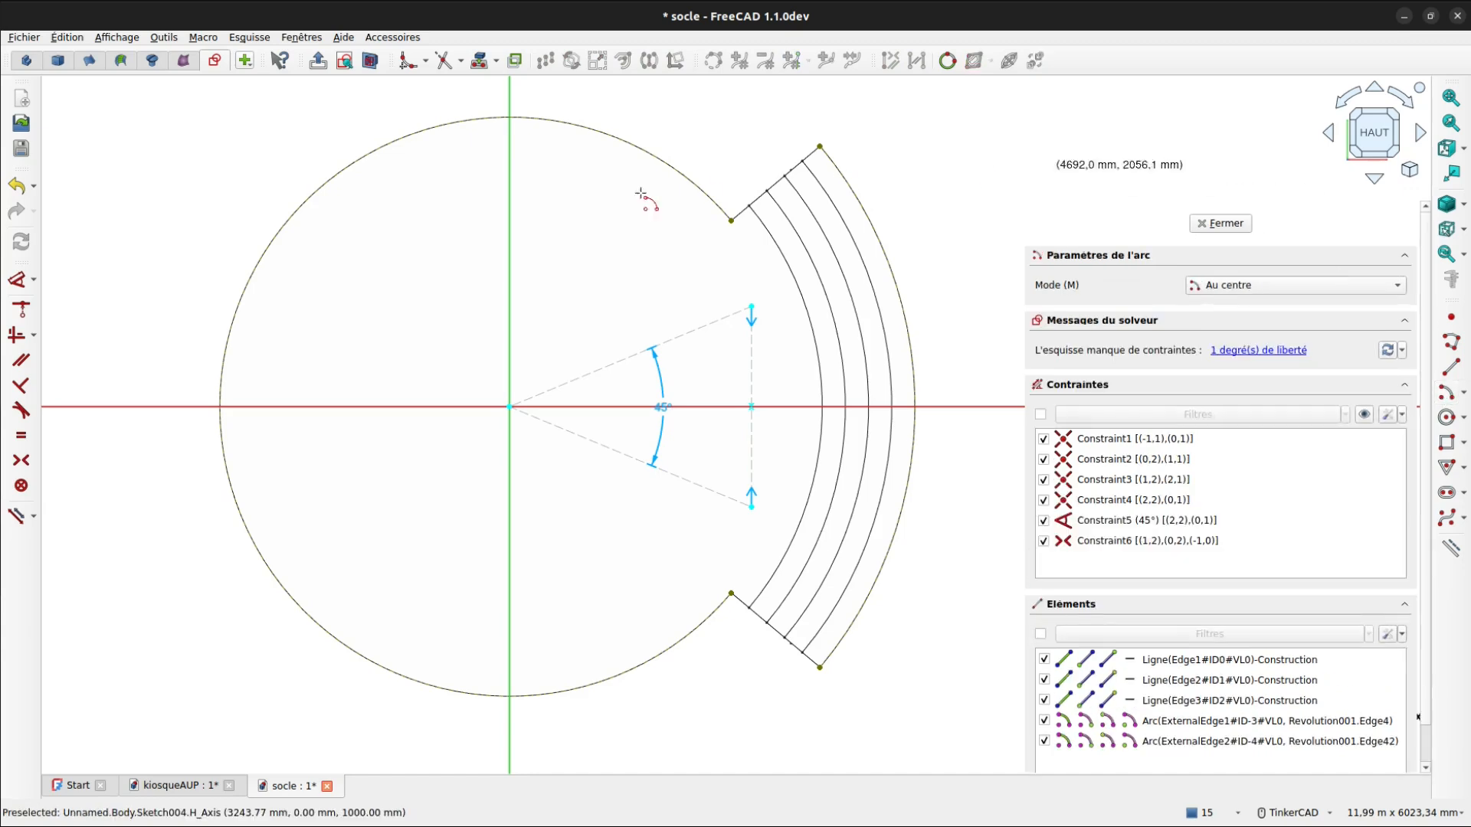
{"action": "left_click", "coordinate": [517, 406]}
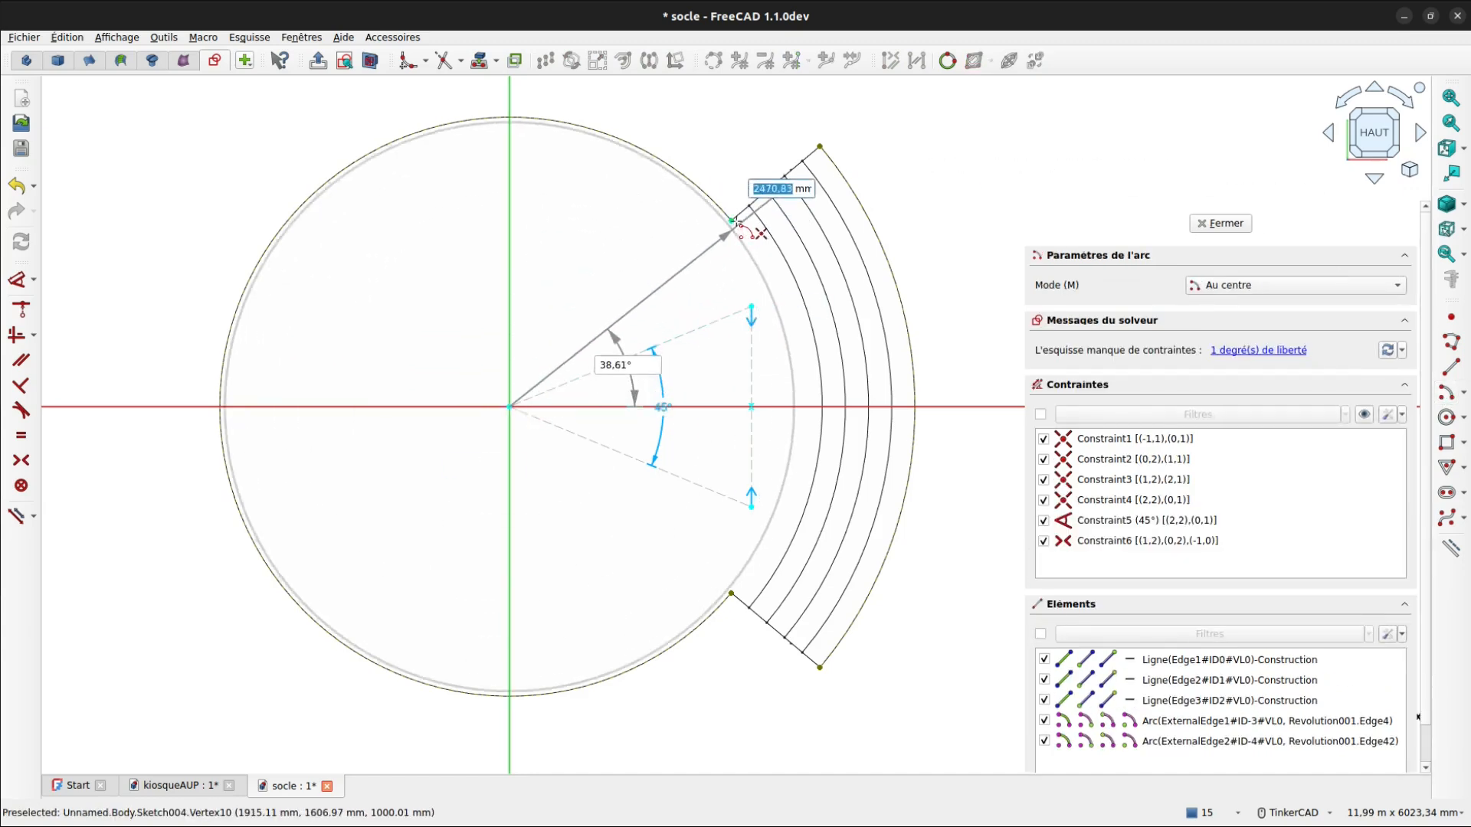
{"action": "left_click", "coordinate": [731, 221]}
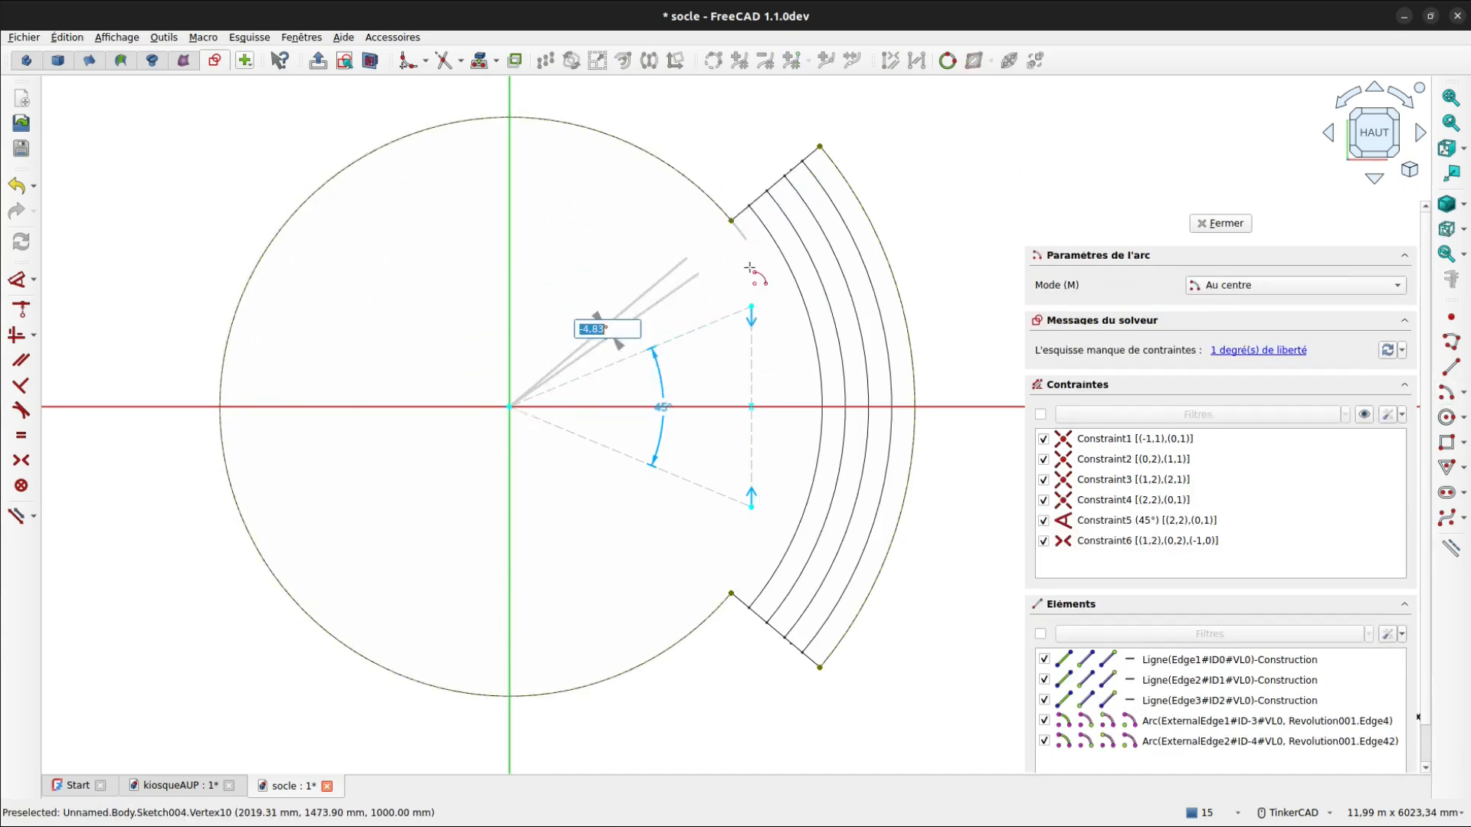
{"action": "left_click", "coordinate": [768, 301]}
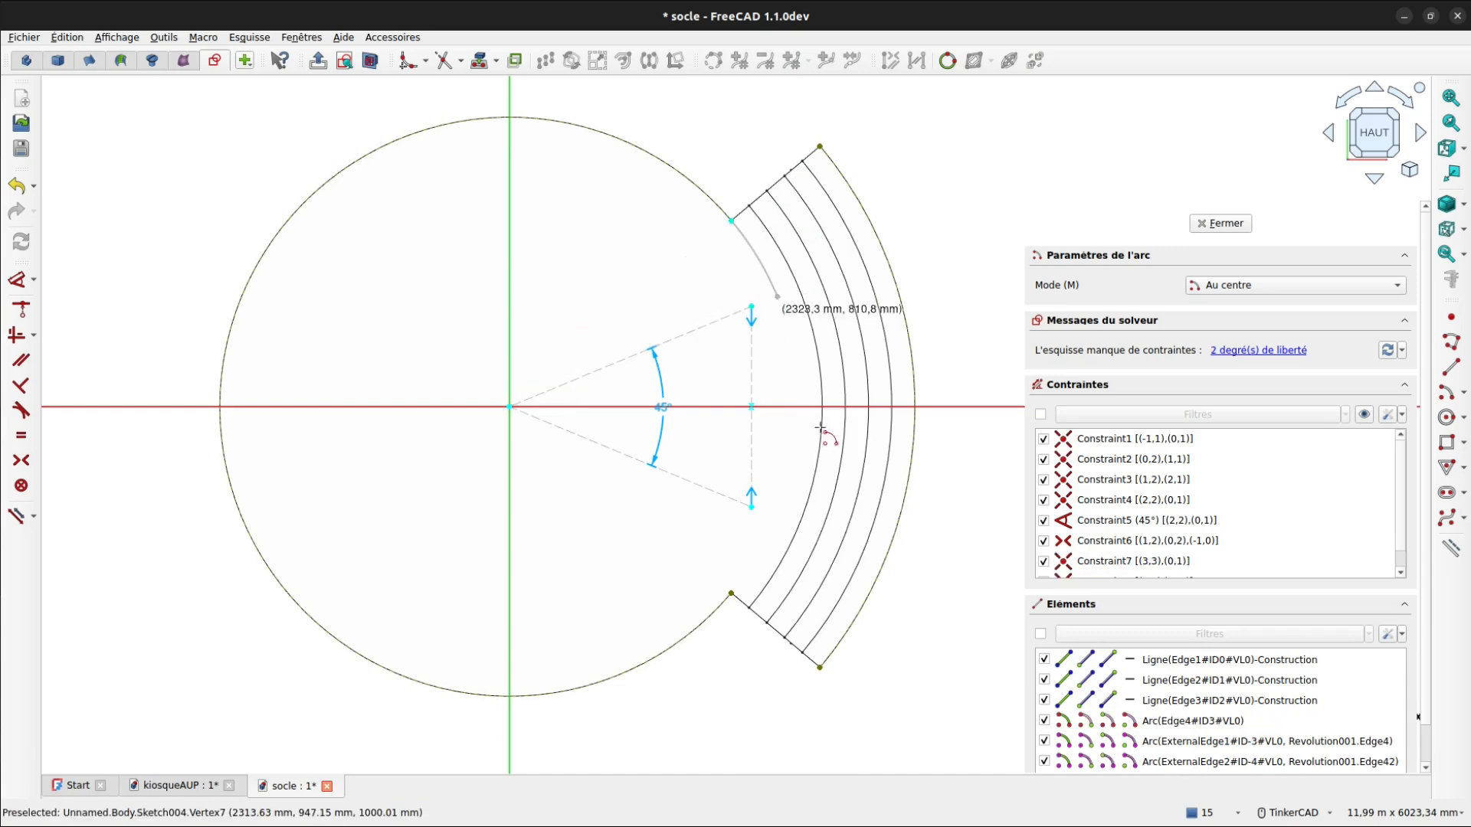
{"action": "left_click", "coordinate": [511, 406]}
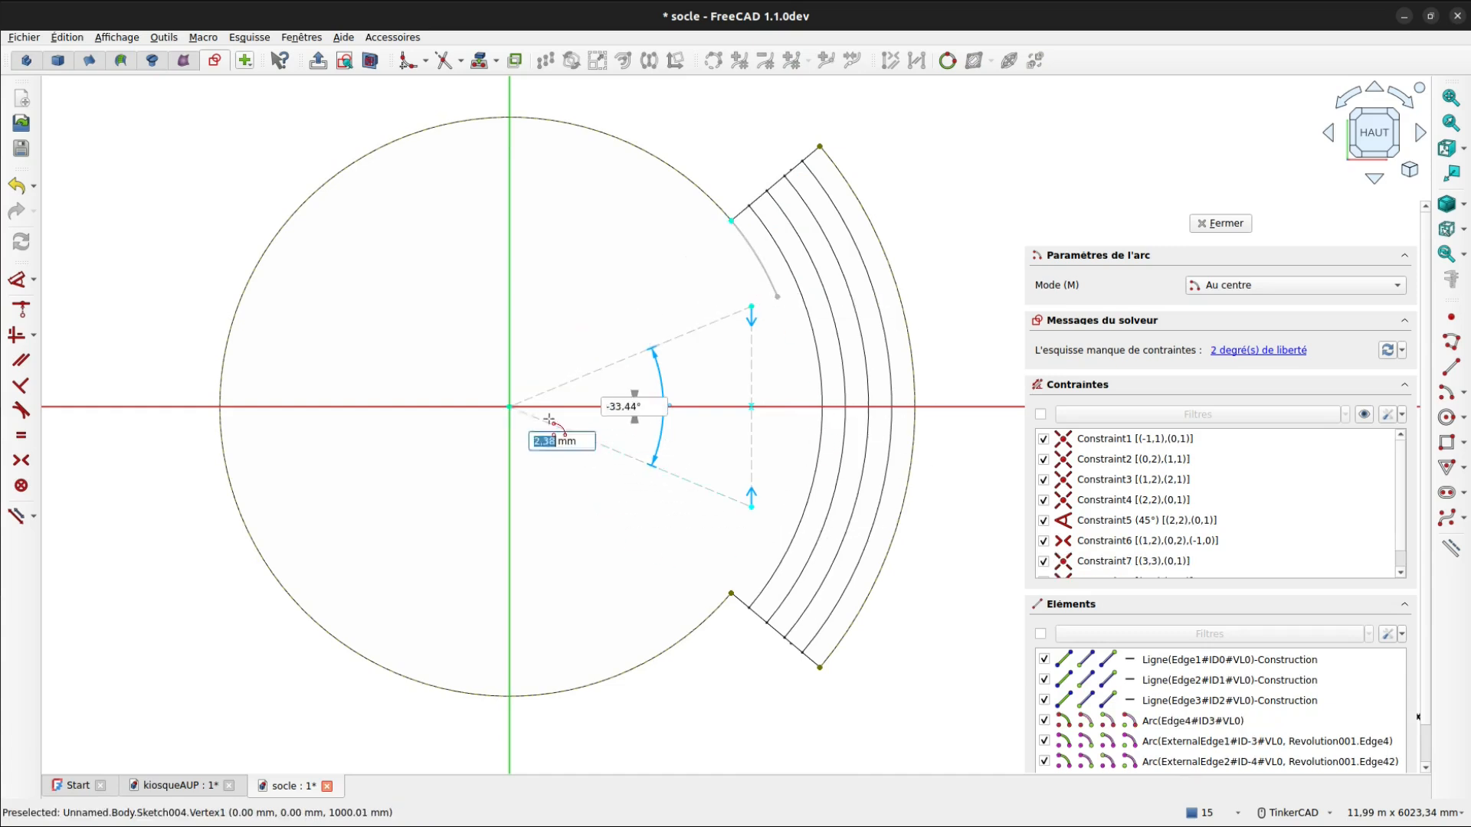
{"action": "left_click", "coordinate": [732, 592]}
{"action": "left_click", "coordinate": [778, 515]}
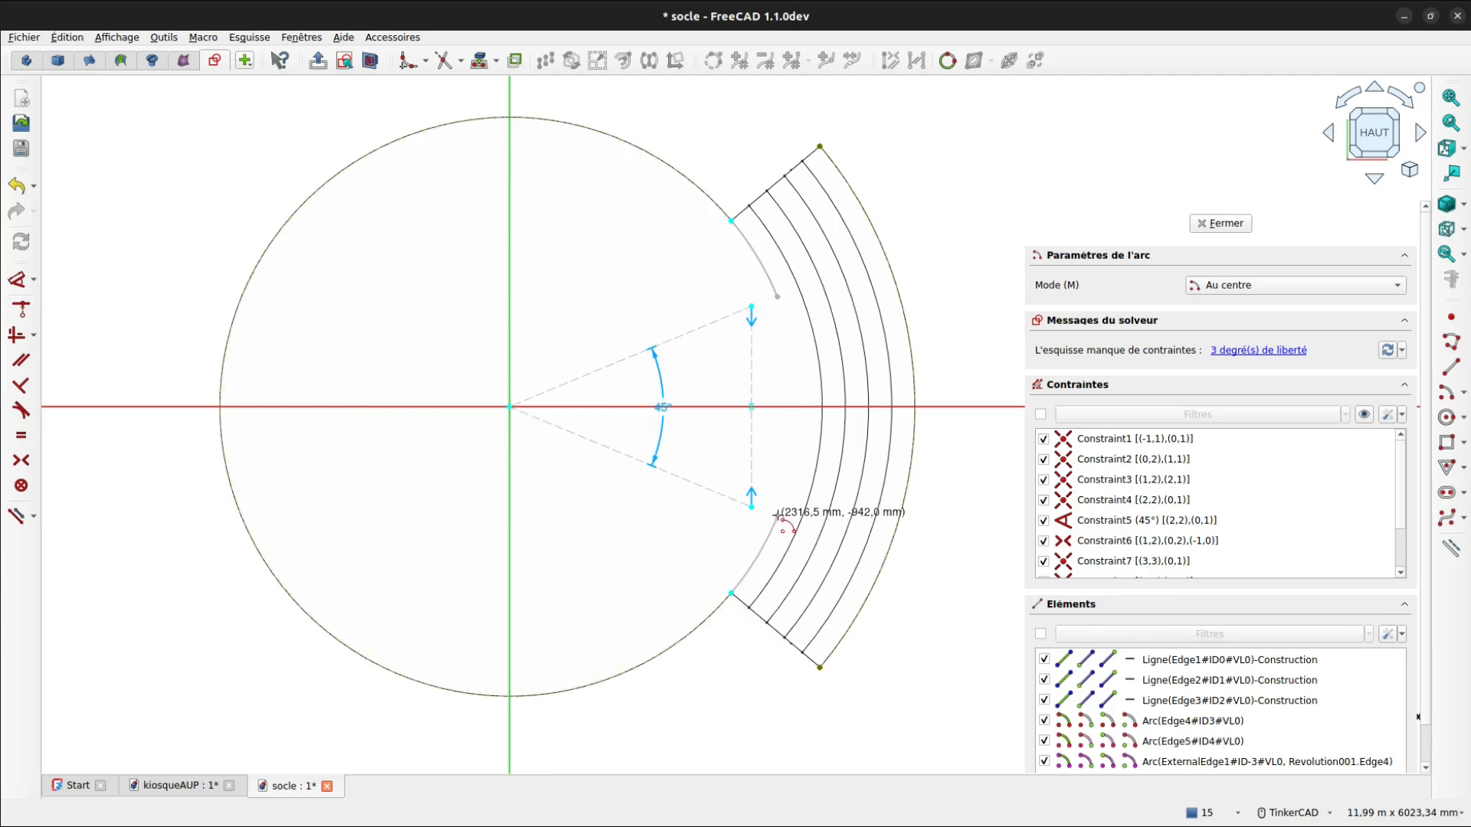
{"action": "right_click", "coordinate": [793, 438]}
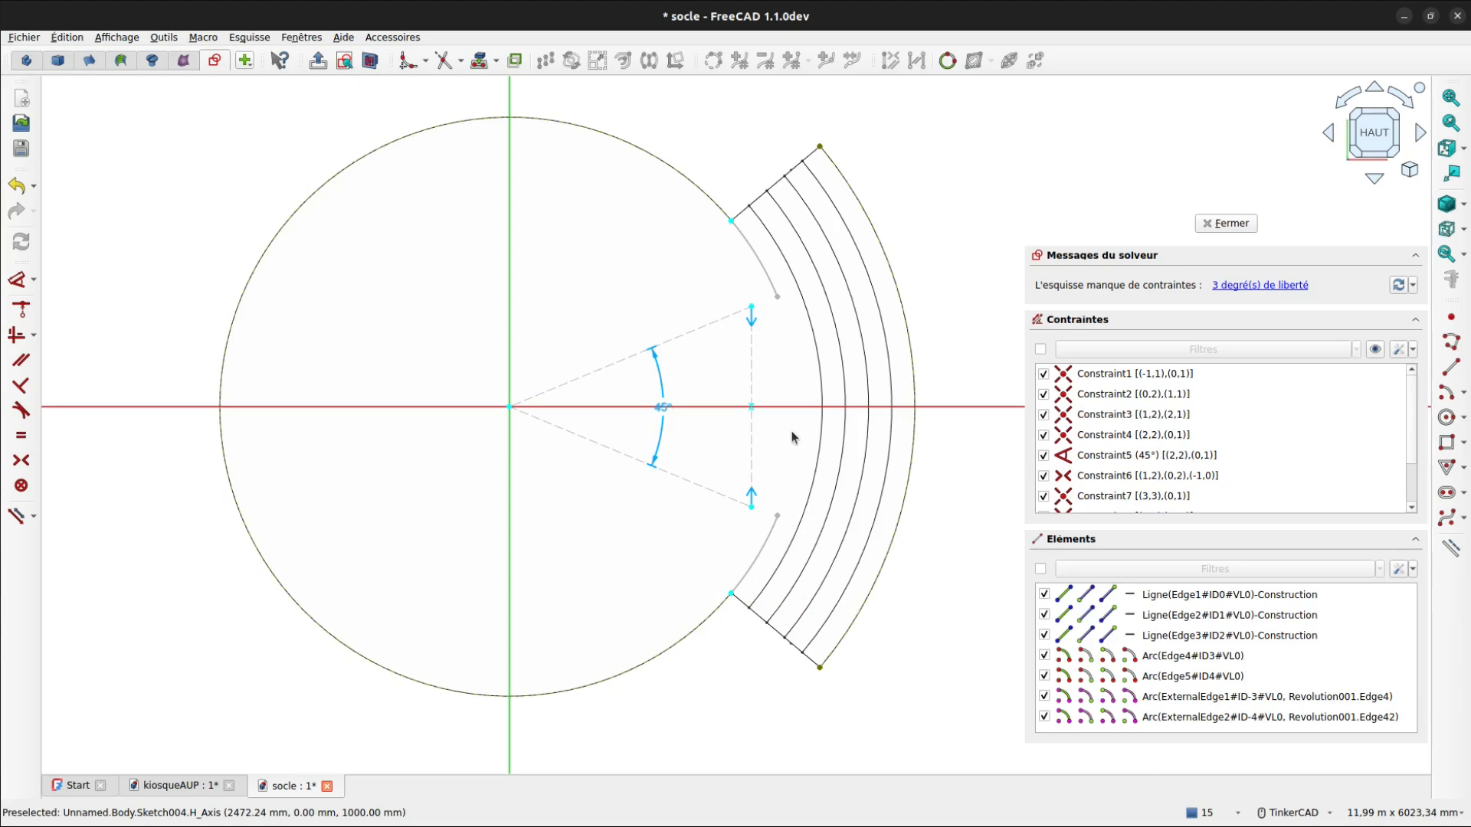
- Make the upper arc's free end coincide with the triangle's upper corner and constrain the lower arc's free end onto the triangle's lower side
{"action": "left_click", "coordinate": [21, 310]}
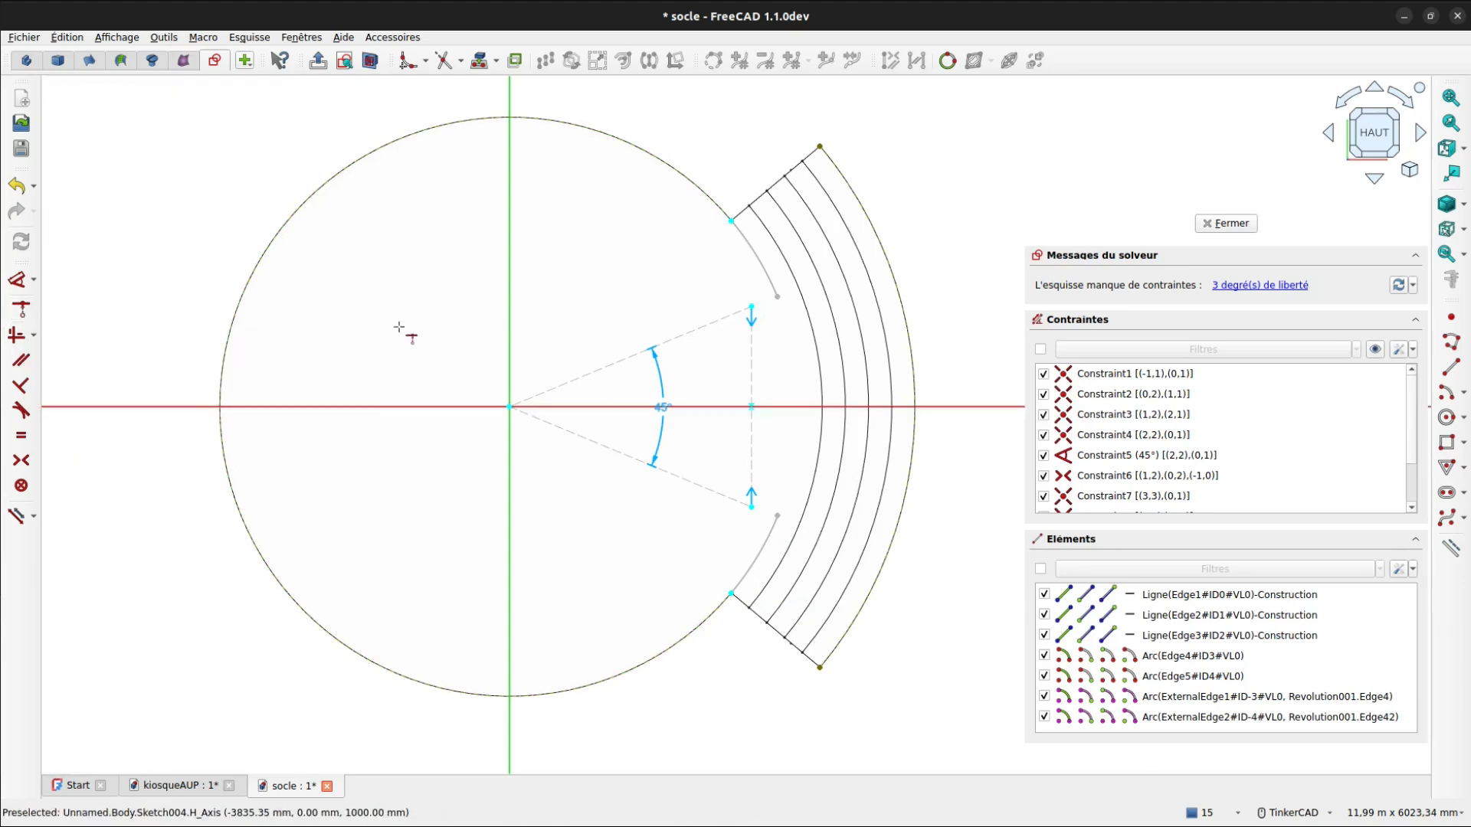
{"action": "left_click", "coordinate": [752, 305]}
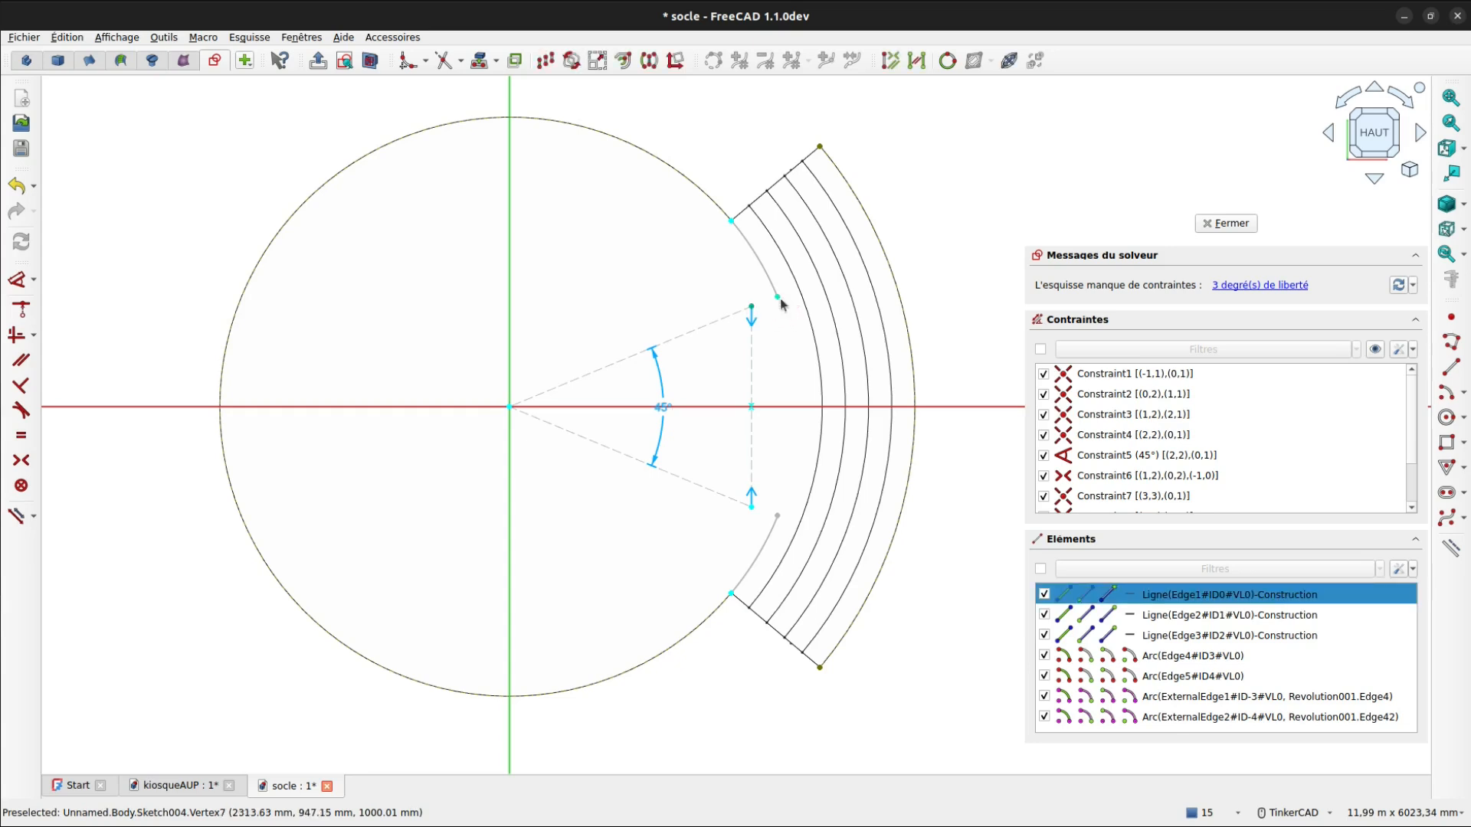
{"action": "left_click", "coordinate": [777, 297]}
{"action": "scroll", "coordinate": [750, 494], "scroll_direction": "up", "scroll_amount": 5}
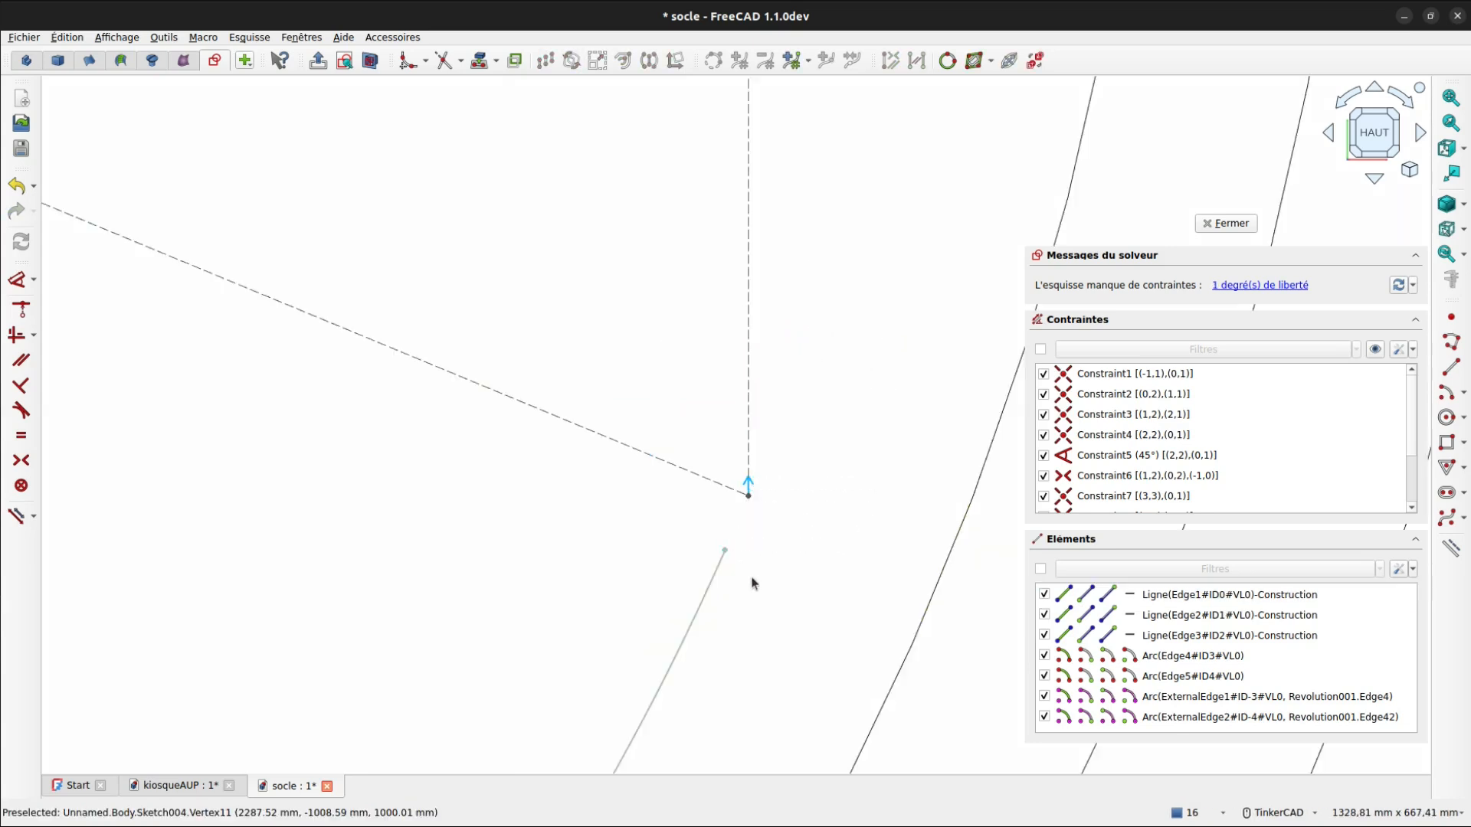
{"action": "left_click", "coordinate": [725, 551]}
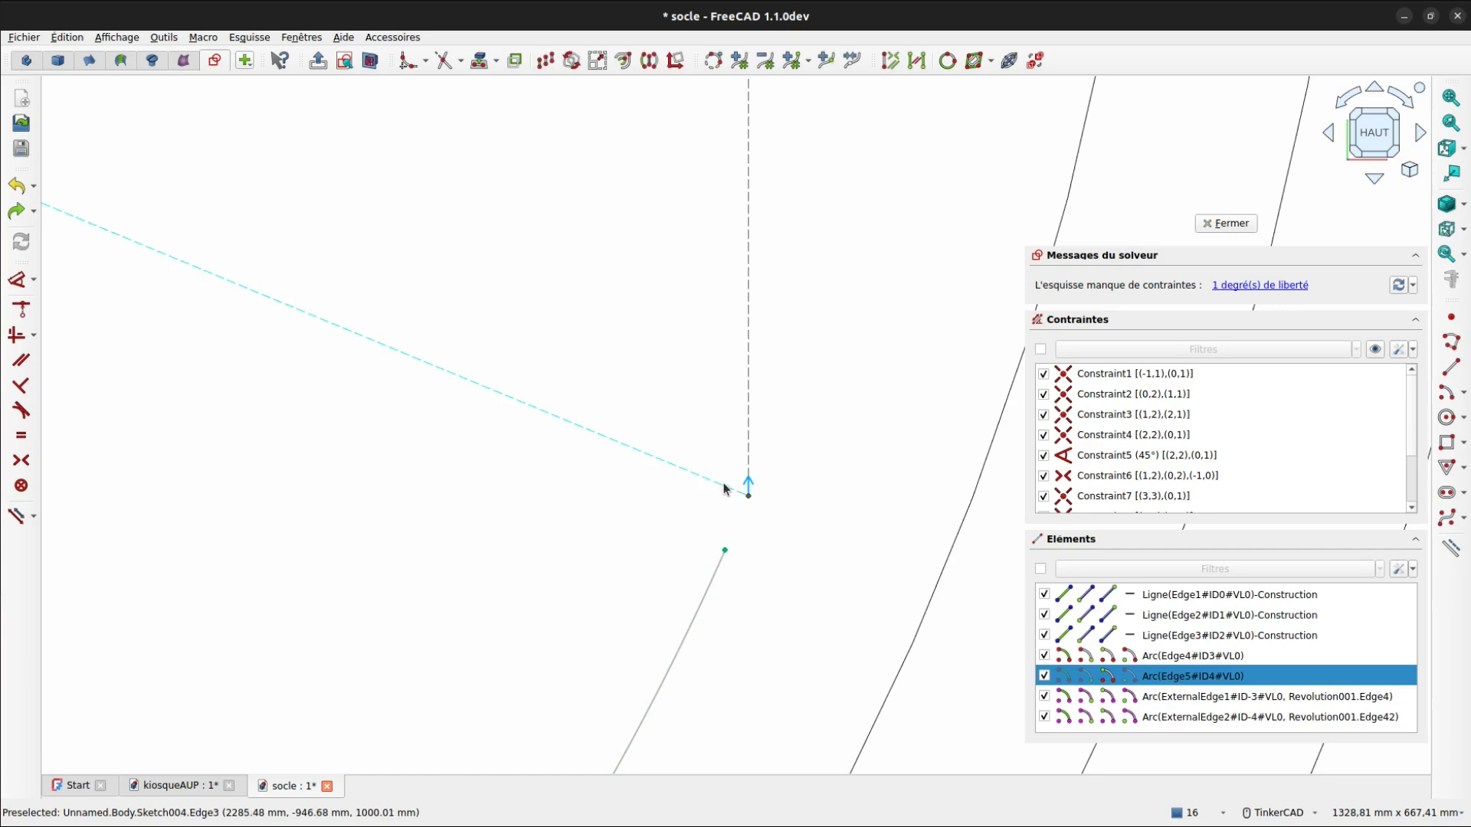
{"action": "left_click", "coordinate": [724, 486]}
{"action": "key", "text": "o"}
{"action": "scroll", "coordinate": [869, 444], "scroll_direction": "down", "scroll_amount": 2}
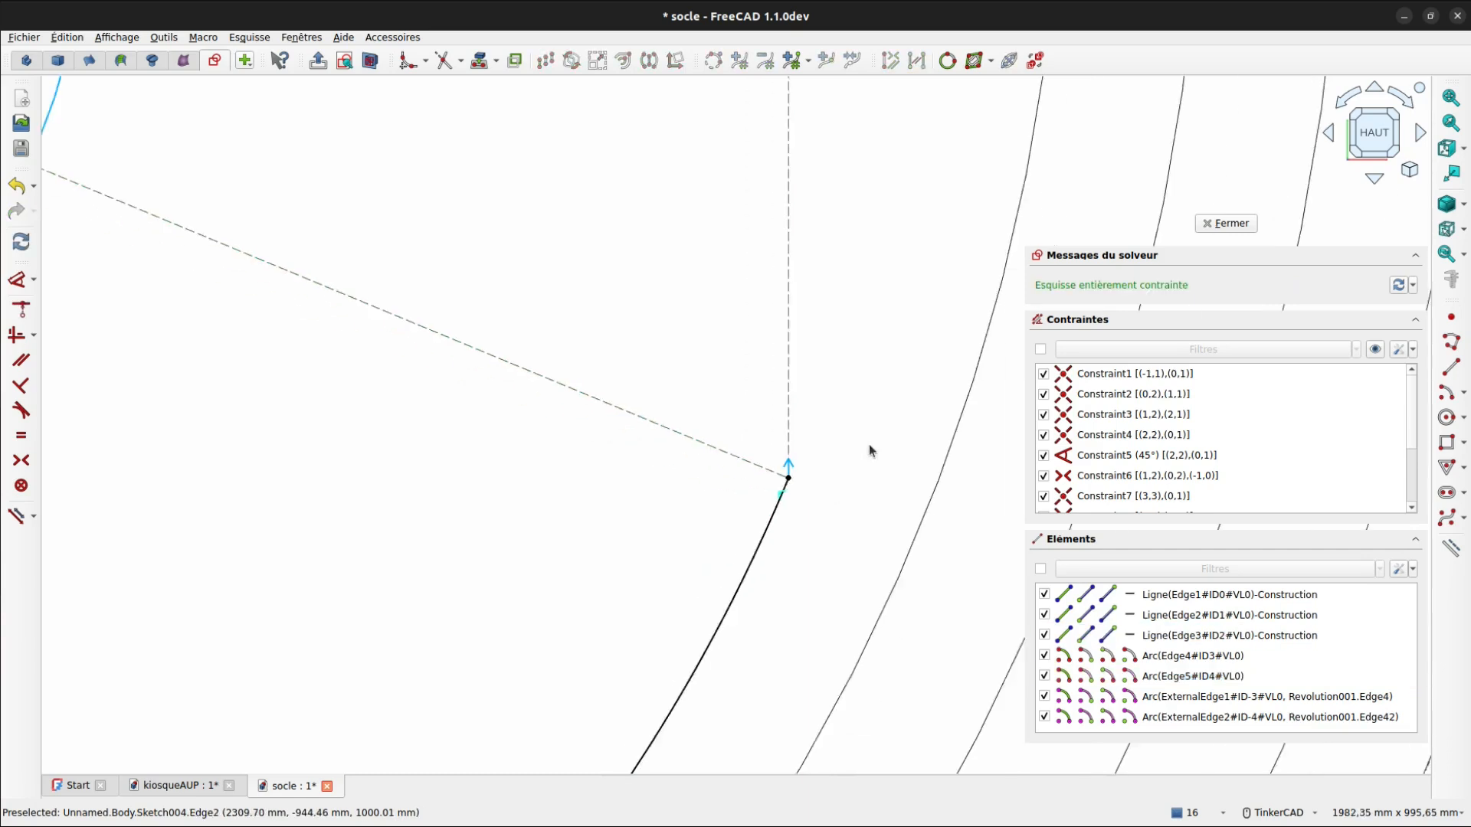
- Draw two lines along the stair's side edges, joining the short arcs' outer ends to the outermost step arc's endpoints
{"action": "scroll", "coordinate": [870, 432], "scroll_direction": "down", "scroll_amount": 5}
{"action": "middle_click_drag", "start_coordinate": [847, 369], "coordinate": [735, 447]}
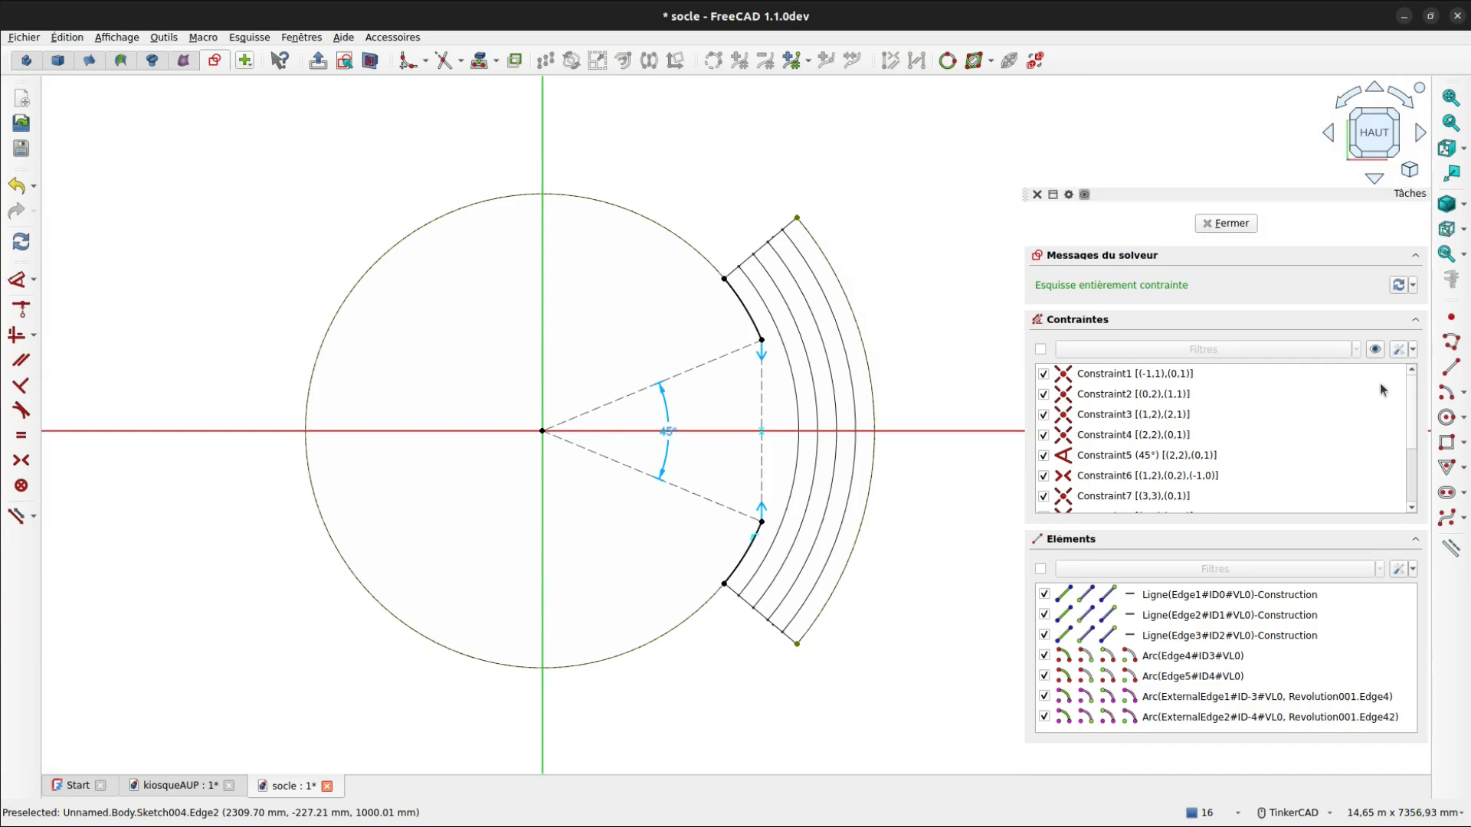
{"action": "left_click", "coordinate": [1451, 366]}
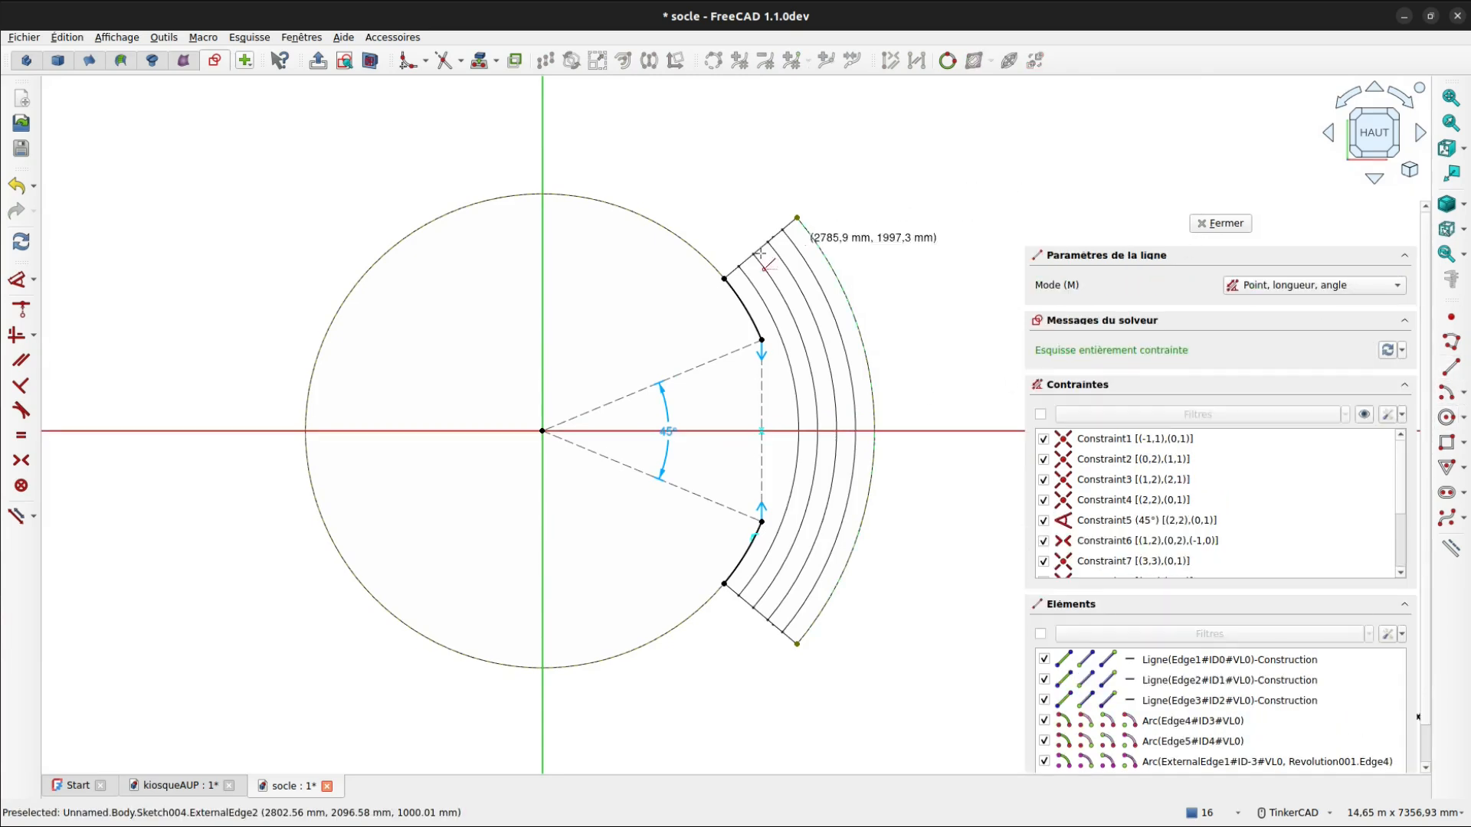
{"action": "left_click", "coordinate": [725, 278]}
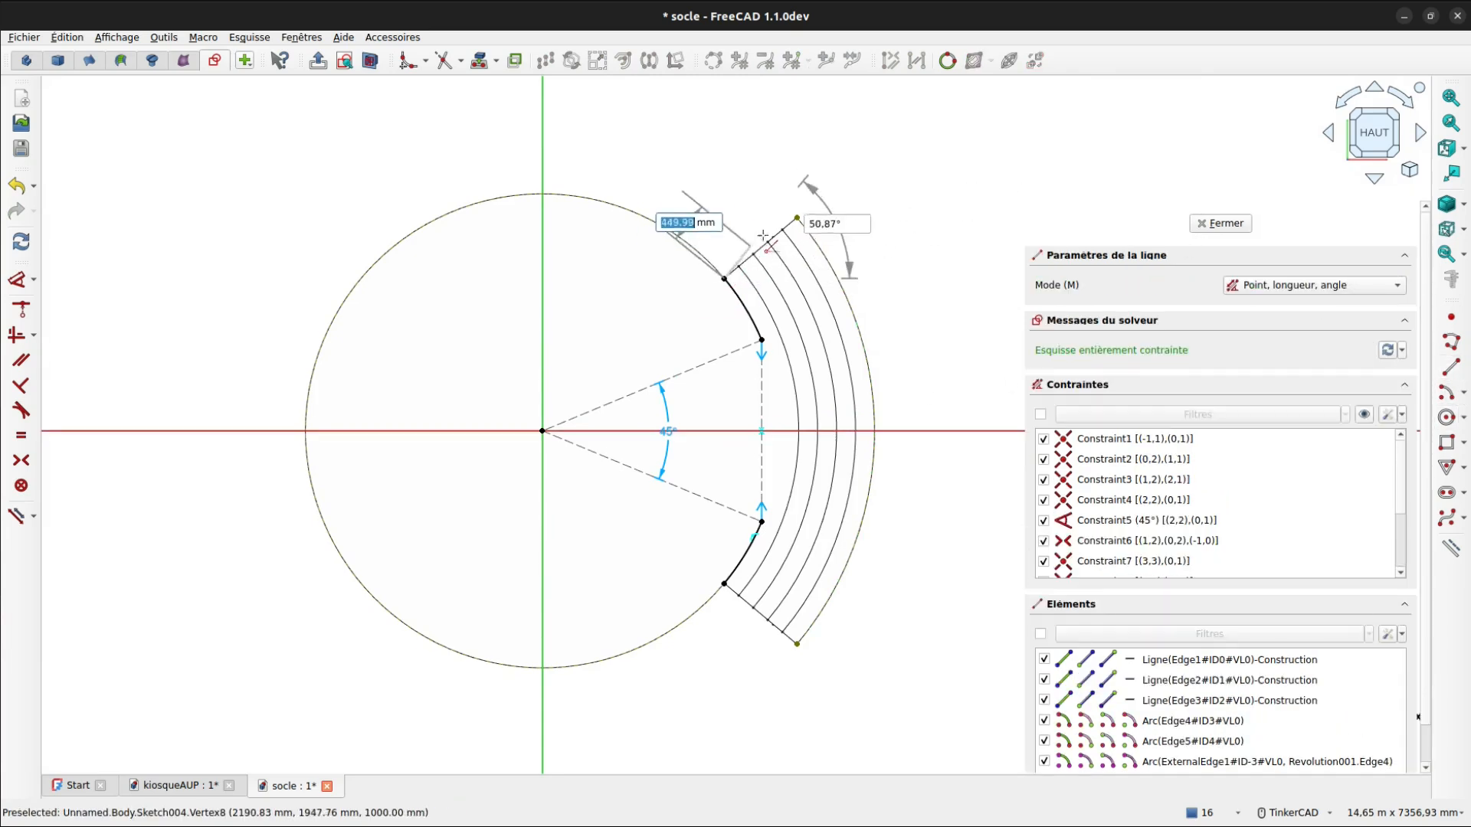
{"action": "left_click", "coordinate": [797, 217]}
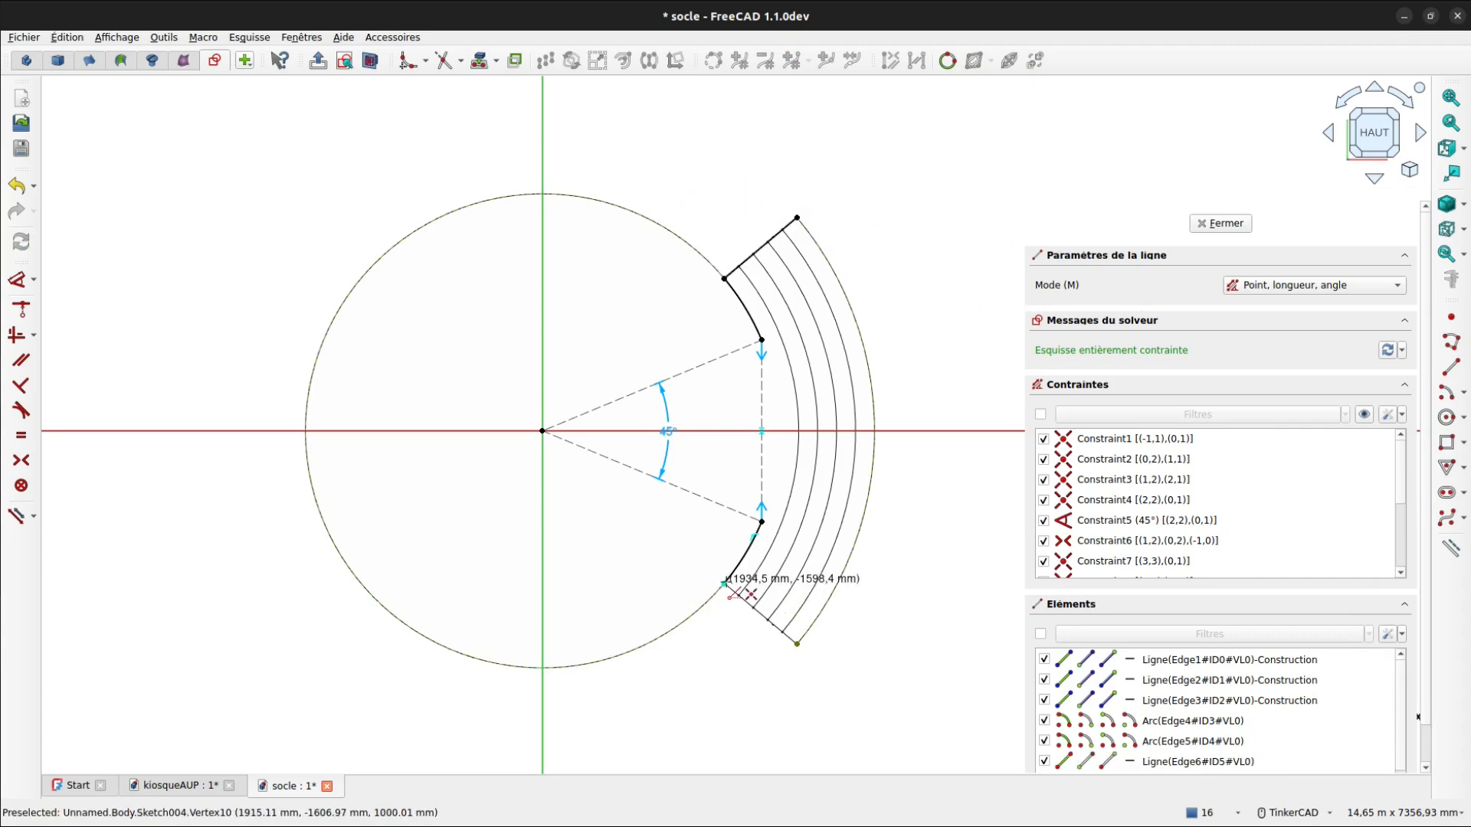
{"action": "left_click", "coordinate": [724, 584]}
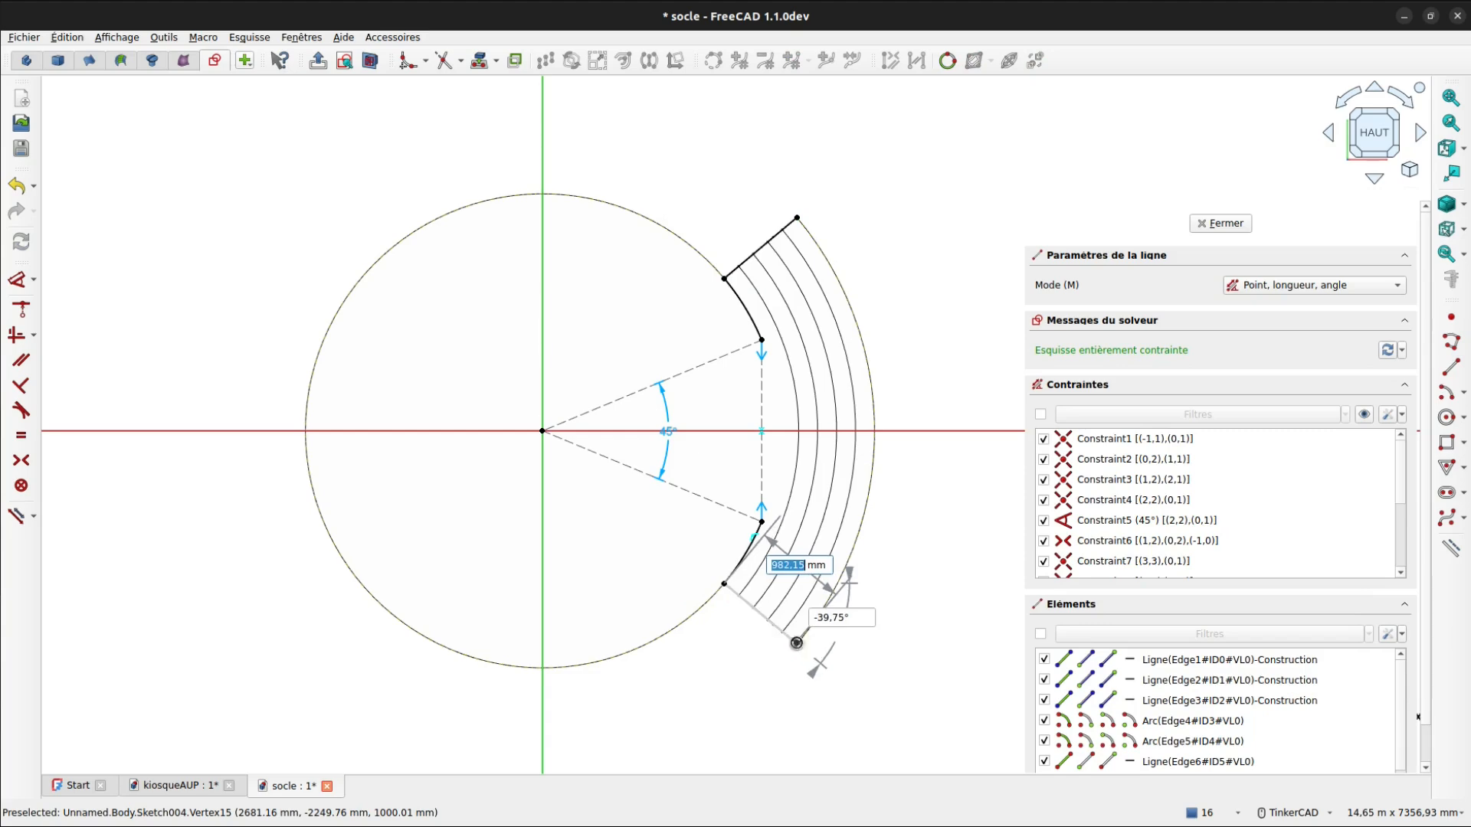
{"action": "left_click", "coordinate": [797, 642]}
{"action": "key", "text": "Escape"}
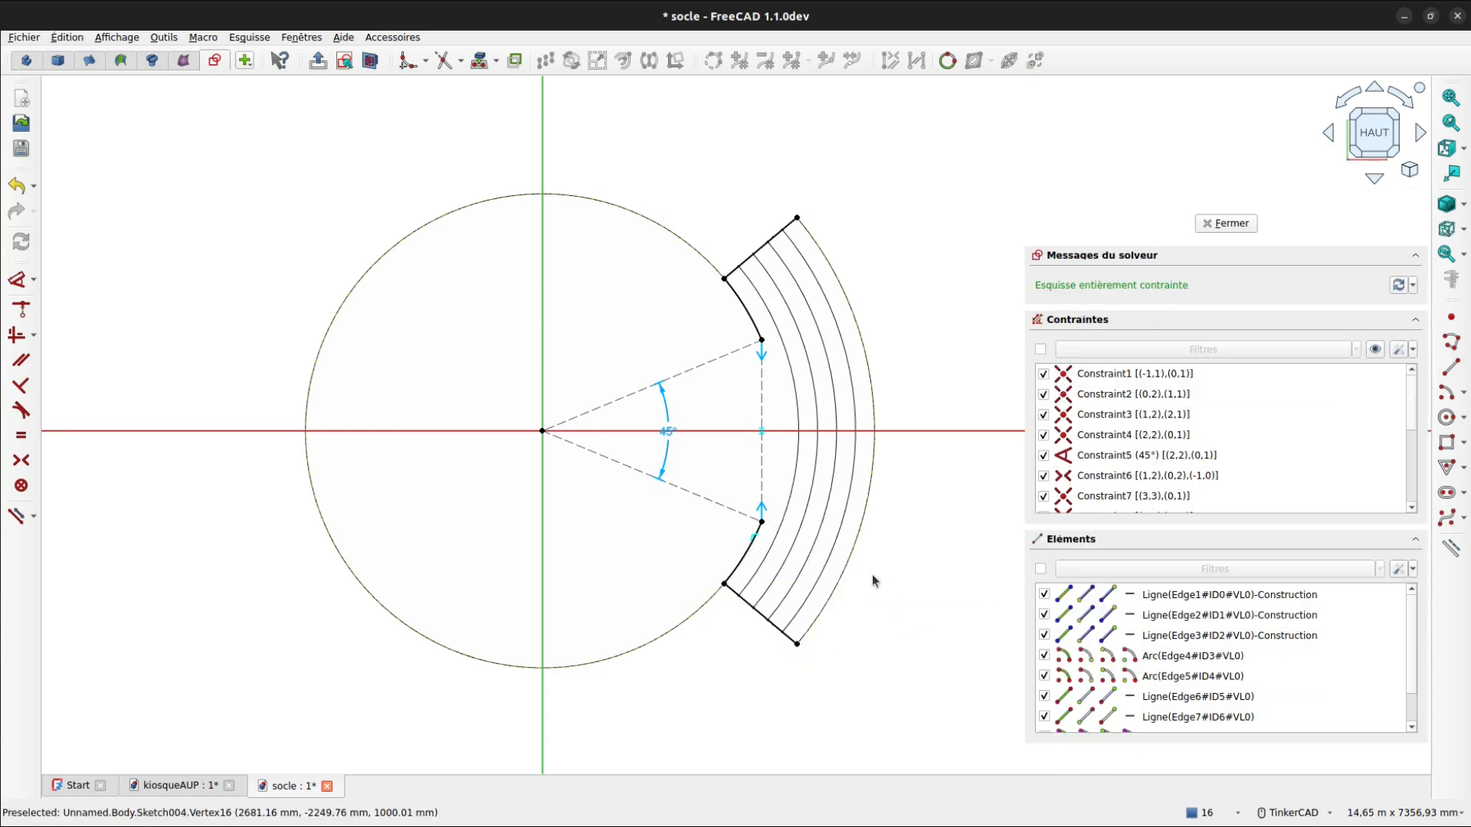
- Draw two three-point arcs from the triangle's outer corners to the outermost step arc's endpoints, bulging toward the steps
{"action": "left_click", "coordinate": [1463, 392]}
{"action": "left_click", "coordinate": [1388, 407]}
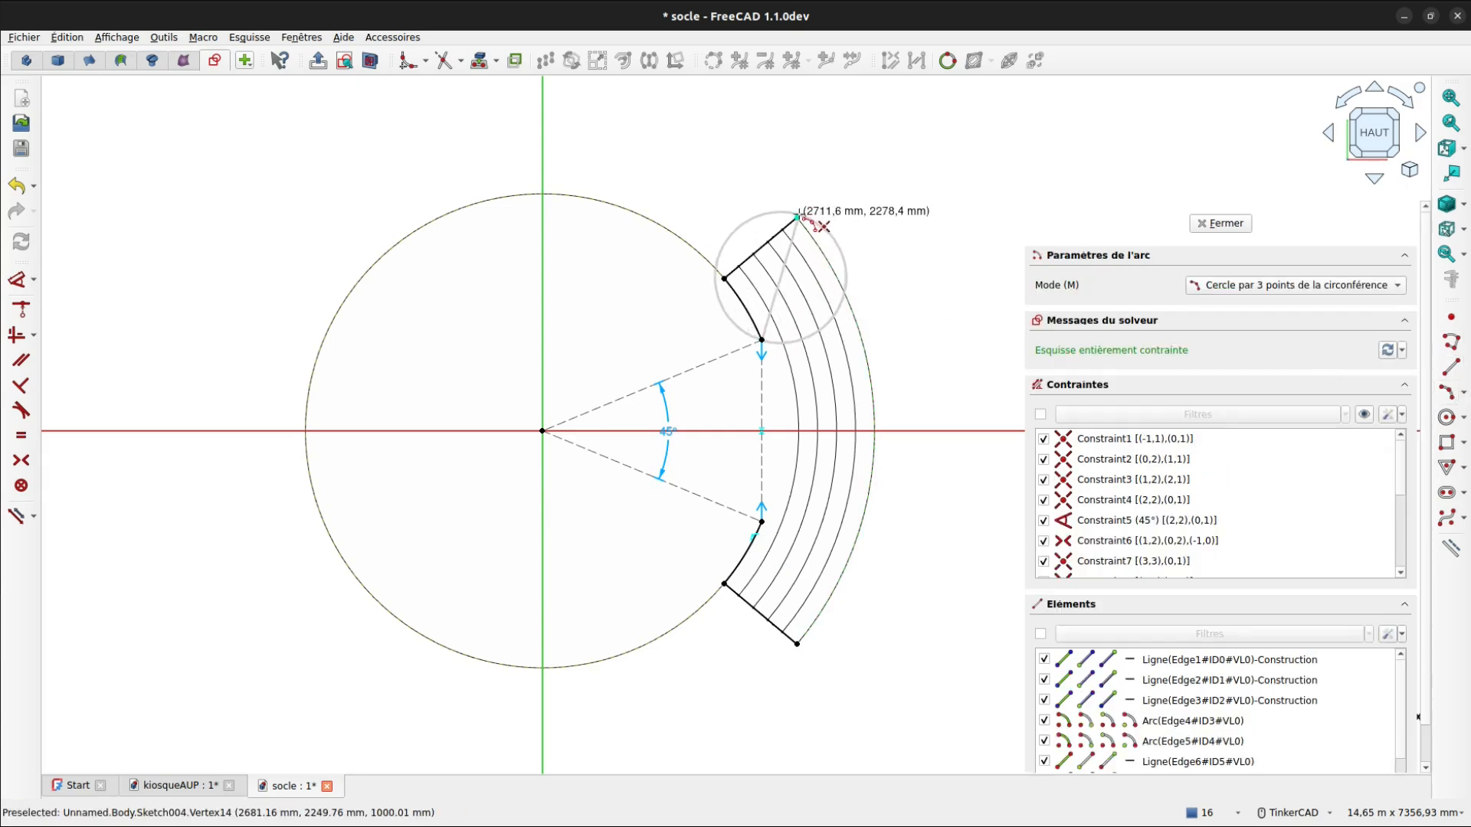
{"action": "left_click", "coordinate": [797, 217]}
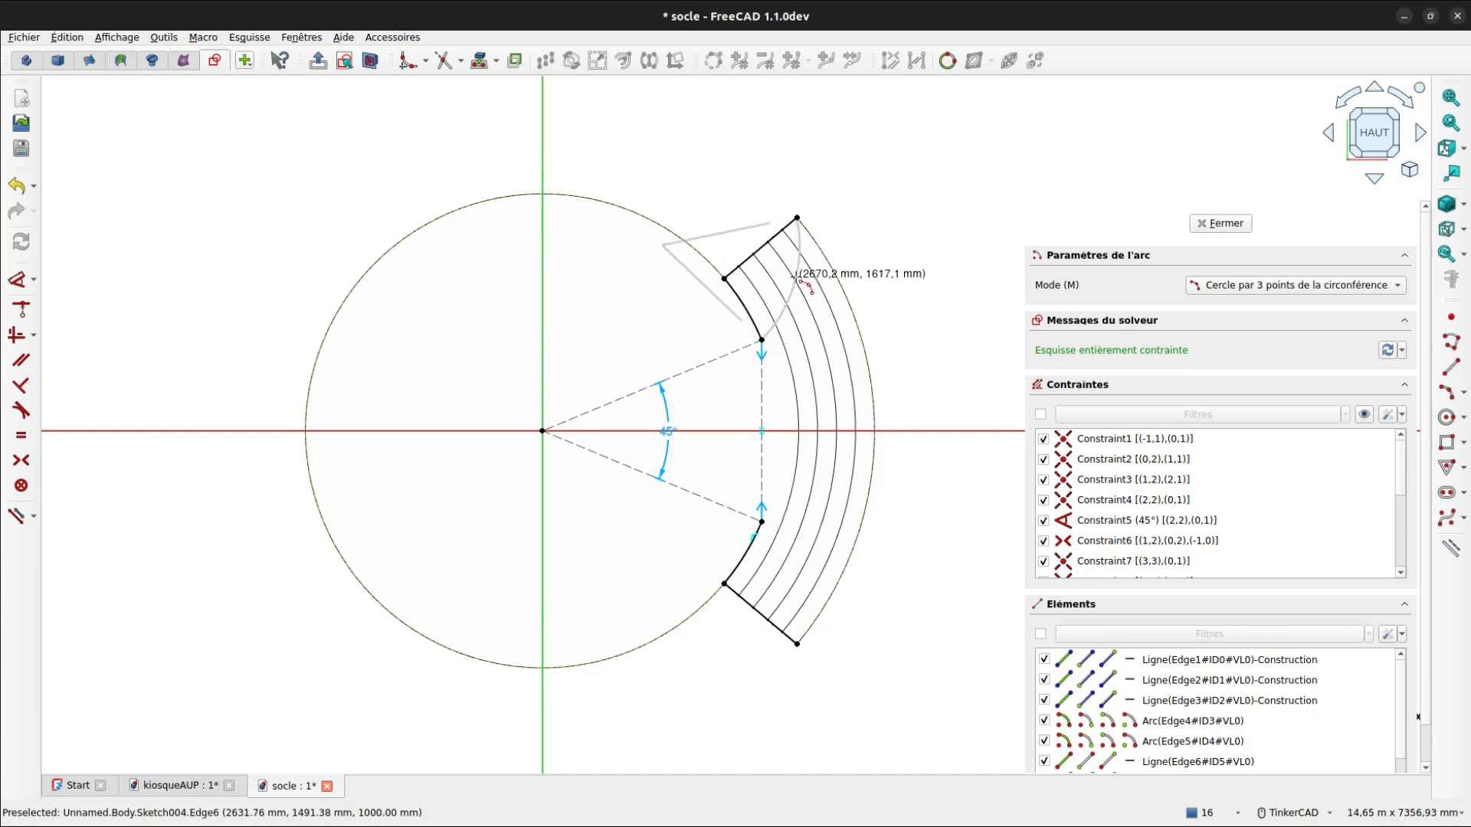
{"action": "left_click", "coordinate": [795, 281]}
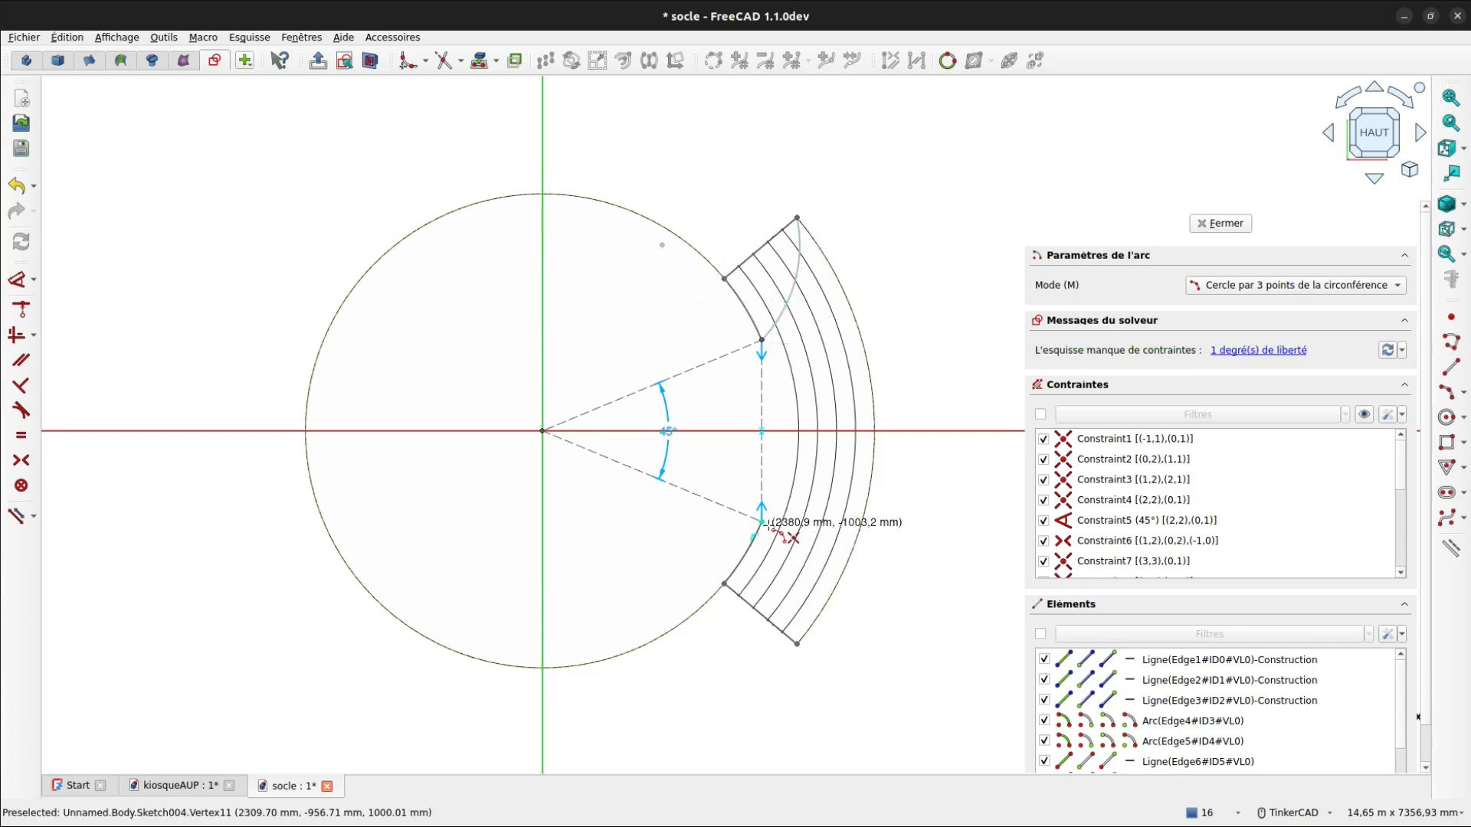
{"action": "left_click", "coordinate": [761, 522]}
{"action": "left_click", "coordinate": [797, 643]}
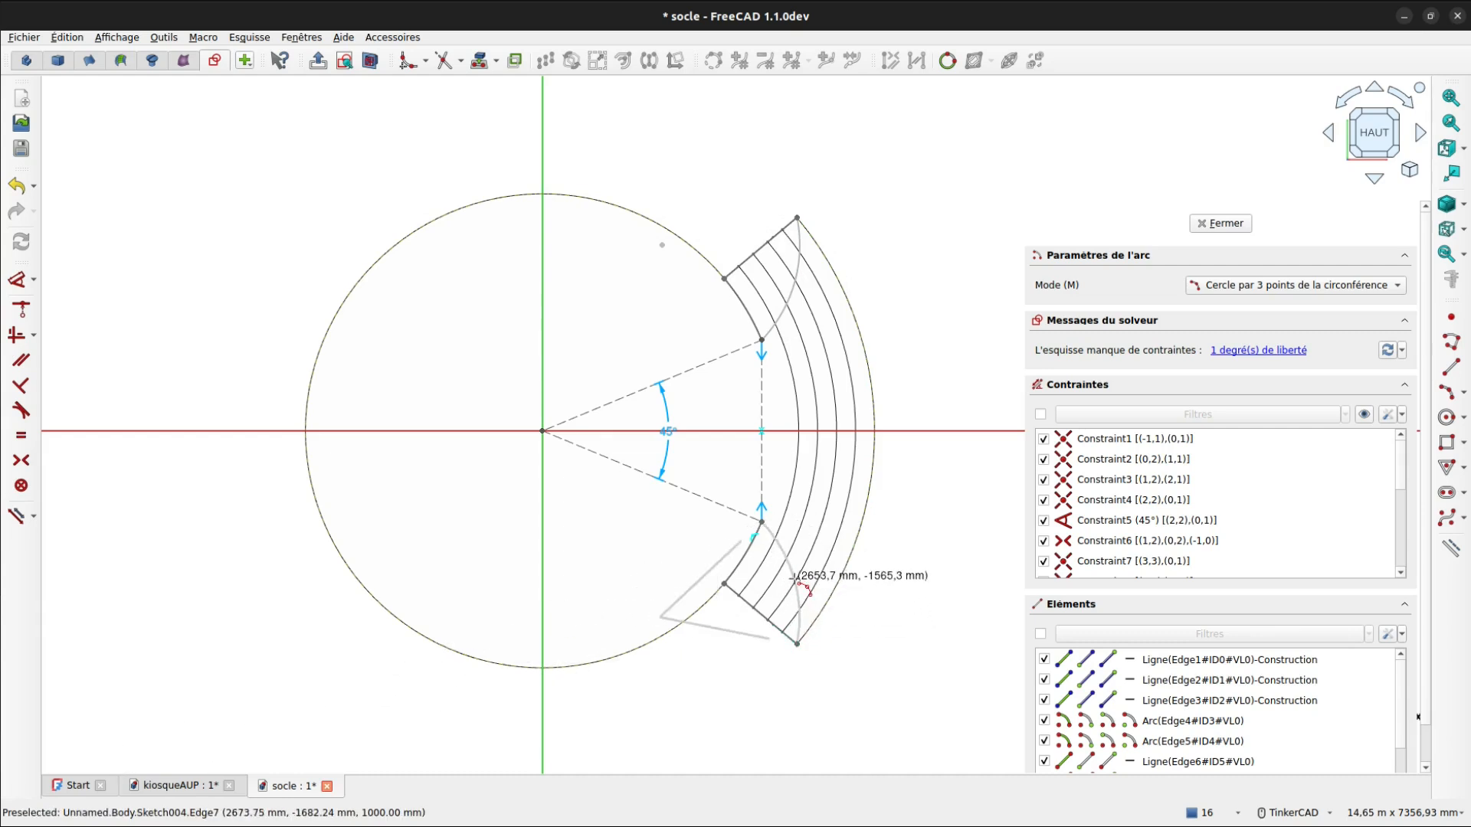
{"action": "left_click", "coordinate": [879, 628]}
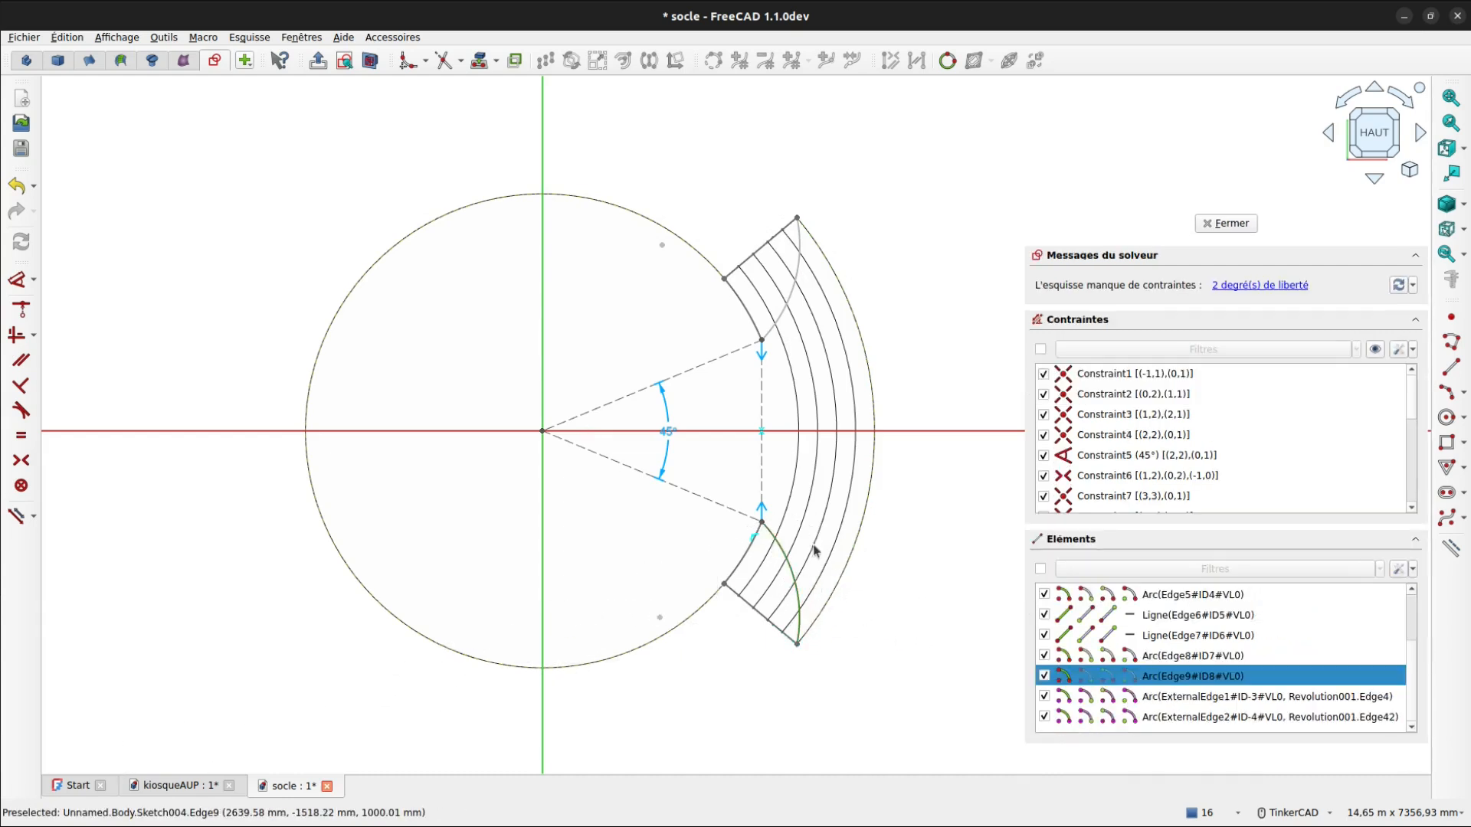
- Constrain the radius of both three-point arcs to 2000 mm
{"action": "left_click", "coordinate": [795, 298]}
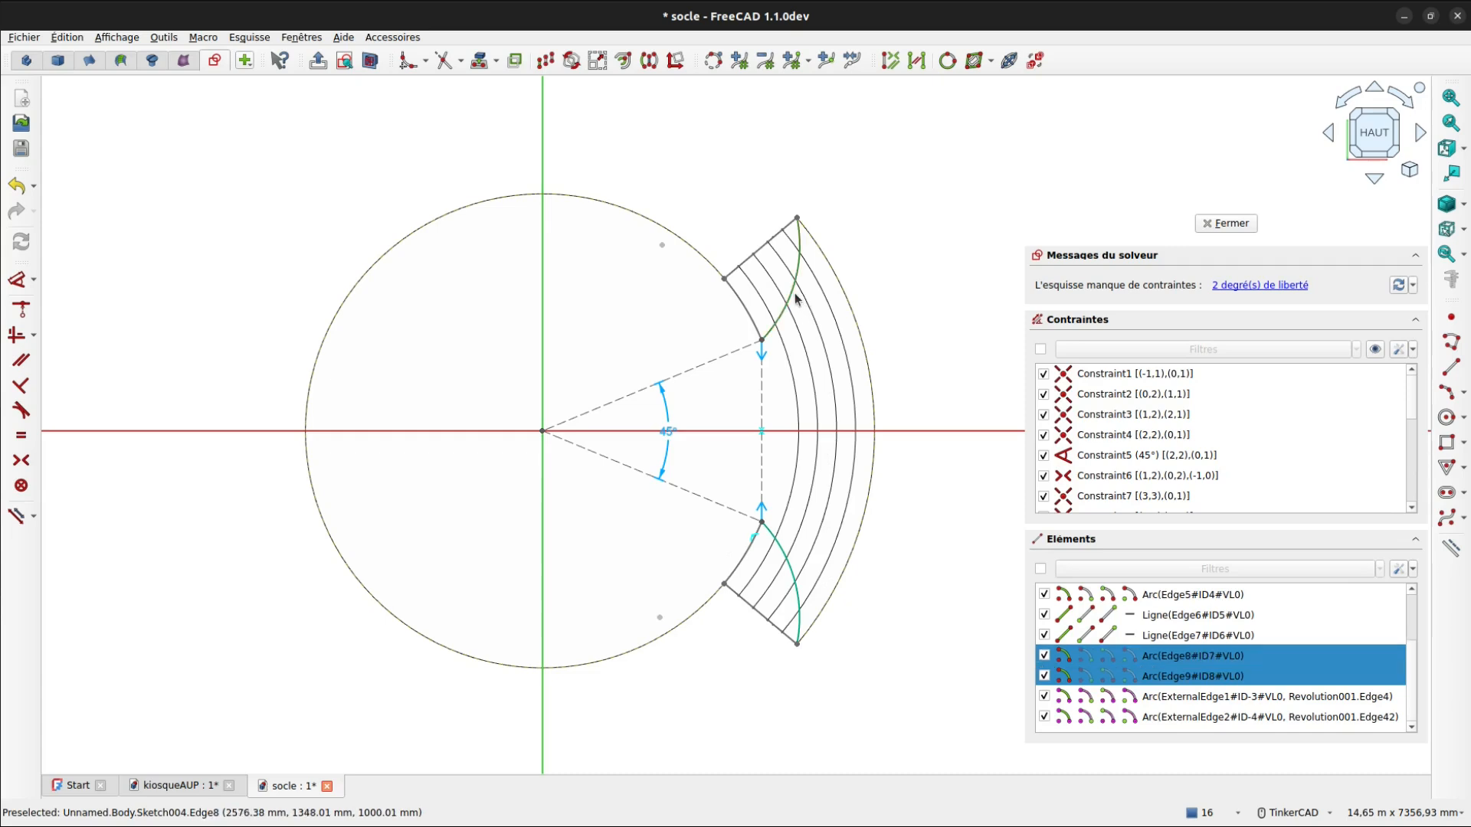
{"action": "key", "text": "k"}
{"action": "key", "text": "r"}
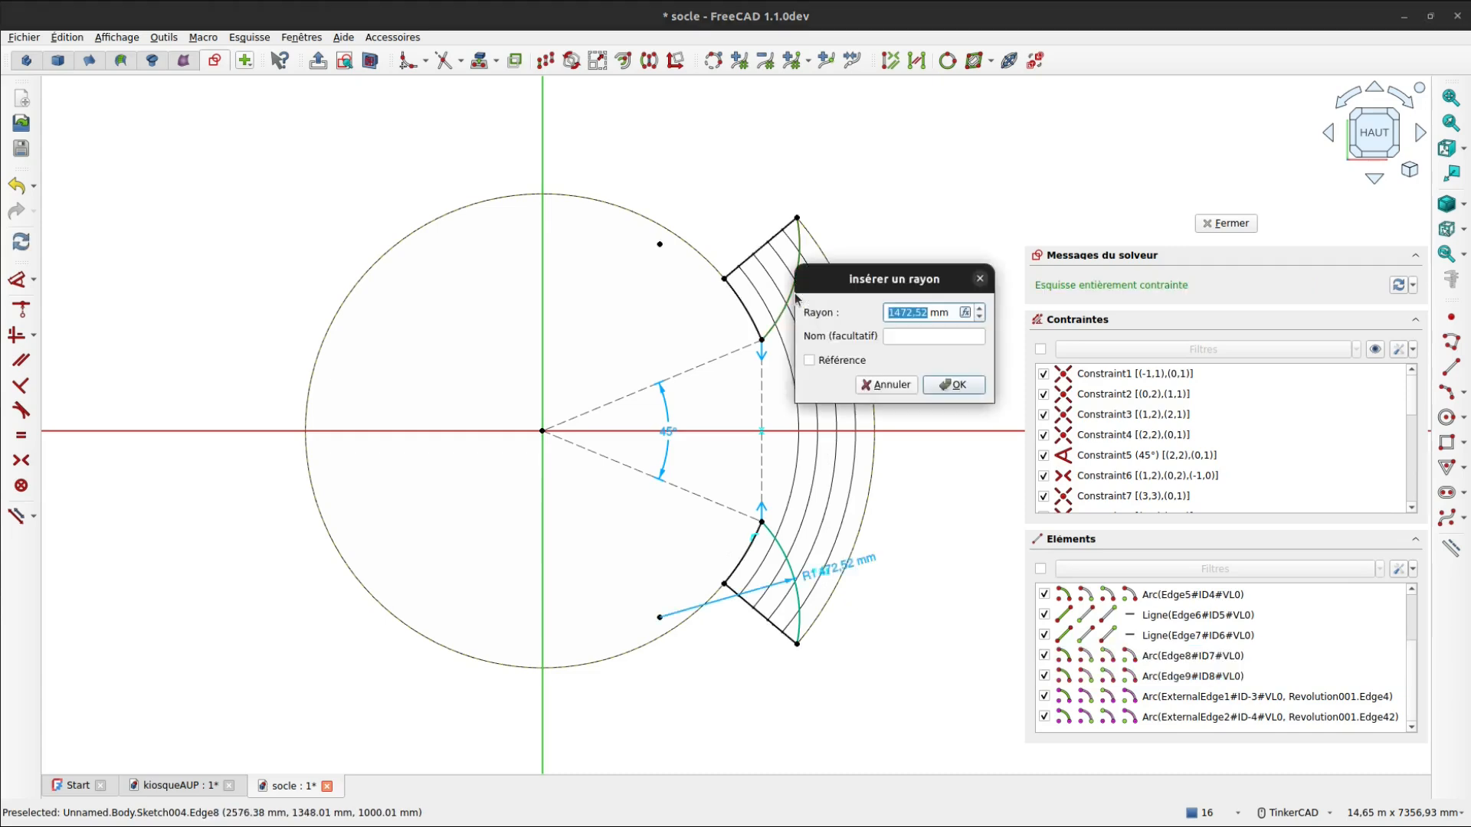
{"action": "type", "text": "2000"}
{"action": "key", "text": "Return"}
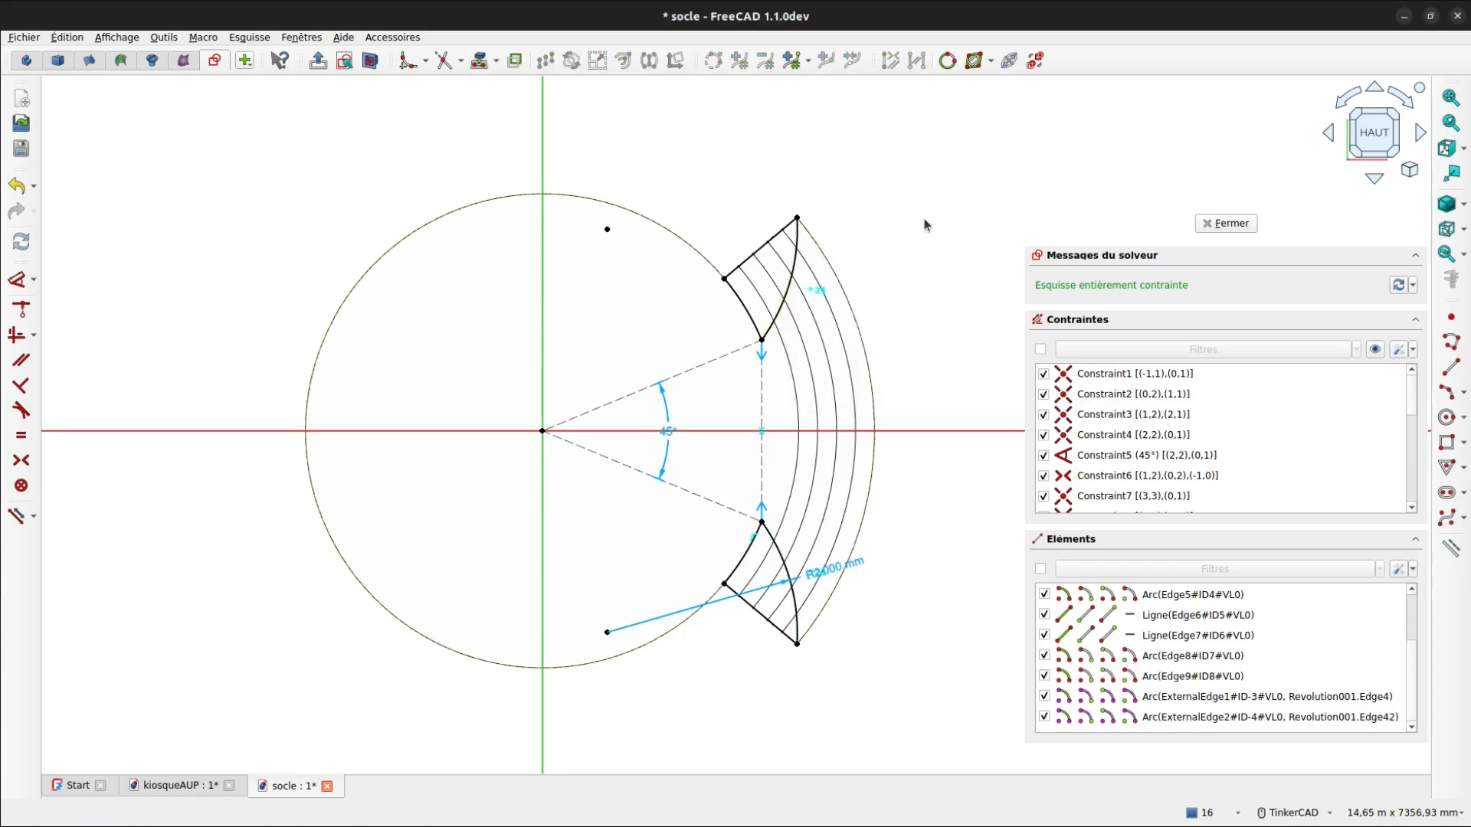
- Finish the sketch and cut its two profiles out of the socle with a pocket of type À travers tout (through all)
{"action": "left_click", "coordinate": [1226, 223]}
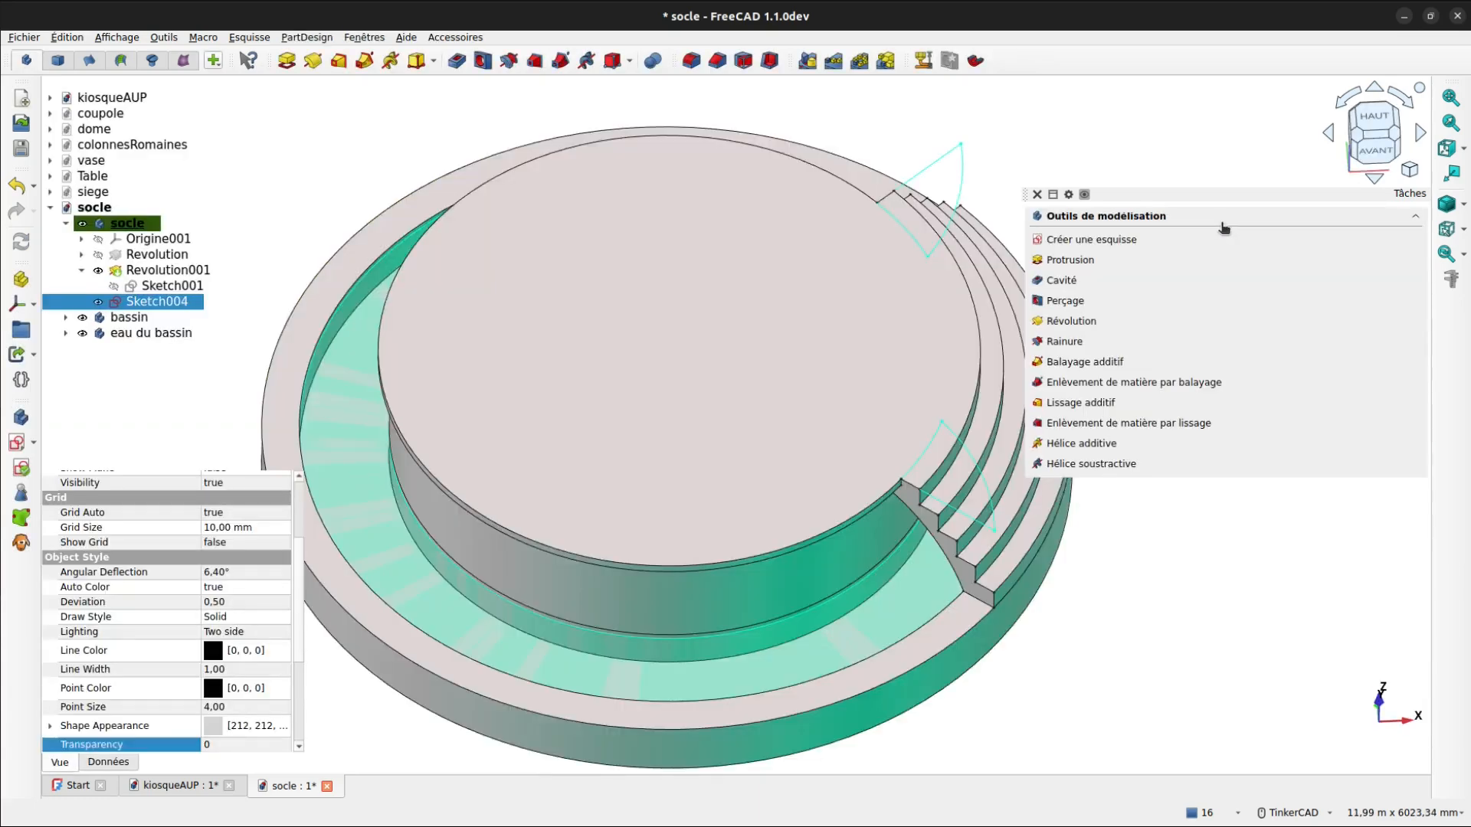
{"action": "left_click", "coordinate": [1070, 282]}
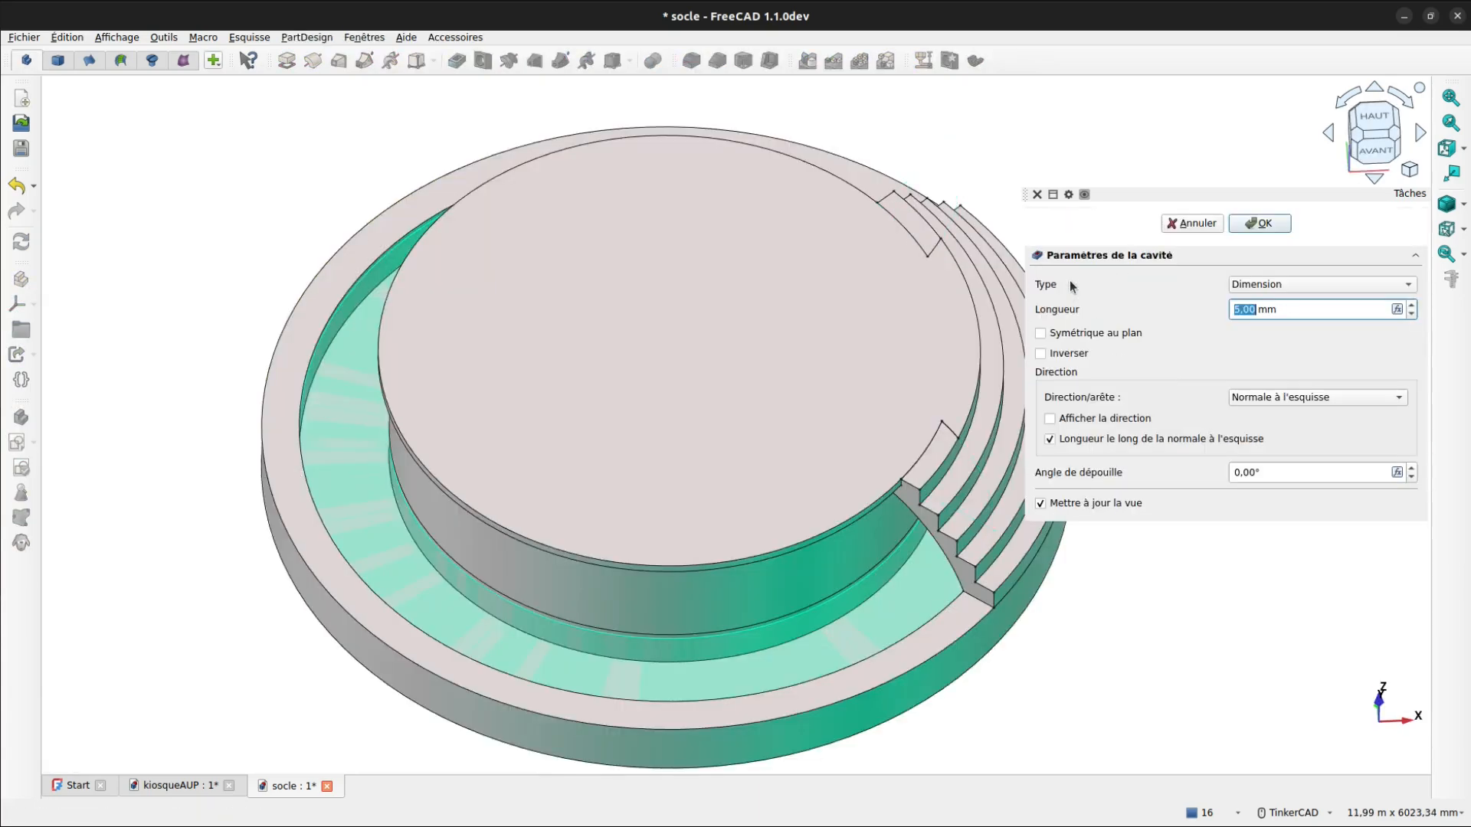
{"action": "left_click", "coordinate": [1252, 288]}
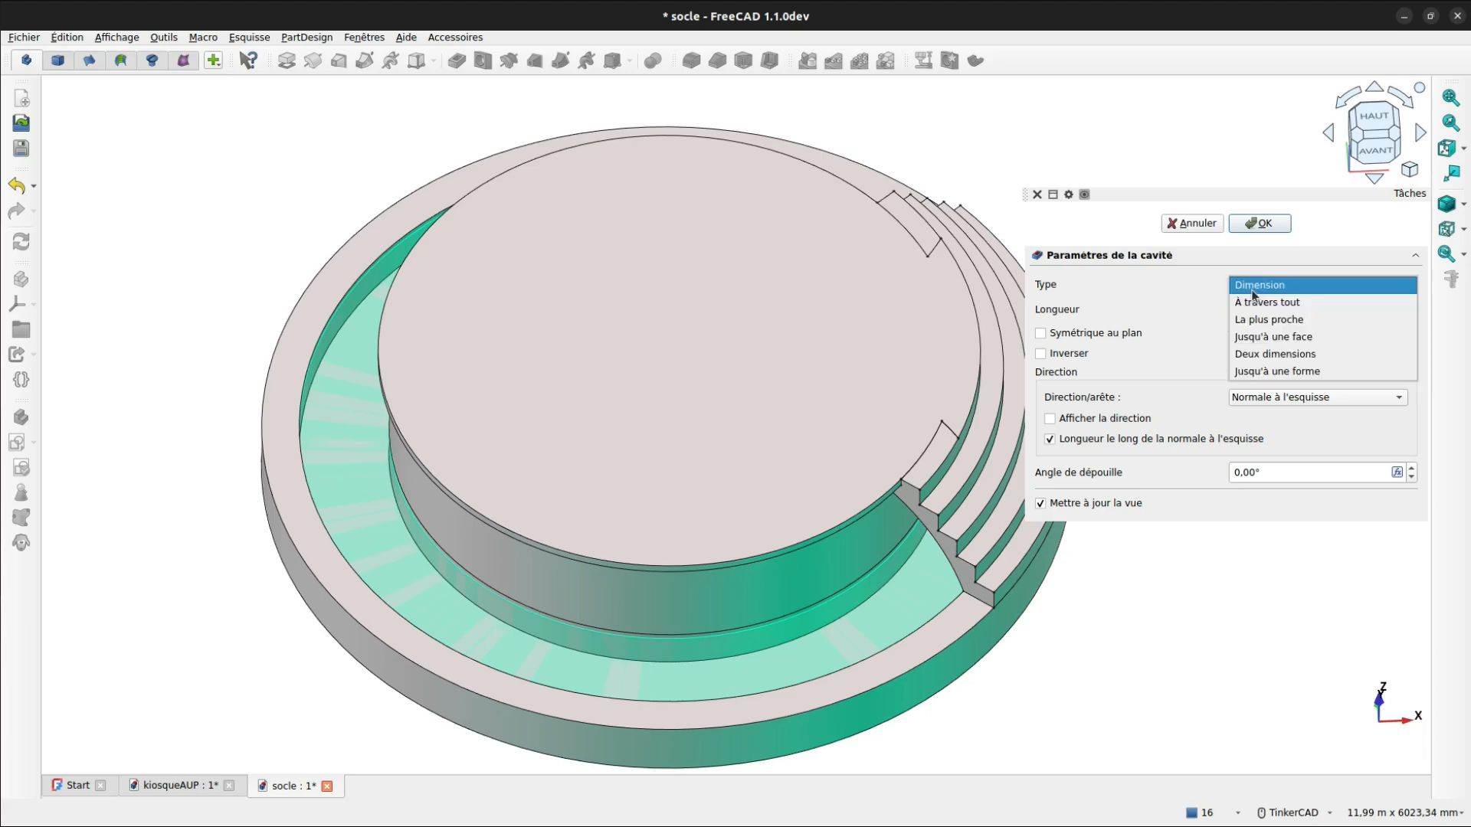
{"action": "left_click", "coordinate": [1252, 301]}
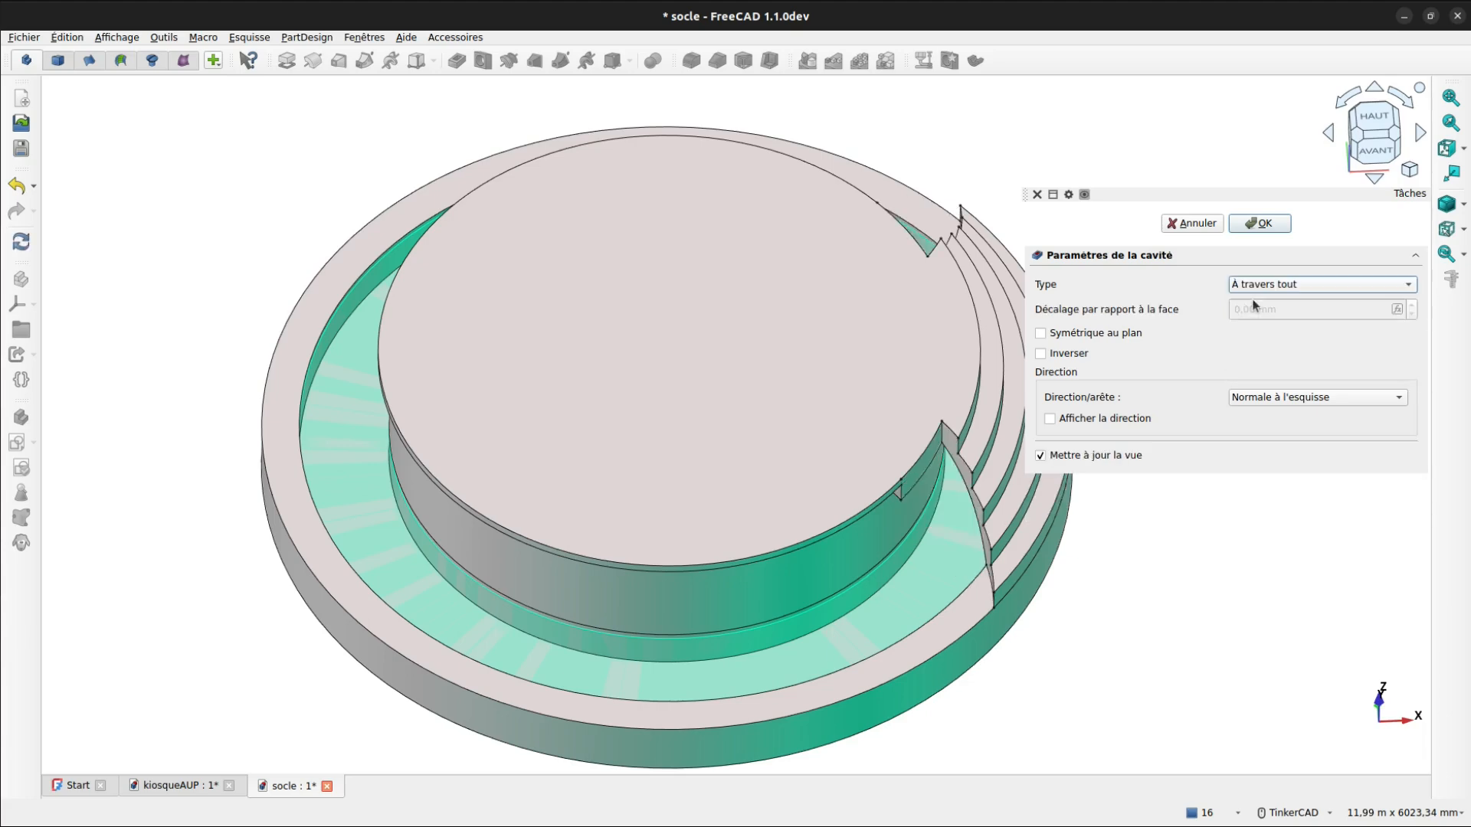
{"action": "left_click", "coordinate": [1258, 224]}
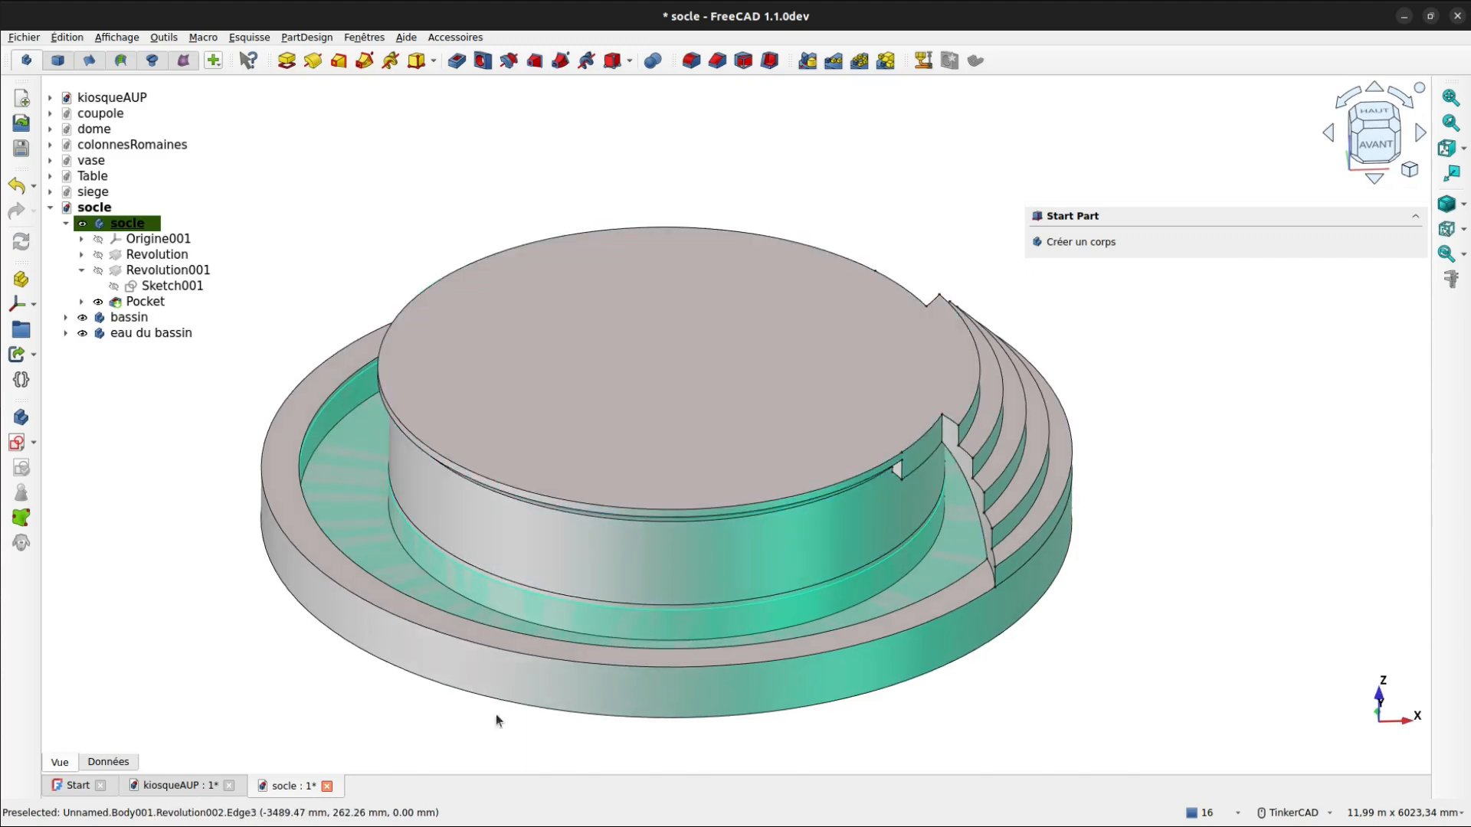
{"action": "scroll", "coordinate": [830, 538], "scroll_direction": "up", "scroll_amount": 5}
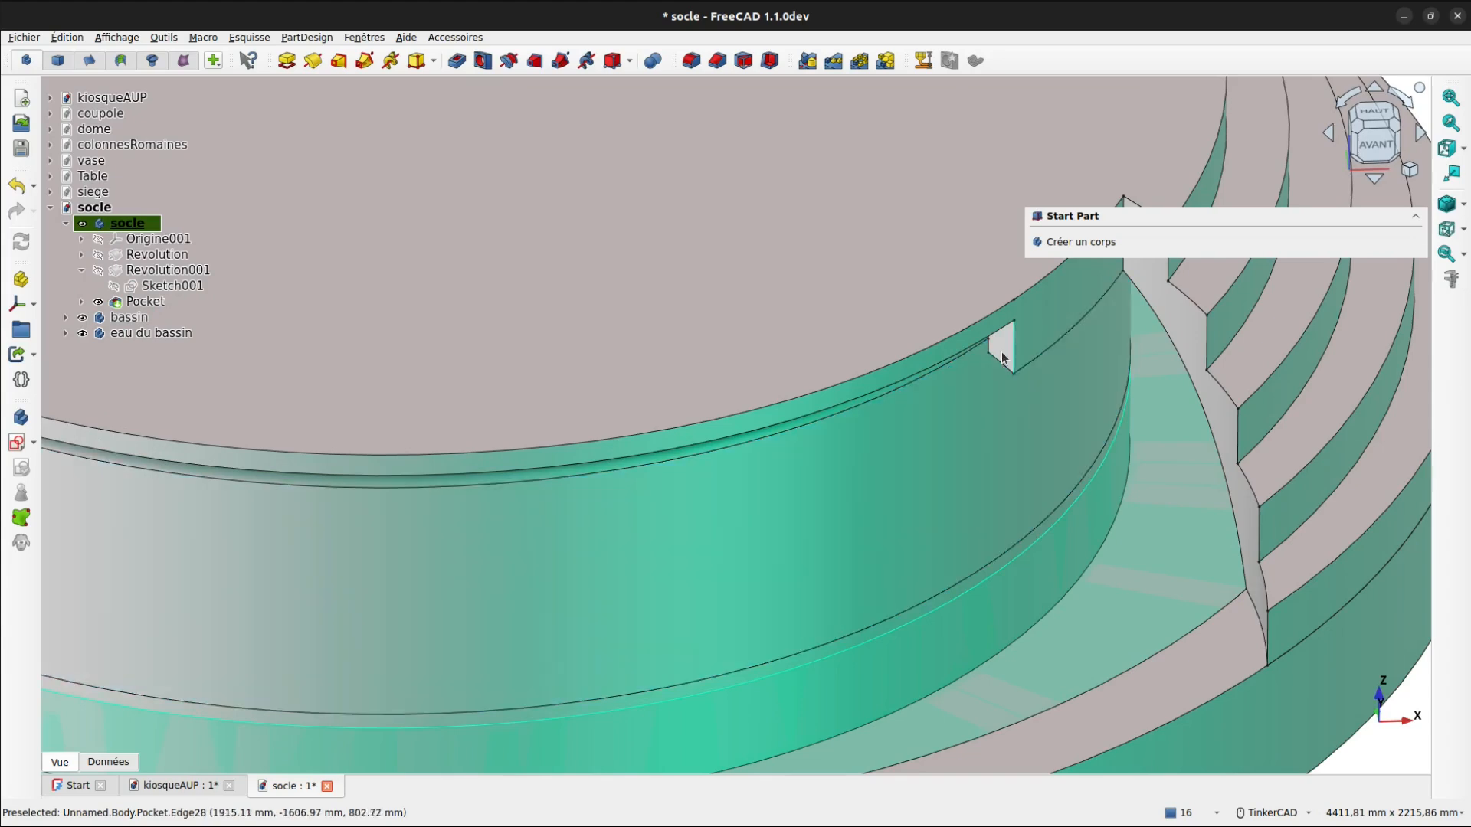
- Cut a groove from the exposed end face of the rim moulding beside the steps, revolving it 17.5° around Axe Z
{"action": "scroll", "coordinate": [1000, 356], "scroll_direction": "up", "scroll_amount": 3}
{"action": "left_click", "coordinate": [1000, 357]}
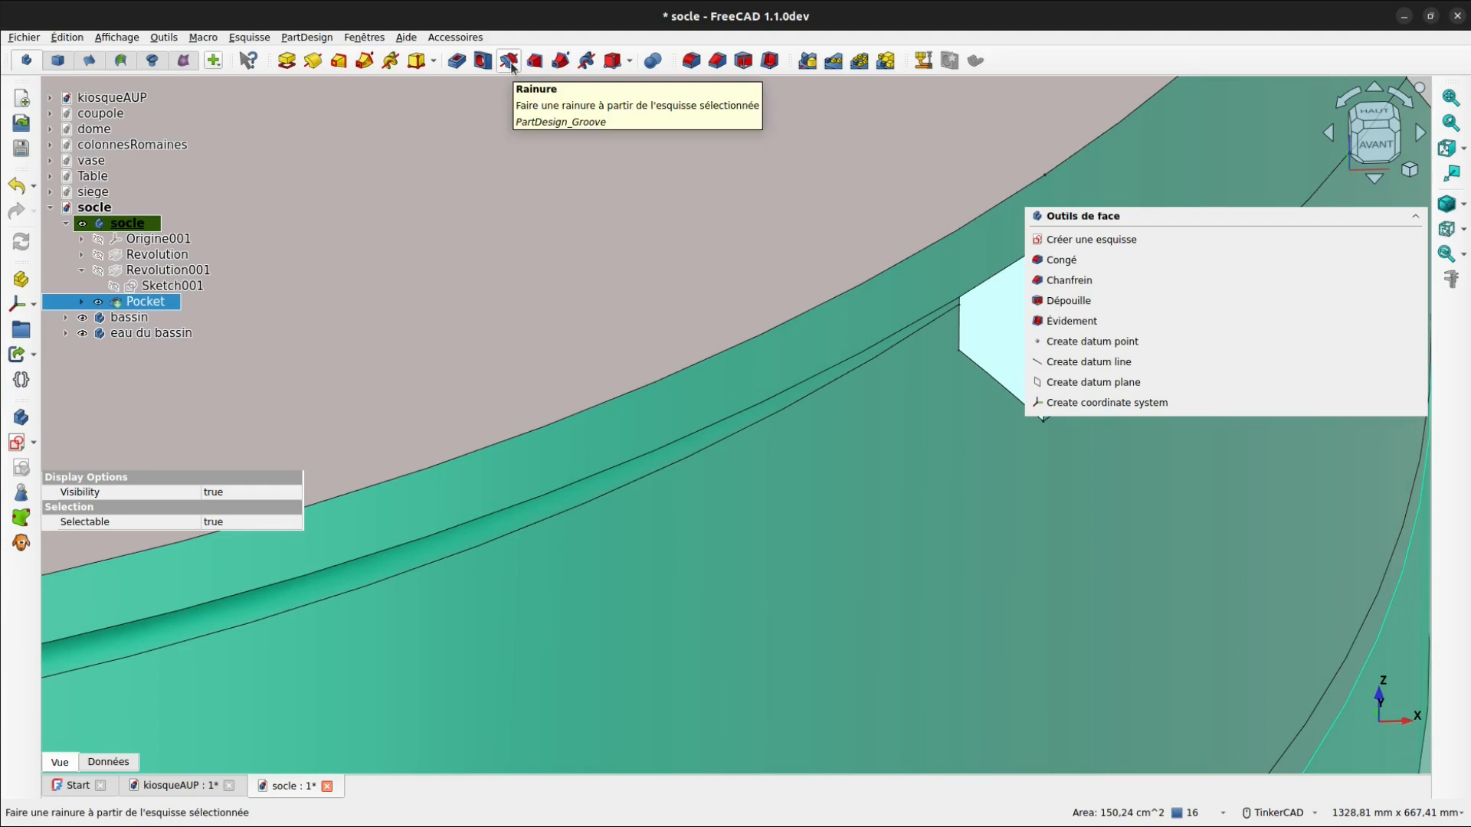
{"action": "left_click", "coordinate": [509, 63]}
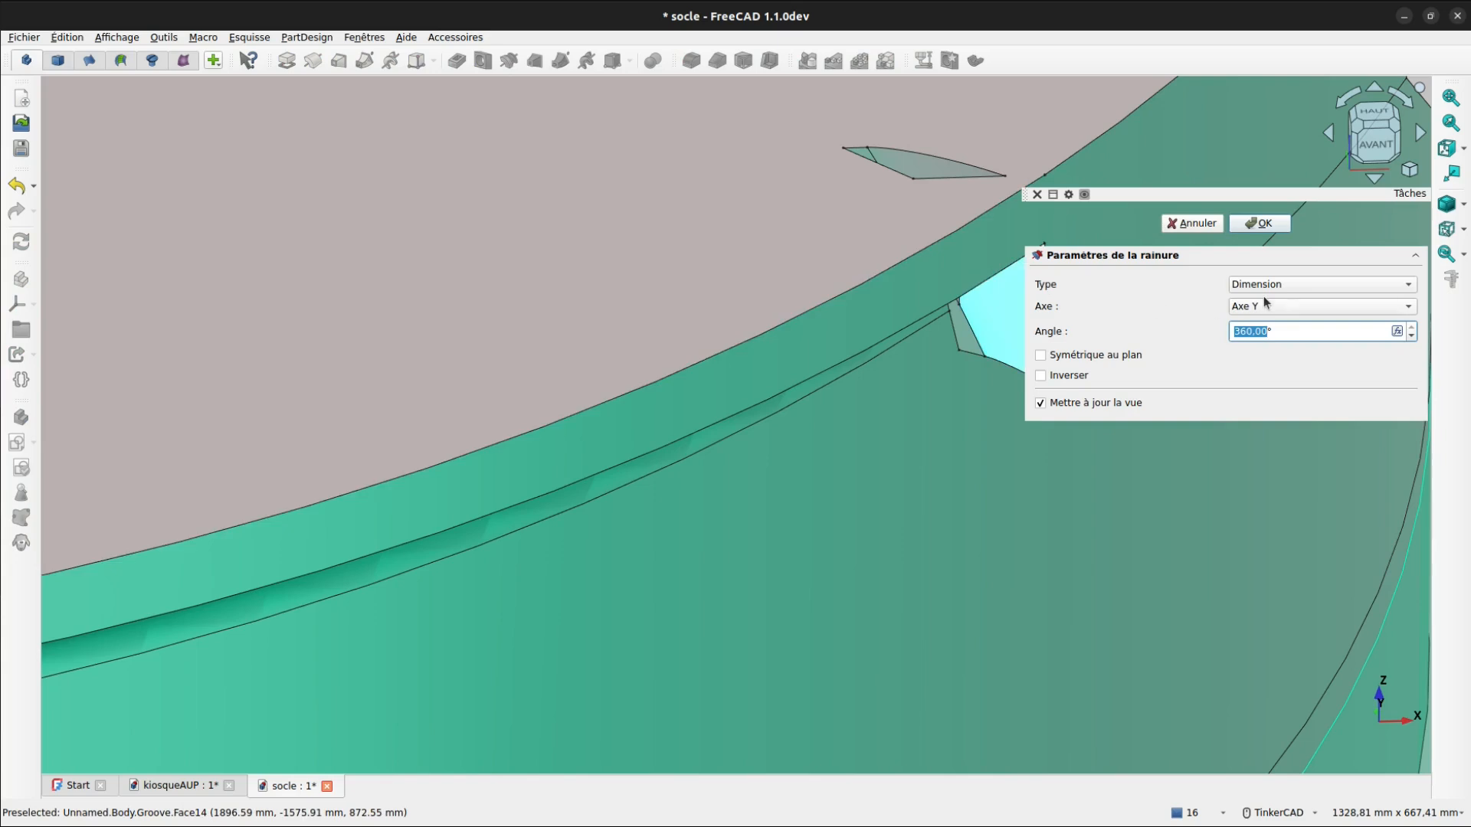
{"action": "left_click", "coordinate": [1264, 306]}
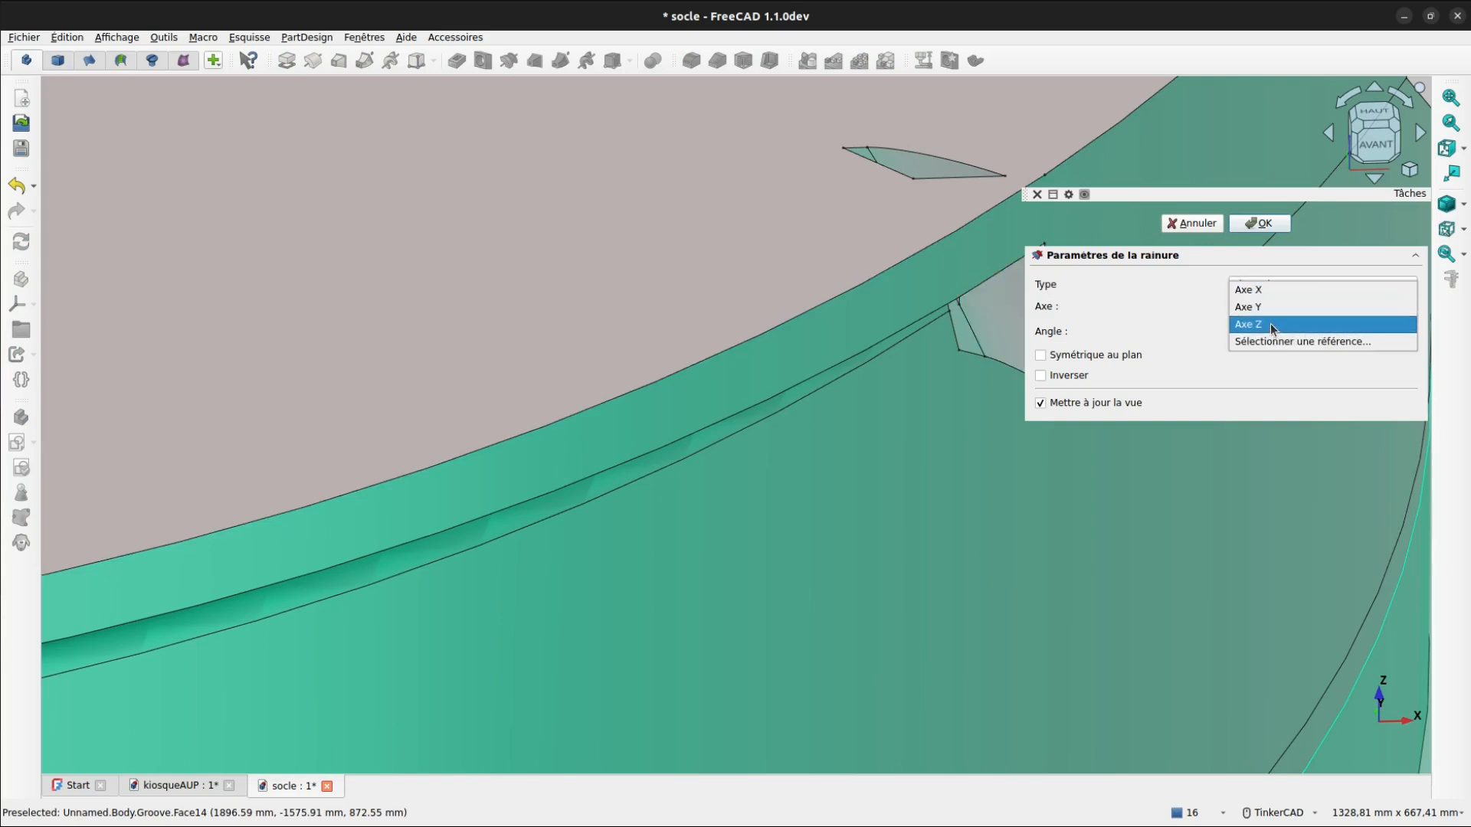
{"action": "left_click", "coordinate": [1270, 323]}
{"action": "key", "text": "Down"}
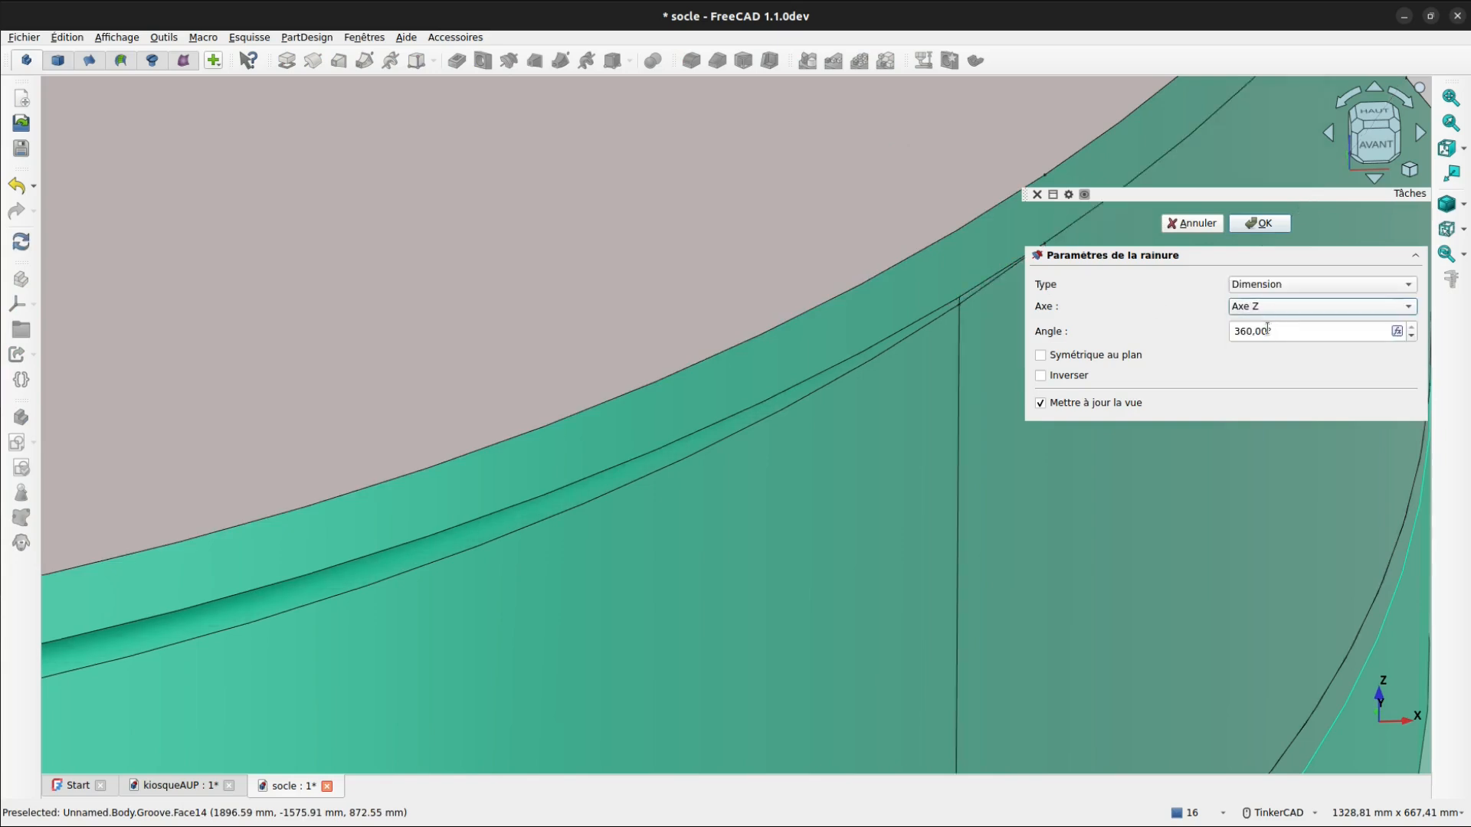
{"action": "key", "text": "Tab"}
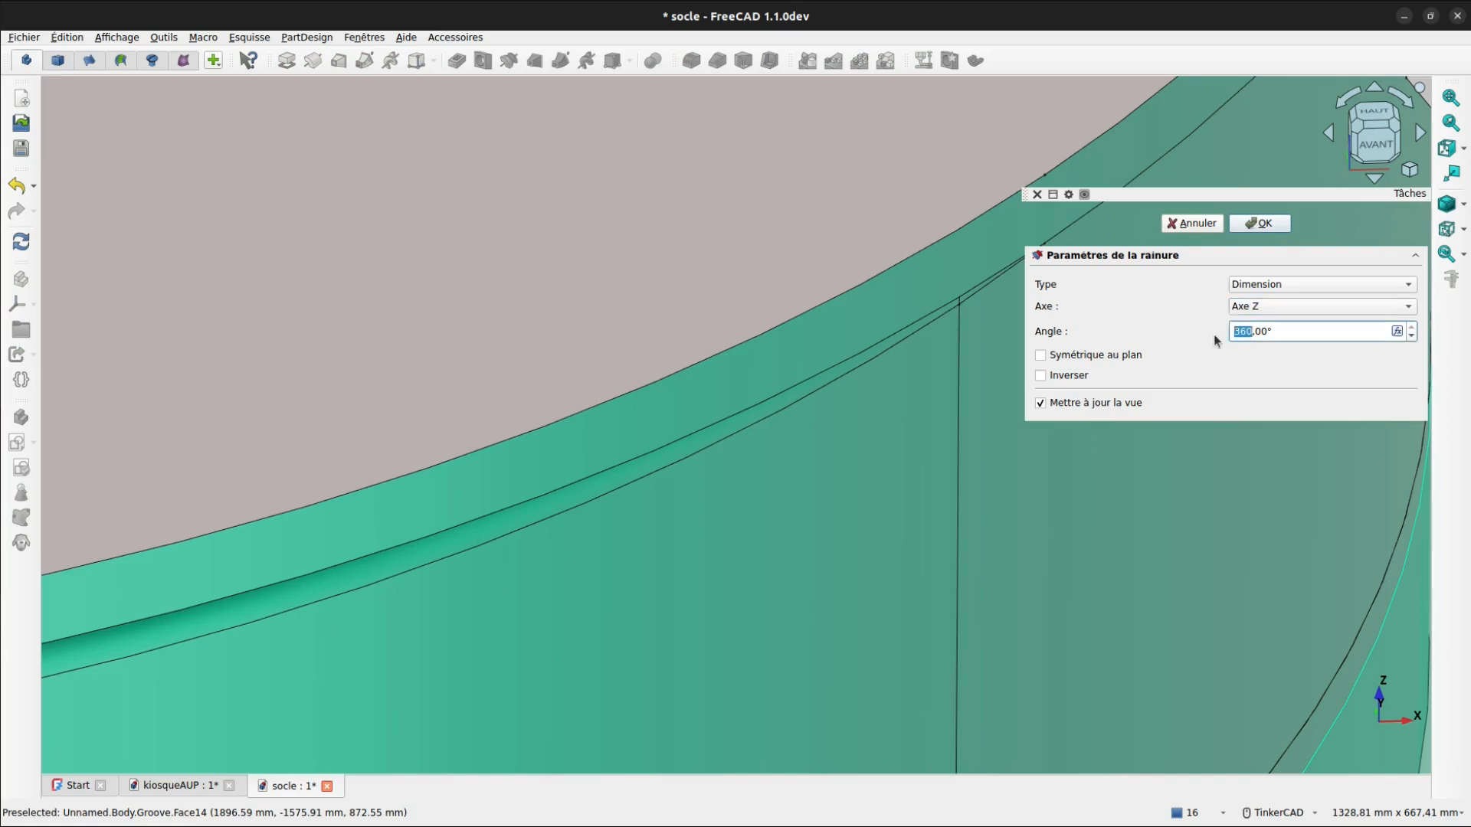
{"action": "type", "text": "17.5"}
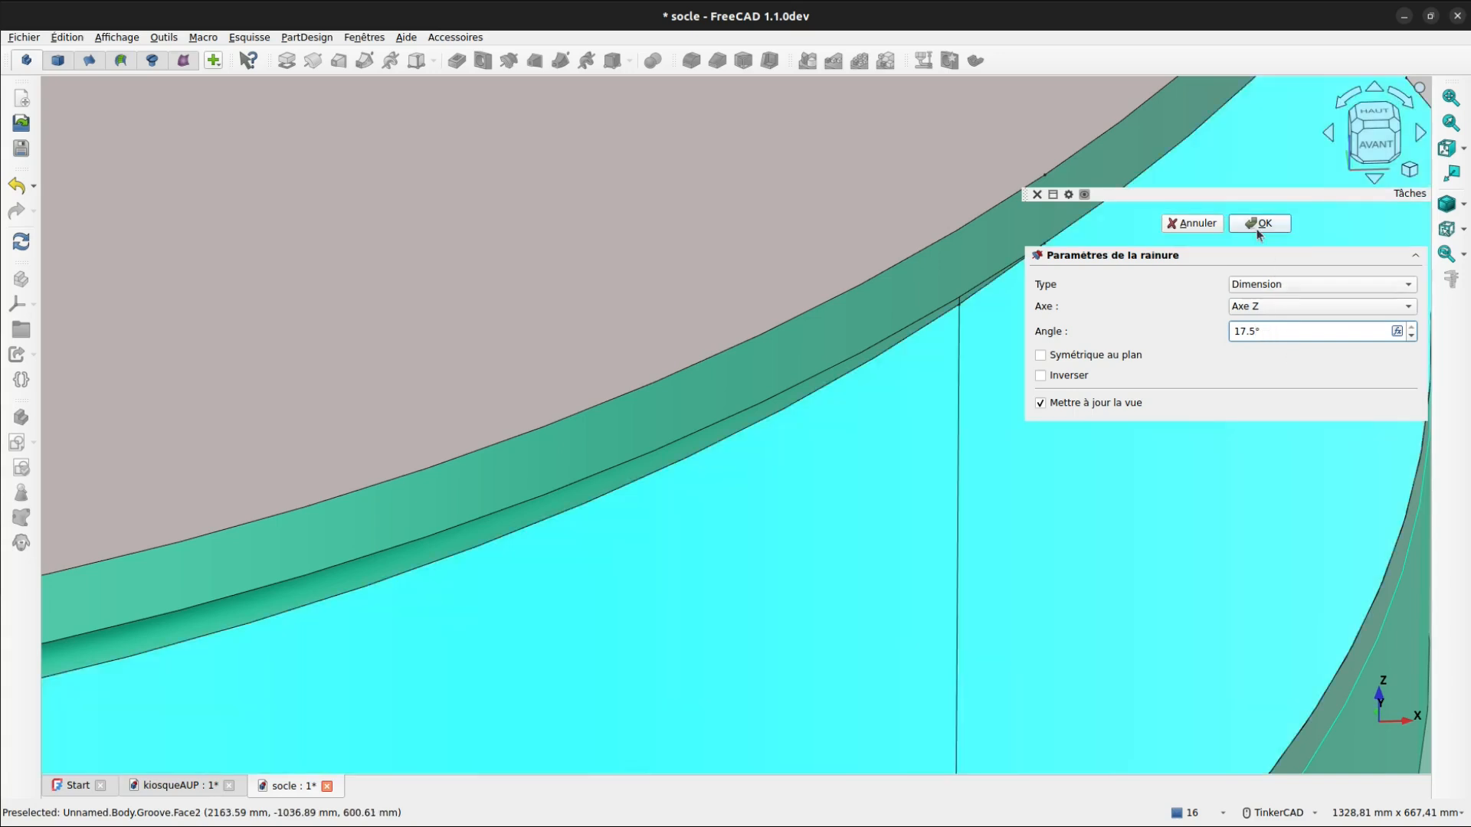
{"action": "left_click", "coordinate": [1257, 225]}
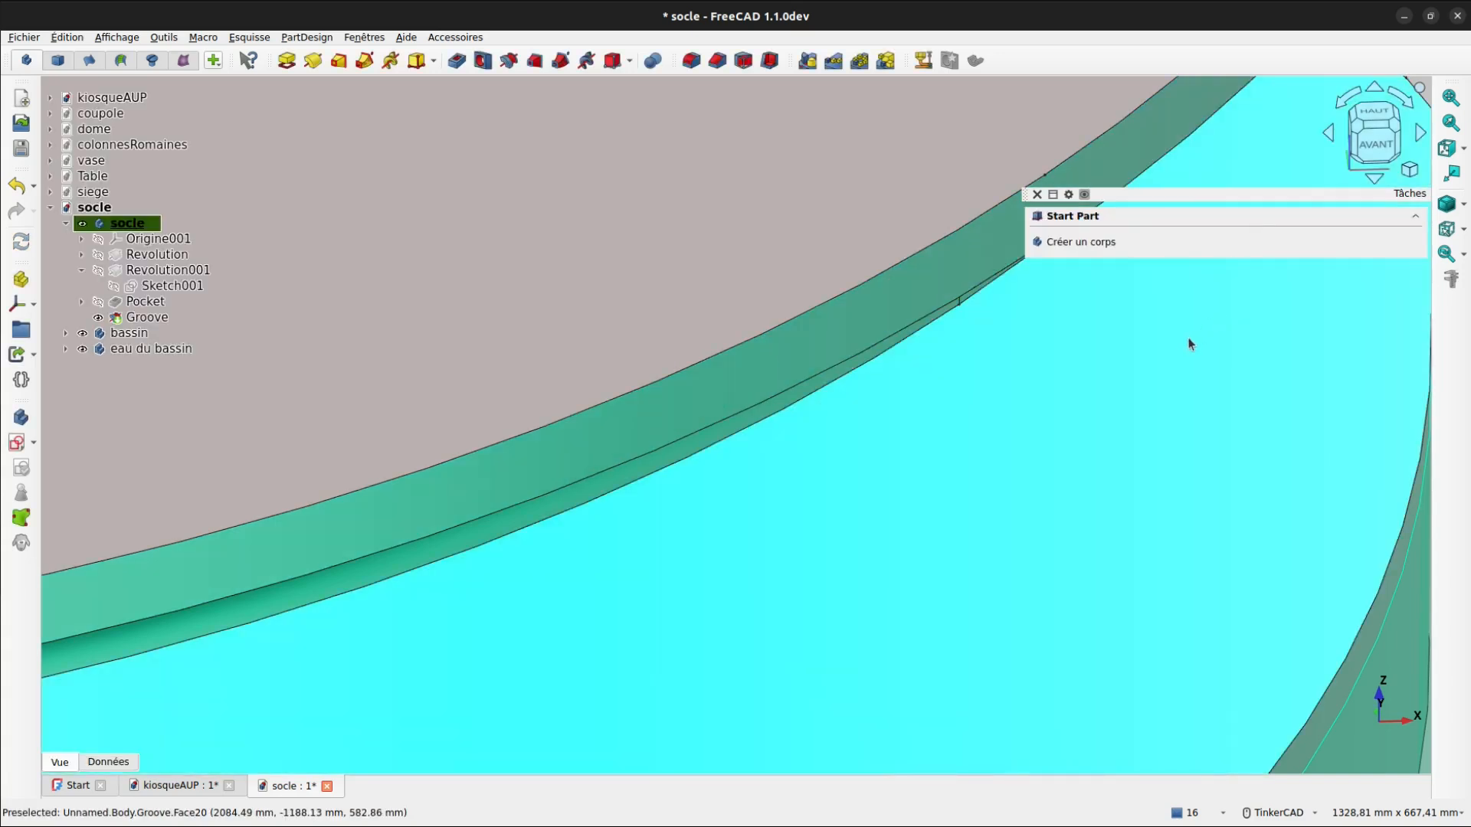
- Cut a second groove from the moulding's end face on the opposite side of the steps, 17.5° around Axe Z
{"action": "scroll", "coordinate": [813, 311], "scroll_direction": "down", "scroll_amount": 5}
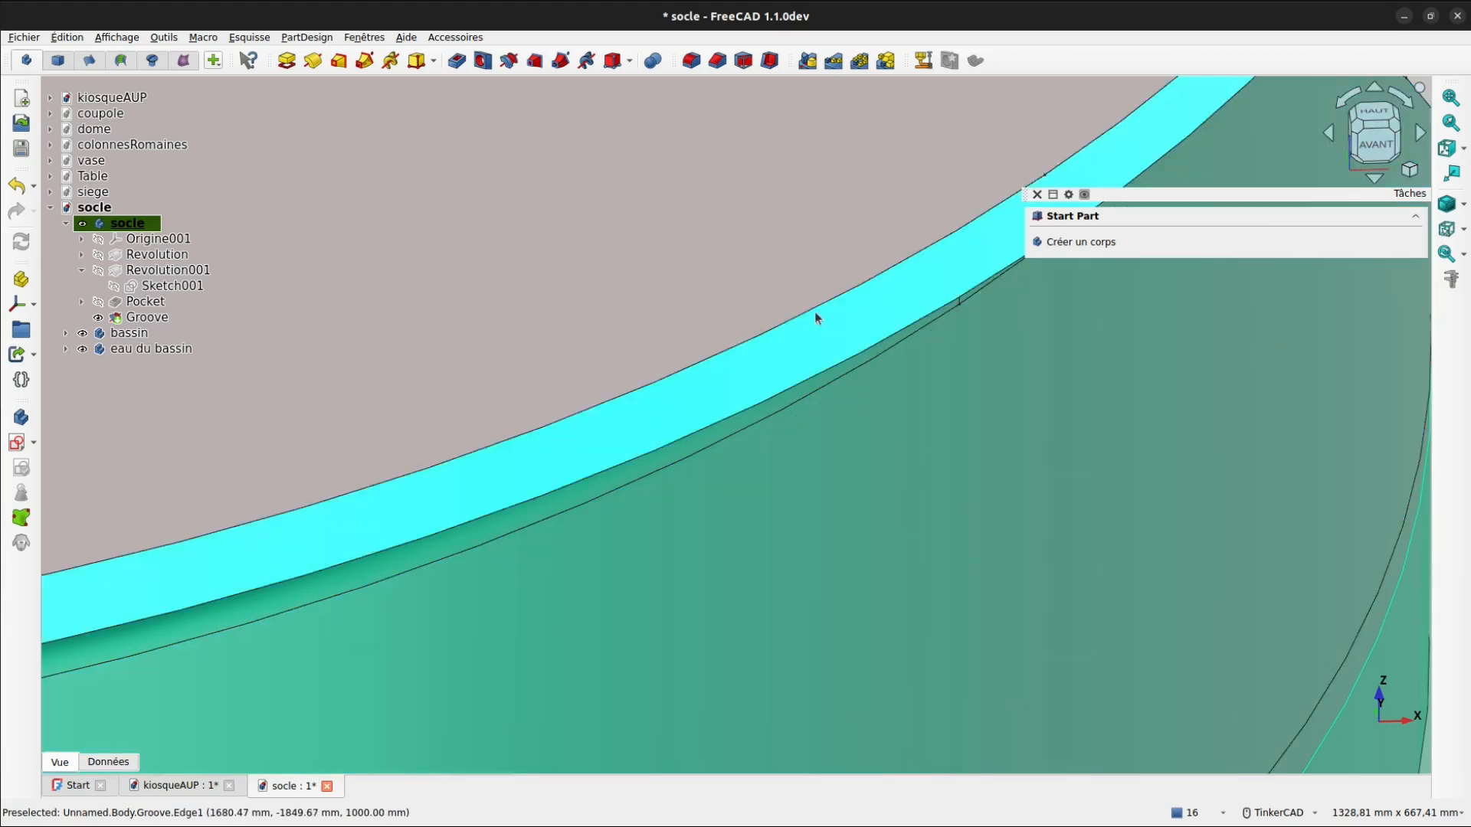
{"action": "scroll", "coordinate": [948, 311], "scroll_direction": "down", "scroll_amount": 2}
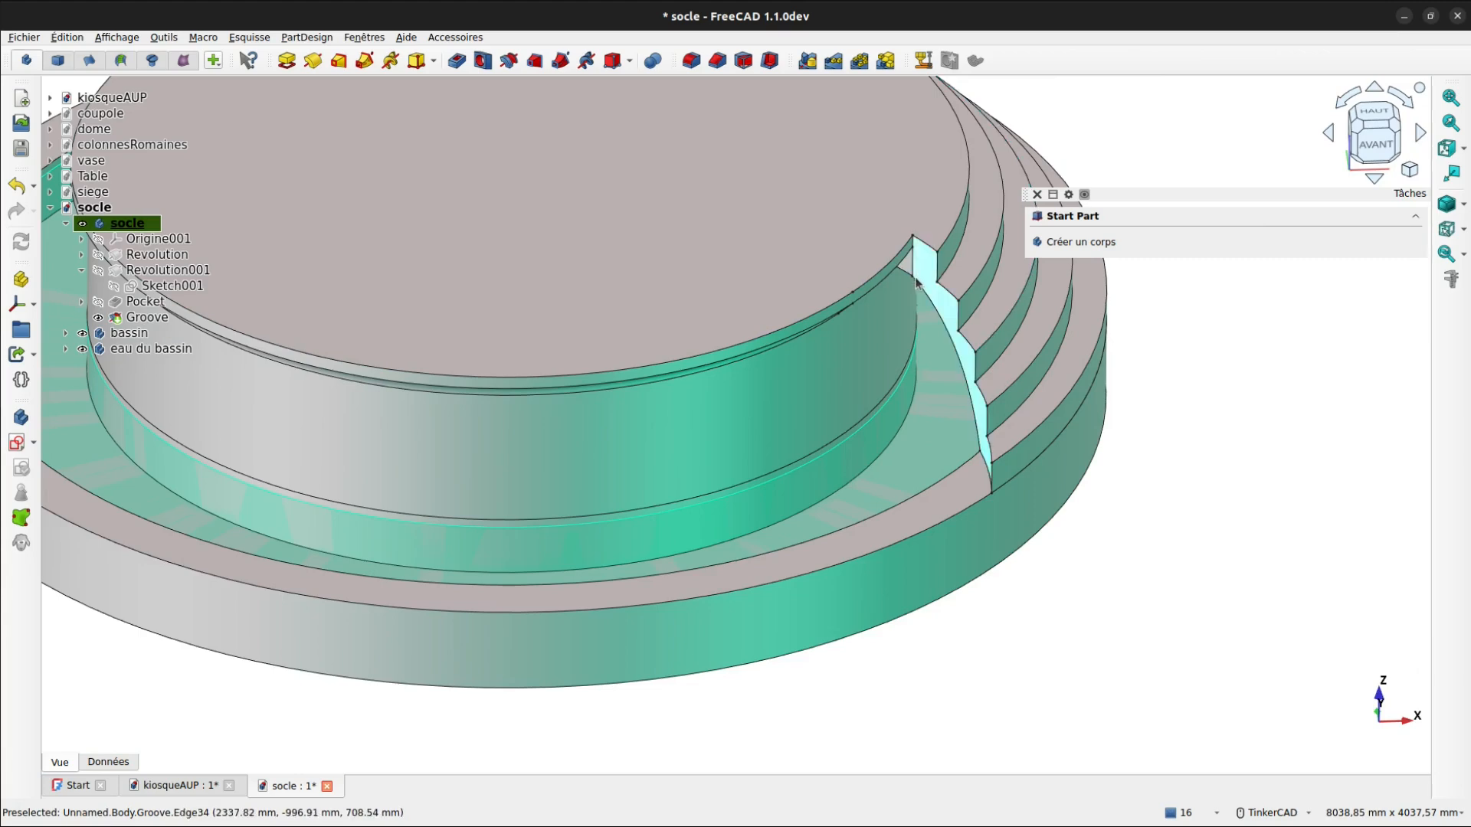
{"action": "right_click_drag", "start_coordinate": [753, 292], "coordinate": [7, 307]}
{"action": "right_click_drag", "start_coordinate": [935, 586], "coordinate": [577, 536]}
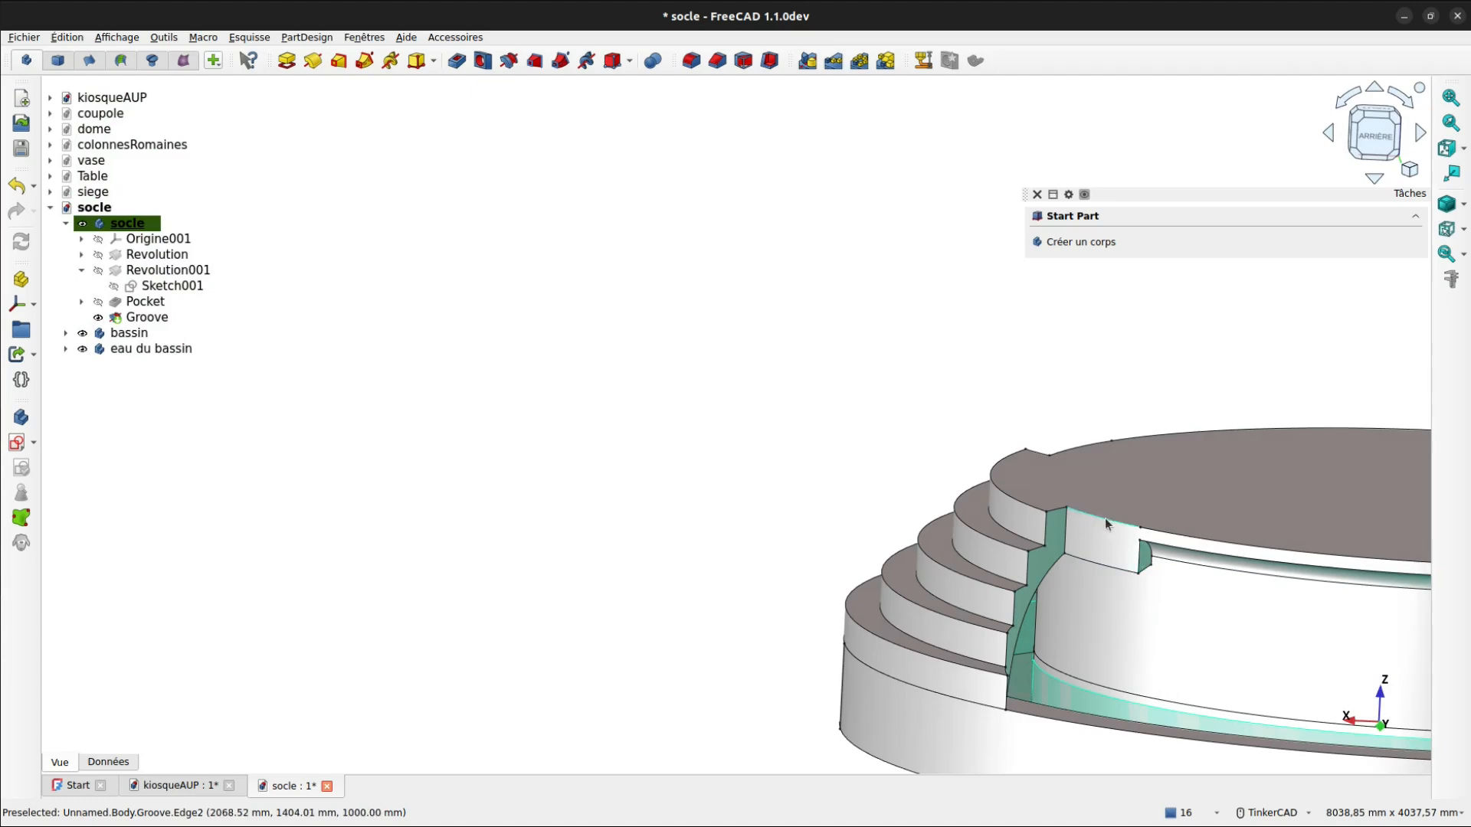
{"action": "scroll", "coordinate": [1147, 565], "scroll_direction": "up", "scroll_amount": 4}
{"action": "scroll", "coordinate": [766, 498], "scroll_direction": "down", "scroll_amount": 1}
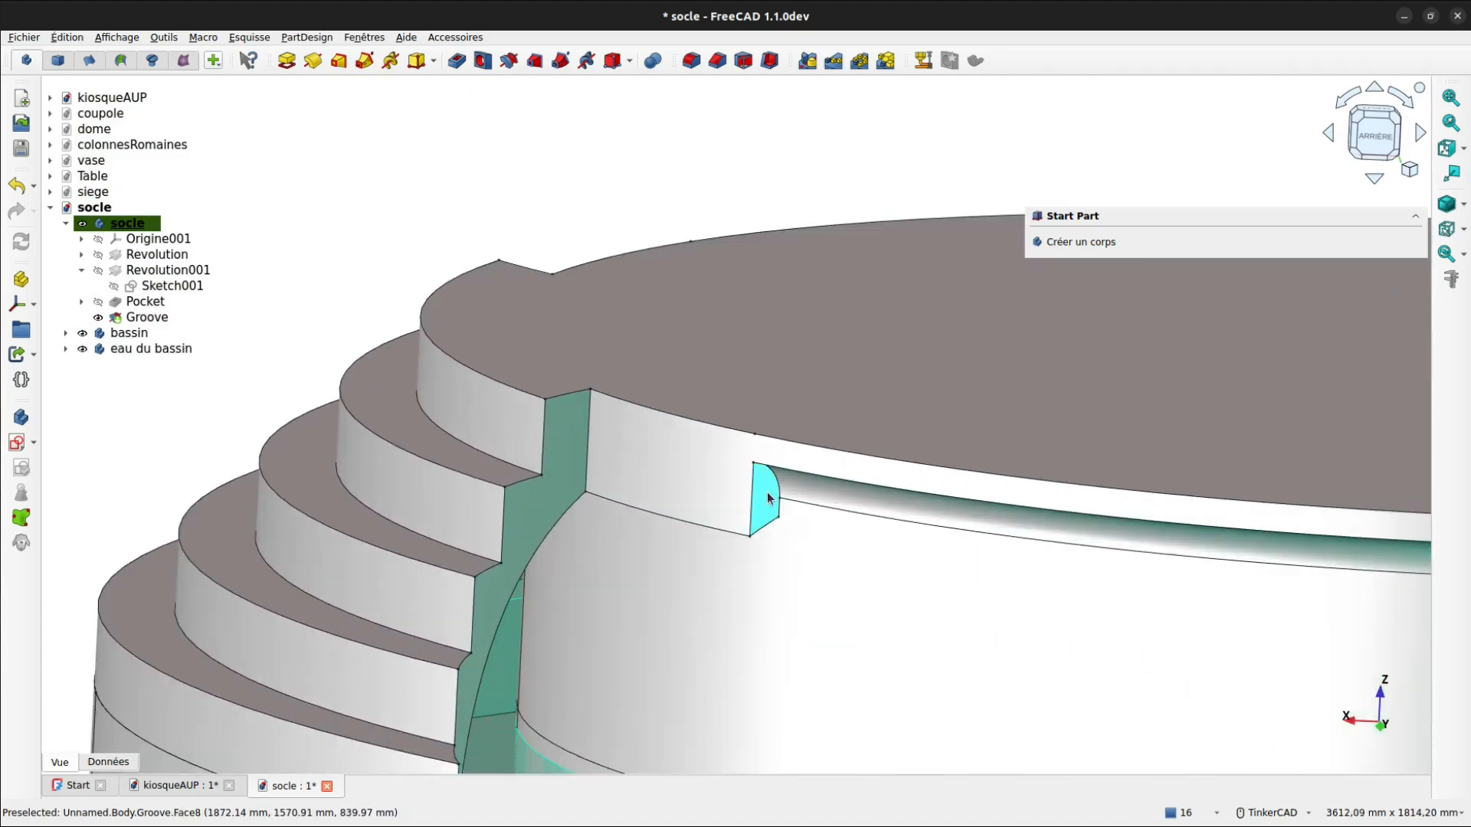
{"action": "left_click", "coordinate": [763, 498]}
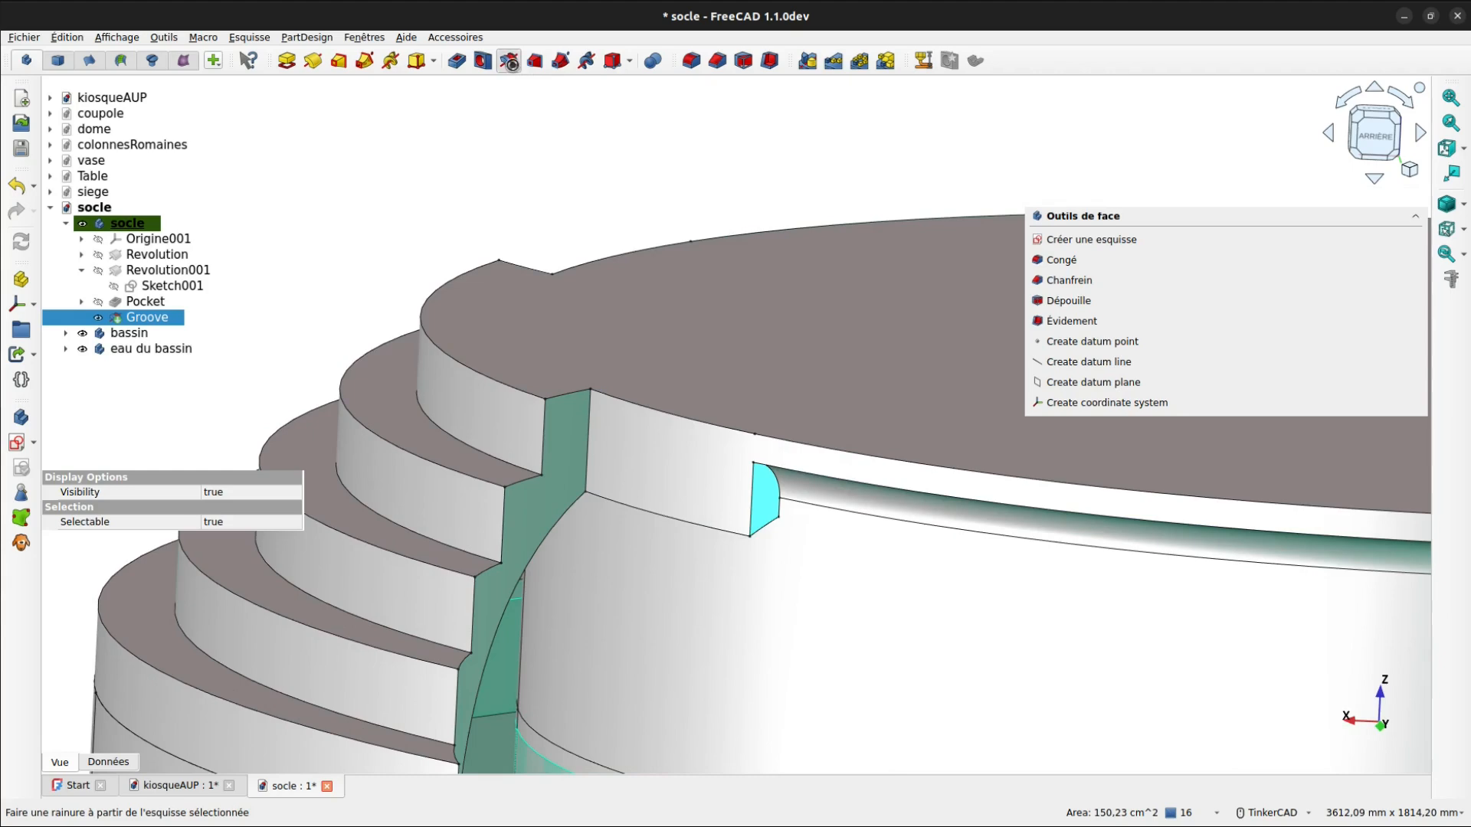
{"action": "left_click", "coordinate": [509, 61]}
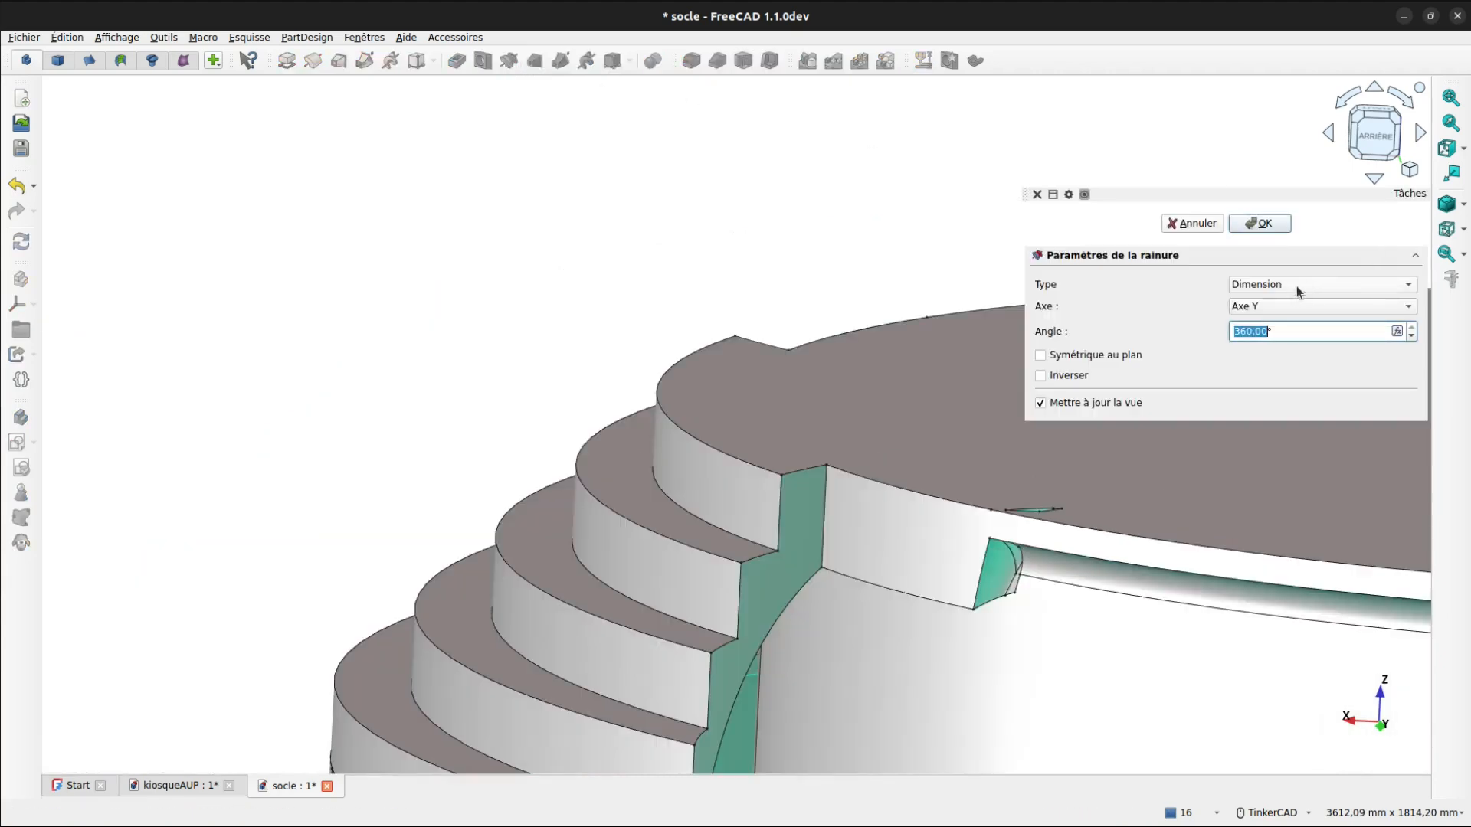
{"action": "left_click", "coordinate": [1291, 306]}
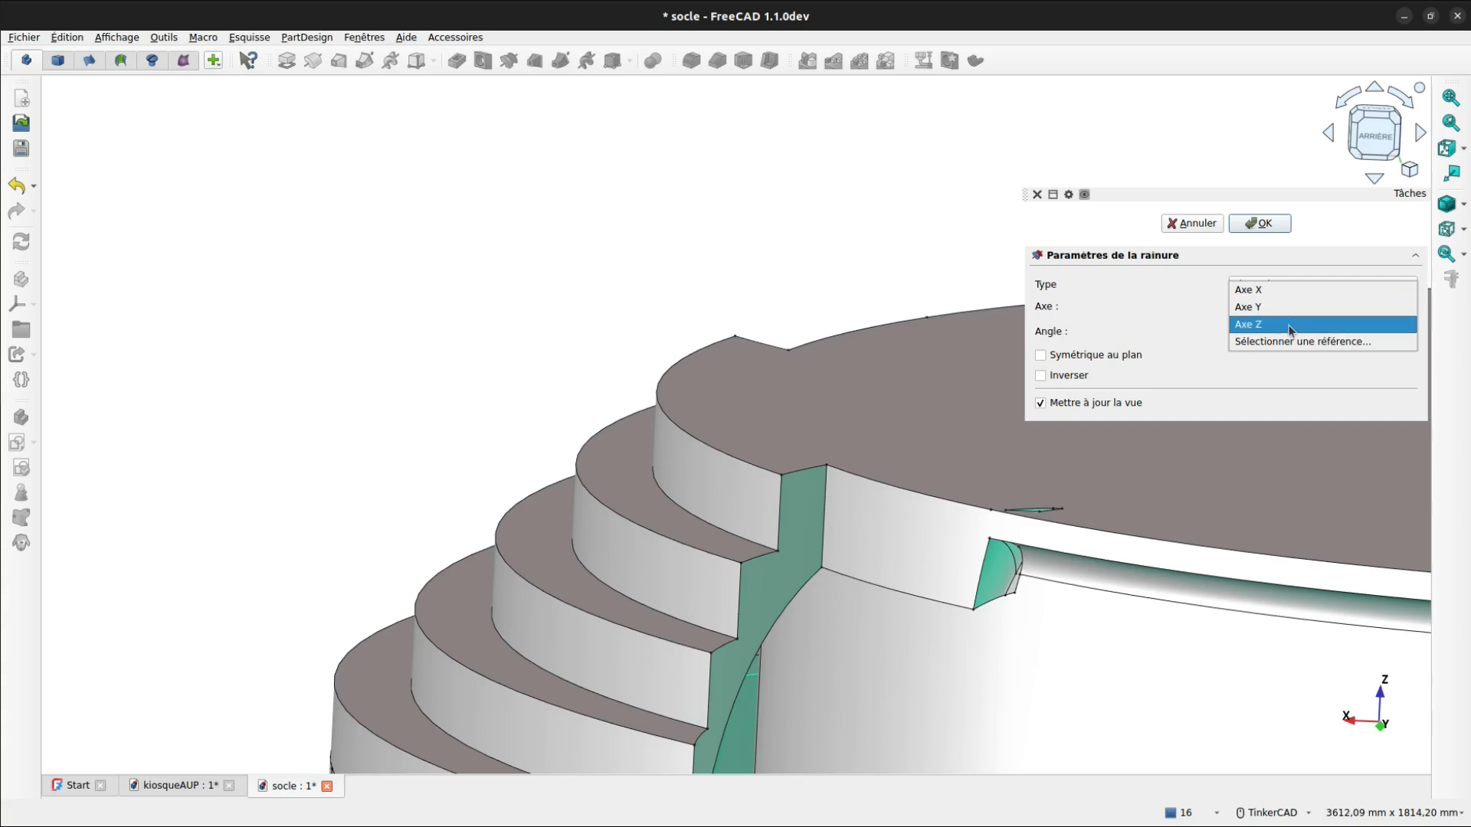
{"action": "left_click", "coordinate": [1289, 327]}
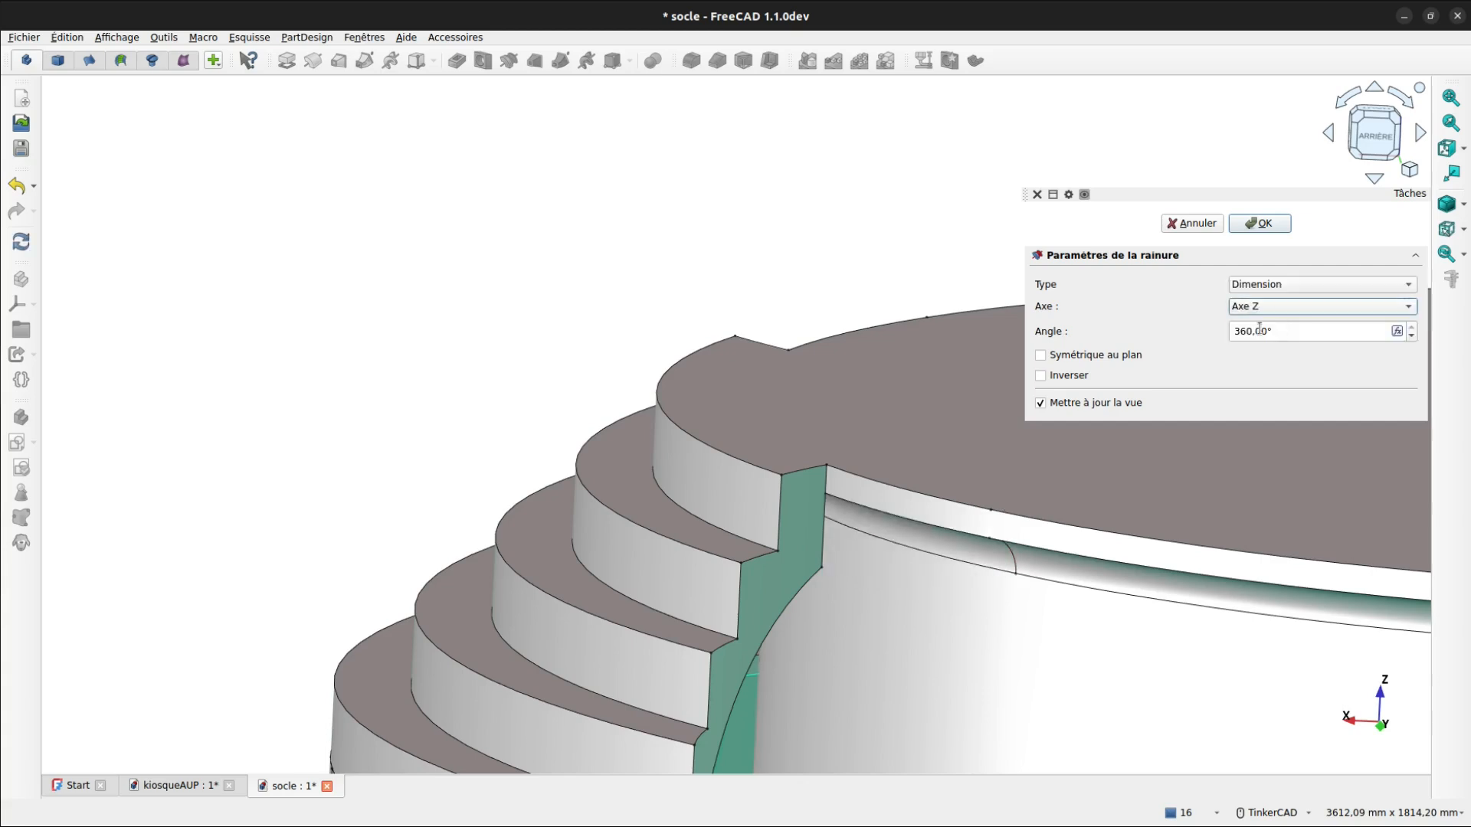
{"action": "left_click_drag", "start_coordinate": [1250, 331], "coordinate": [1215, 332]}
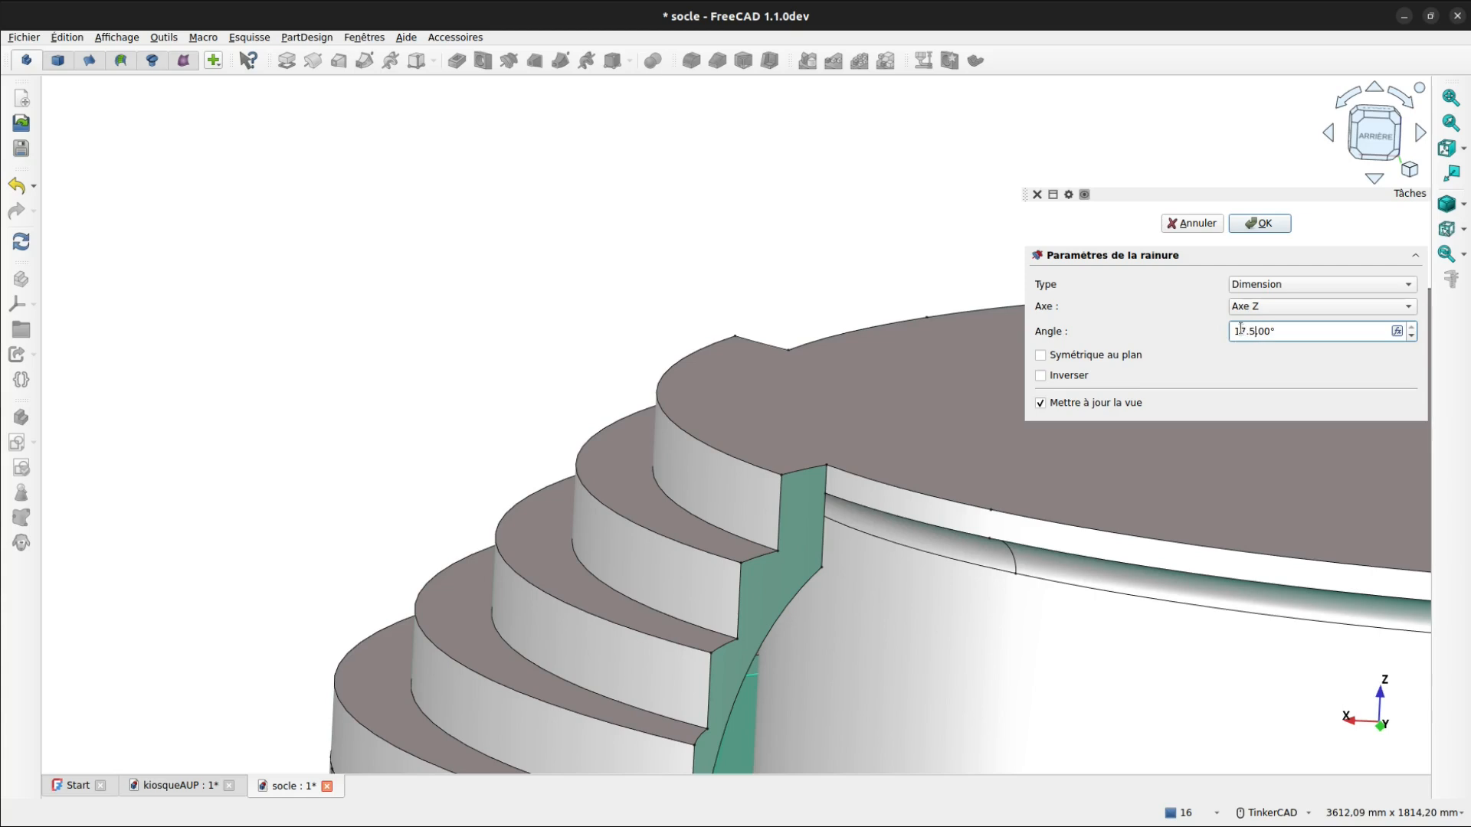
{"action": "type", "text": "17.5"}
{"action": "key", "text": "Delete"}
{"action": "key", "text": "Delete"}
{"action": "key", "text": "Delete"}
{"action": "key", "text": "Delete"}
{"action": "left_click", "coordinate": [1266, 223]}
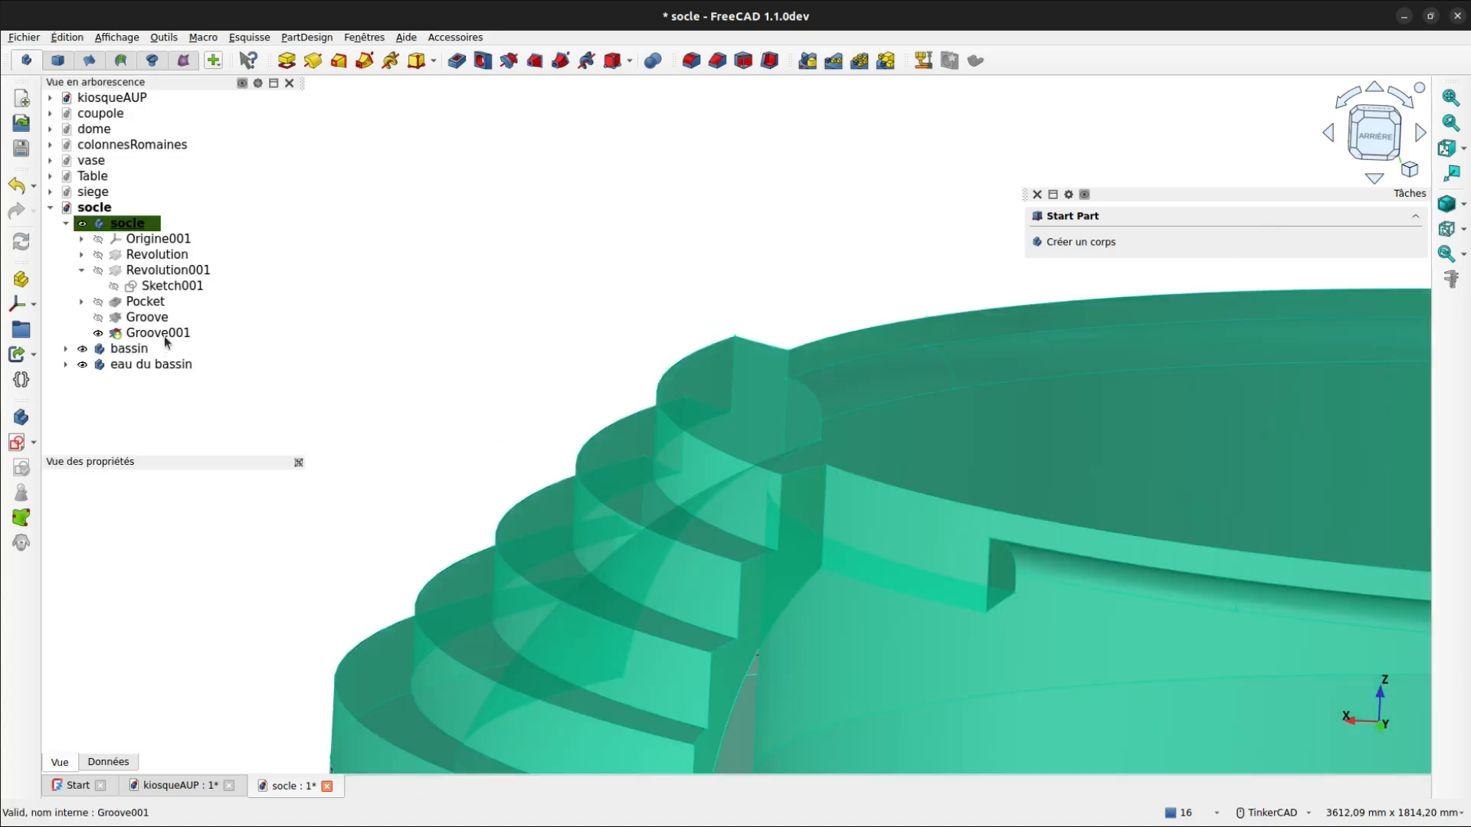
- Edit the second groove and reverse its direction with Inverser so it cuts toward the steps
{"action": "left_click", "coordinate": [164, 335]}
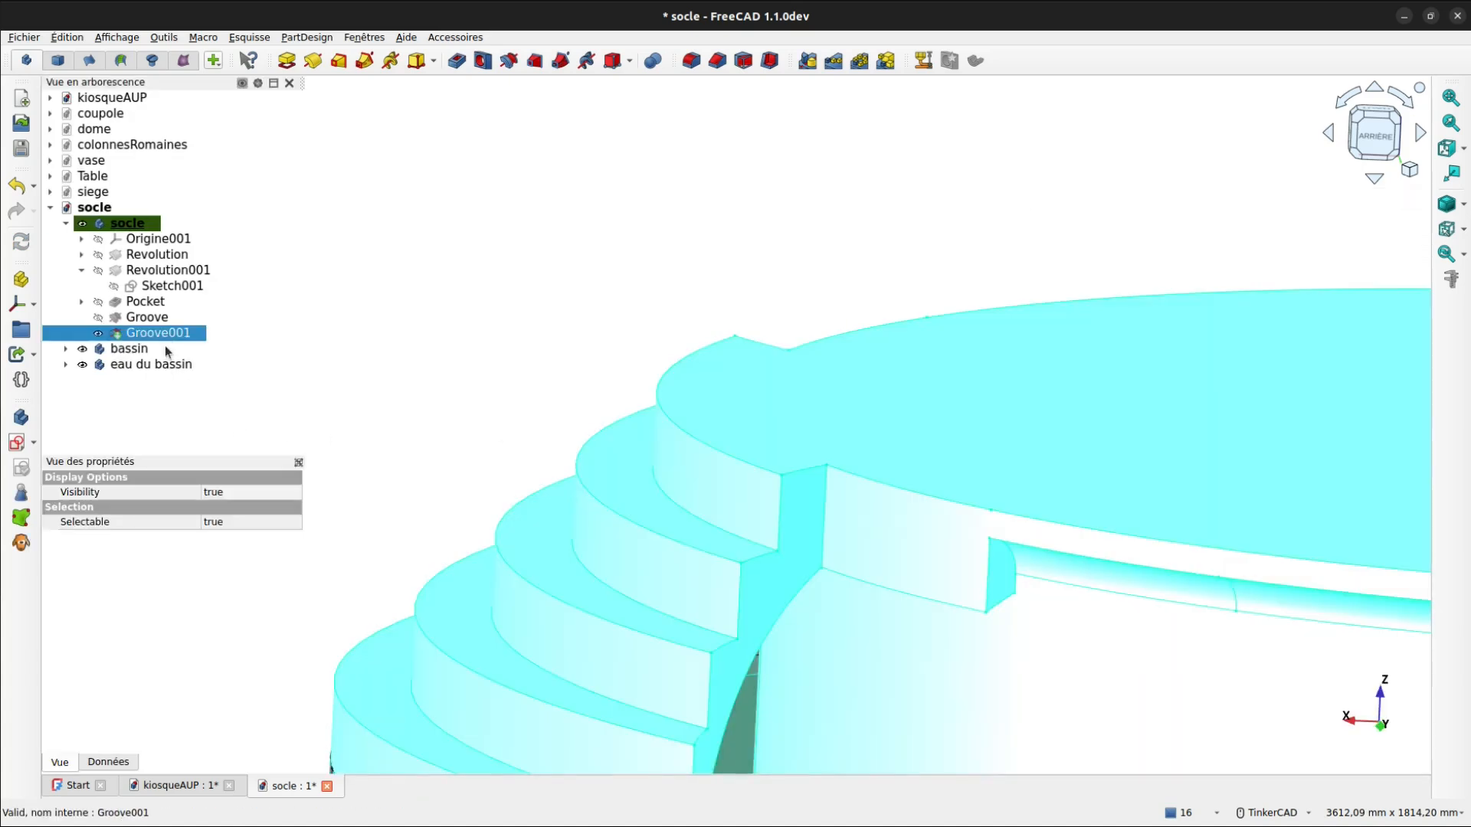
{"action": "right_click", "coordinate": [166, 342]}
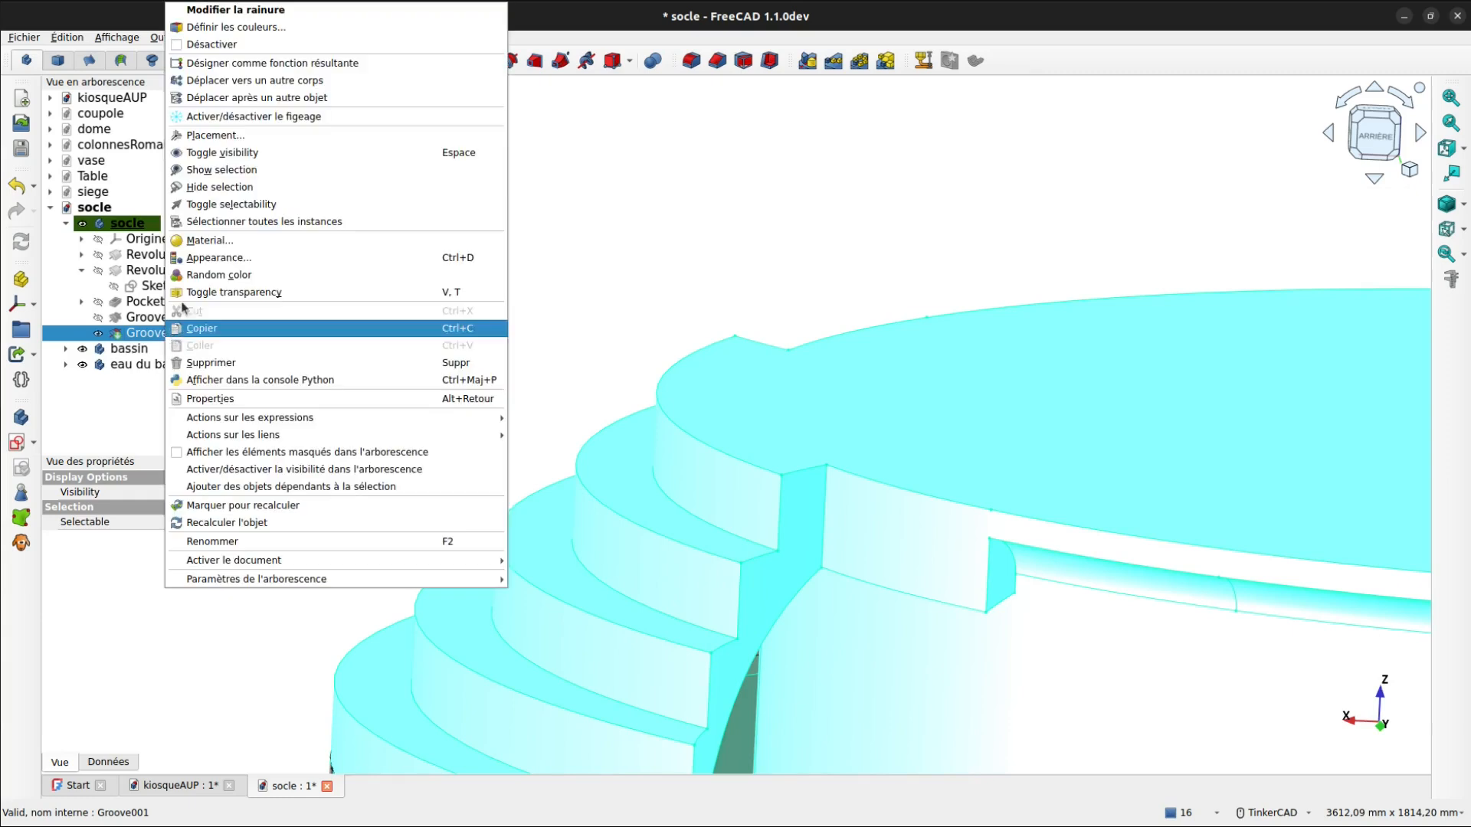
{"action": "left_click", "coordinate": [271, 11]}
{"action": "left_click", "coordinate": [1041, 376]}
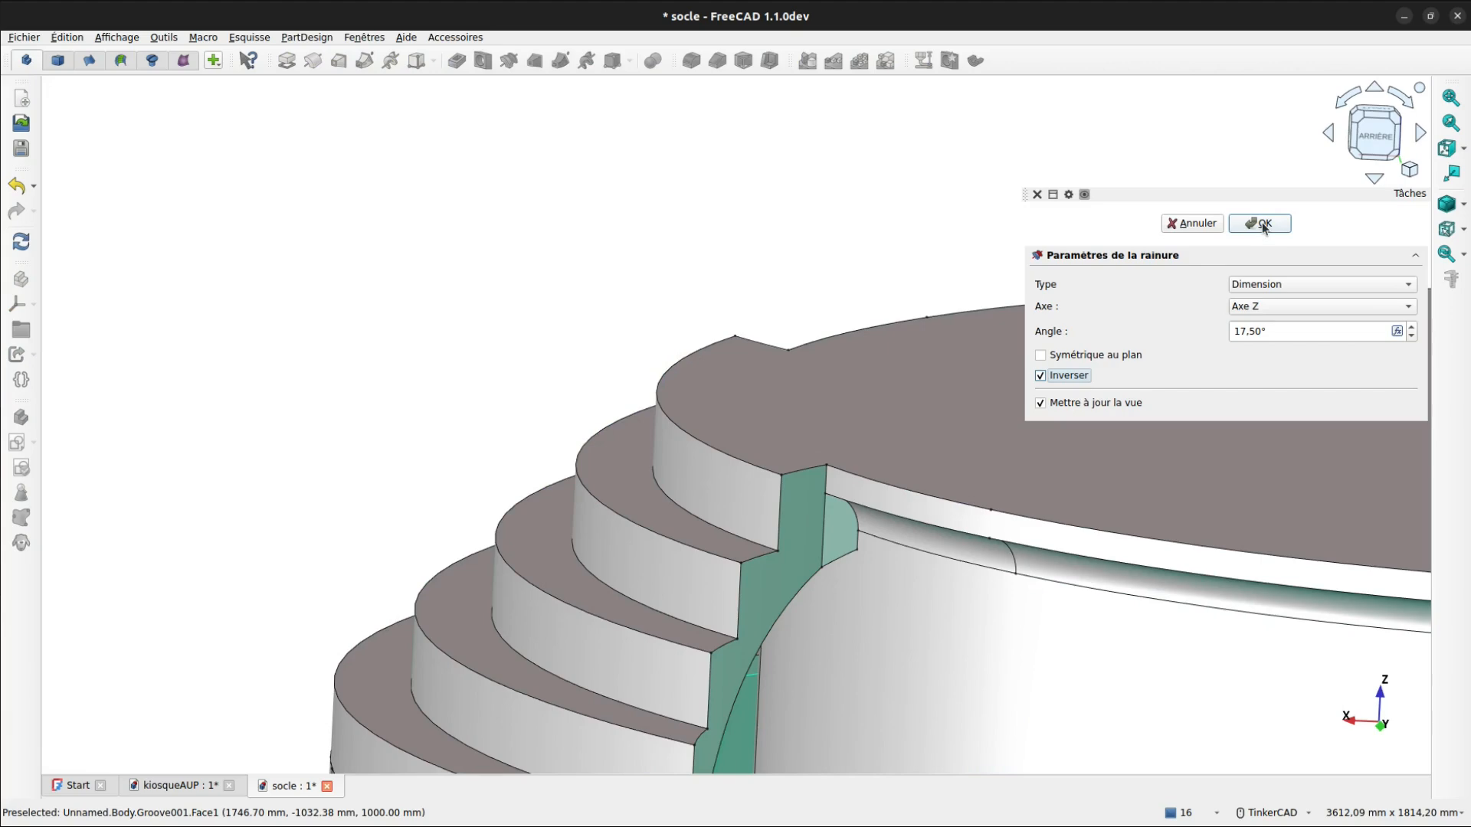
{"action": "left_click", "coordinate": [1262, 222]}
- Show the socle in the isometric view and save the document
{"action": "right_click_drag", "start_coordinate": [858, 389], "coordinate": [1468, 441]}
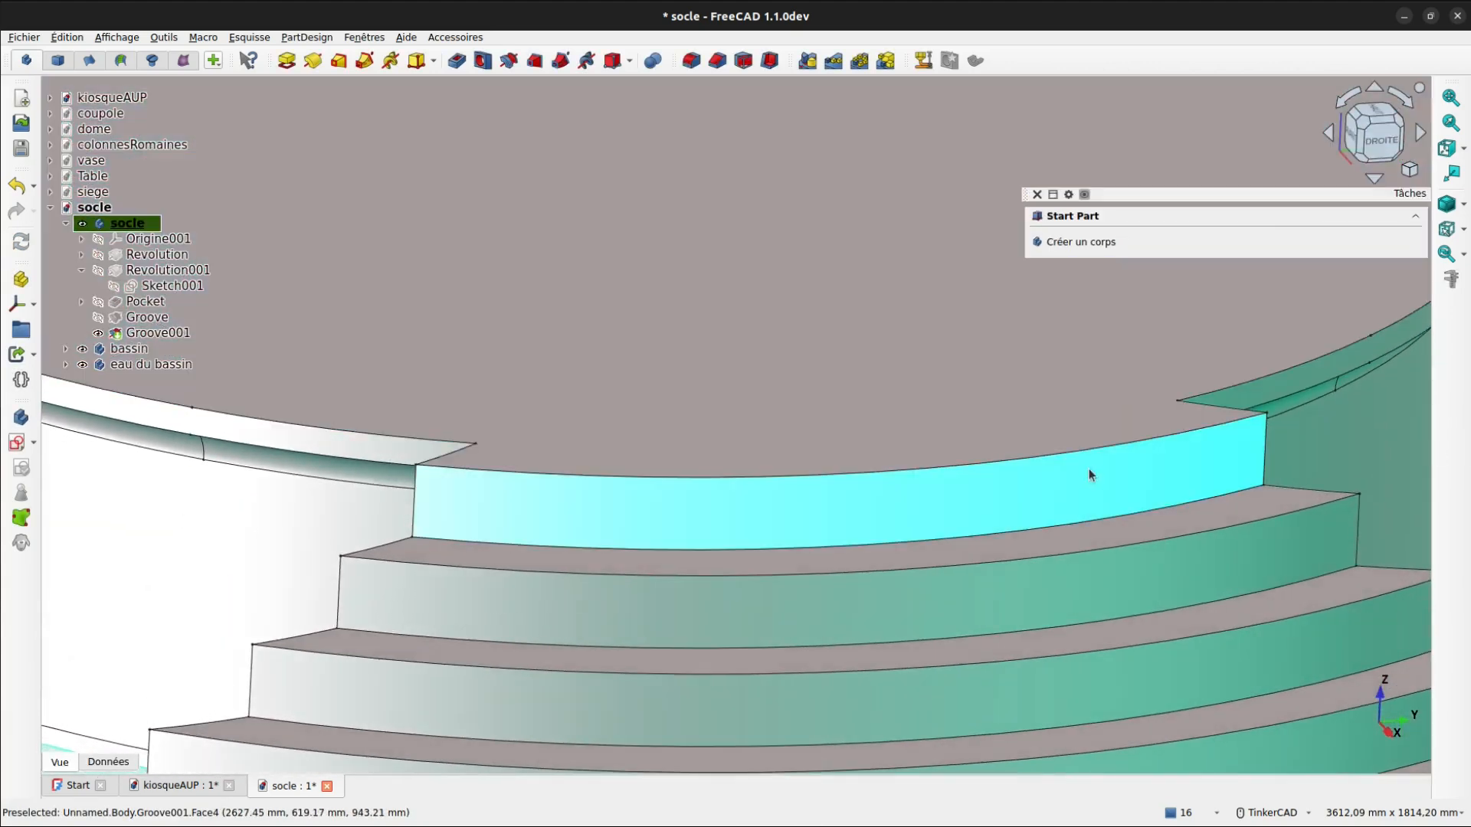
{"action": "key", "text": "0"}
{"action": "key", "text": "ctrl+s"}
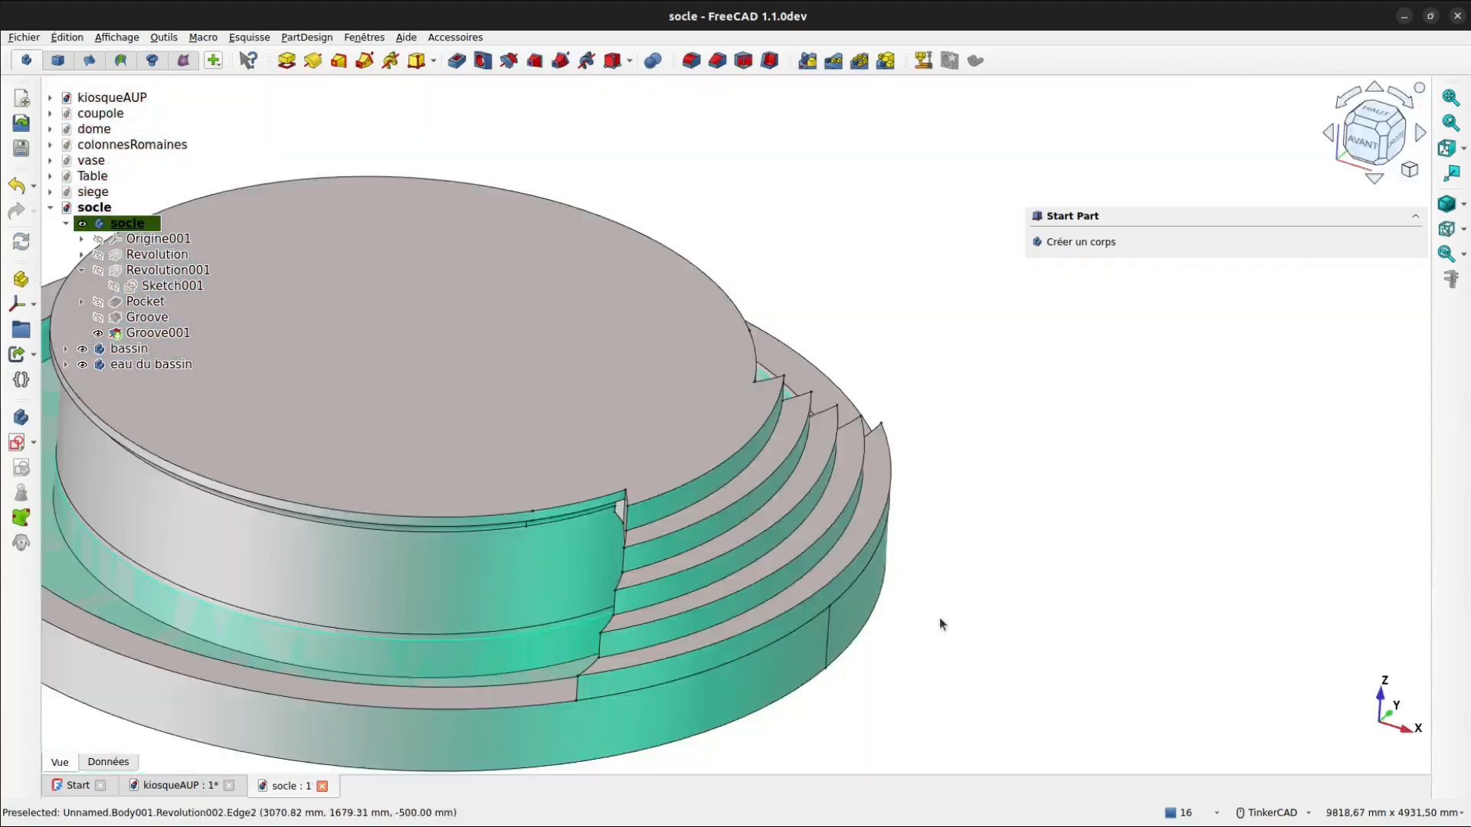
- Round the two vertical corner edges at both ends of the lowest step with a fillet
{"action": "left_click", "coordinate": [581, 695]}
{"action": "right_click_drag", "start_coordinate": [748, 586], "coordinate": [188, 524]}
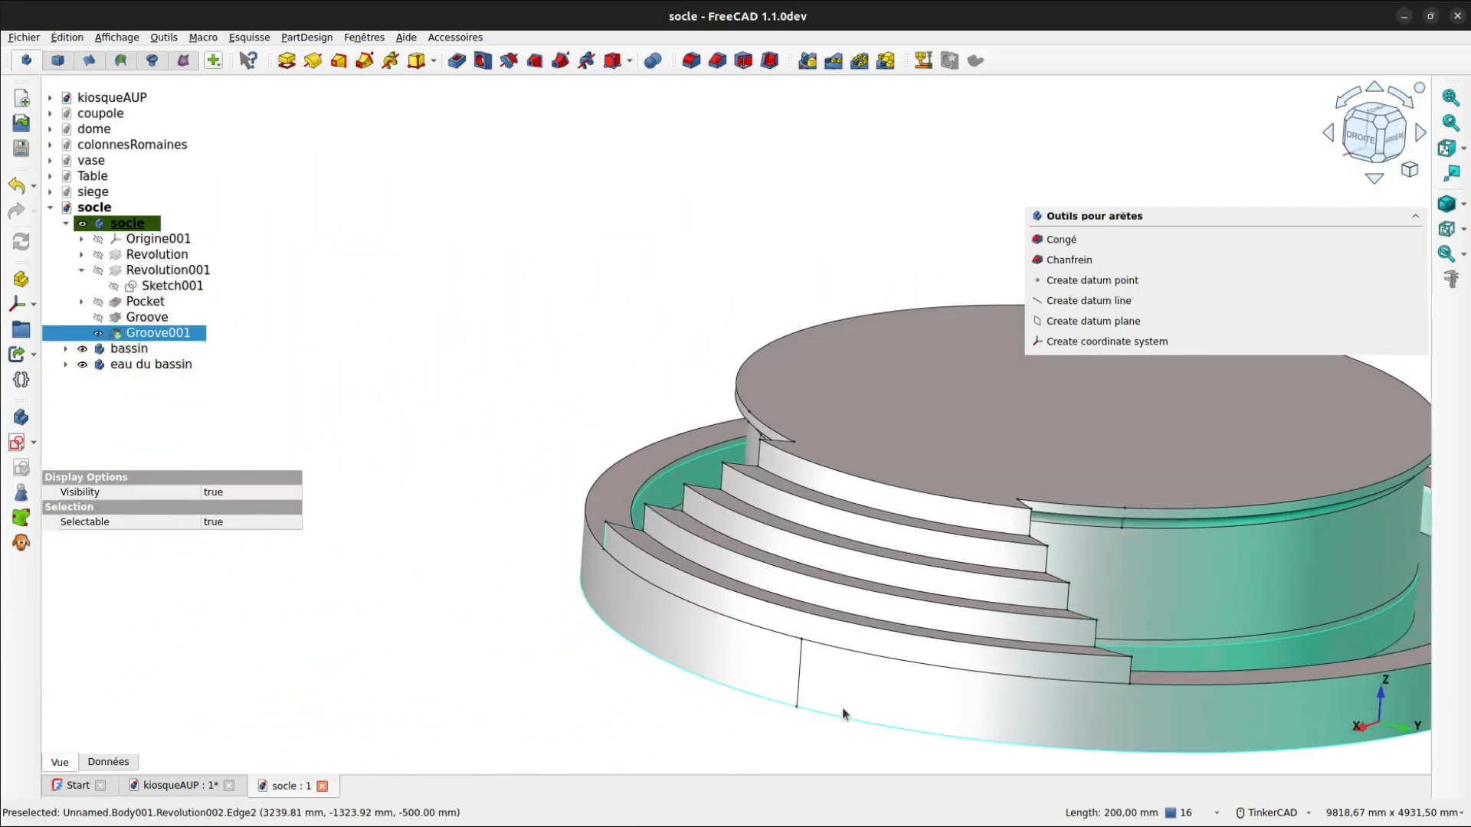
{"action": "left_click", "coordinate": [1133, 669], "text": "ctrl"}
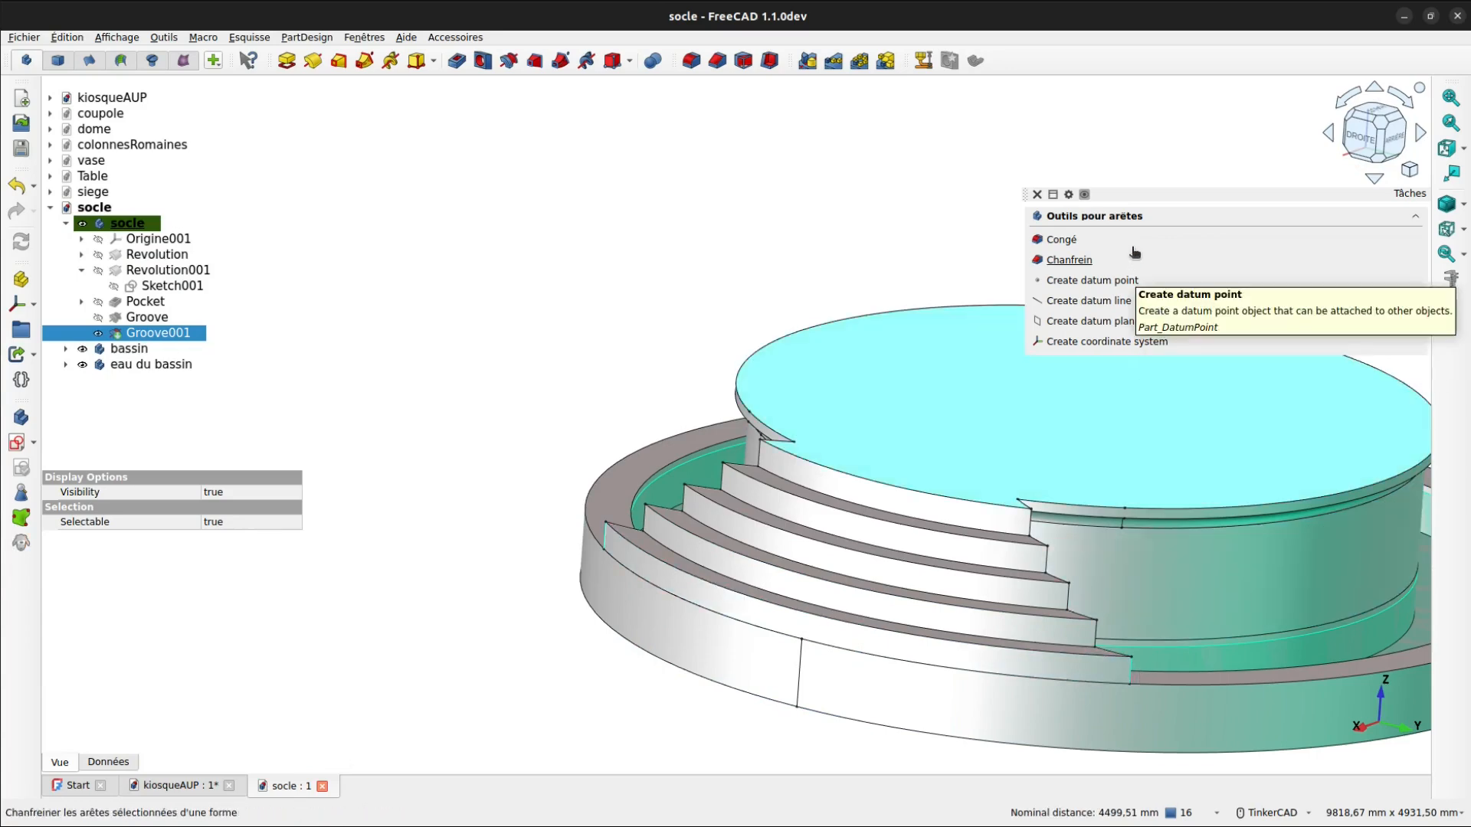
{"action": "left_click", "coordinate": [1071, 240]}
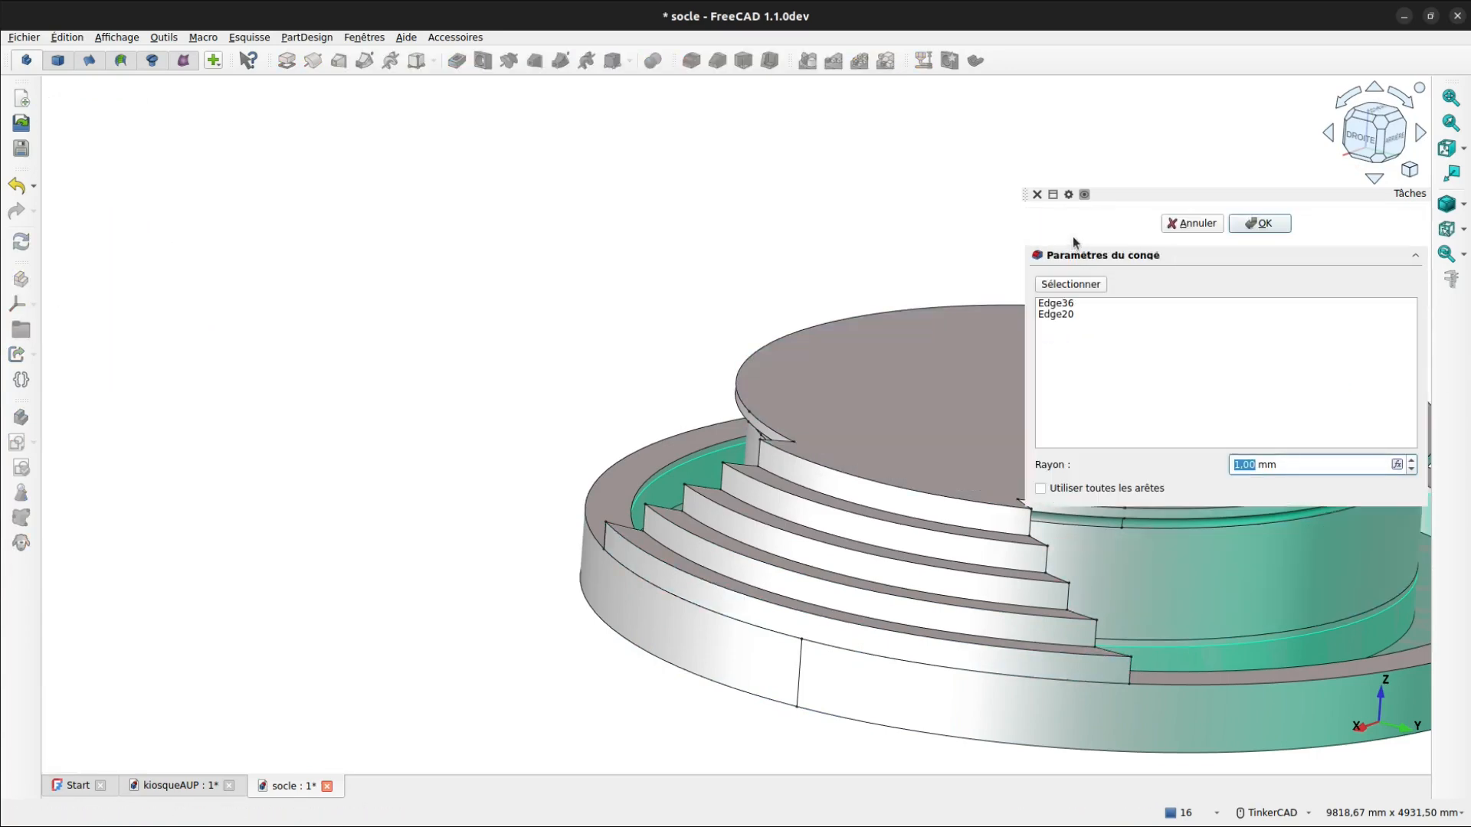
{"action": "type", "text": "8"}
{"action": "left_click", "coordinate": [1249, 224]}
{"action": "right_click_drag", "start_coordinate": [1050, 550], "coordinate": [1428, 621]}
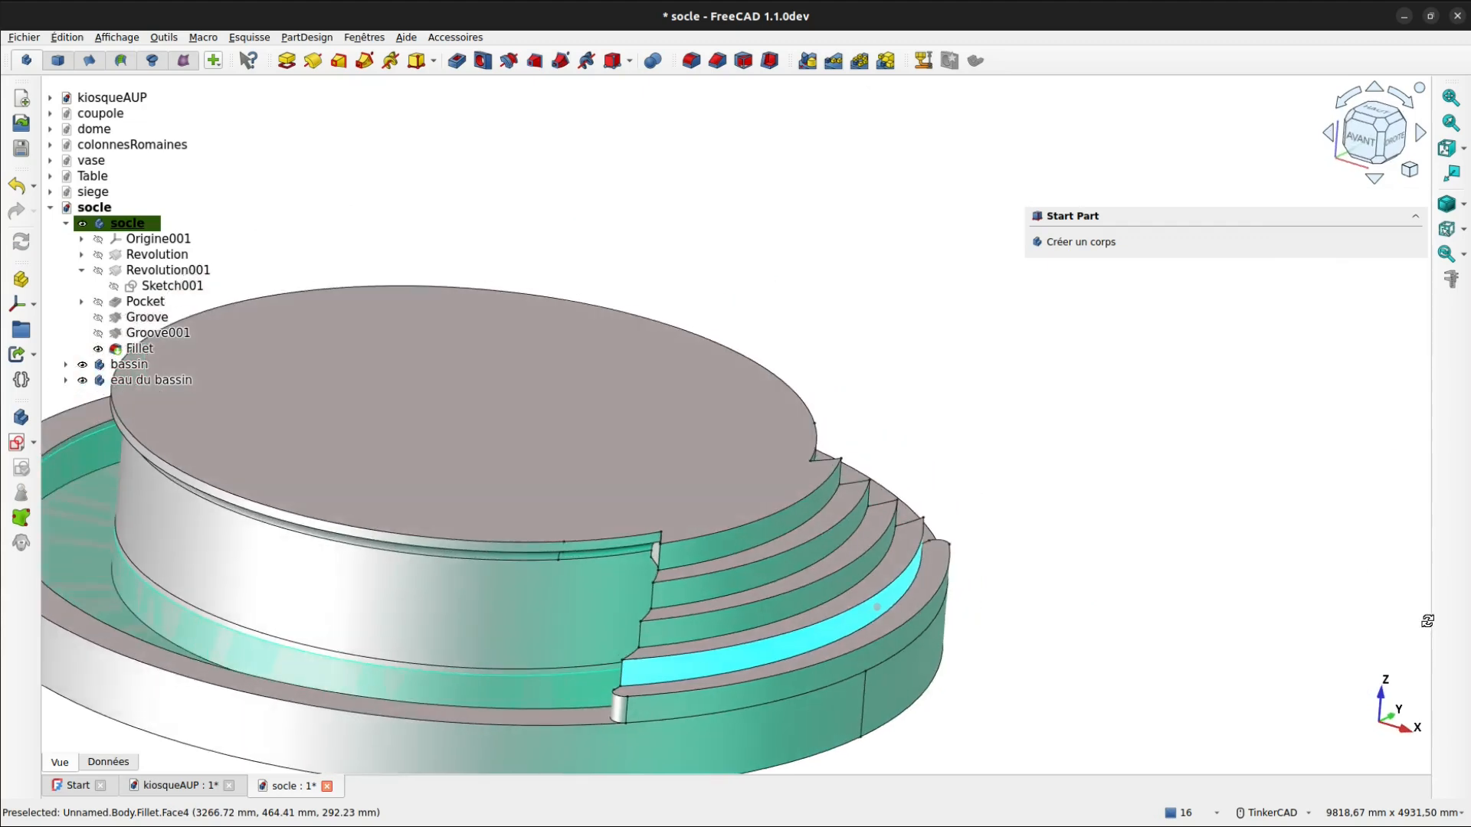
- Fillet the five upper front edges of the stair, from the platform nosing down to the lowest step
{"action": "scroll", "coordinate": [774, 720], "scroll_direction": "up", "scroll_amount": 3}
{"action": "left_click", "coordinate": [765, 632]}
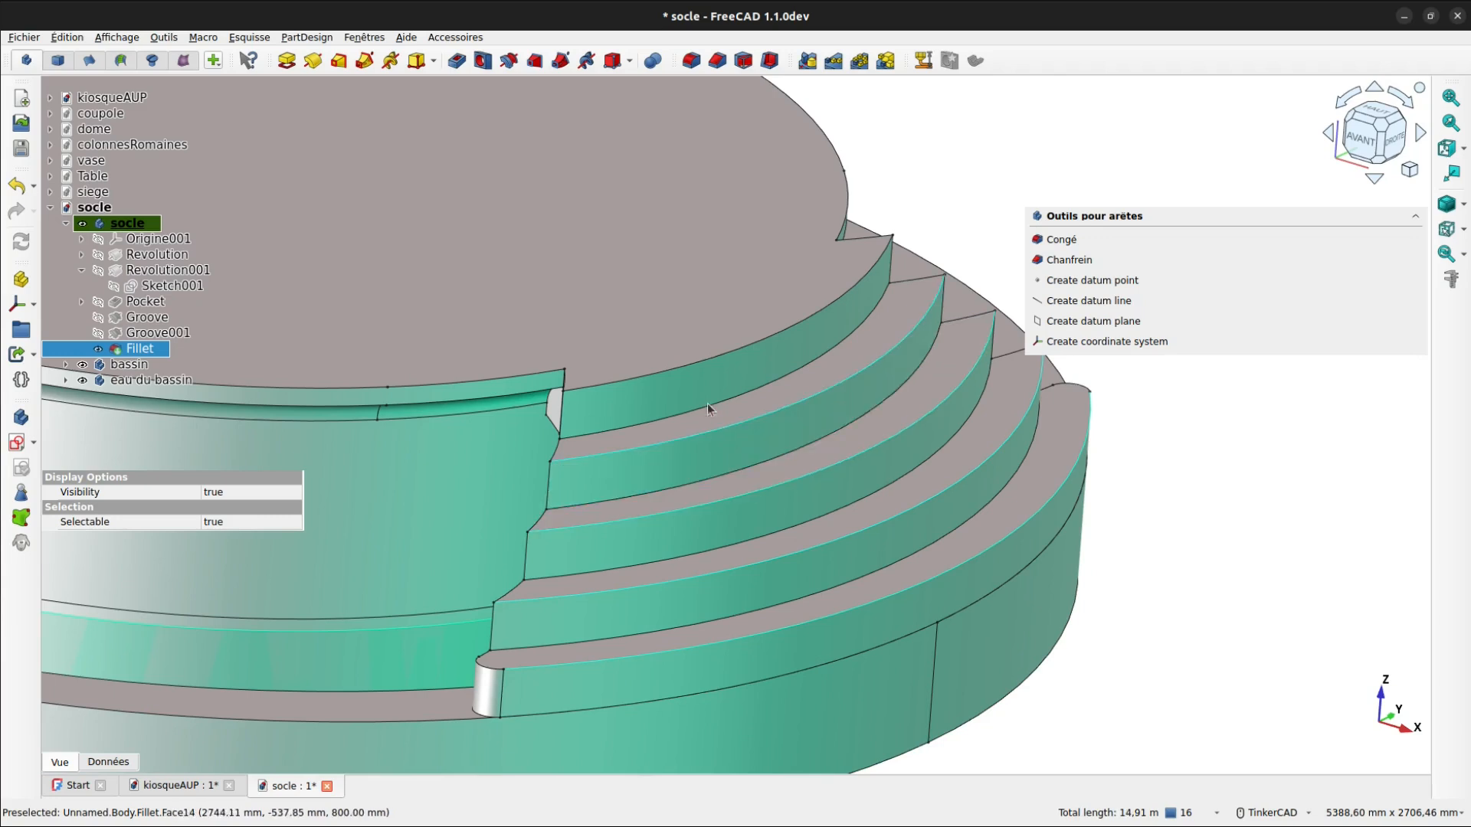
{"action": "left_click", "coordinate": [1042, 239]}
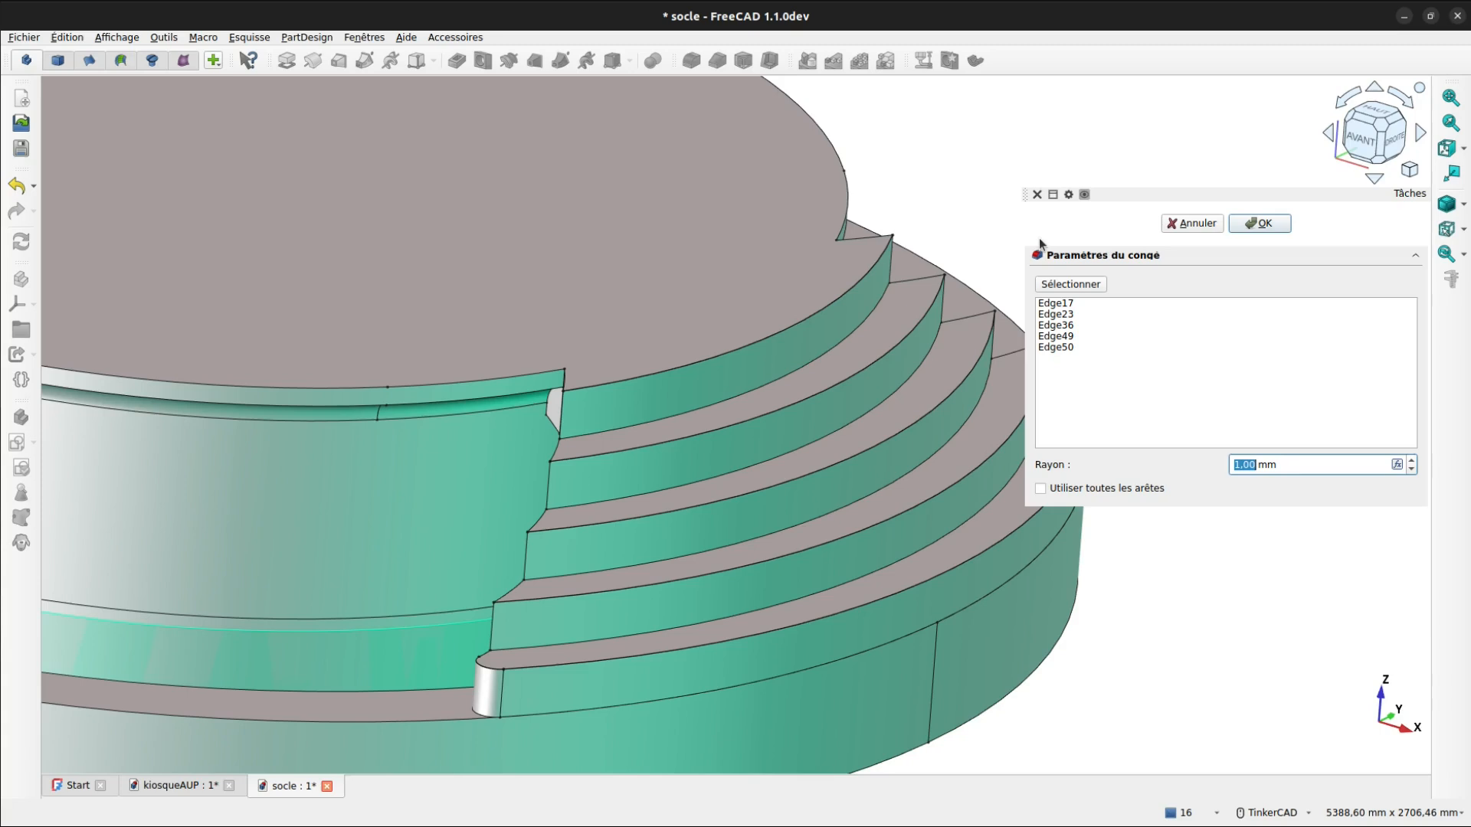
{"action": "key", "text": "Return"}
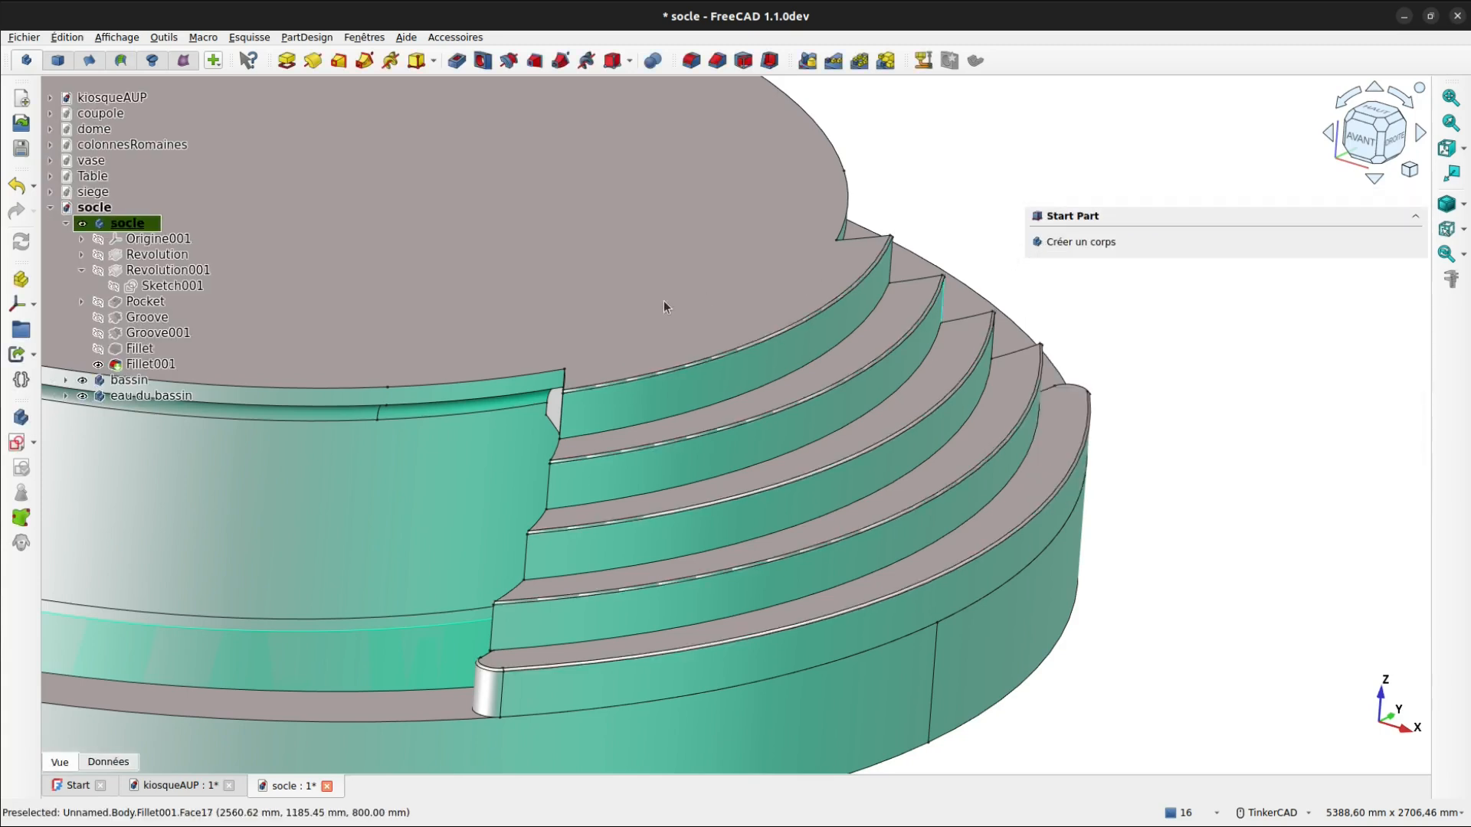
- Fillet the upper outer edge of the platform's rim with a 20 mm radius
{"action": "left_click", "coordinate": [504, 380]}
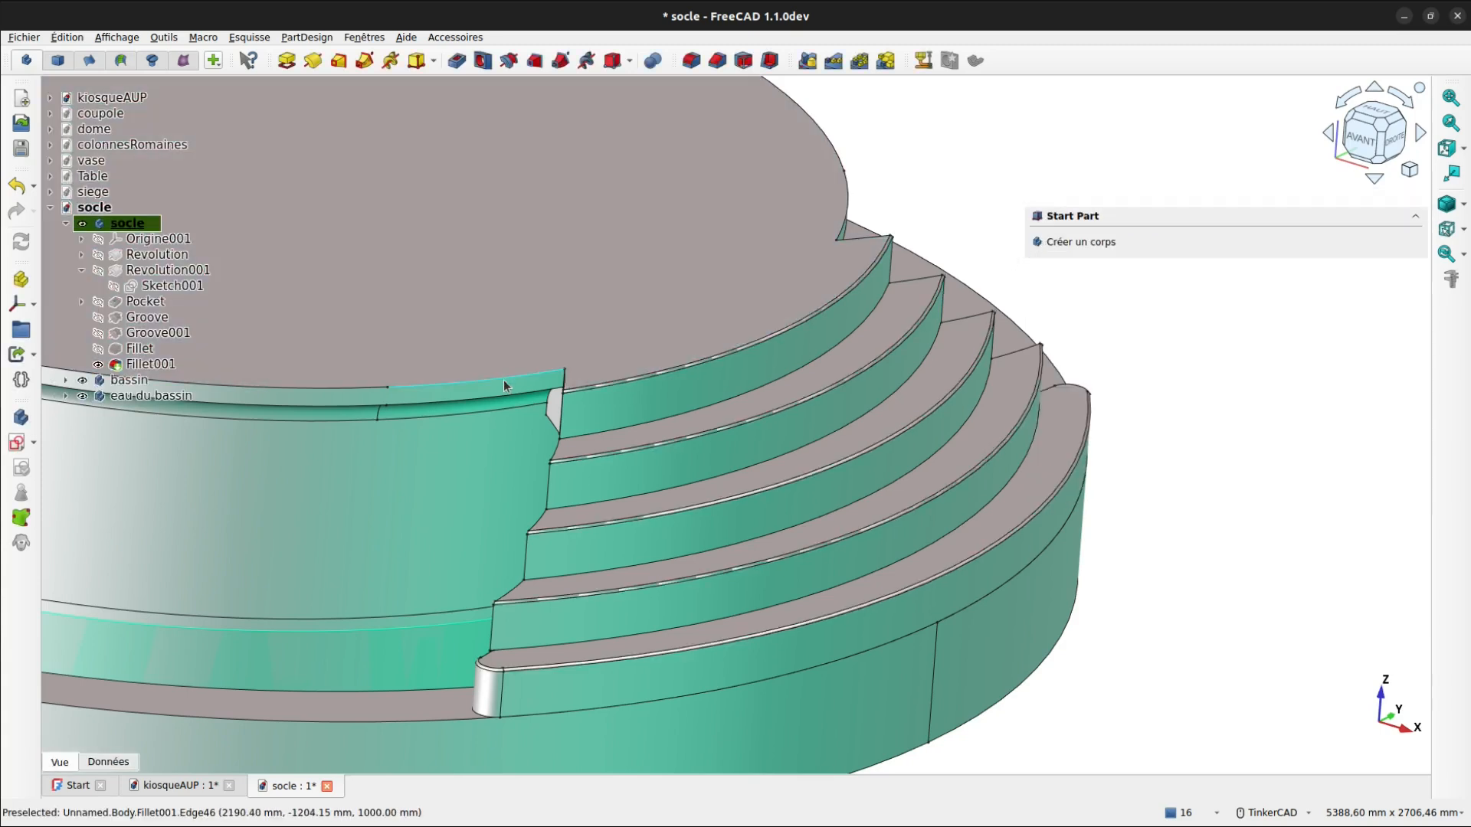
{"action": "left_click", "coordinate": [818, 363]}
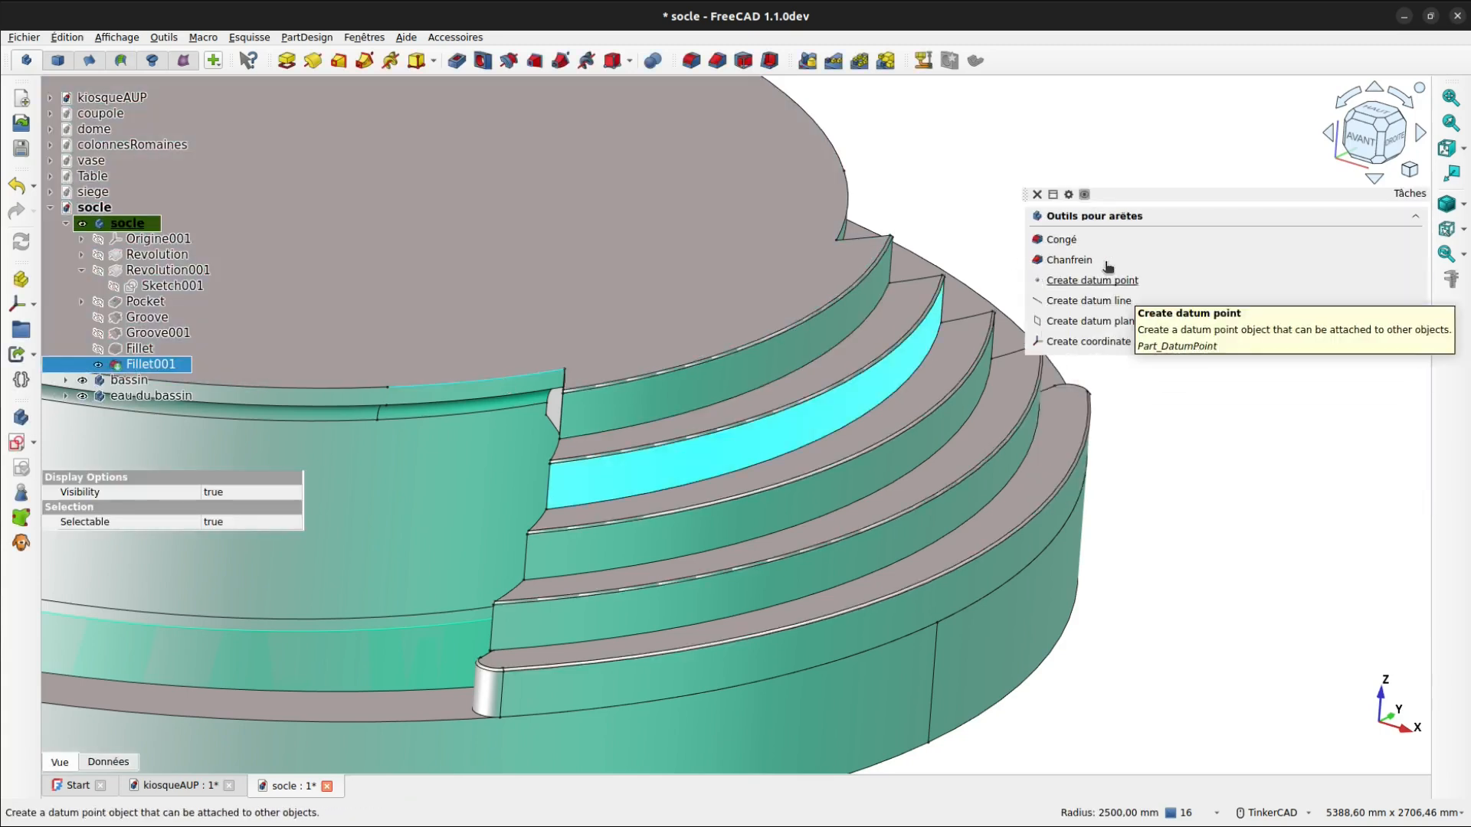
{"action": "left_click", "coordinate": [1071, 242]}
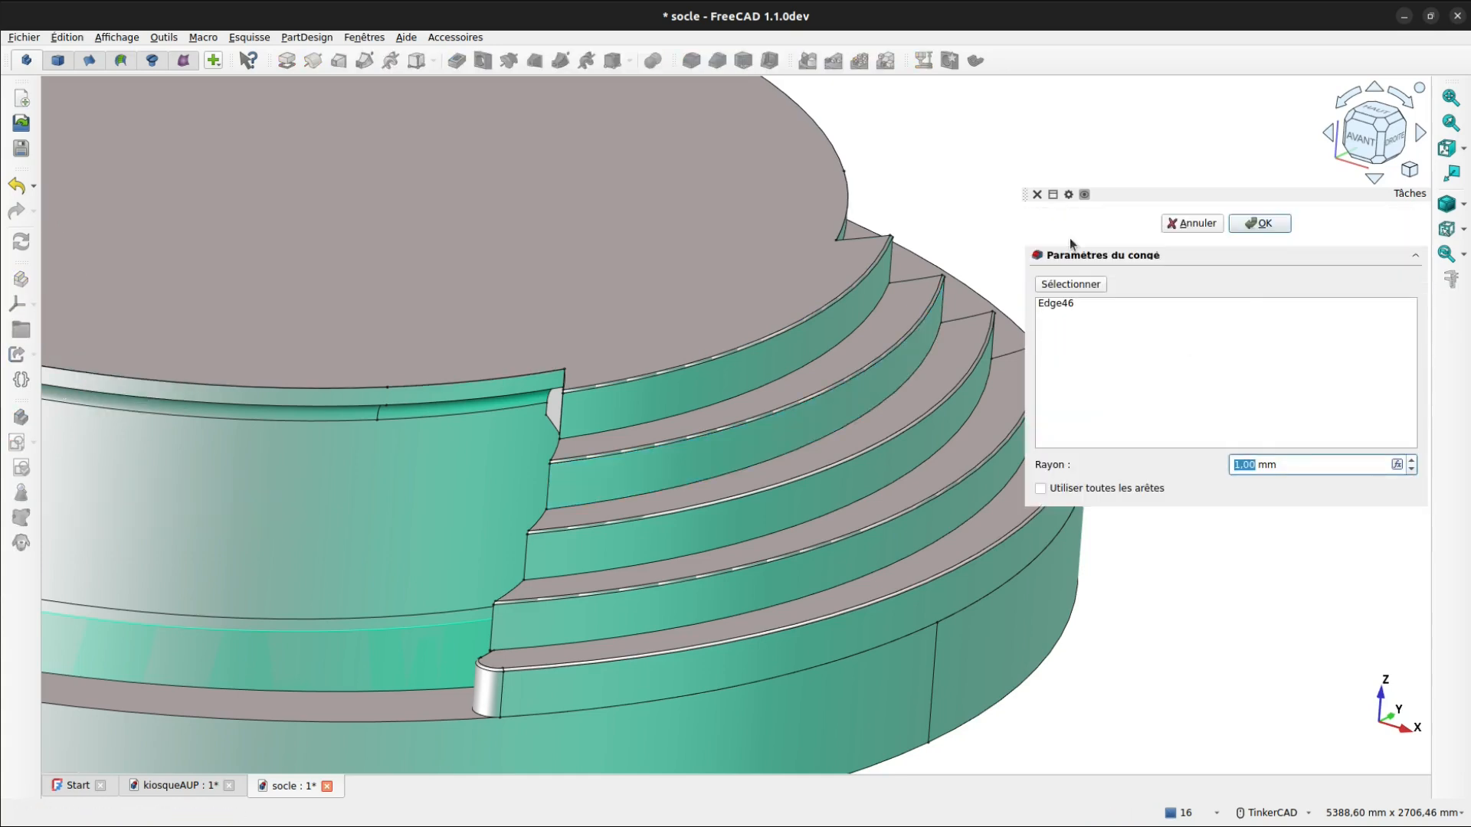
{"action": "left_click", "coordinate": [1240, 463]}
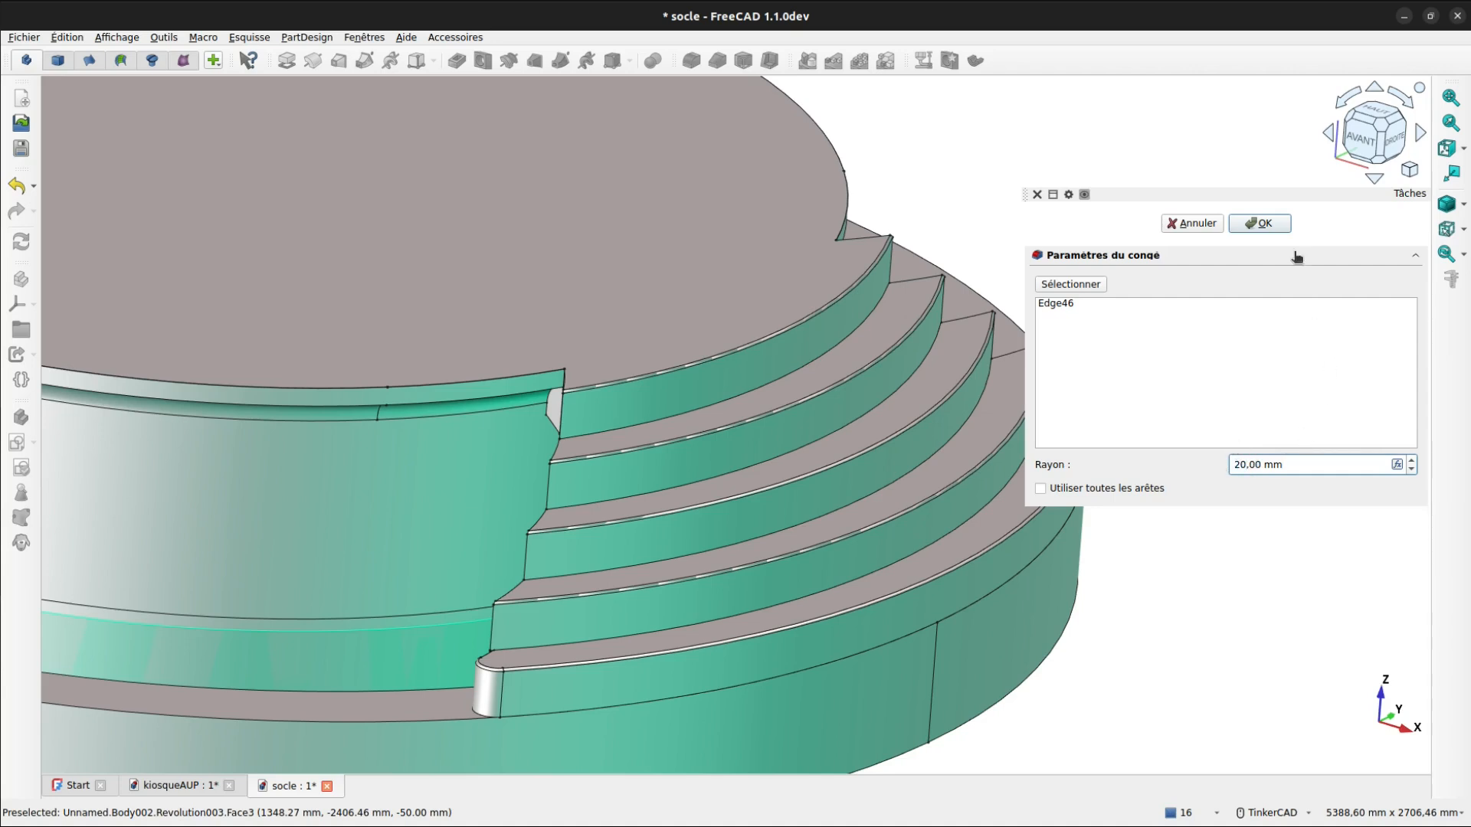
{"action": "left_click", "coordinate": [1276, 224]}
- Switch to the kiosqueAUP document and examine the columns standing on the kiosk's platform
{"action": "scroll", "coordinate": [865, 436], "scroll_direction": "down", "scroll_amount": 5}
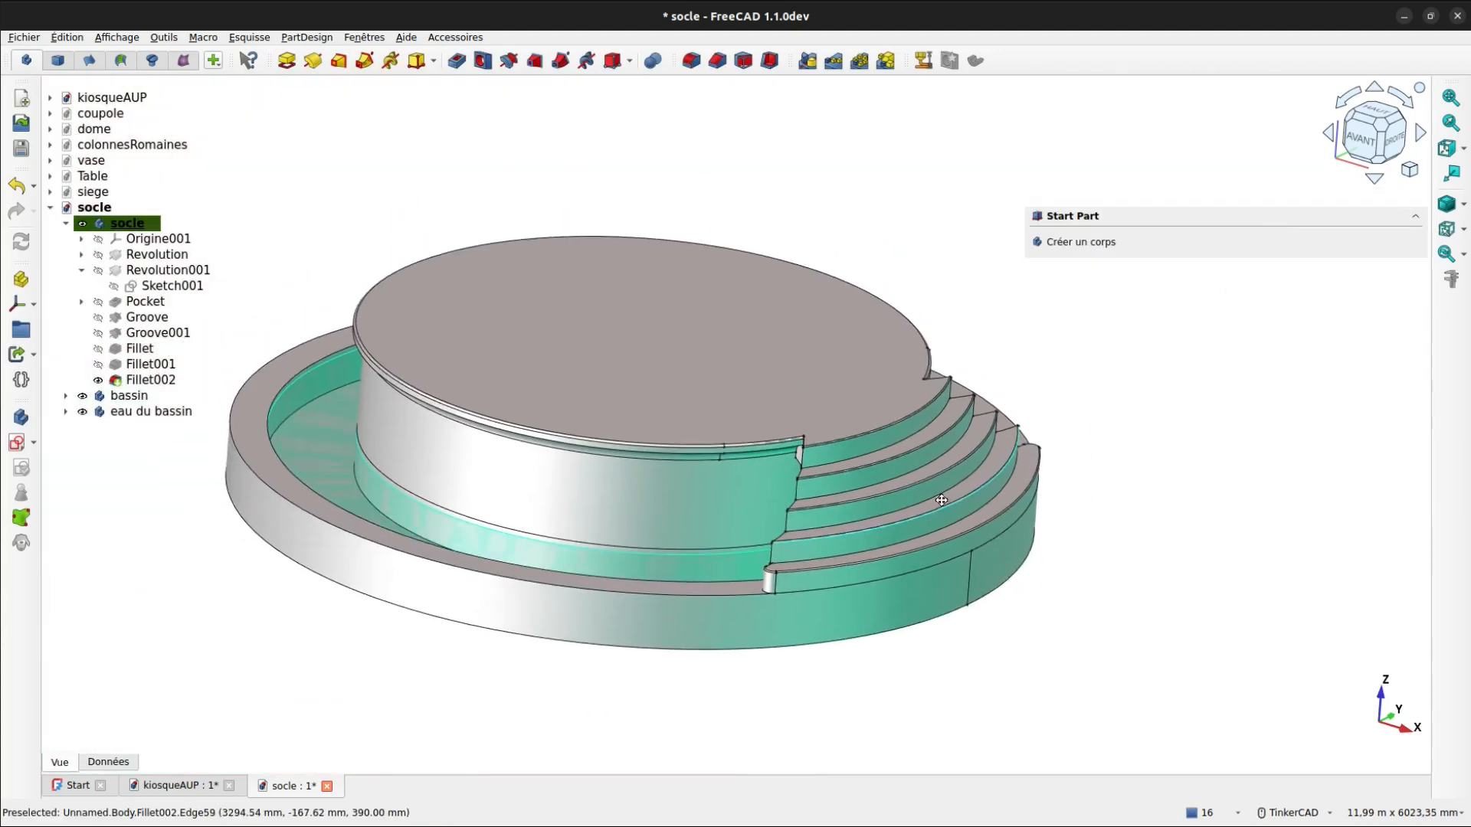
{"action": "left_click", "coordinate": [82, 208]}
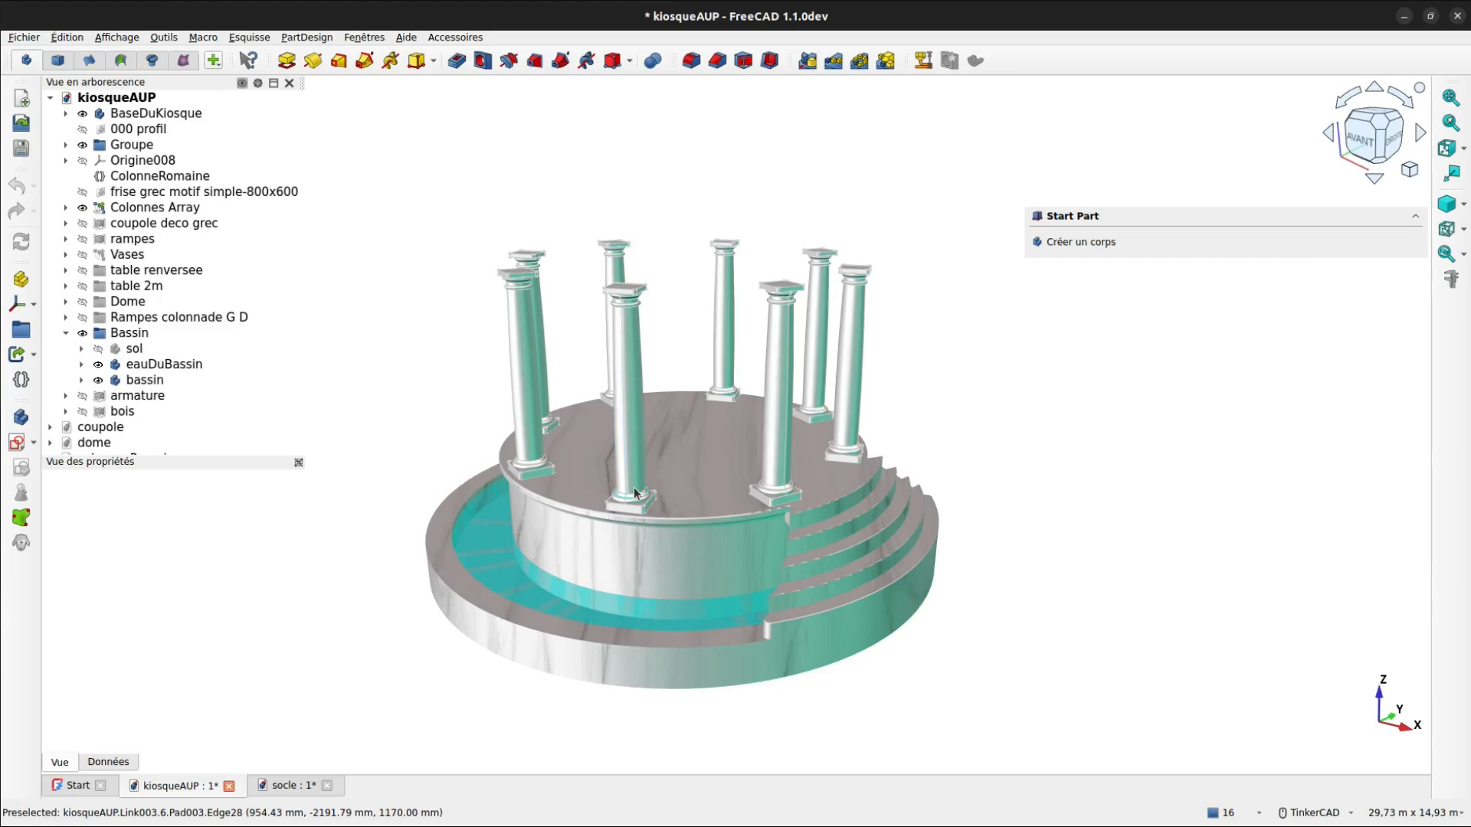
{"action": "right_click_drag", "start_coordinate": [658, 395], "coordinate": [705, 392]}
{"action": "scroll", "coordinate": [741, 333], "scroll_direction": "up", "scroll_amount": 2}
{"action": "right_click_drag", "start_coordinate": [757, 323], "coordinate": [775, 322]}
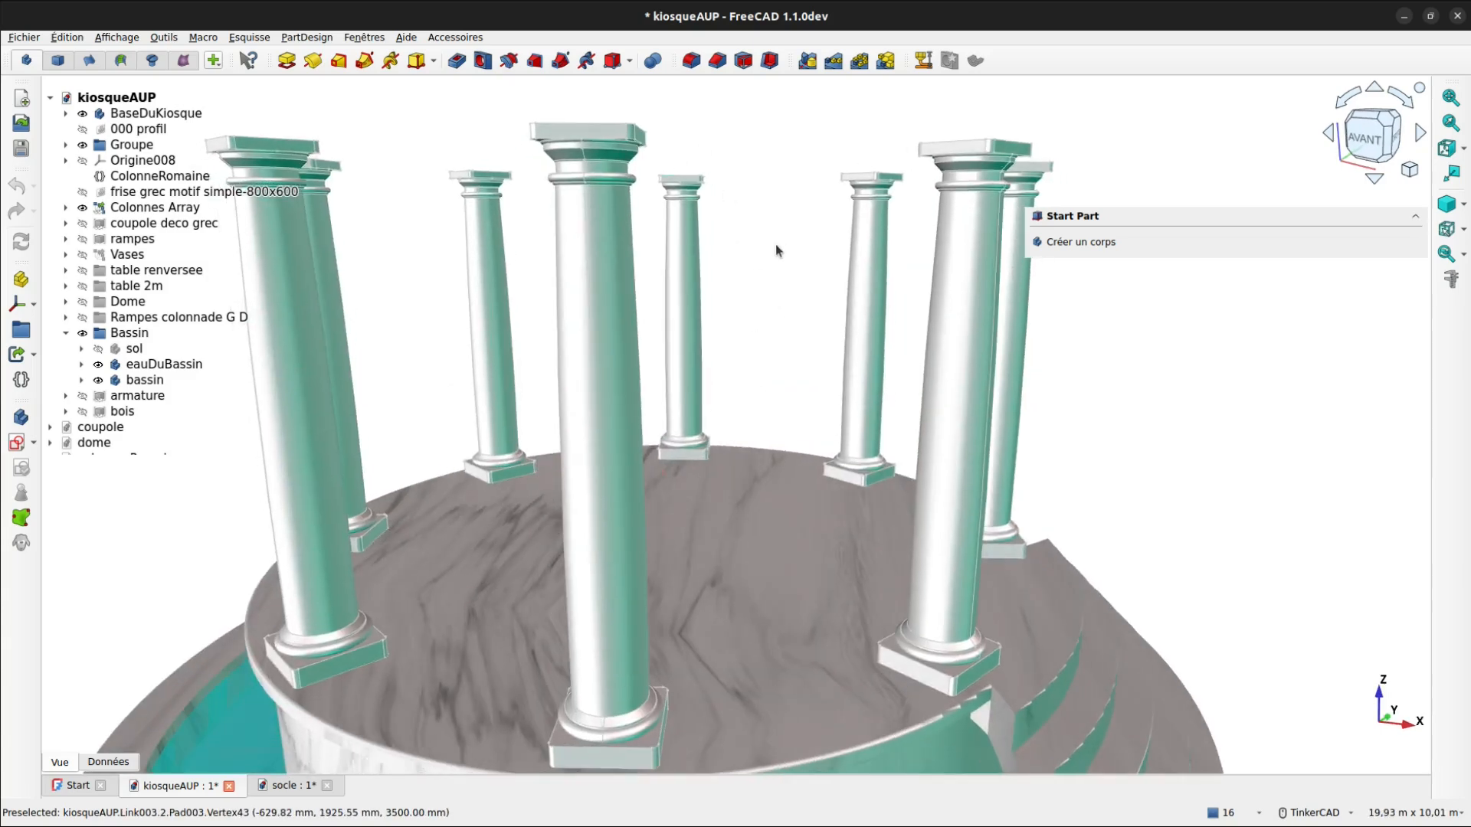